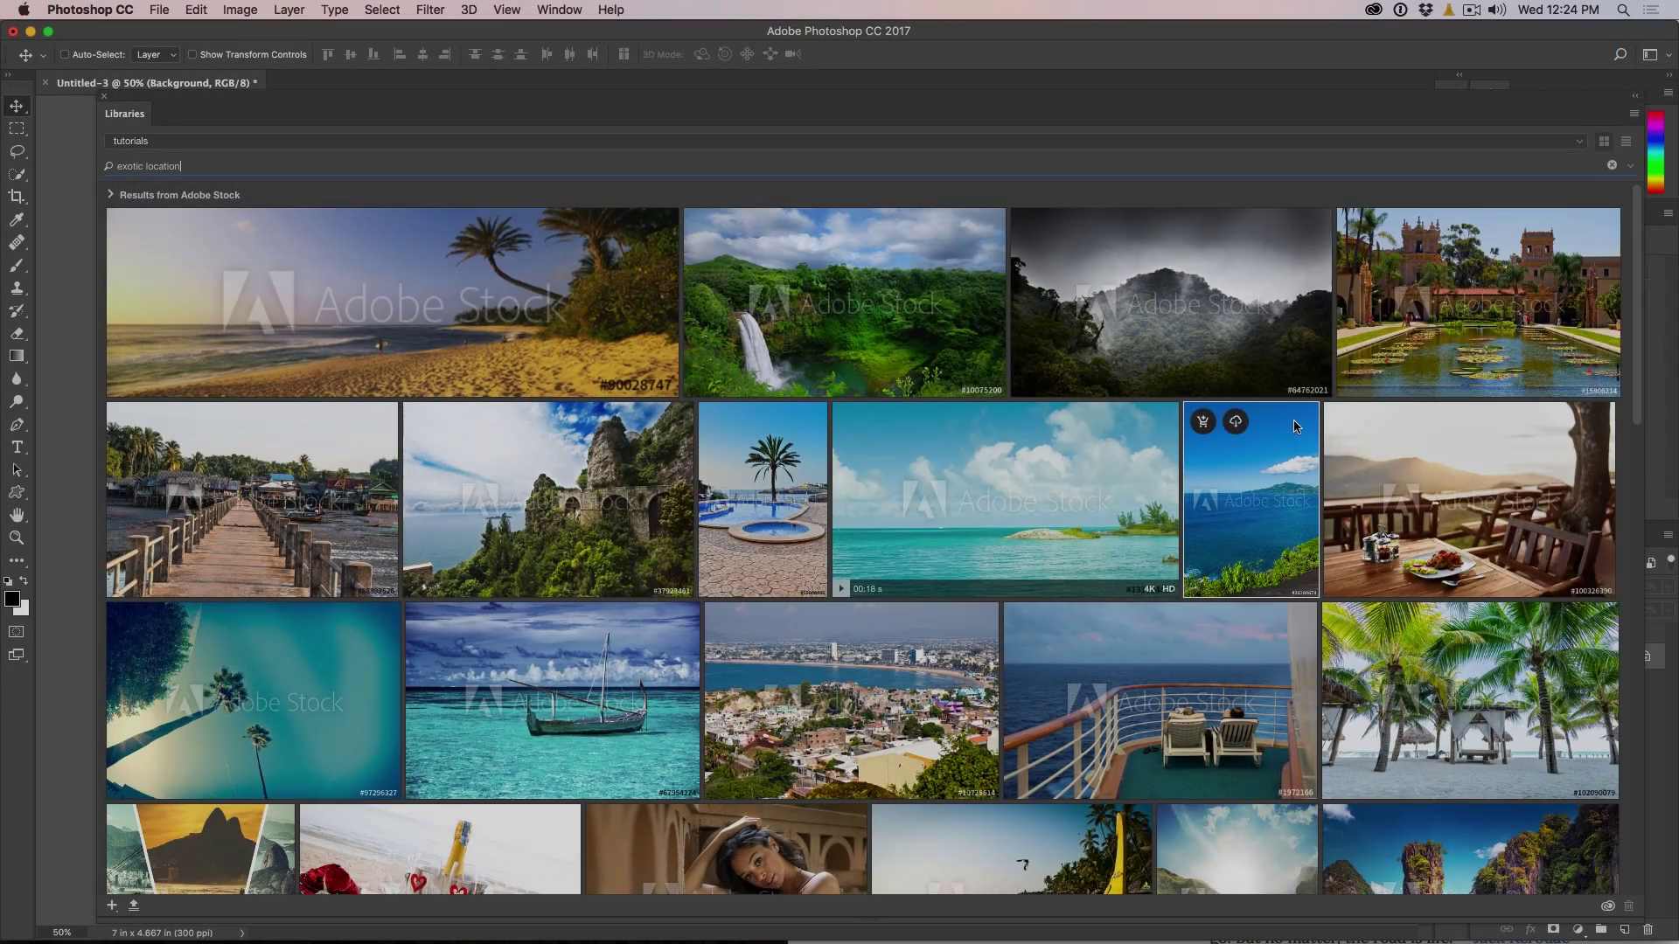
Limit the Adobe Stock search to photos only
scroll(1294, 426, down, 15)
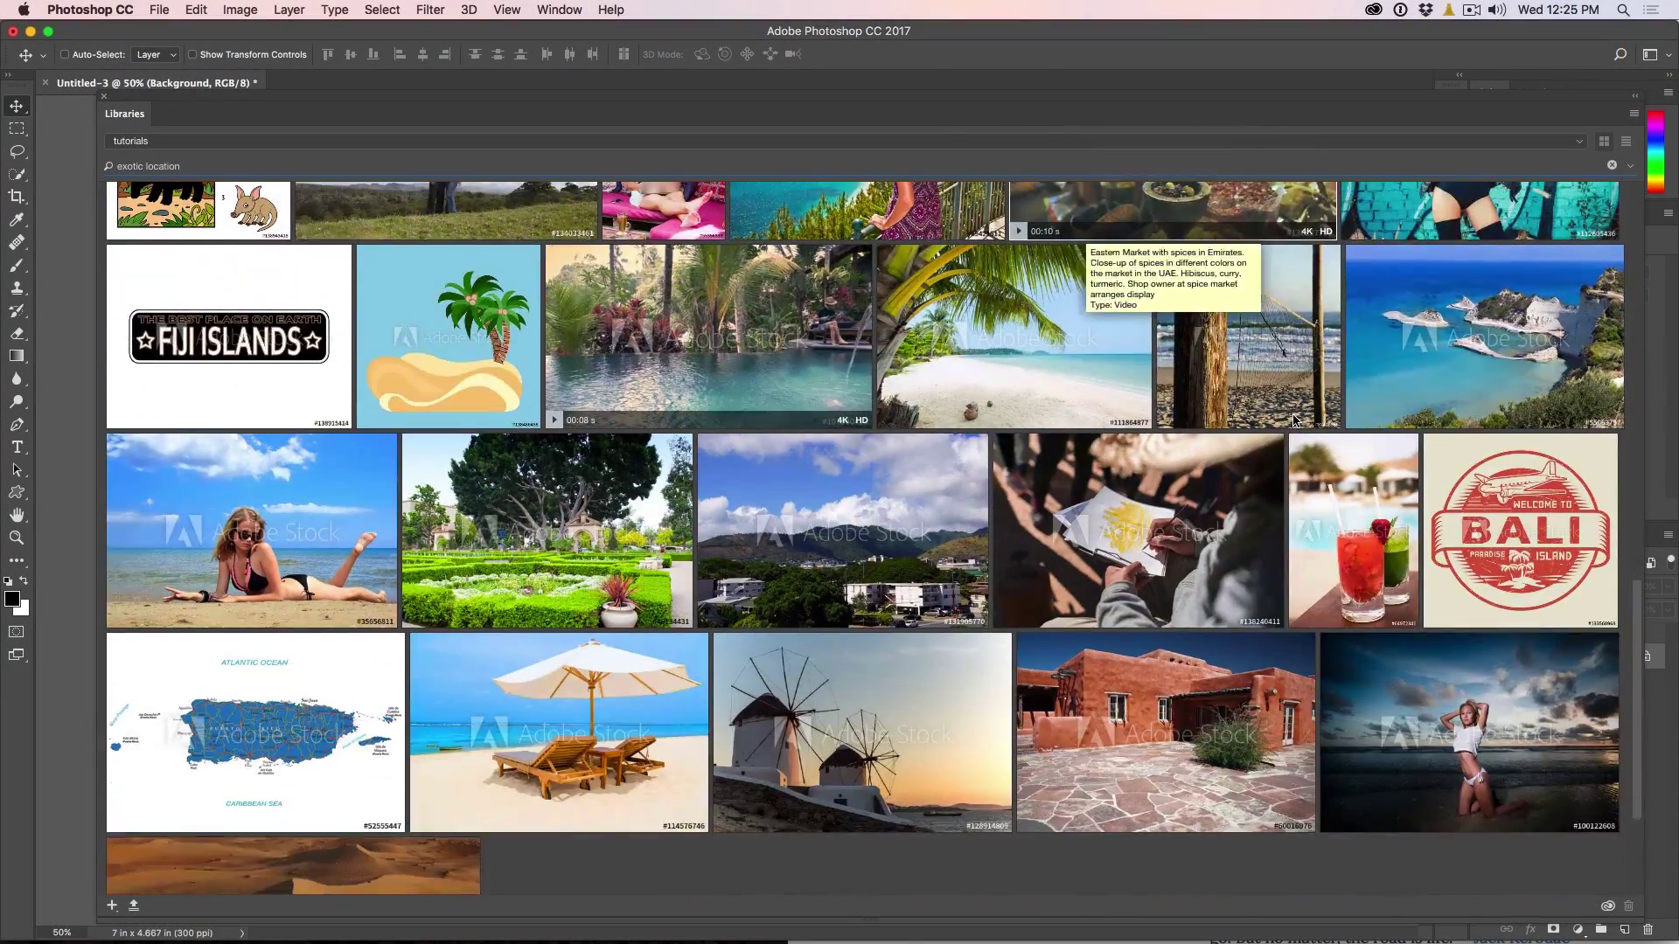
scroll(1285, 438, up, 8)
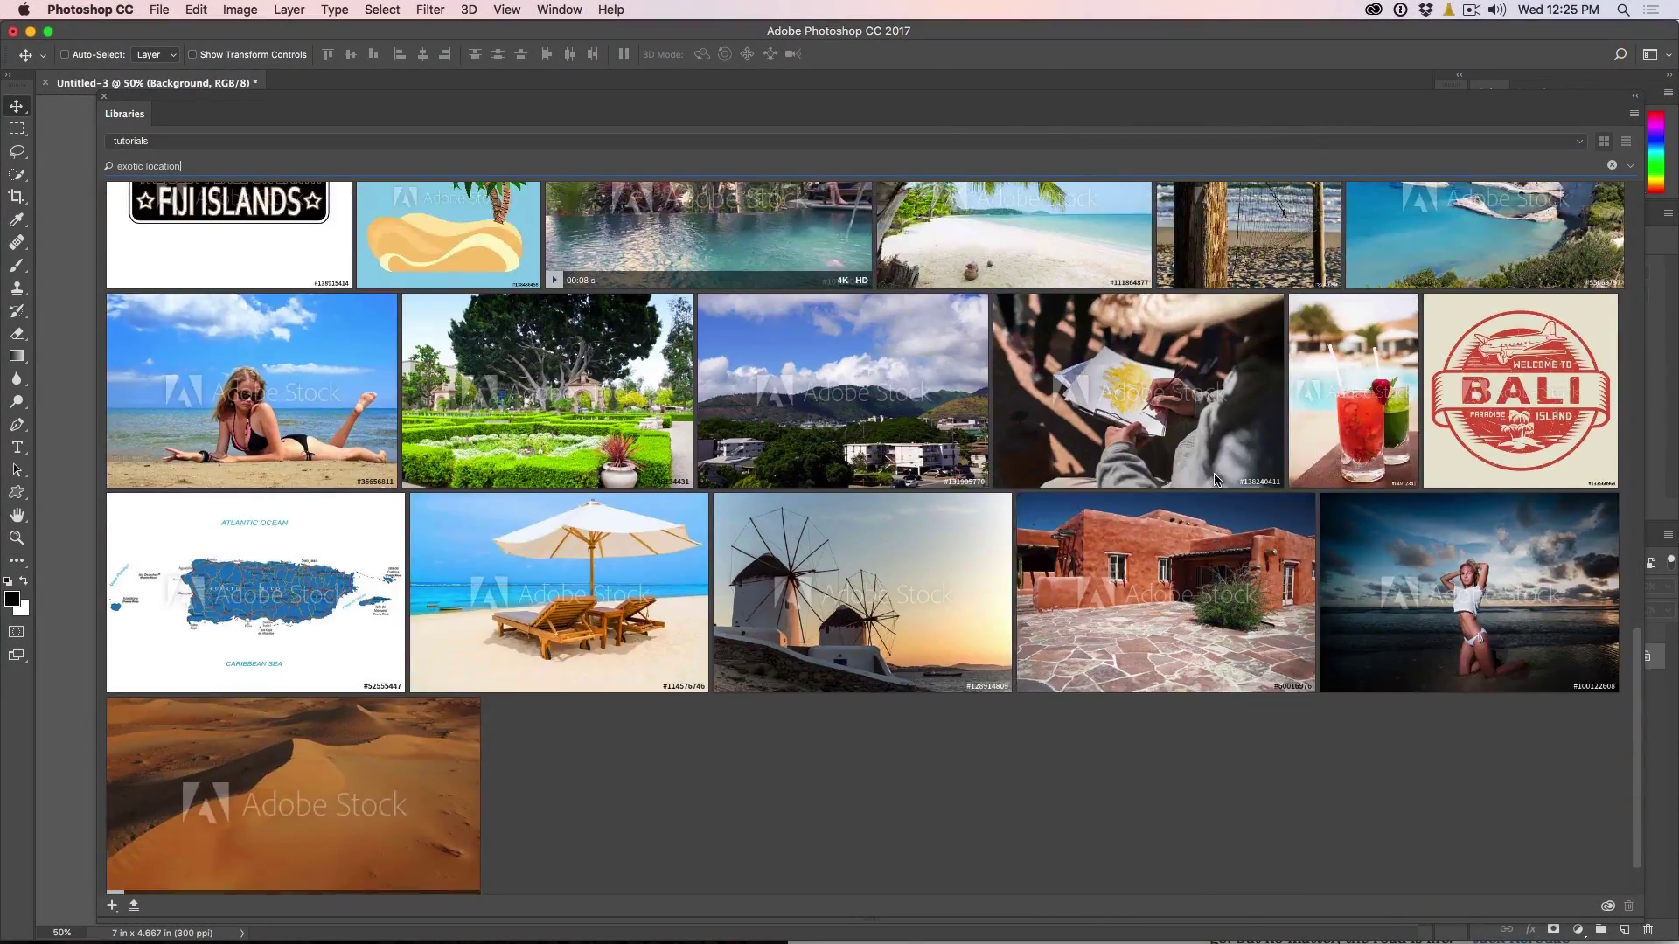
scroll(1286, 446, up, 6)
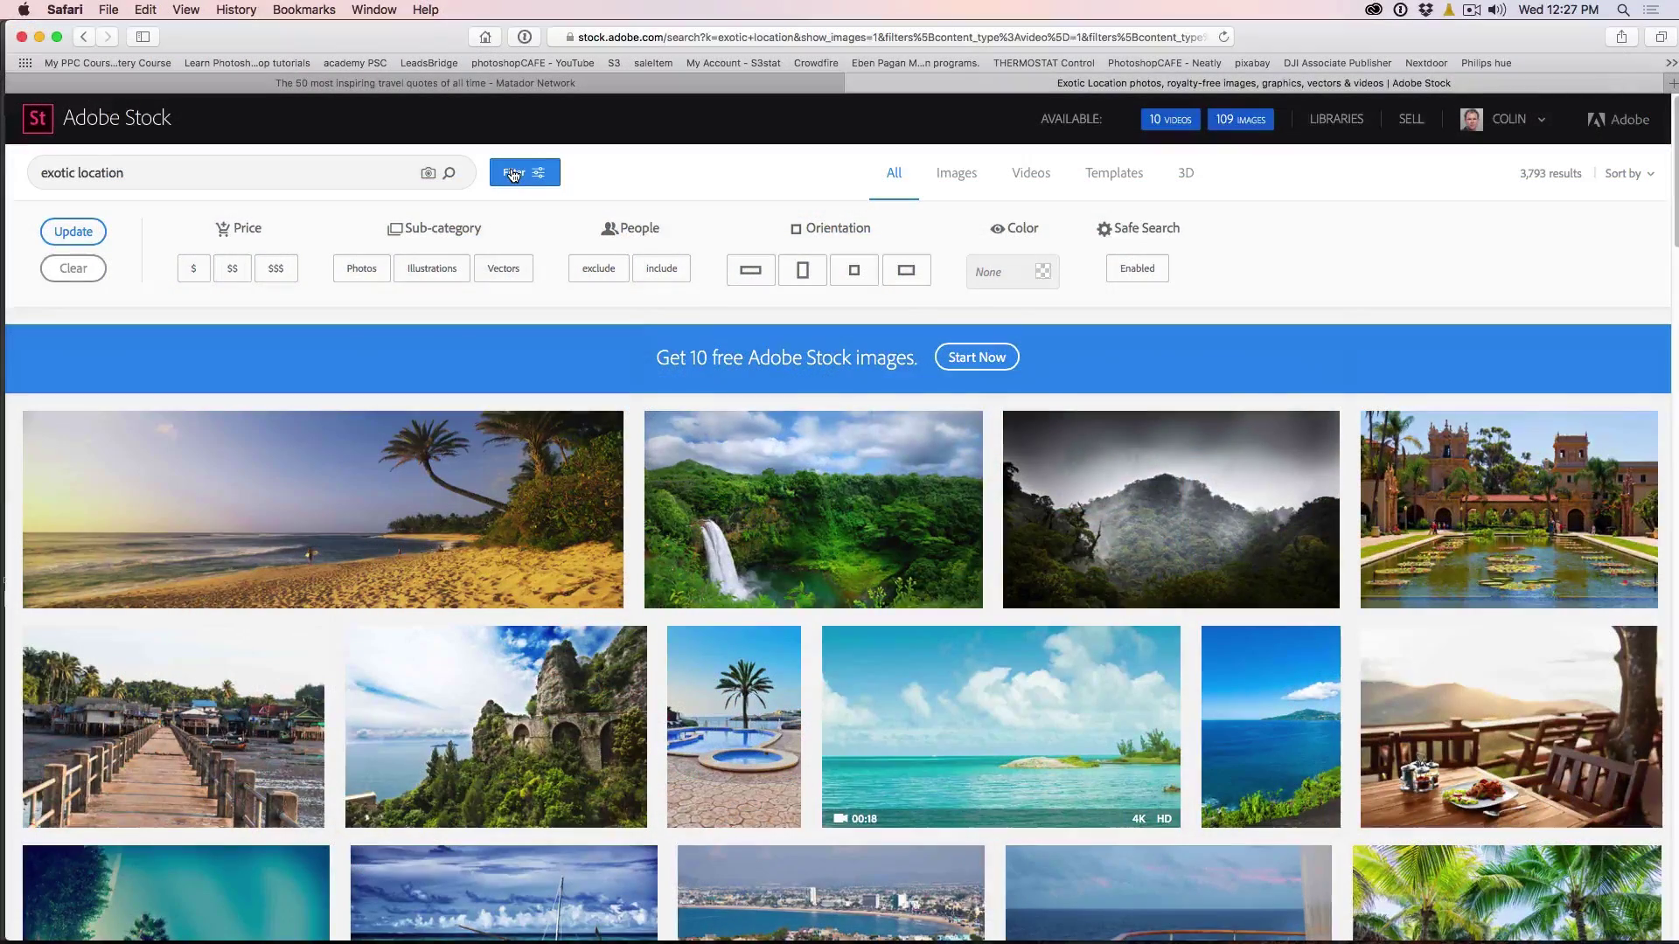
click(362, 278)
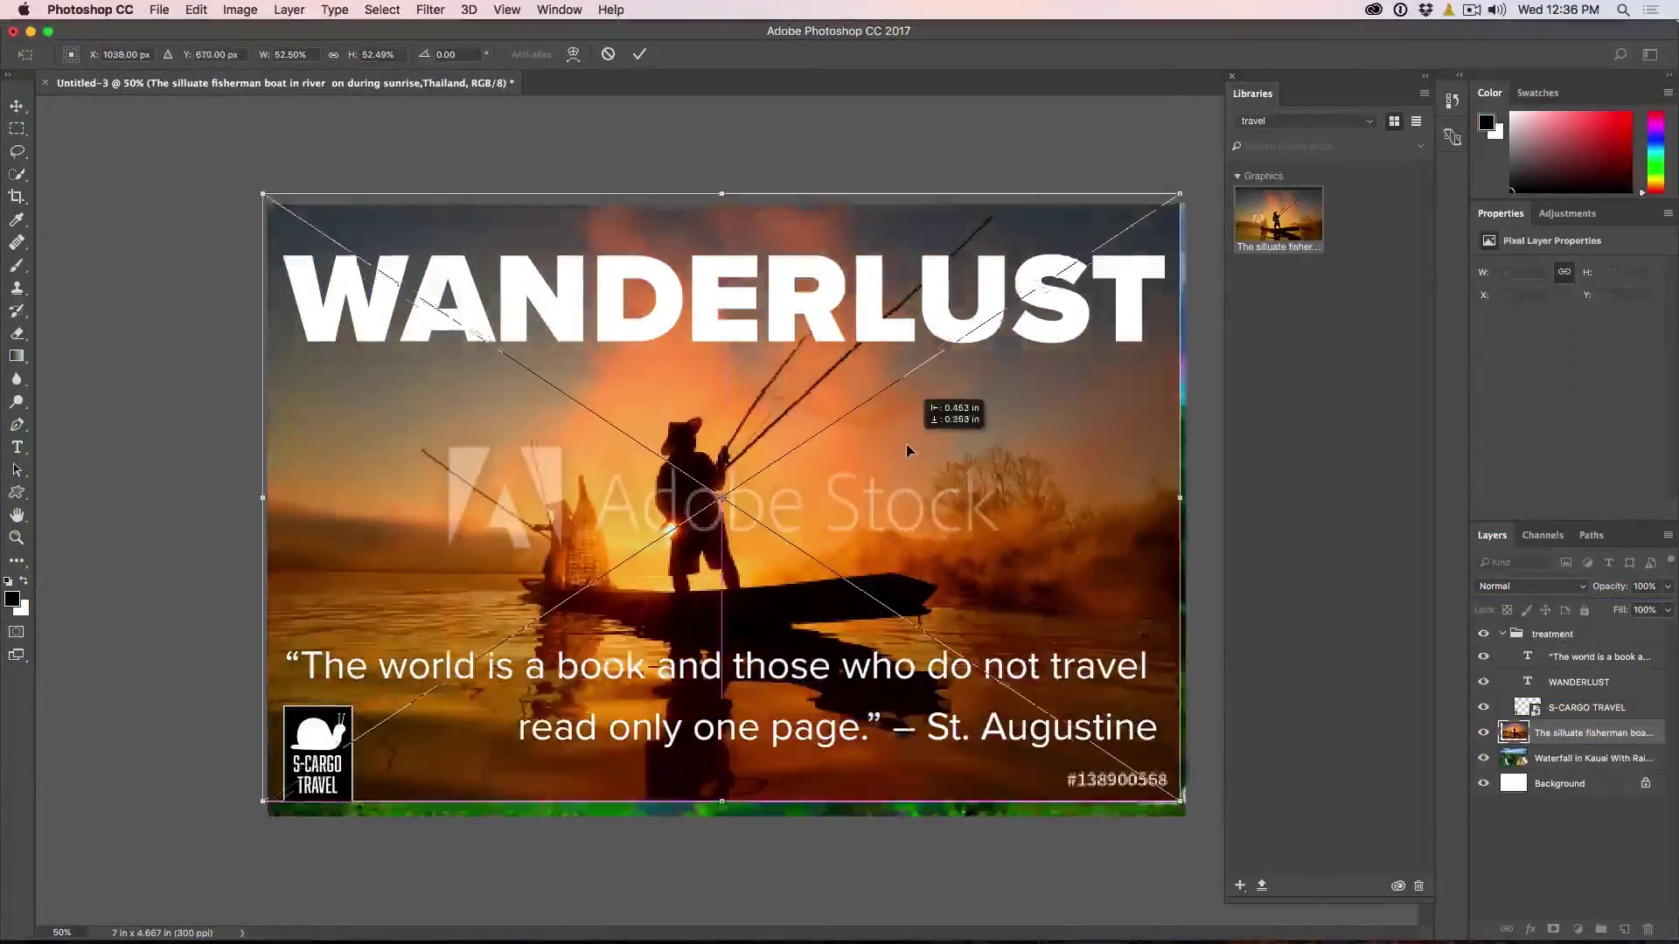
Set the WANDERLUST title to Soft Light blending and add a Drop Shadow
key(Return)
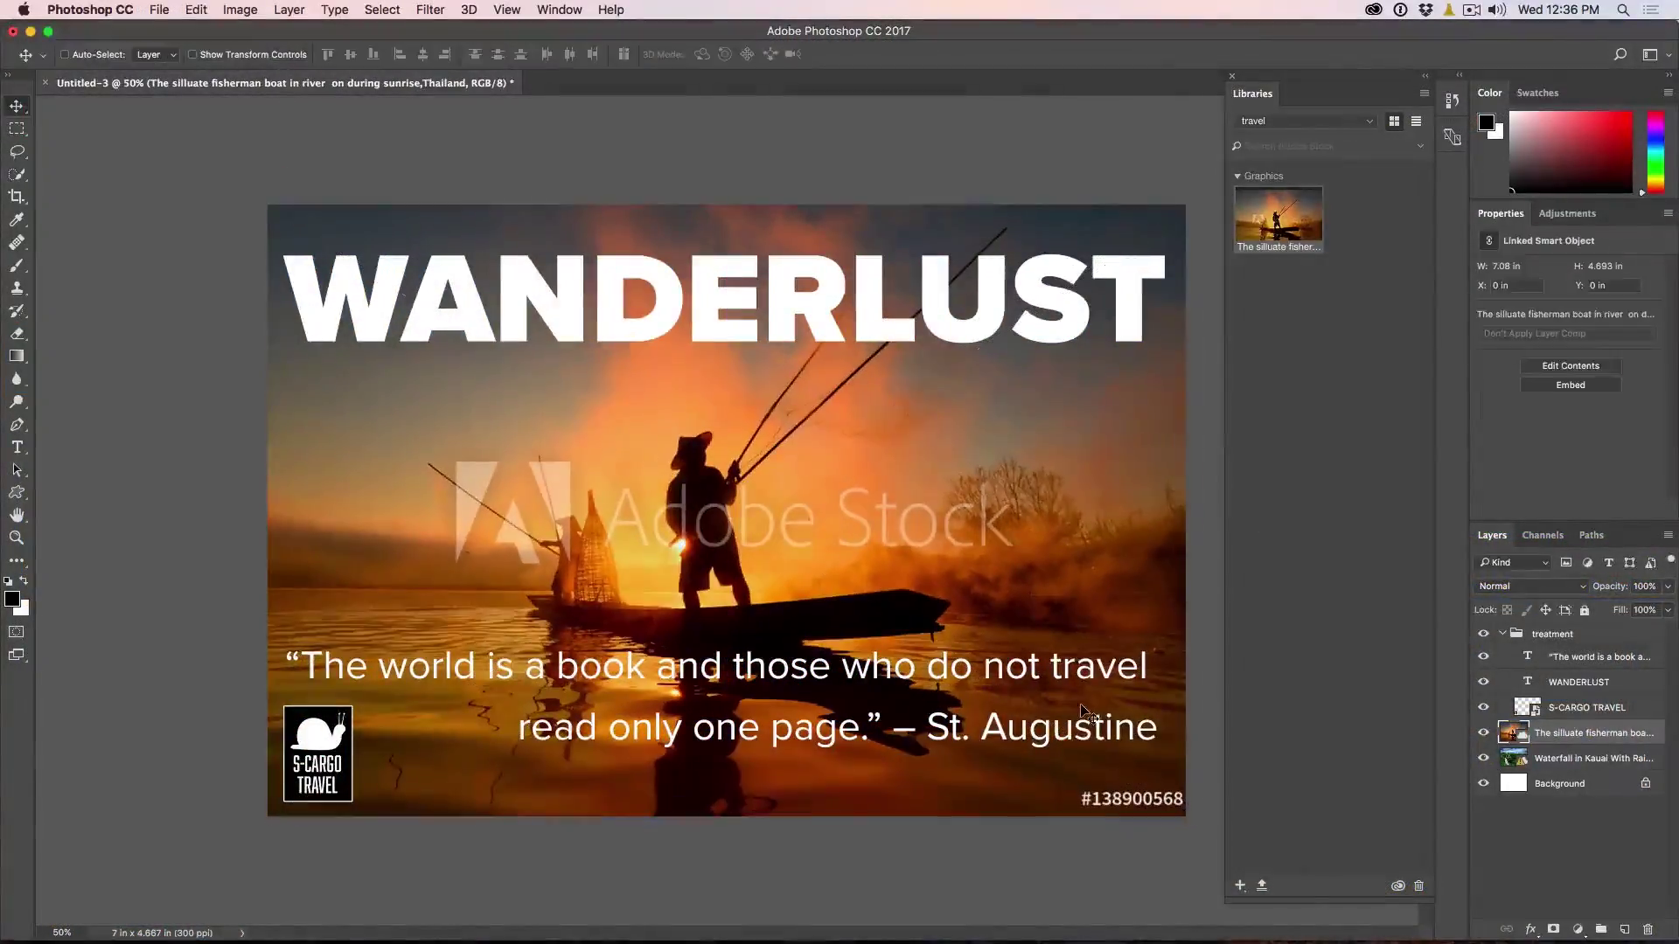
click(1578, 682)
click(1530, 586)
click(1561, 865)
click(1531, 930)
click(1556, 910)
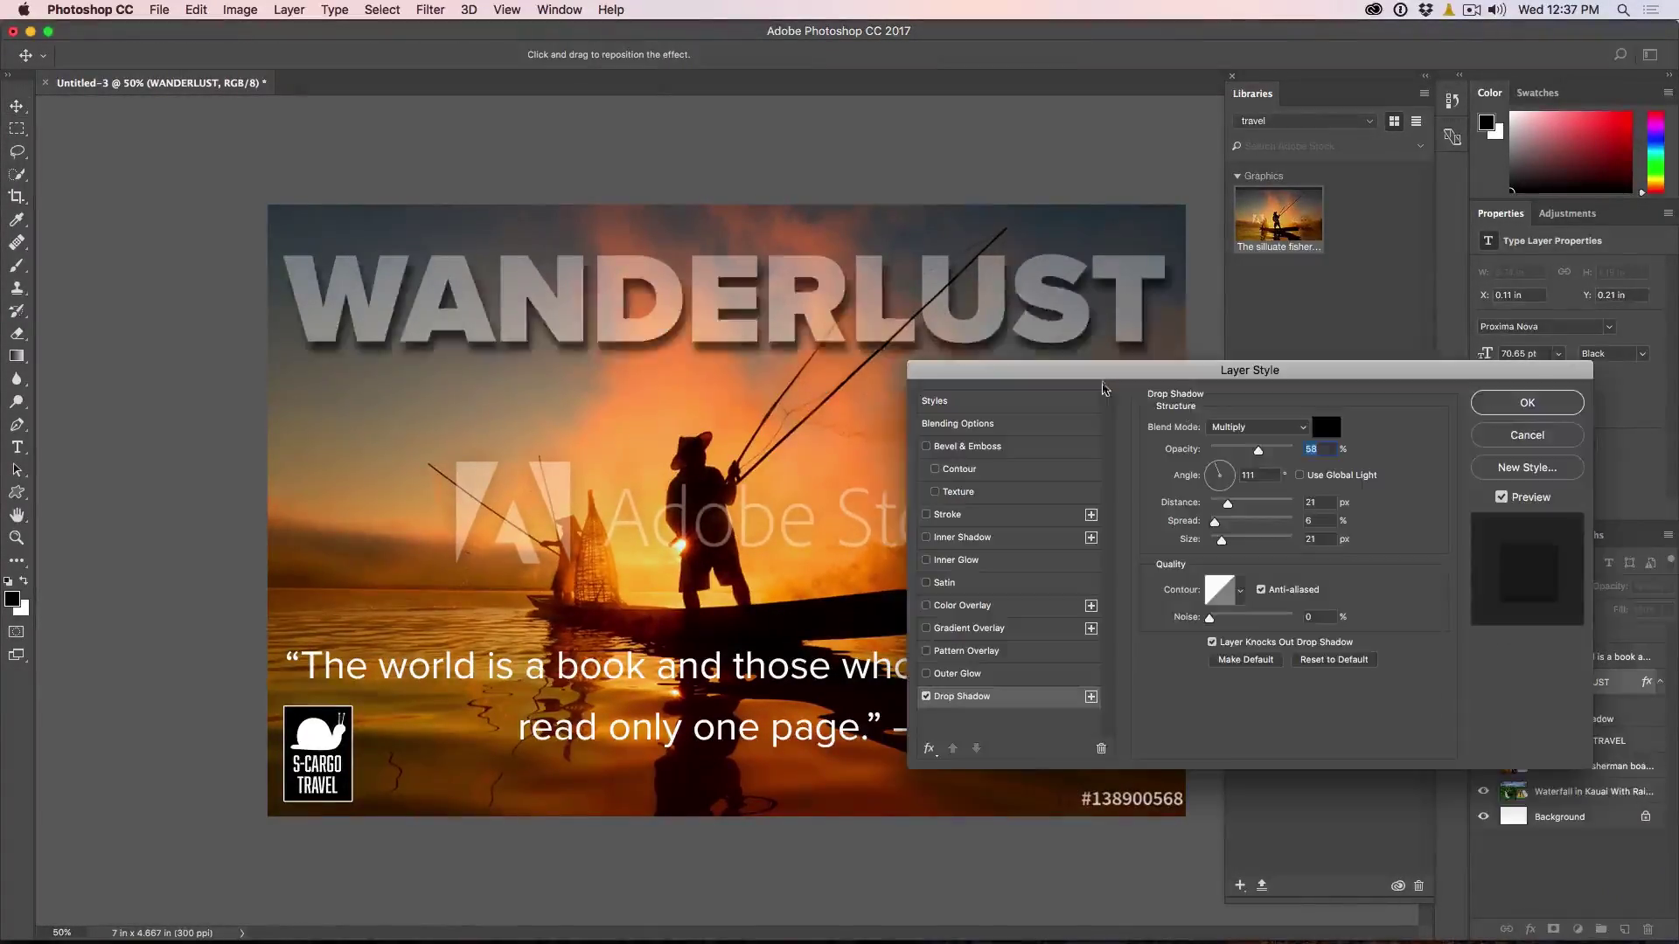
key(Return)
Add a dark gradient layer over the poster's bottom at 55% opacity
click(1592, 766)
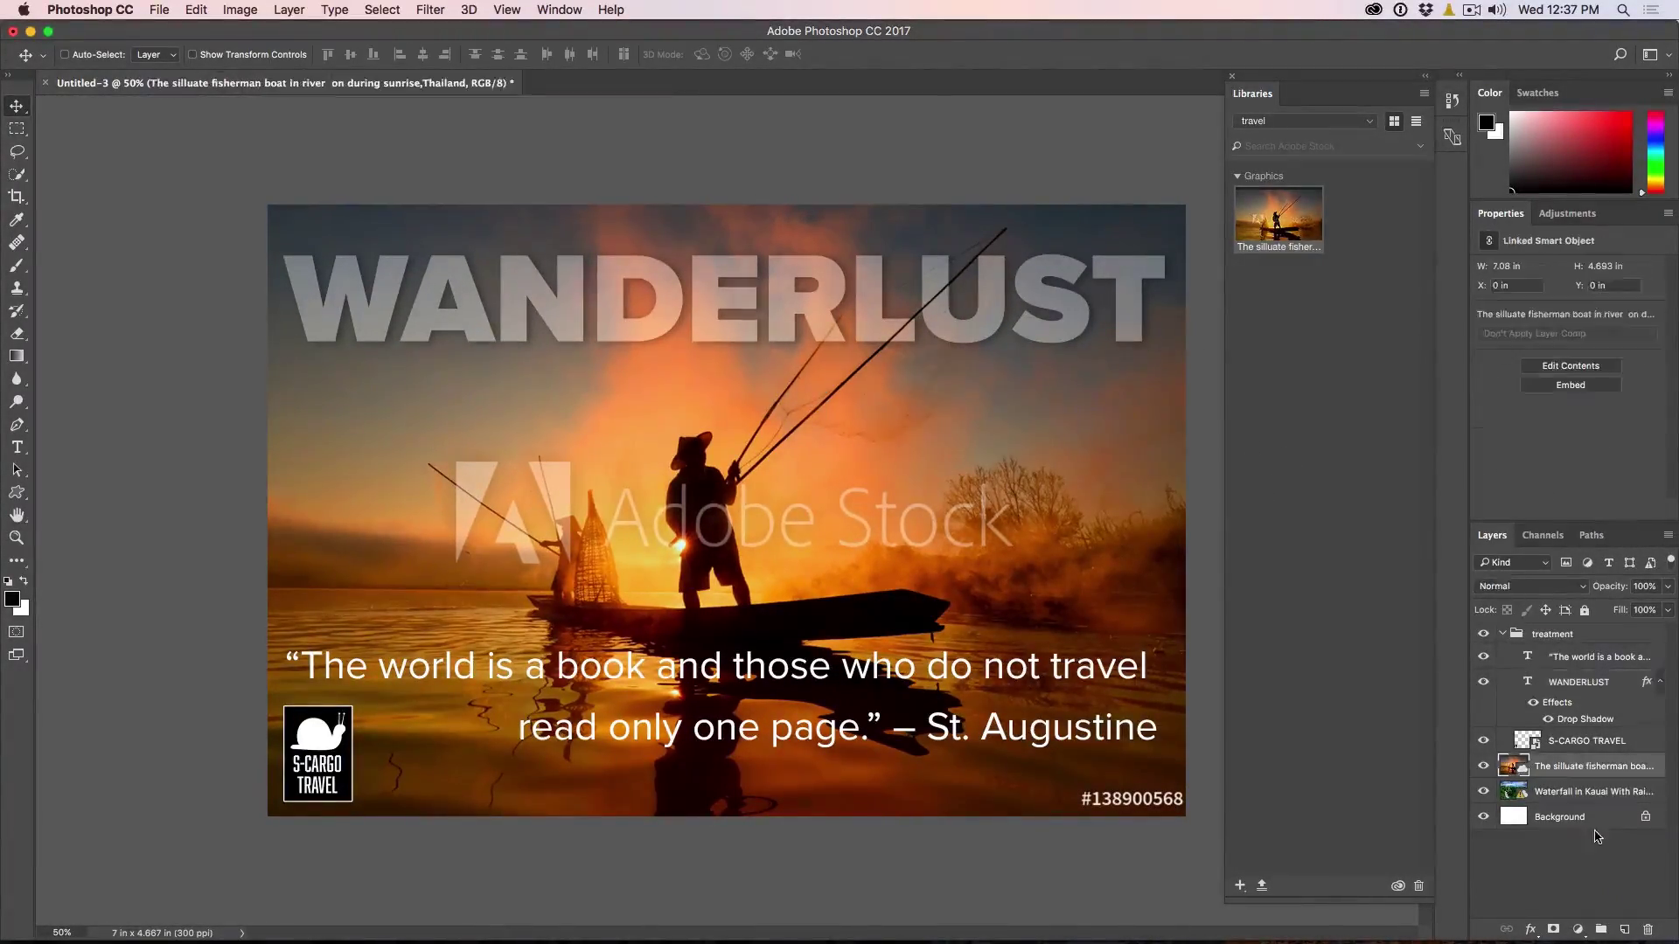
click(1623, 929)
drag(757, 817, 758, 613)
drag(1609, 592, 1572, 592)
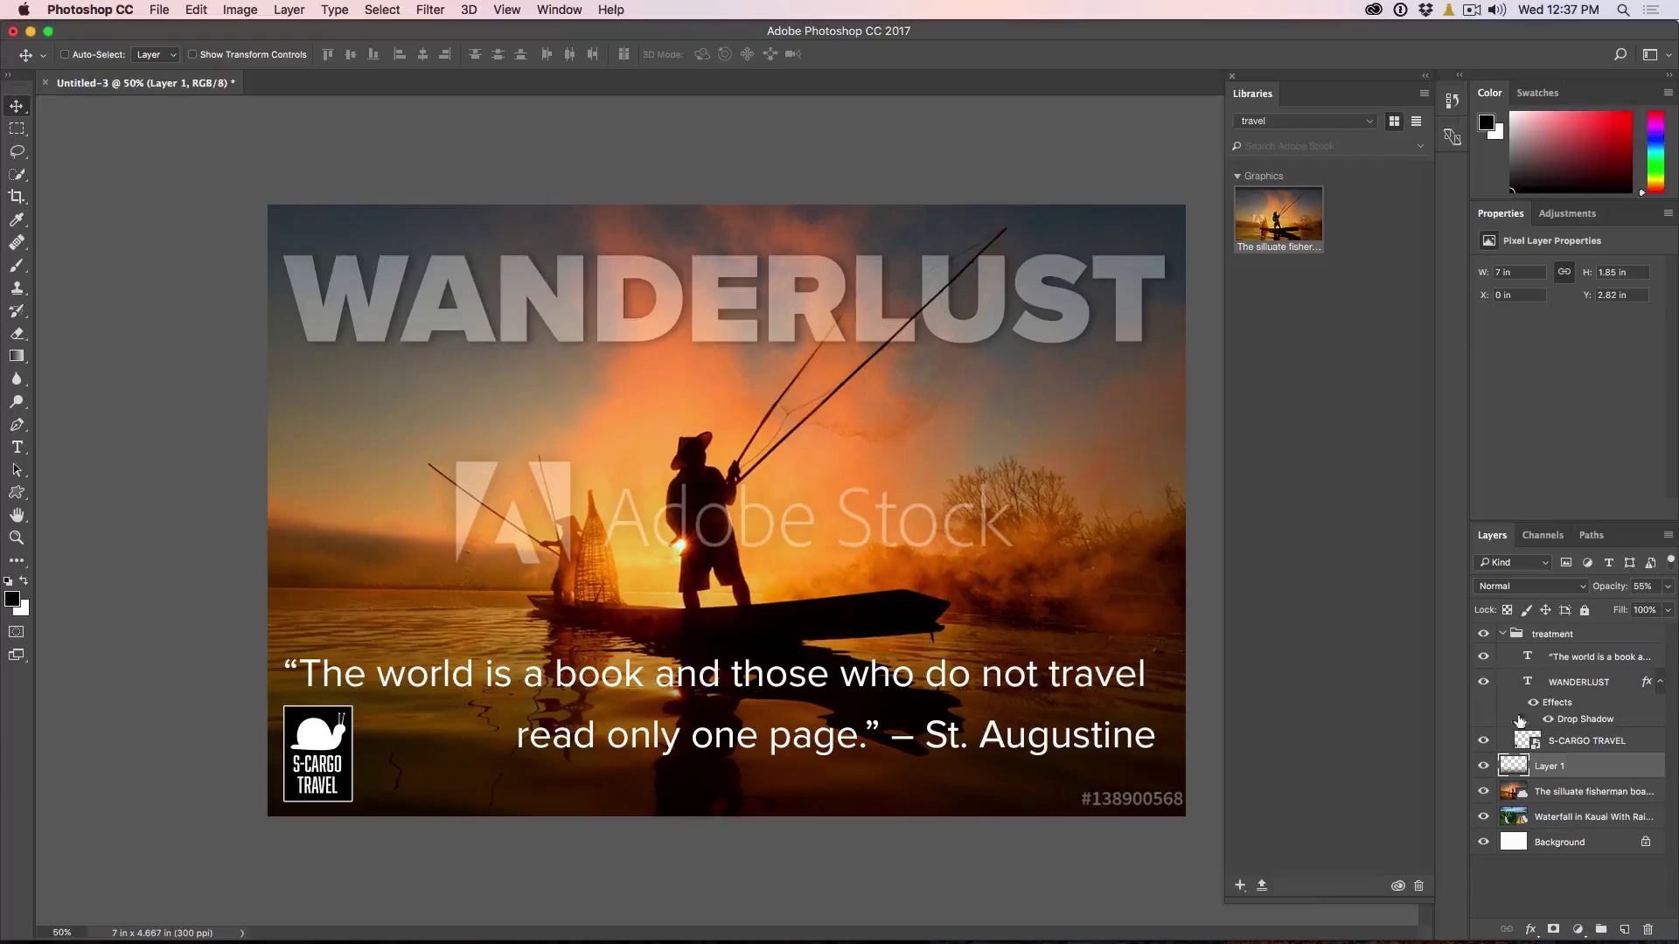
Shrink and shift the quote text, then license the fisherman stock image
click(1582, 657)
key(ctrl+t)
drag(1169, 795, 1180, 743)
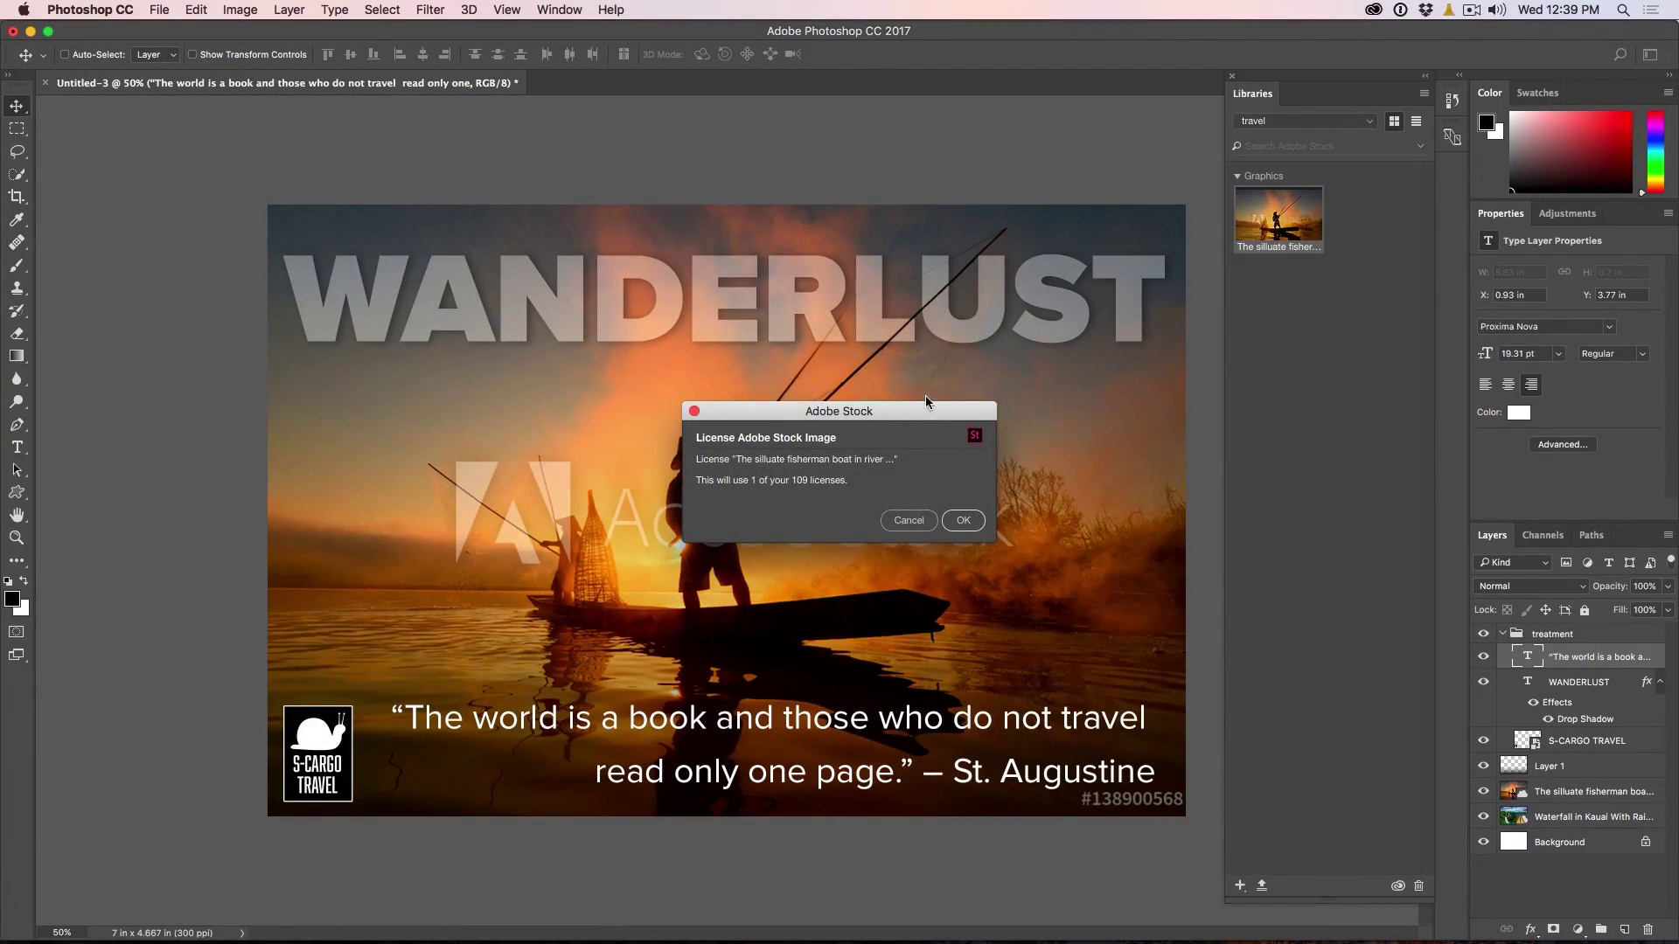
click(963, 520)
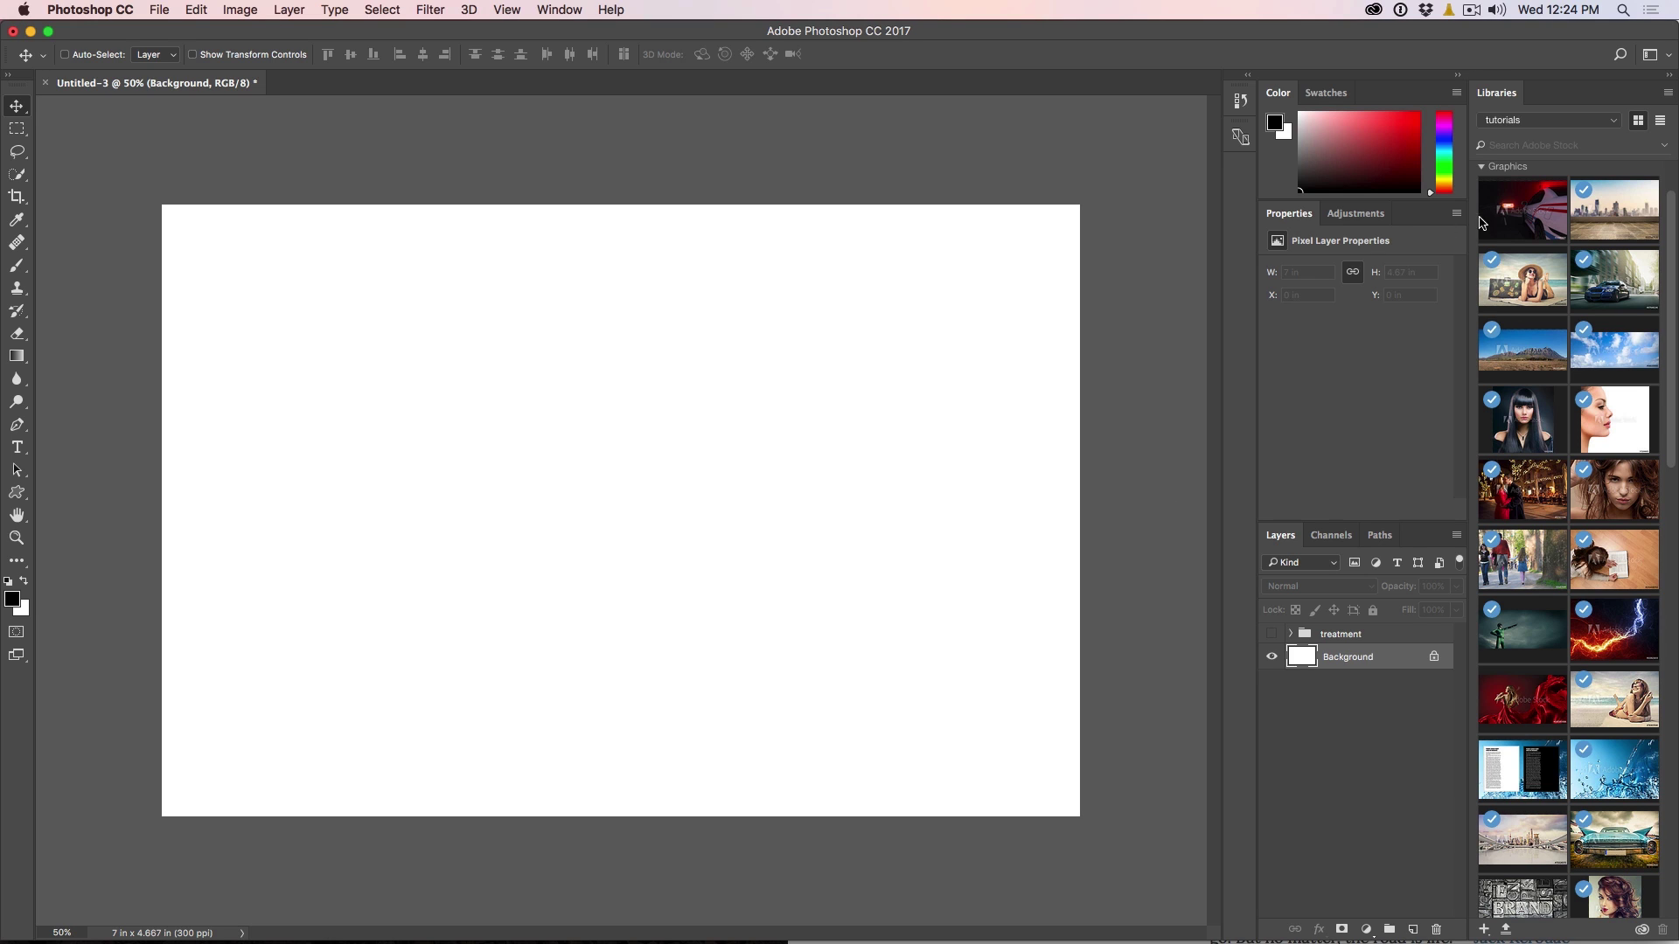
Check the Window panel list, then search Adobe Stock in Libraries for 'exotic location'
click(560, 9)
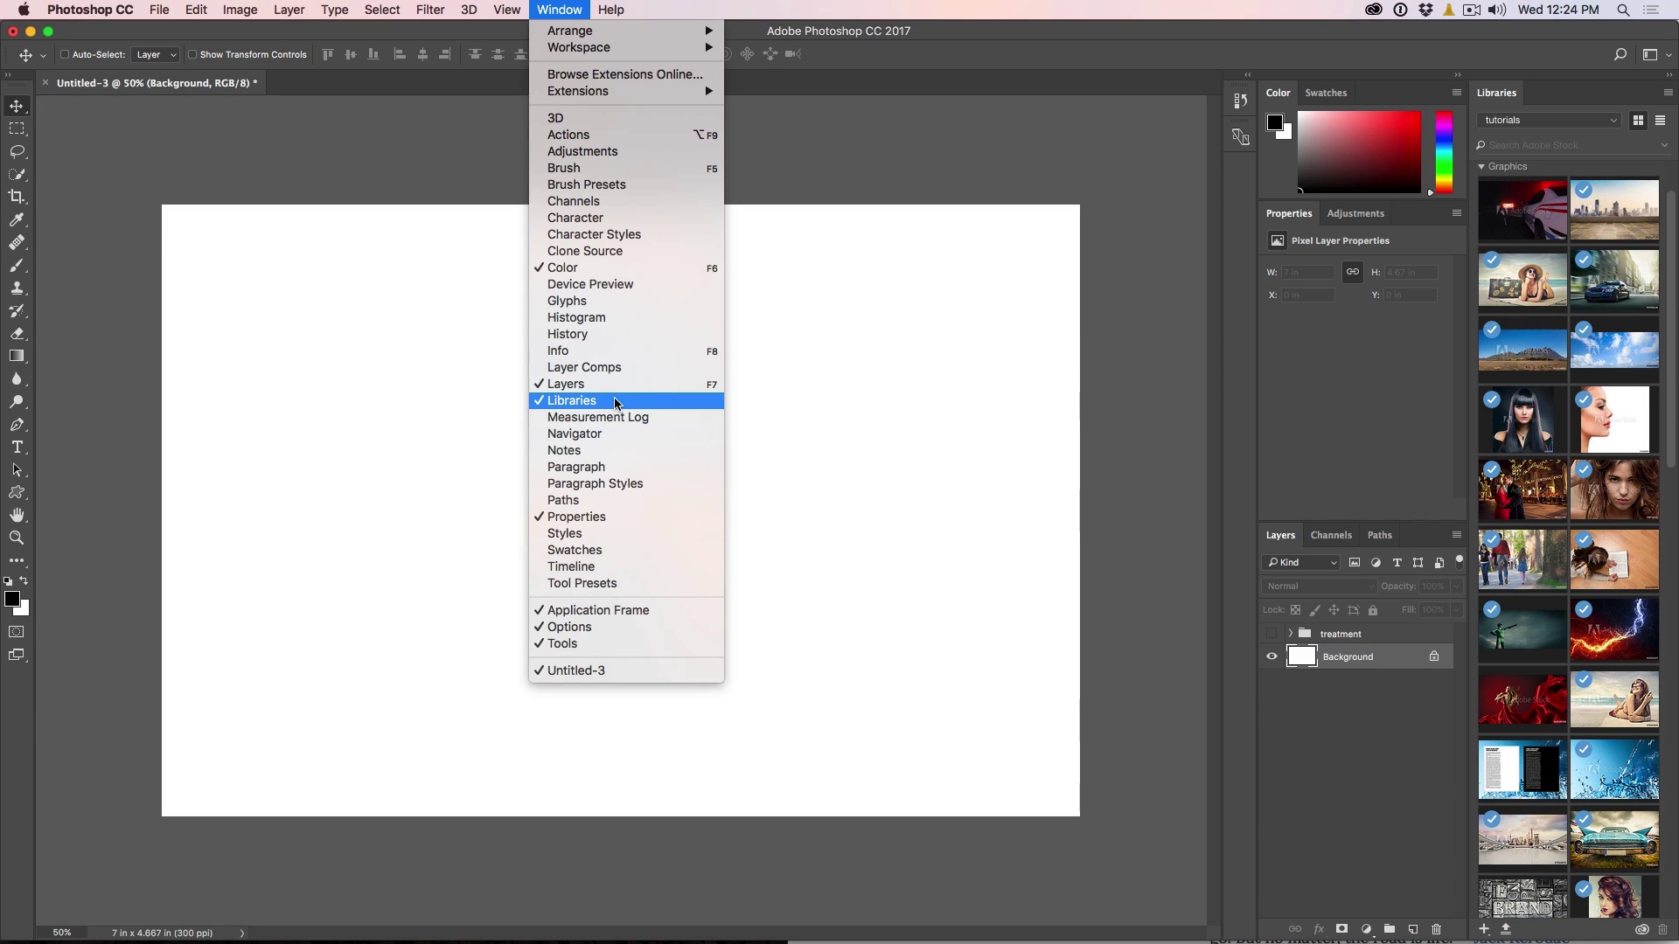
click(966, 185)
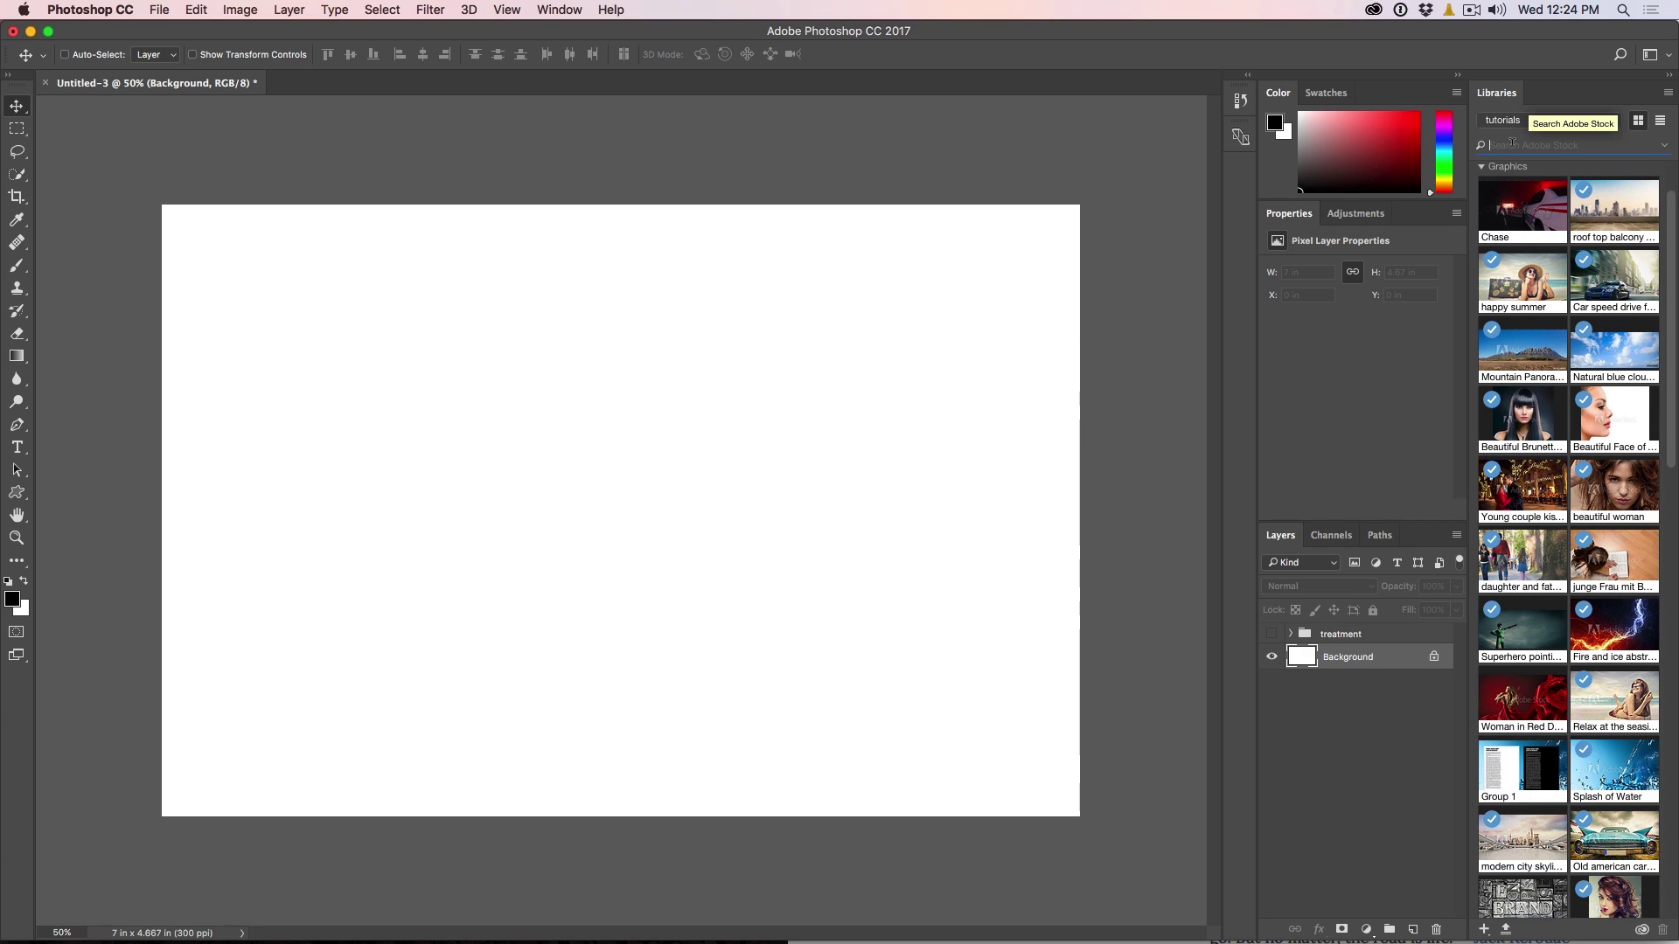
click(1512, 145)
text(exo)
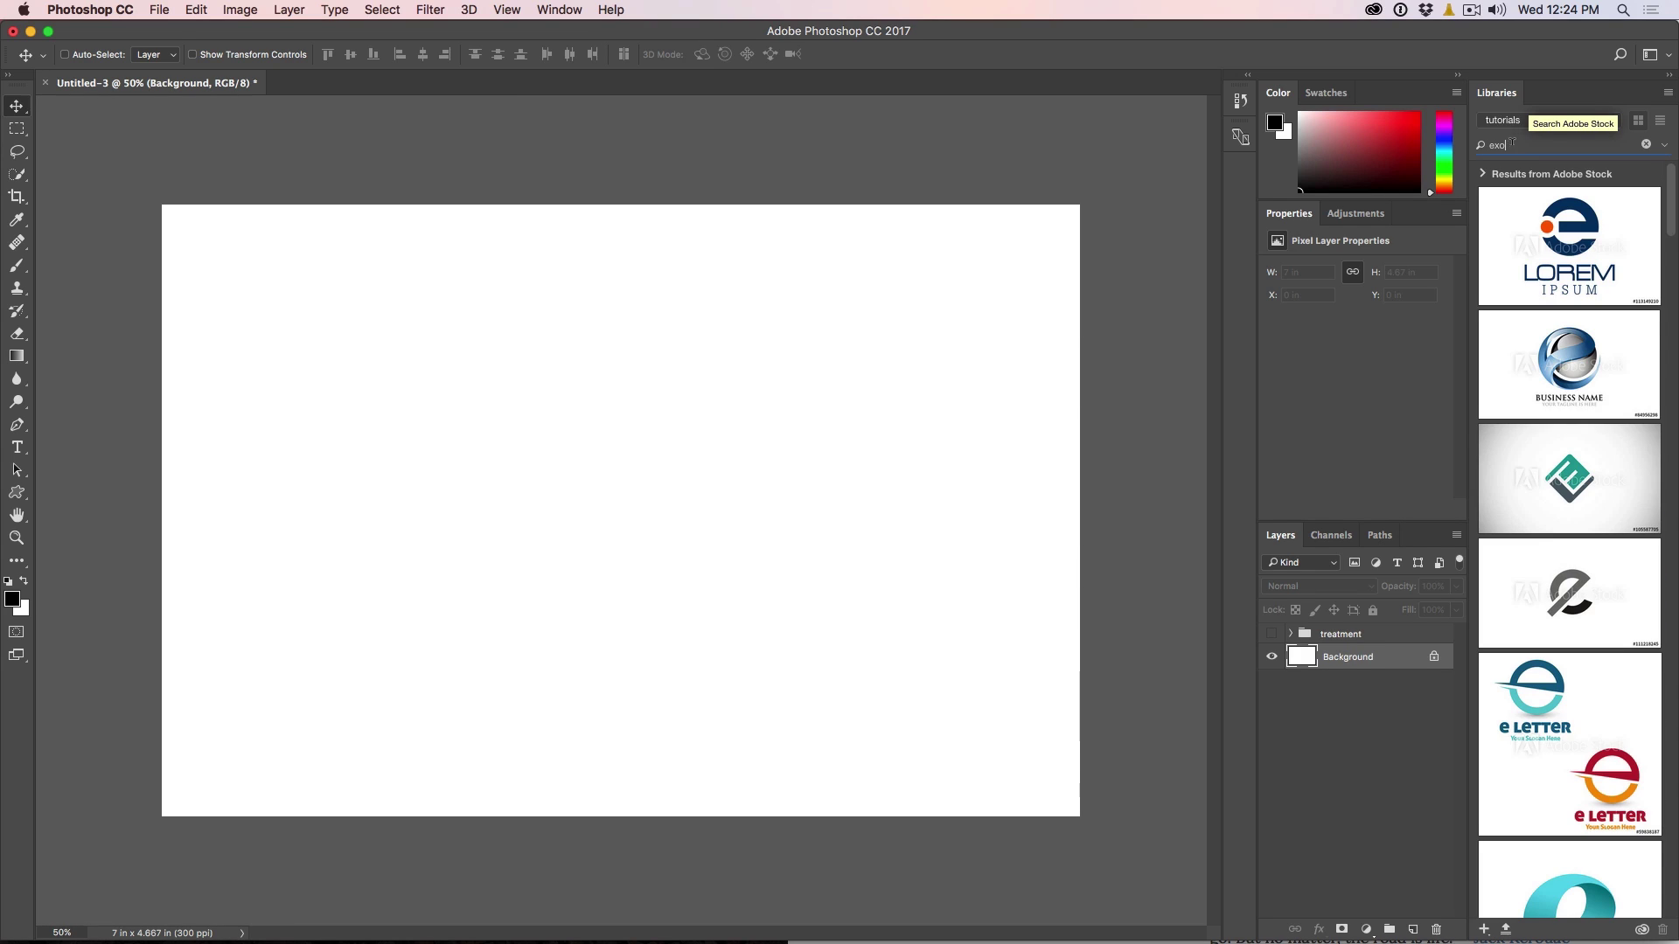
text(tic location)
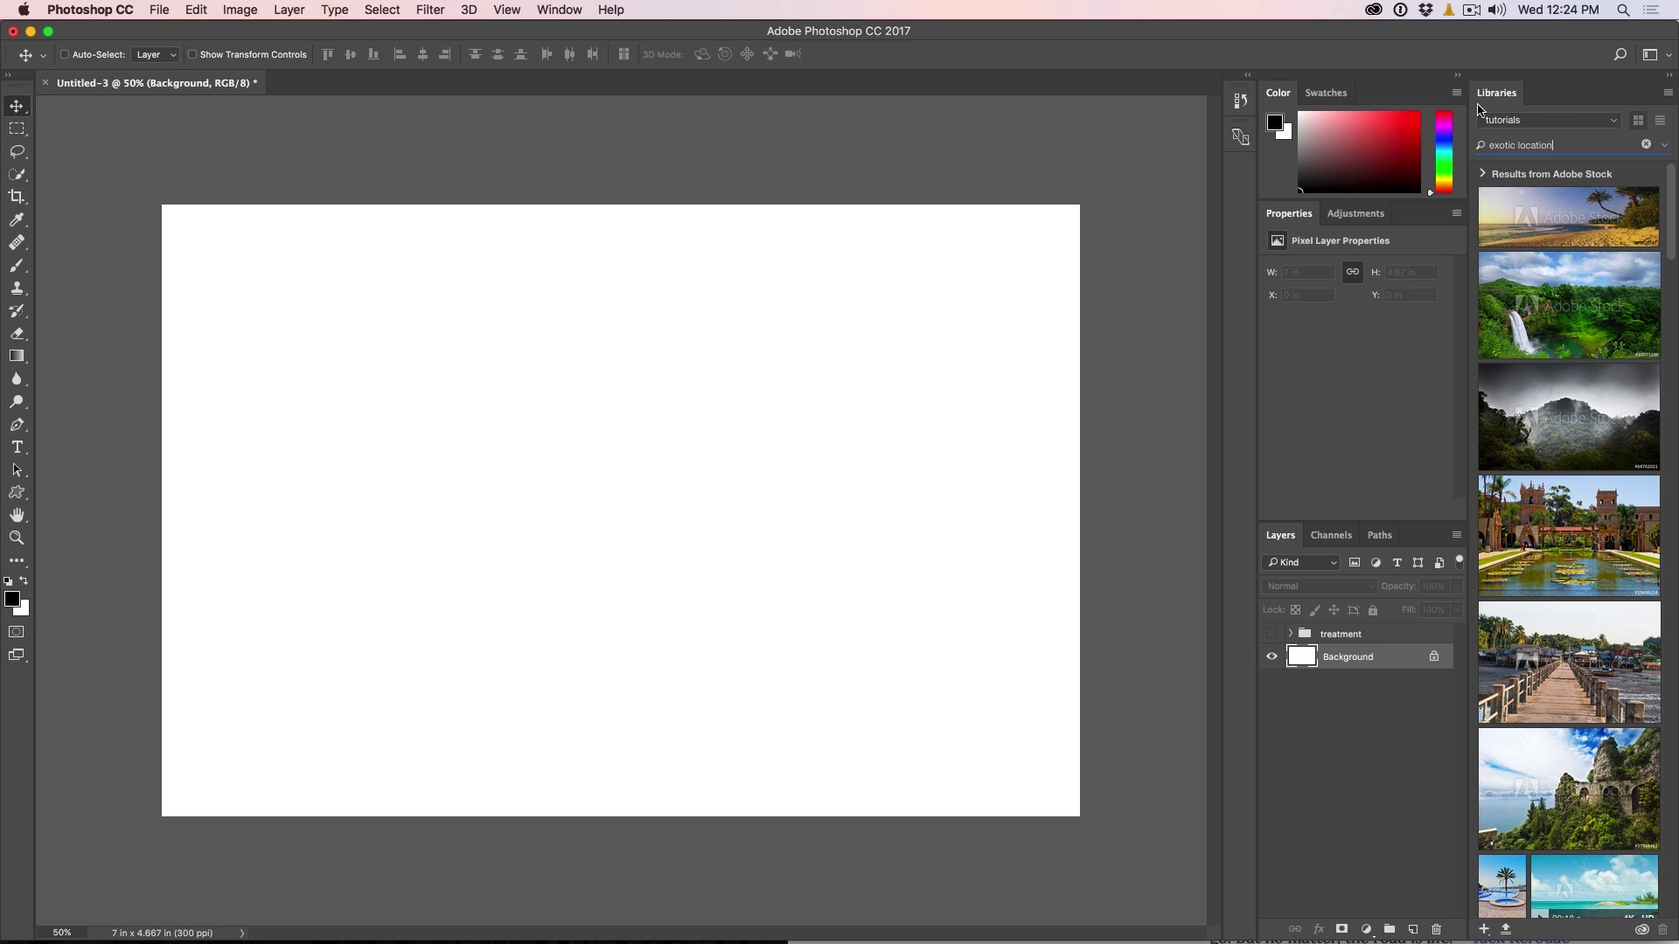
Float and enlarge the Libraries results grid, browse it, and right-click the waterfall photo
drag(1491, 93, 97, 167)
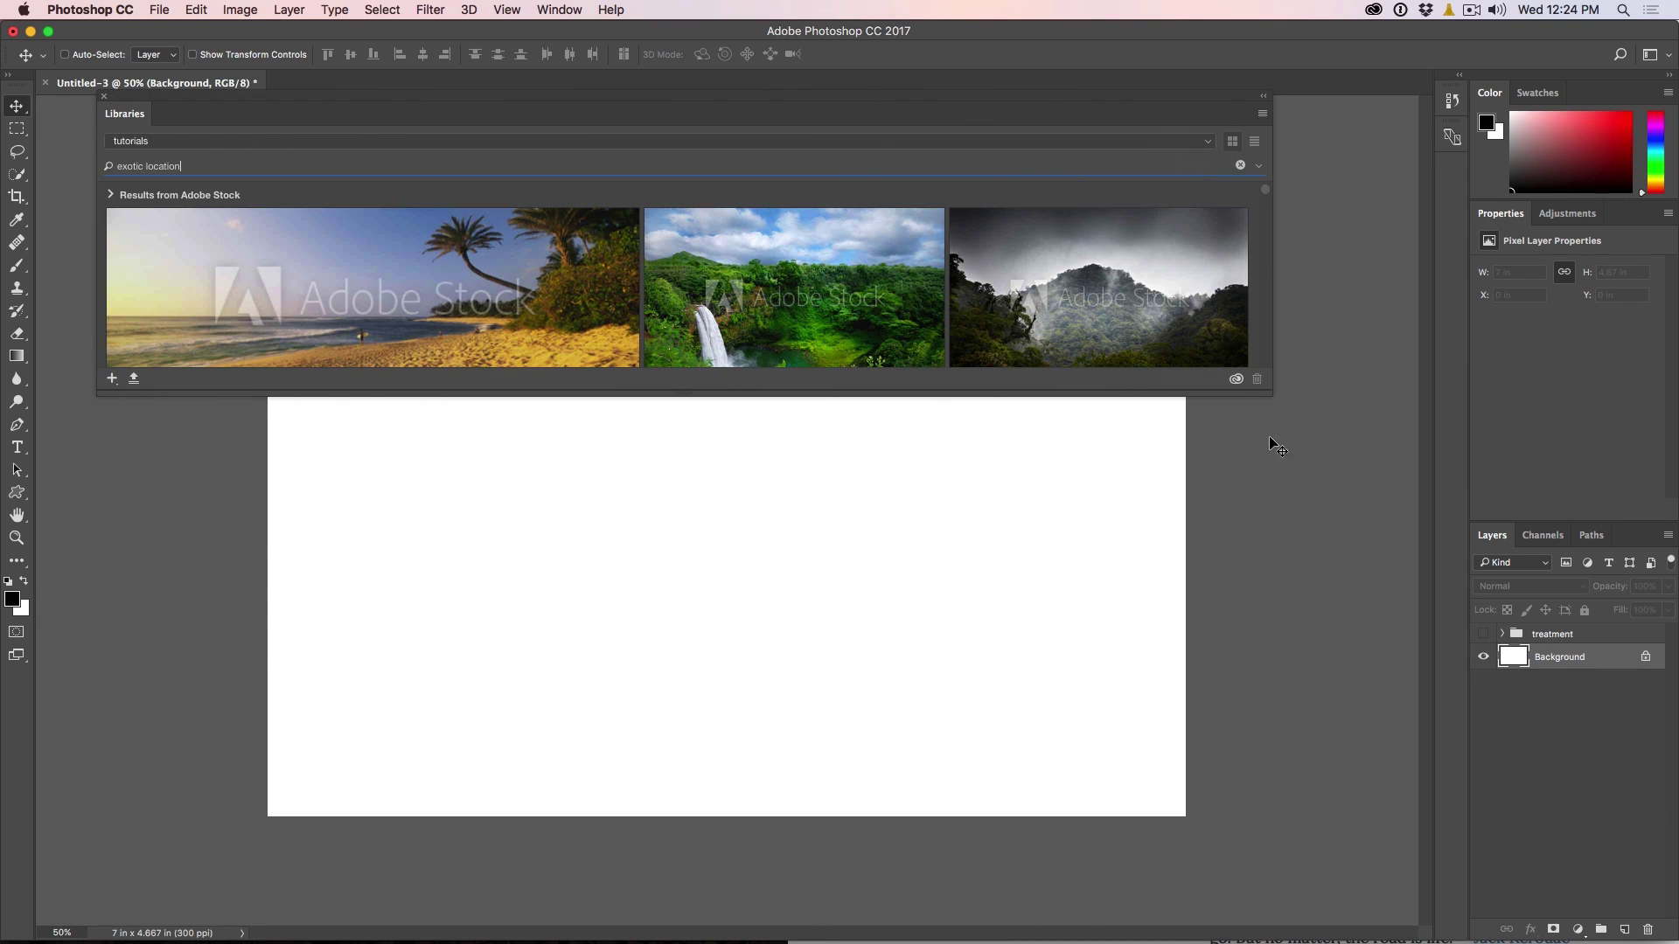
drag(1261, 389, 1640, 914)
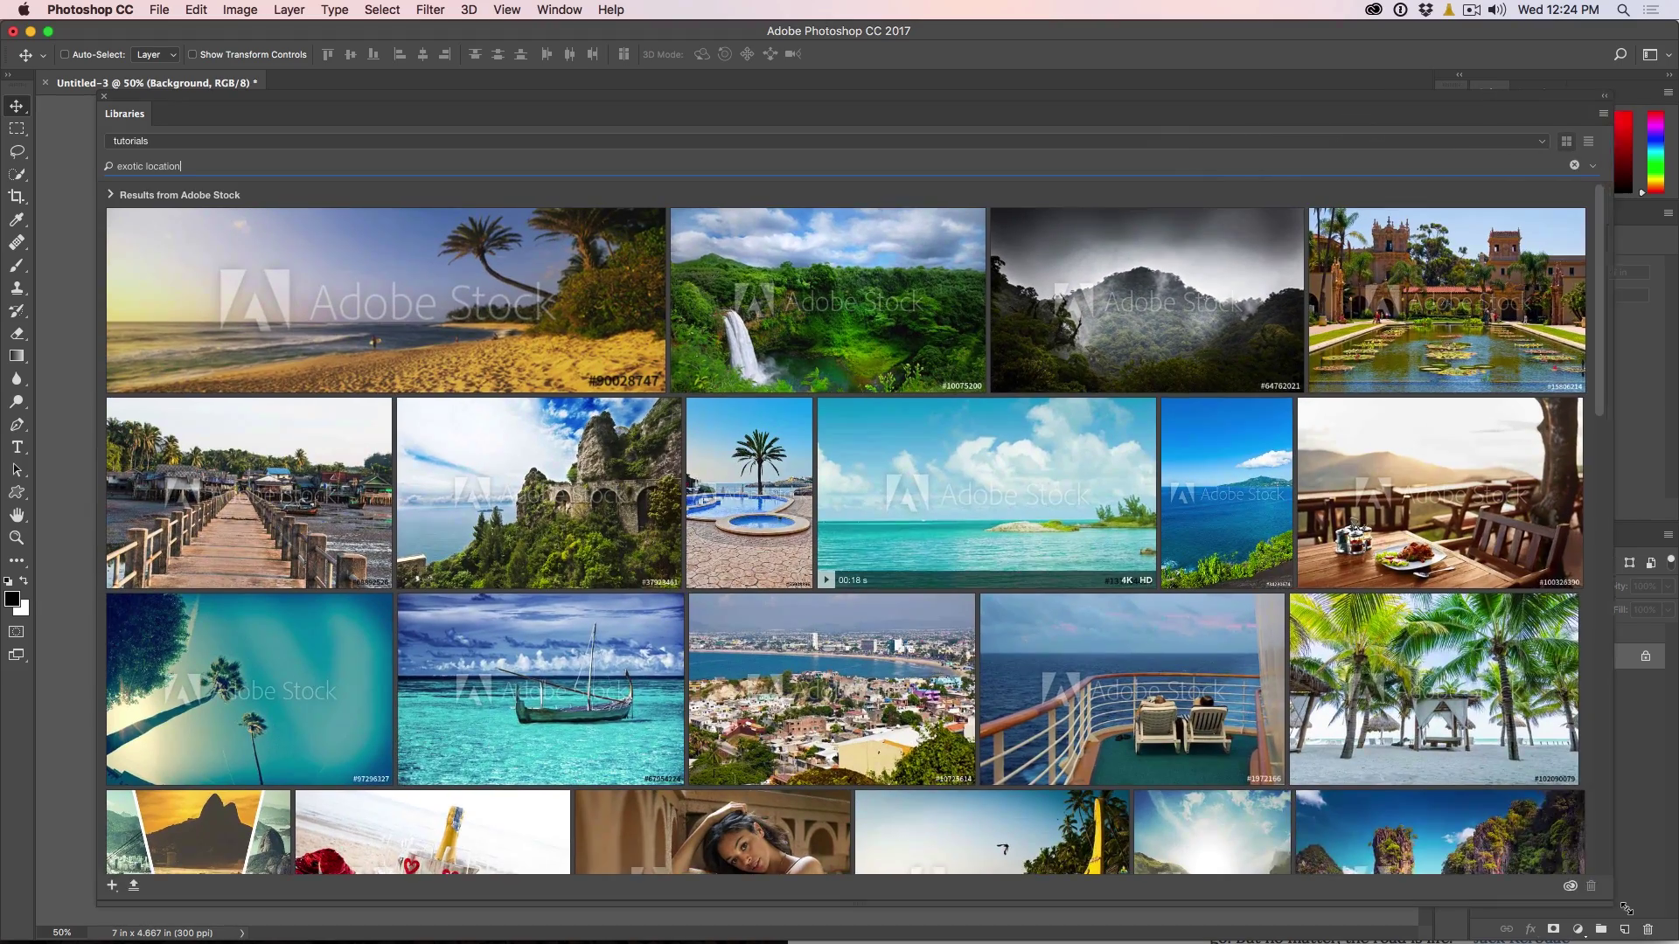
scroll(1366, 626, down, 15)
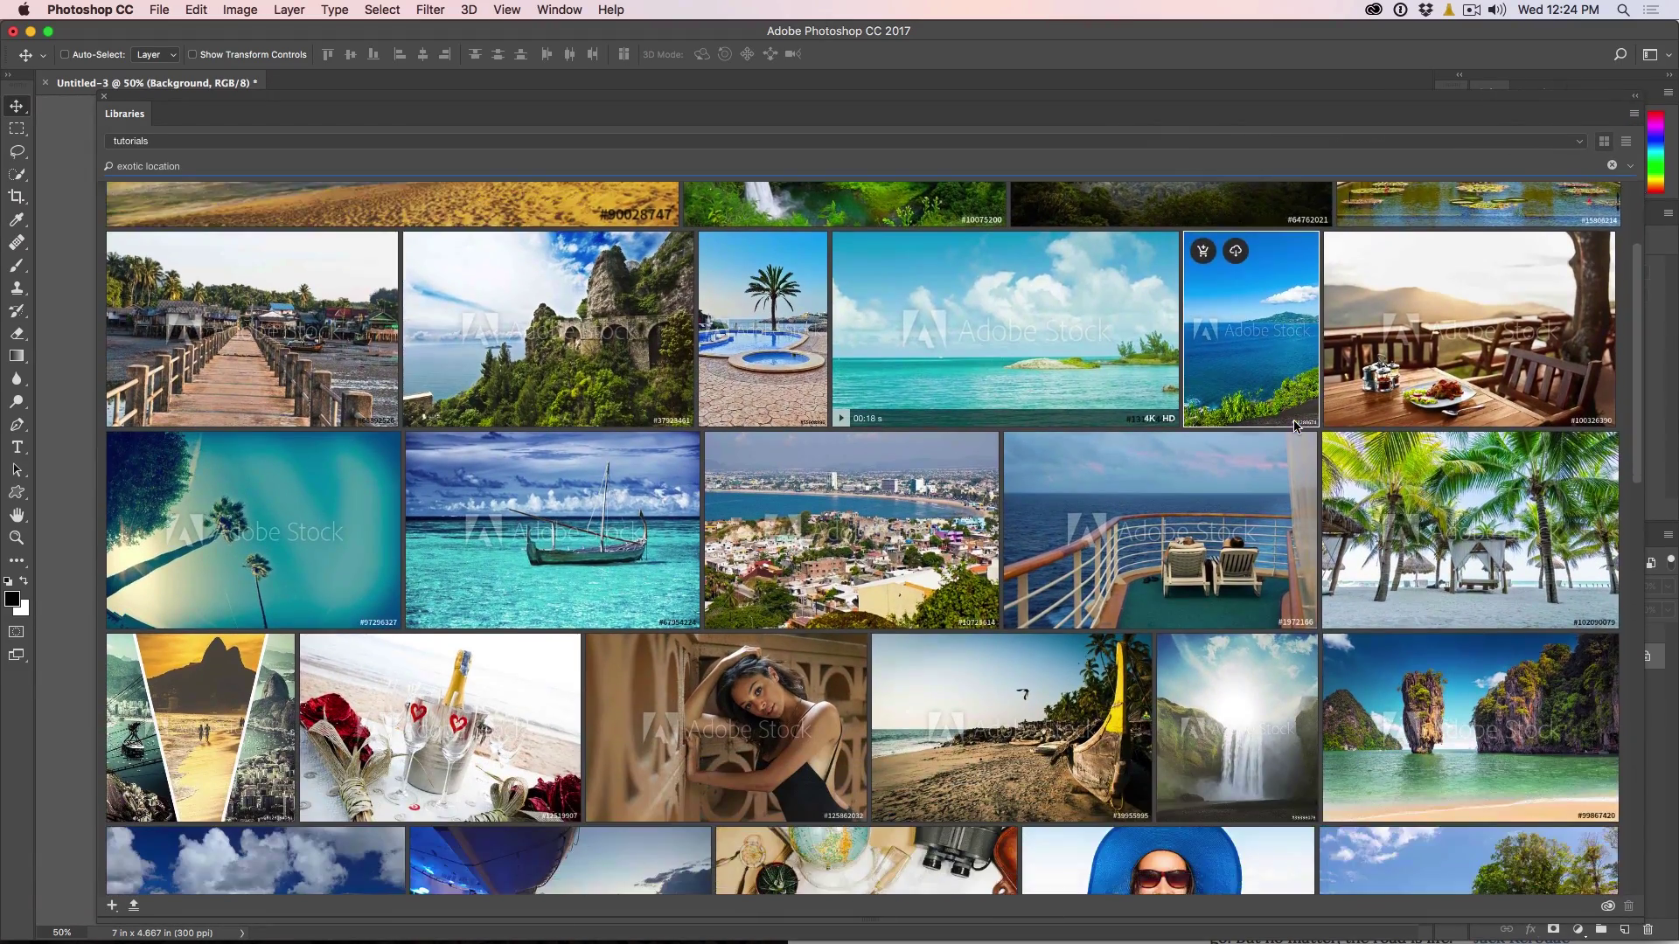
scroll(1295, 421, down, 10)
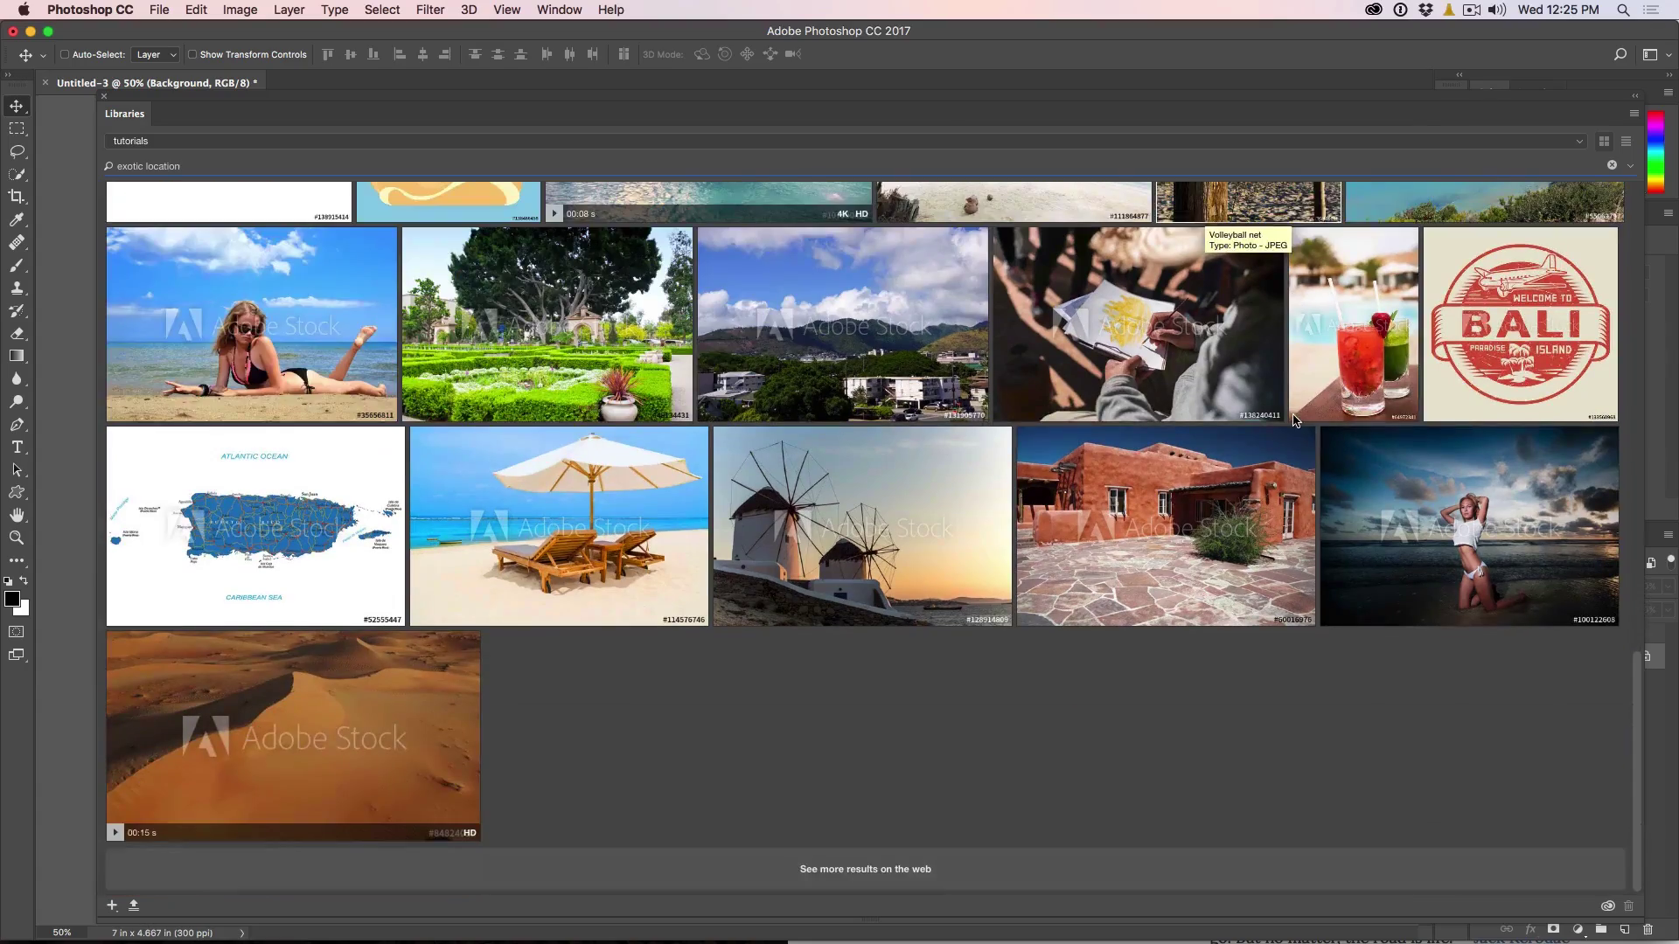
scroll(1216, 479, up, 20)
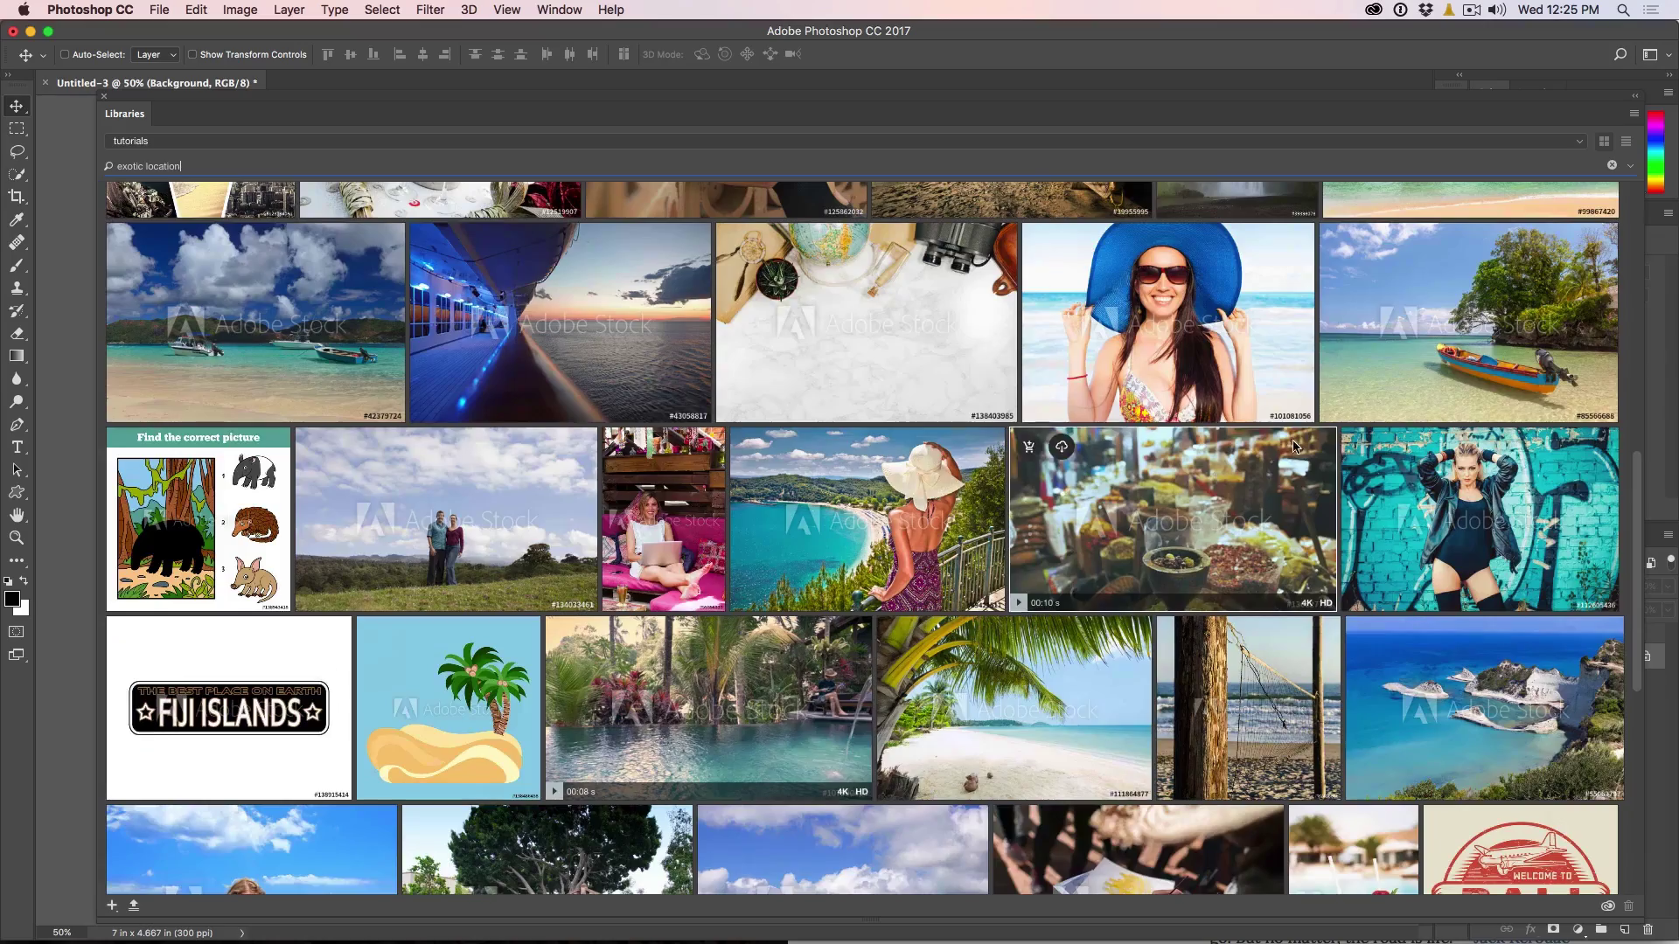
scroll(1311, 437, down, 1)
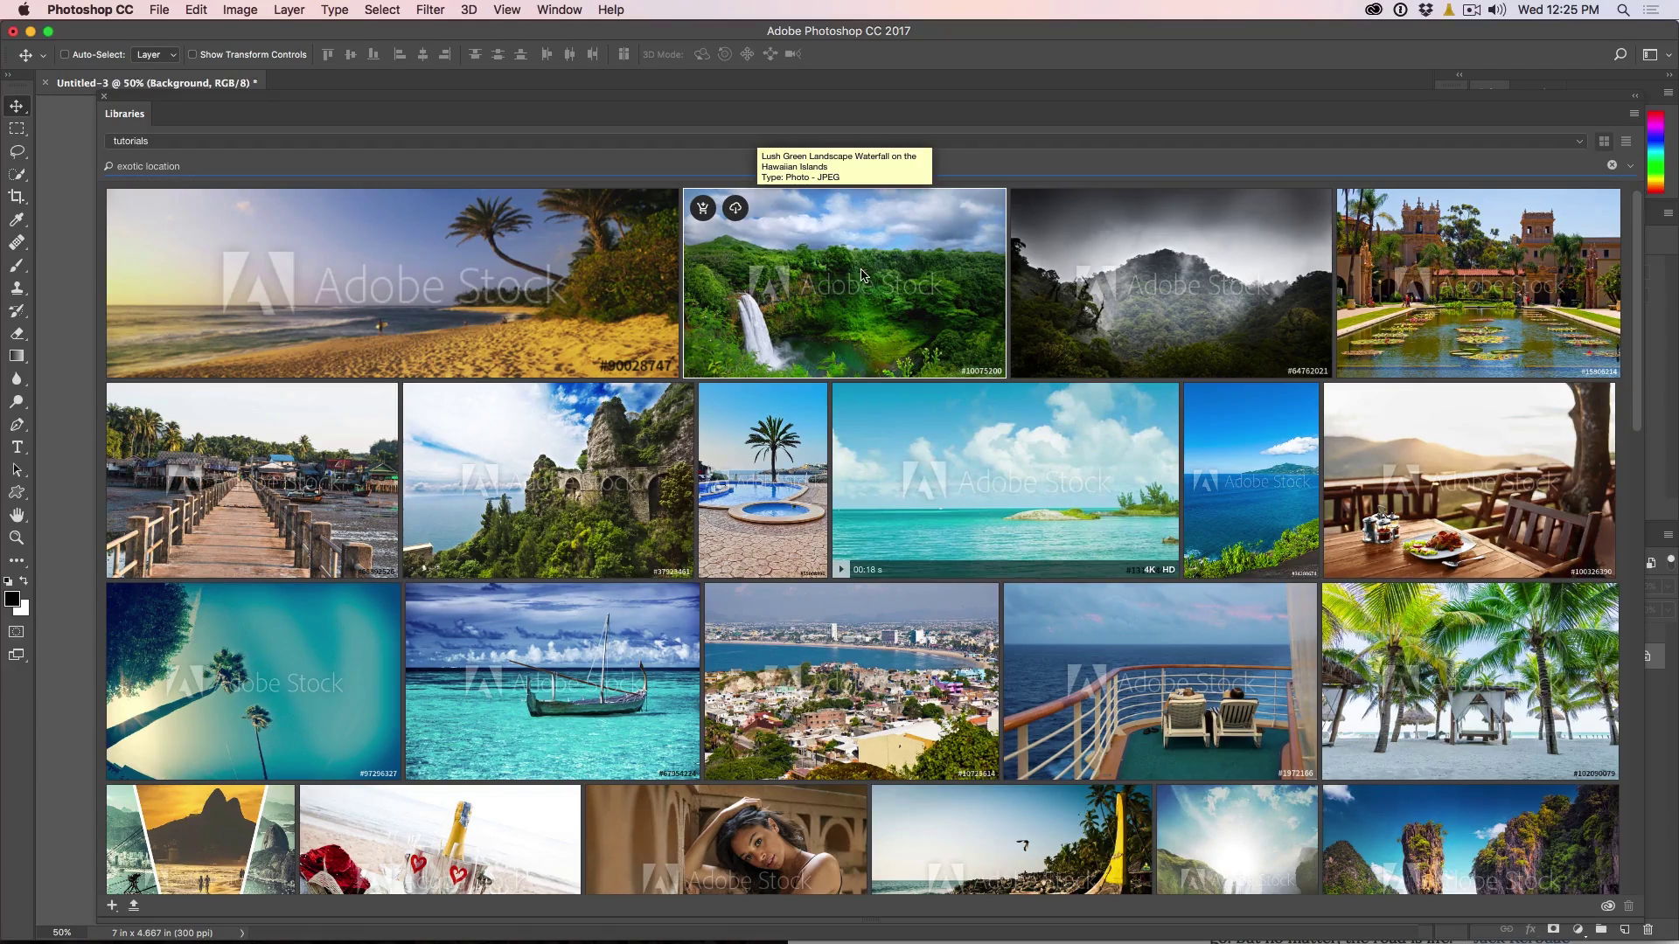
right_click(859, 232)
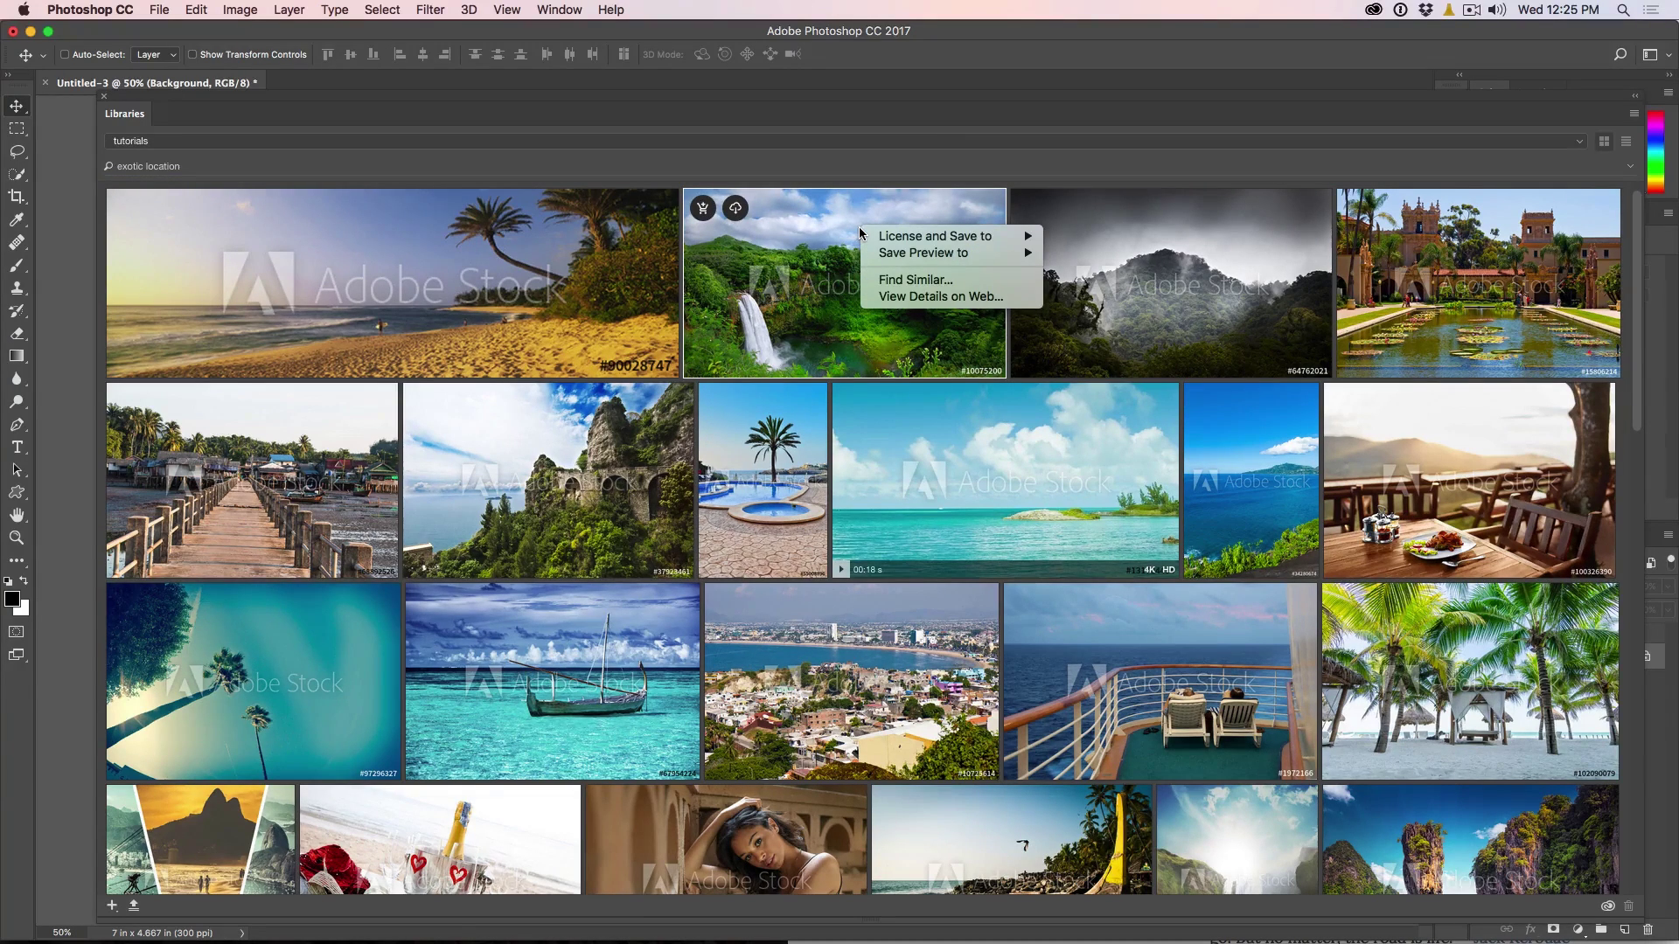
List stock images similar to the Hawaiian waterfall, then re-dock the Libraries panel narrowly
click(907, 281)
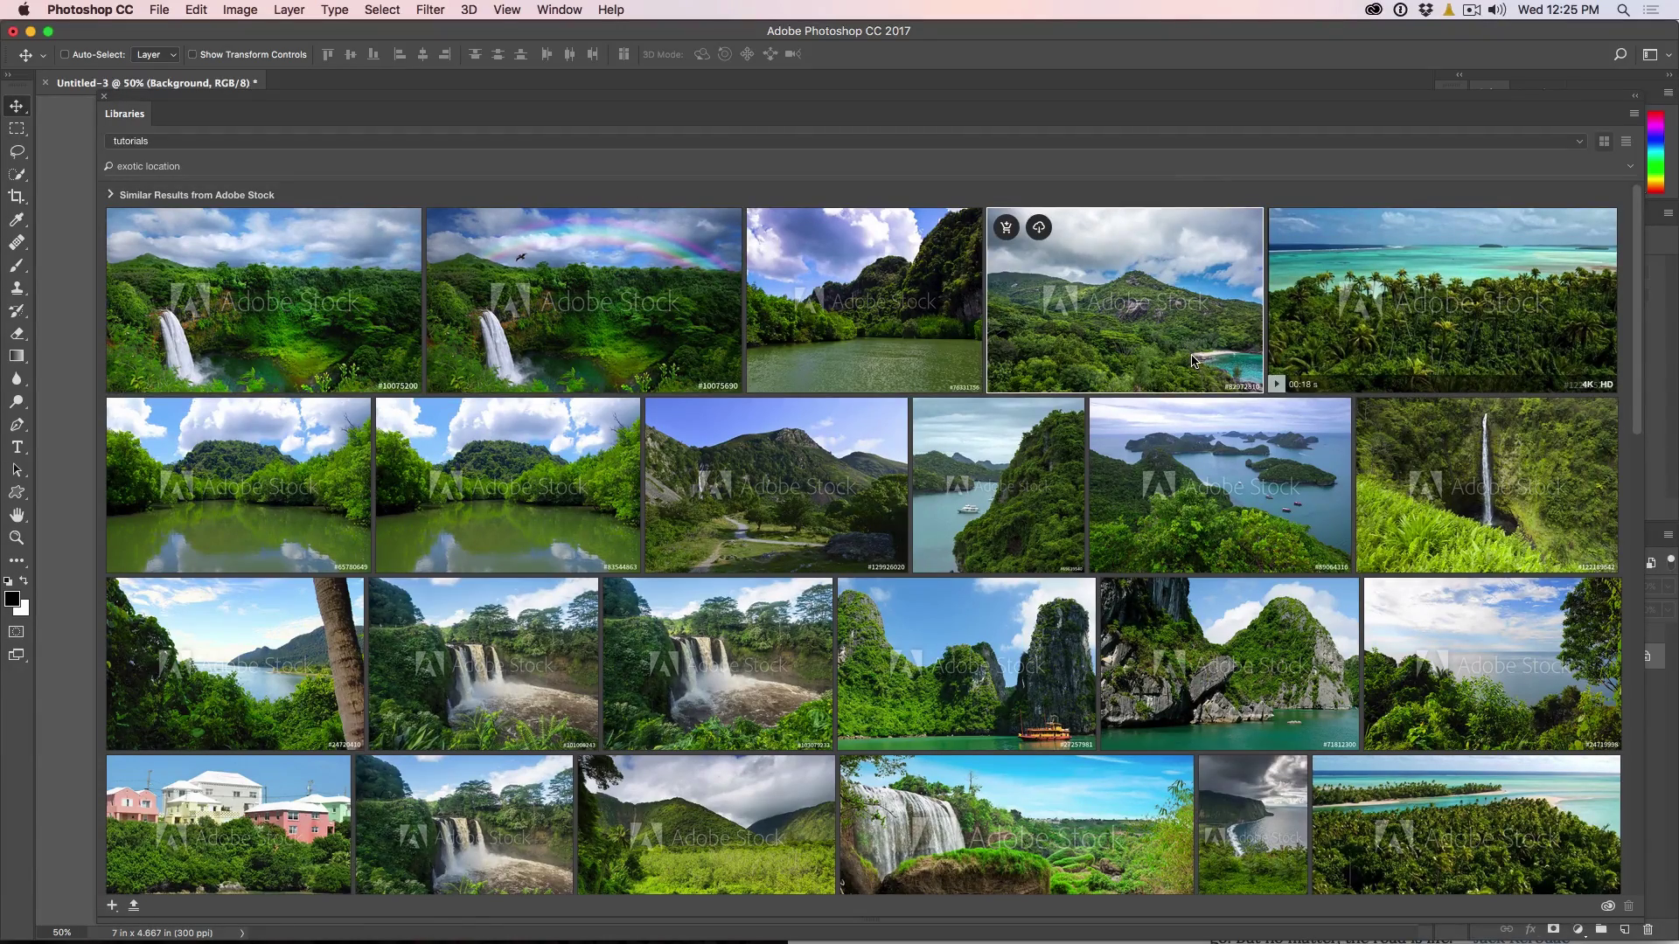
scroll(1192, 360, down, 3)
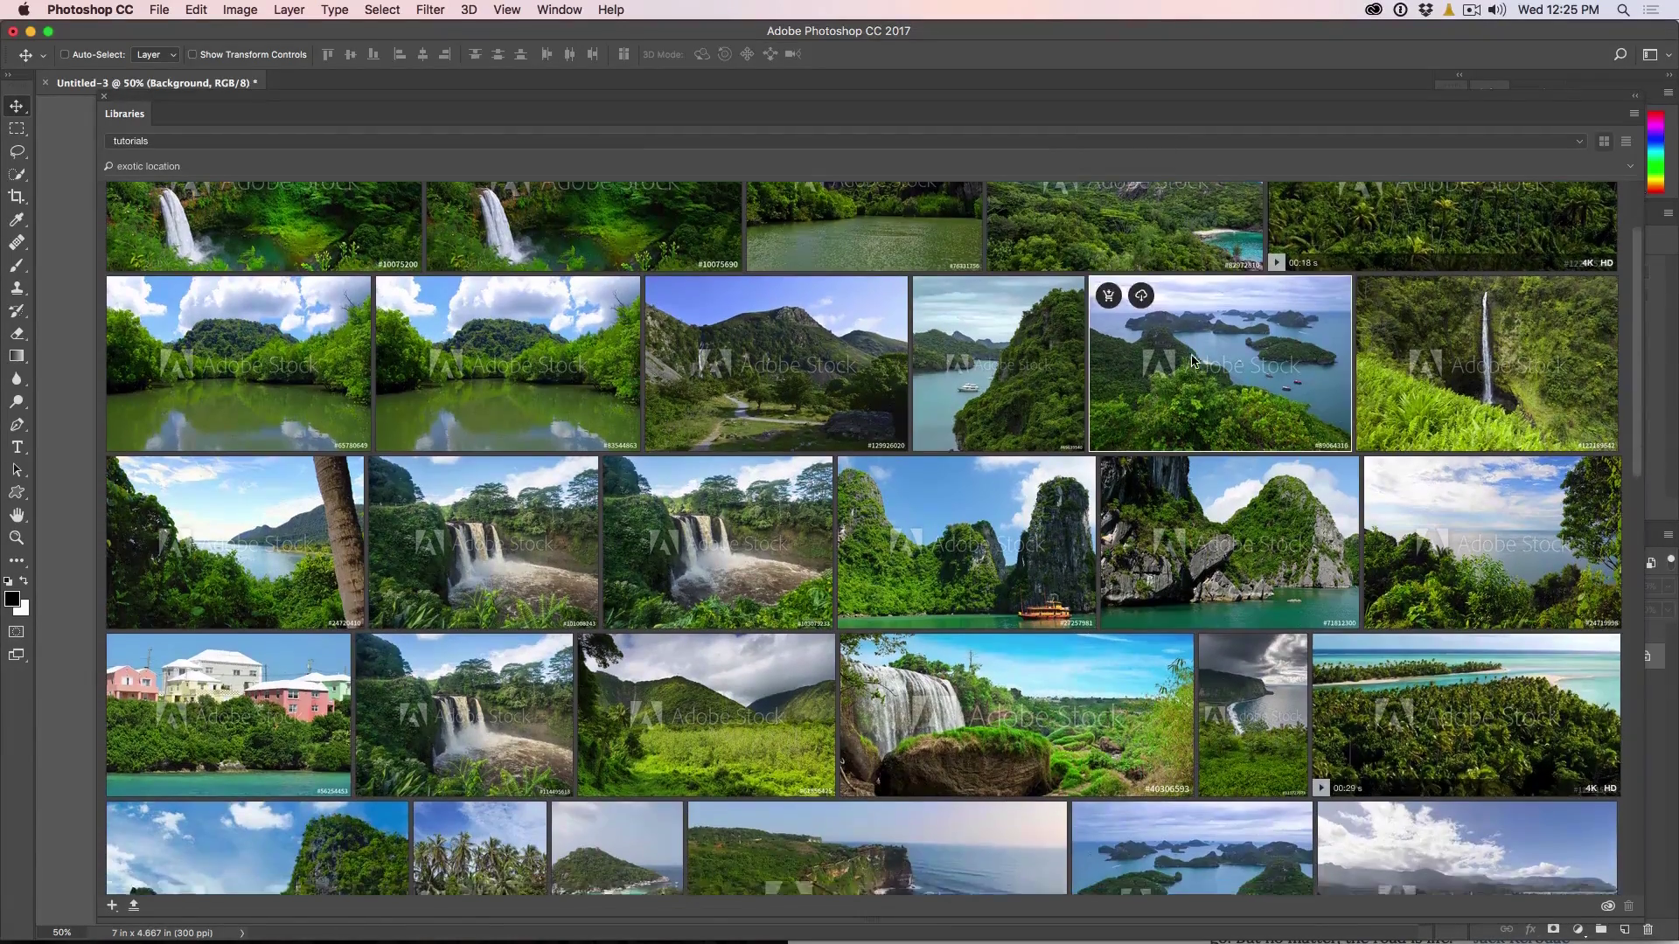
scroll(1192, 360, down, 2)
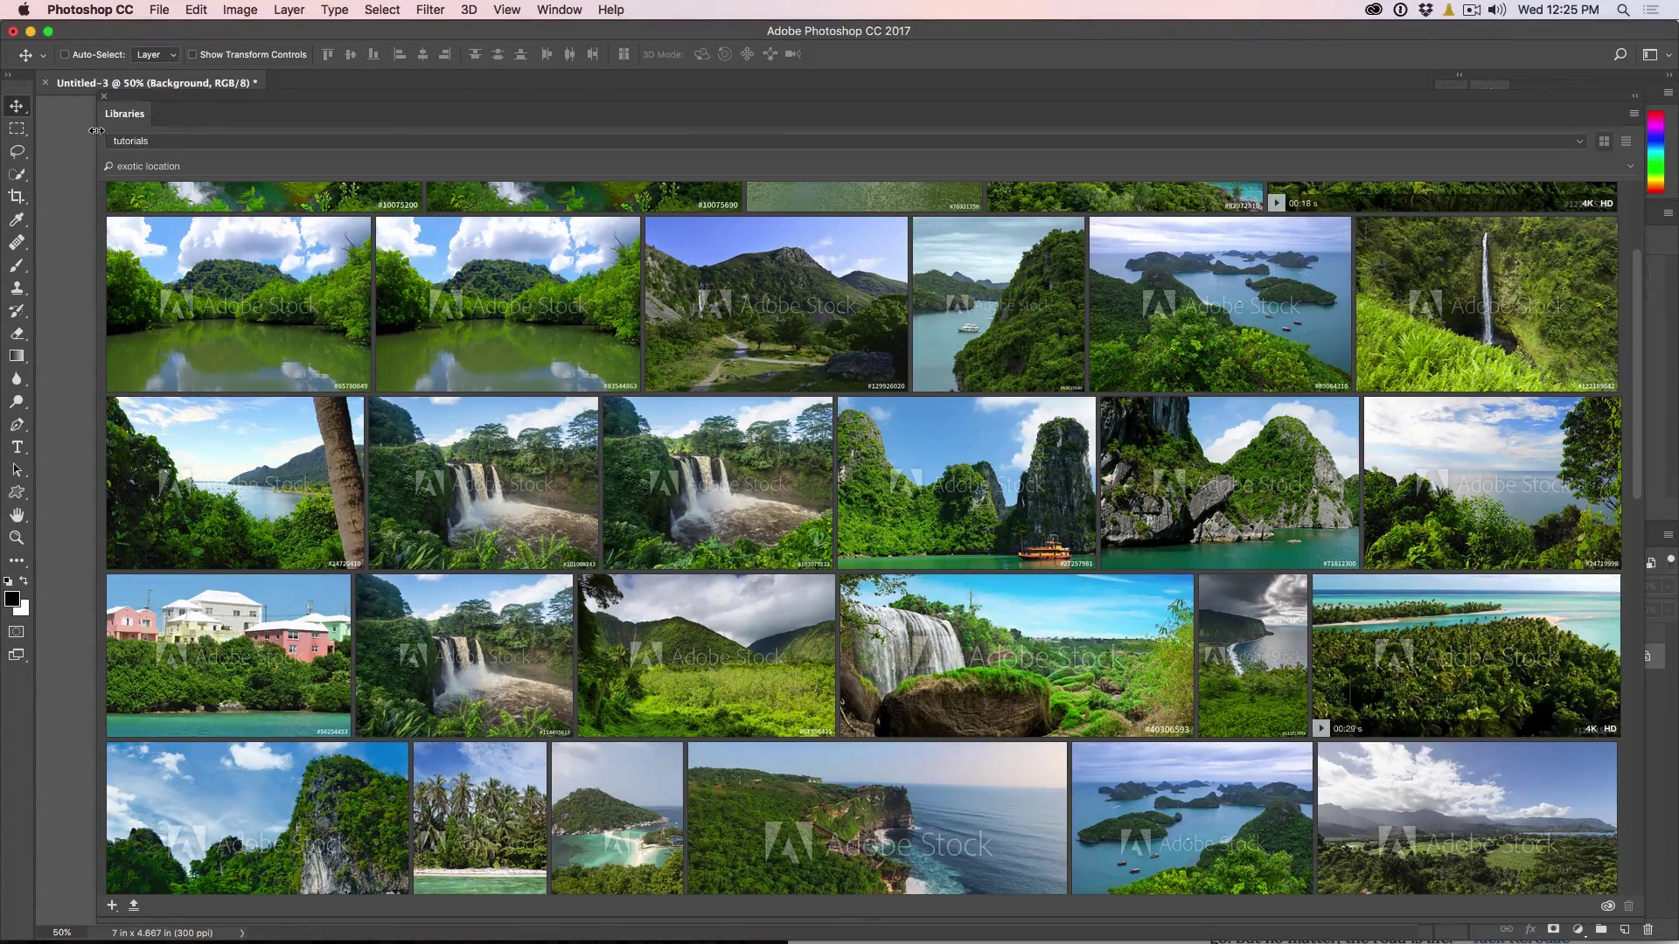
drag(96, 131, 1318, 130)
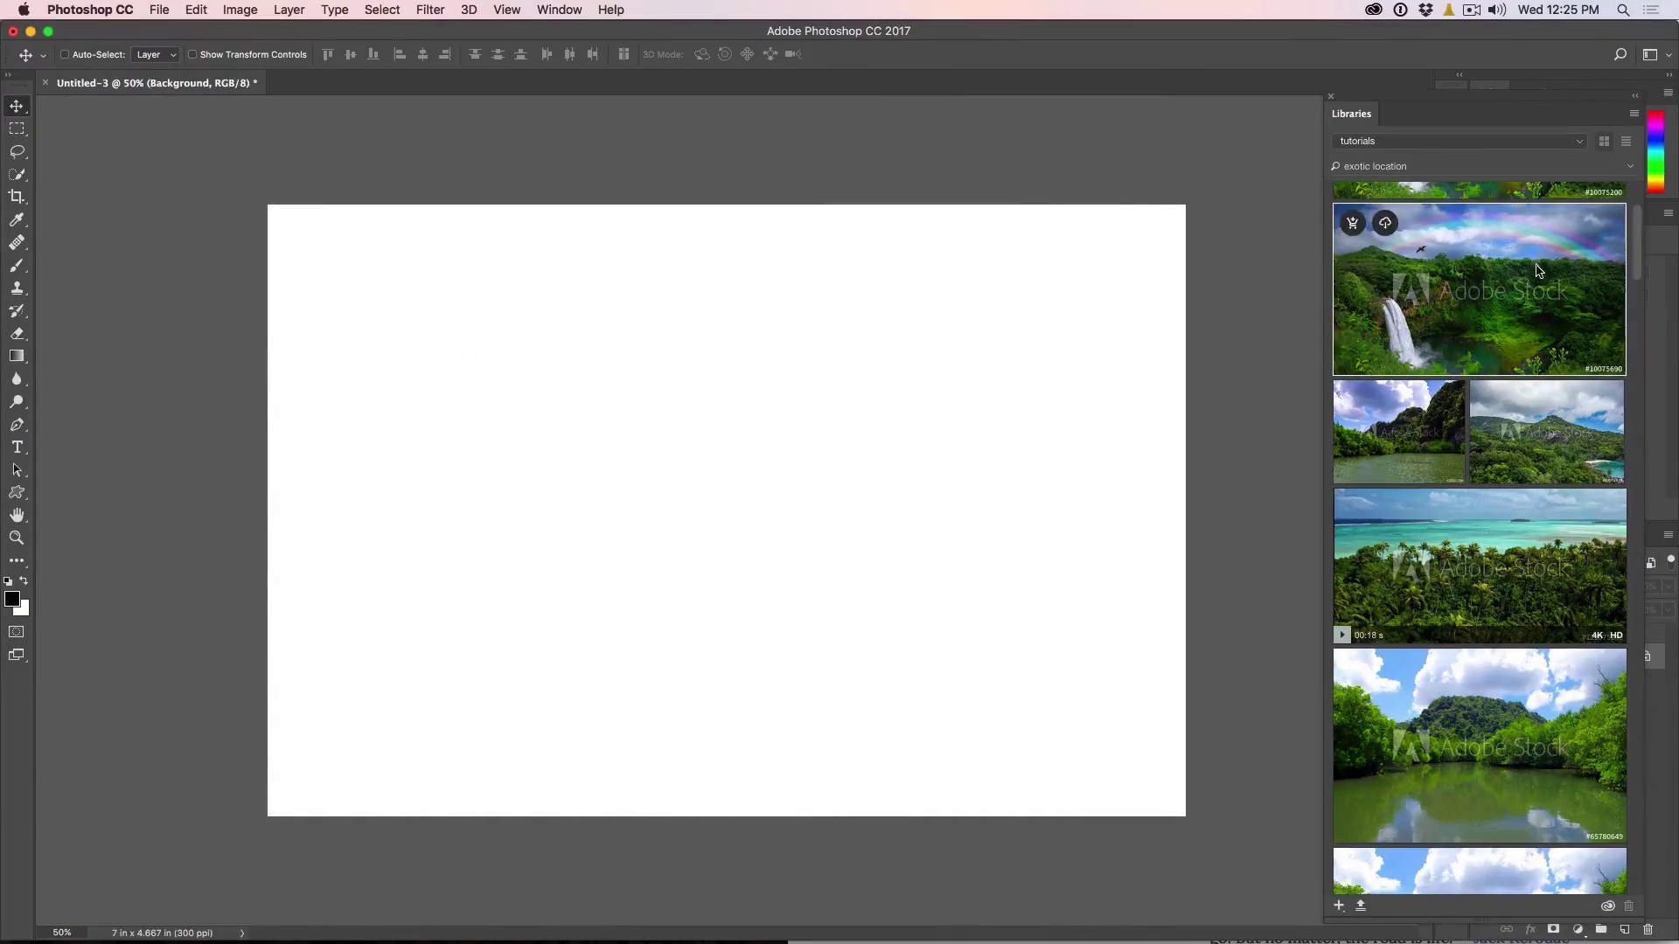
Place the rainbow waterfall preview scaled to fill the canvas, then nudge it left
drag(1538, 270, 799, 386)
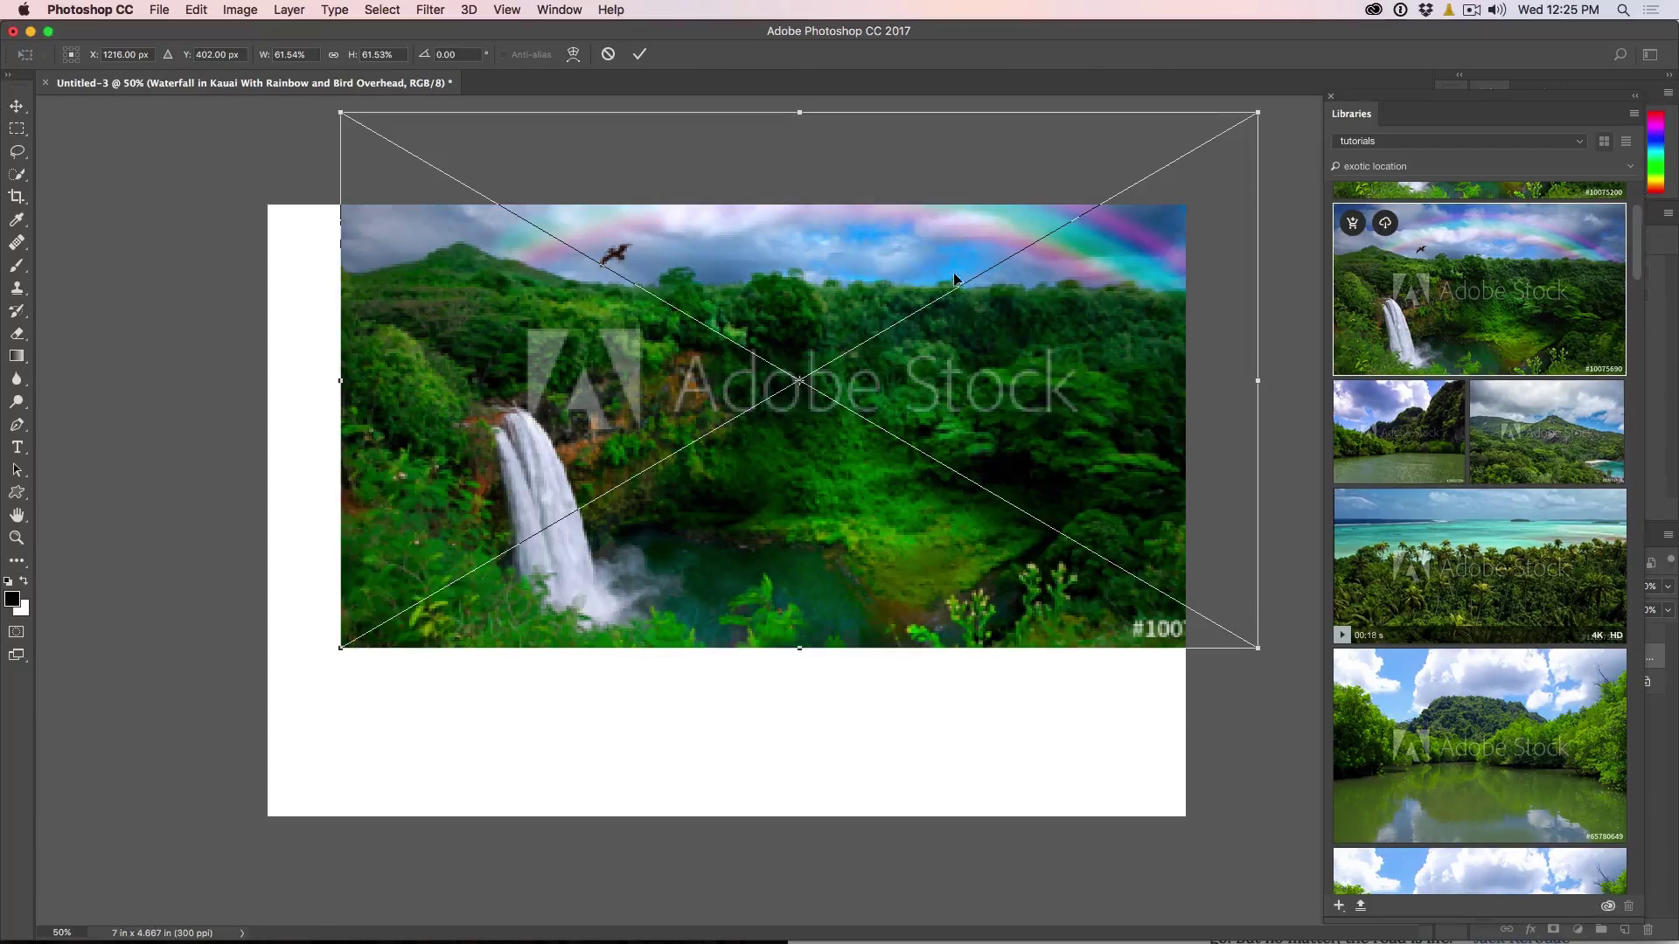
drag(953, 278, 877, 448)
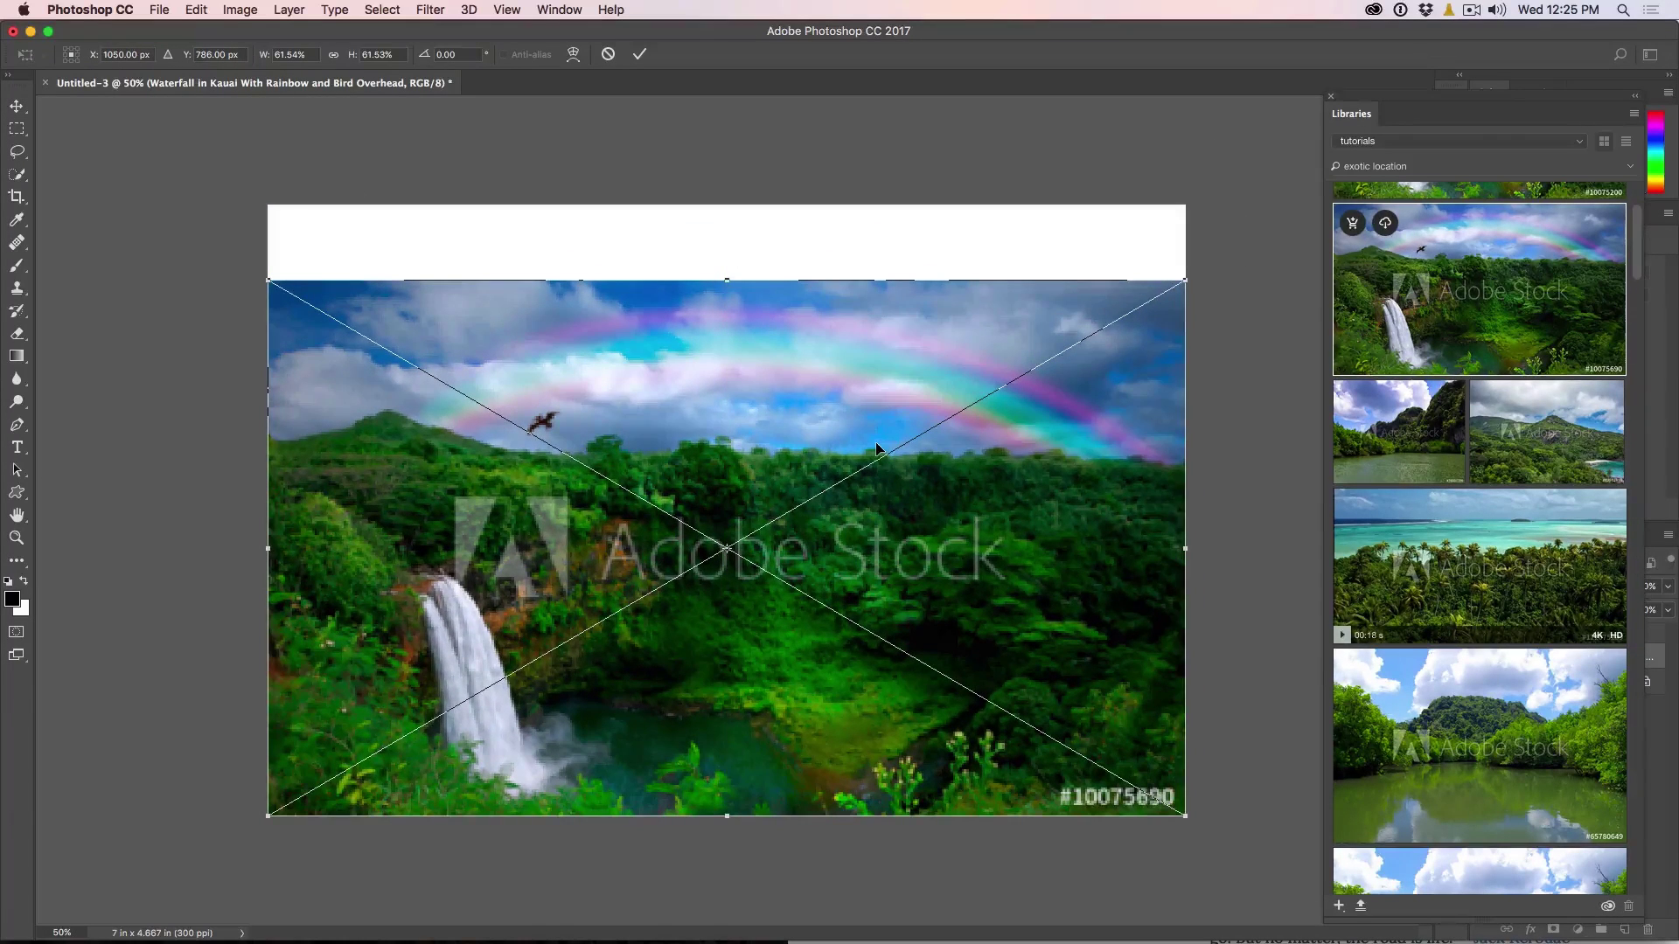
drag(1182, 278, 1276, 127)
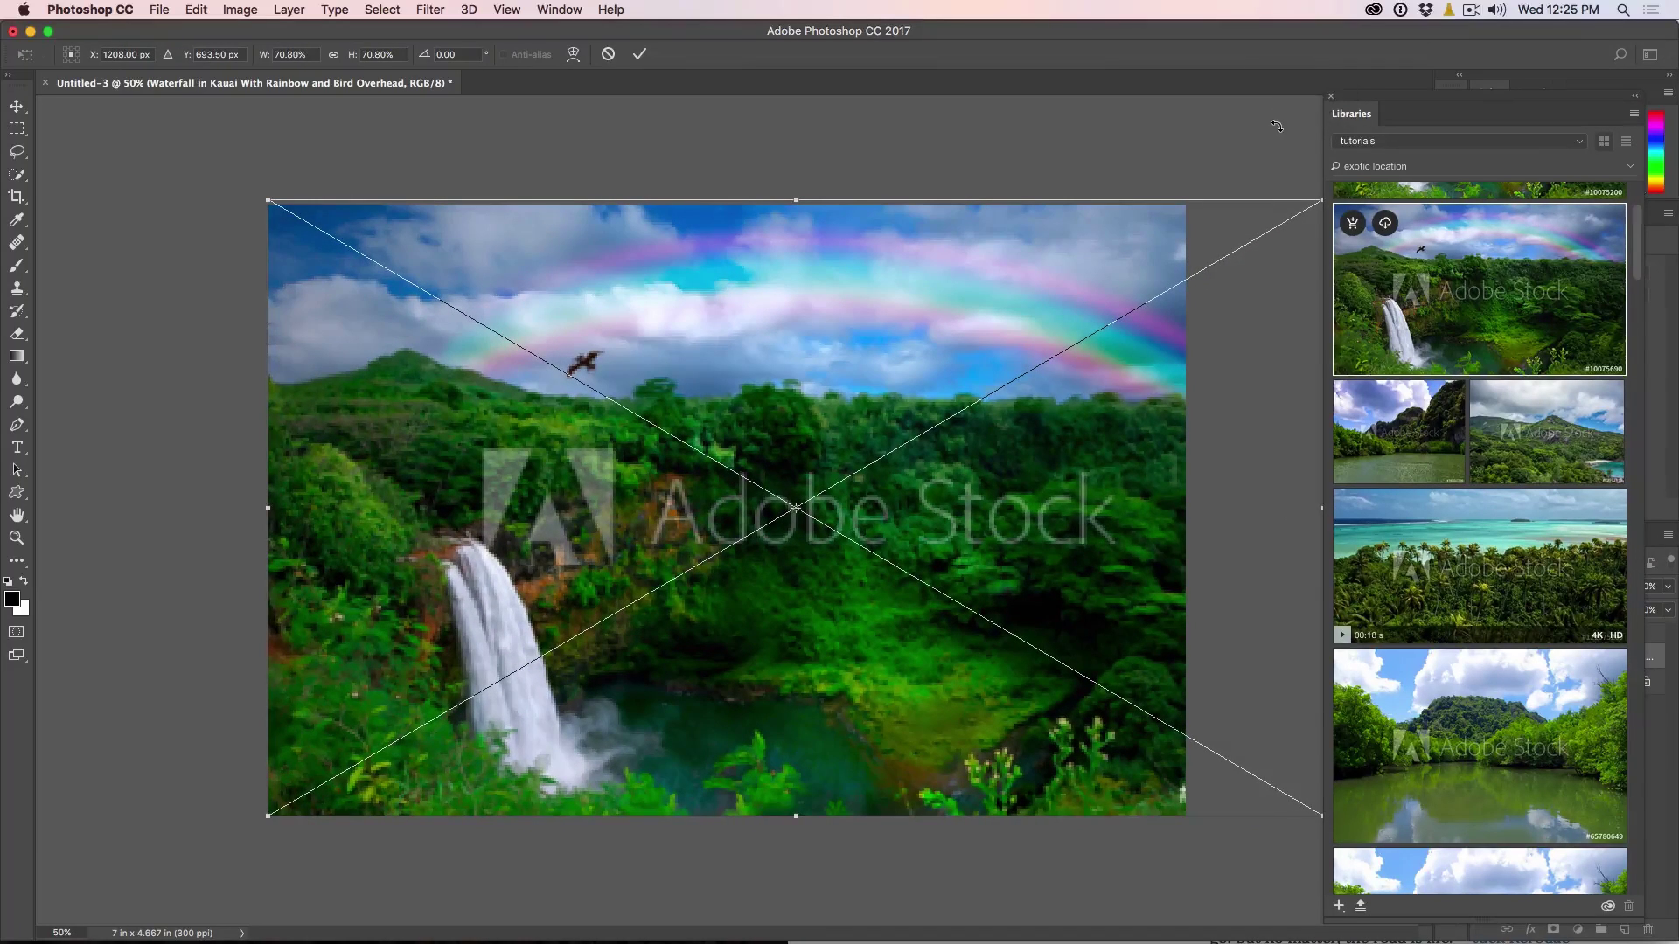
key(Return)
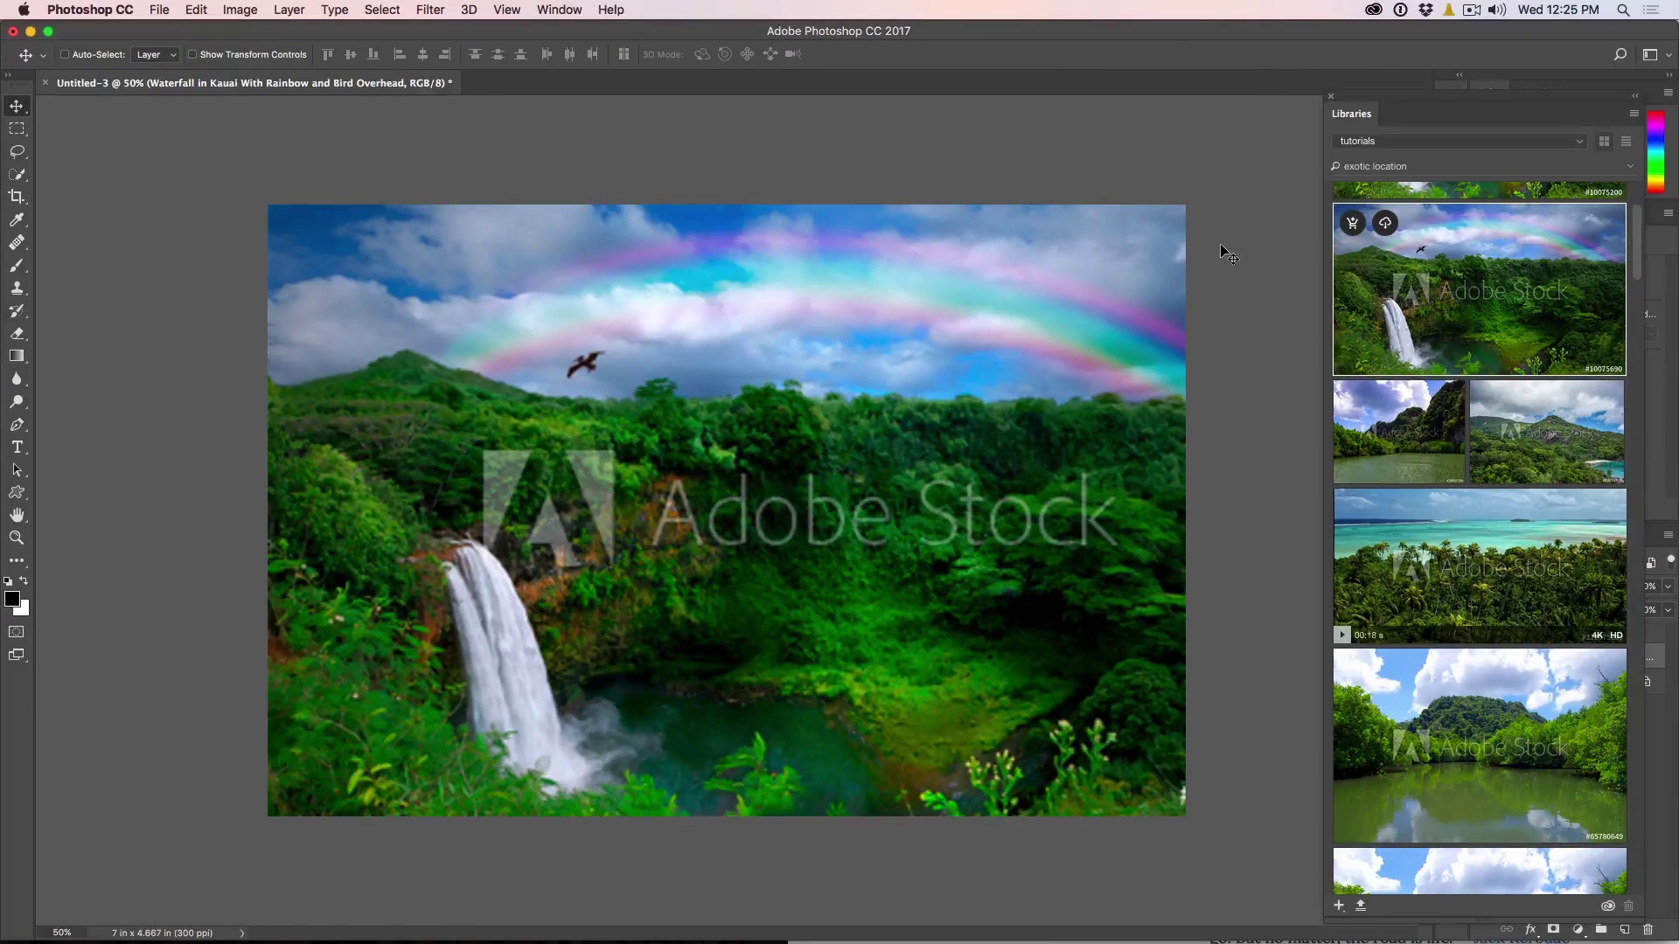
drag(1220, 243, 1179, 239)
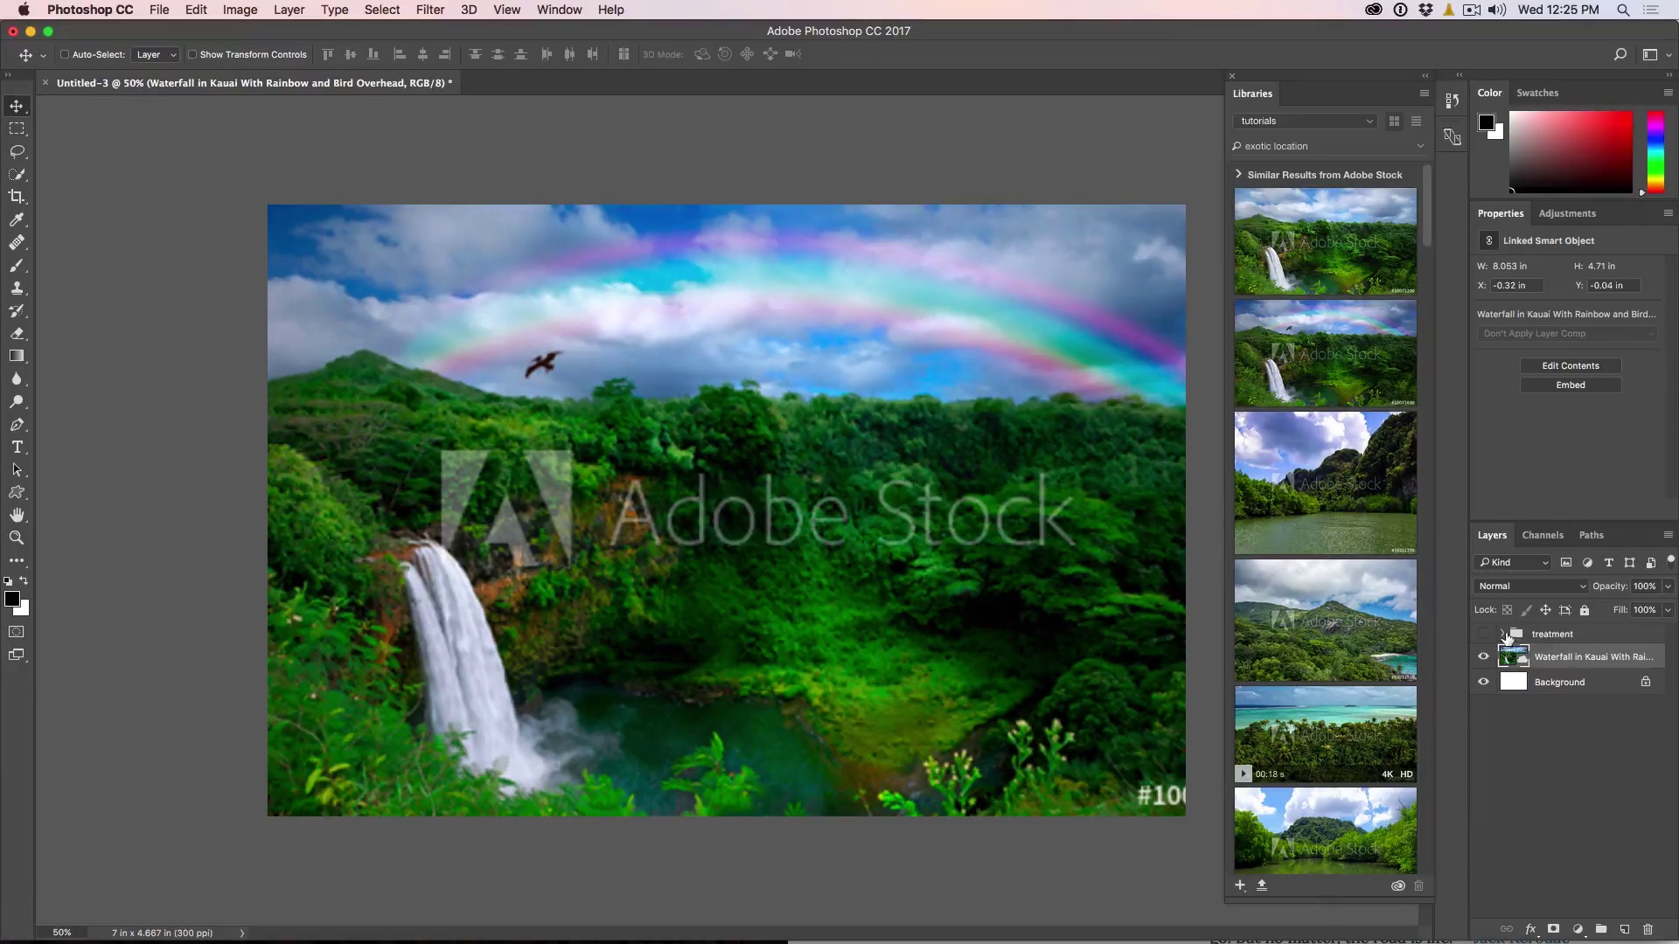
Reveal the treatment group's title, quote and logo, then open the first similar photo on the web
click(1503, 635)
click(1485, 634)
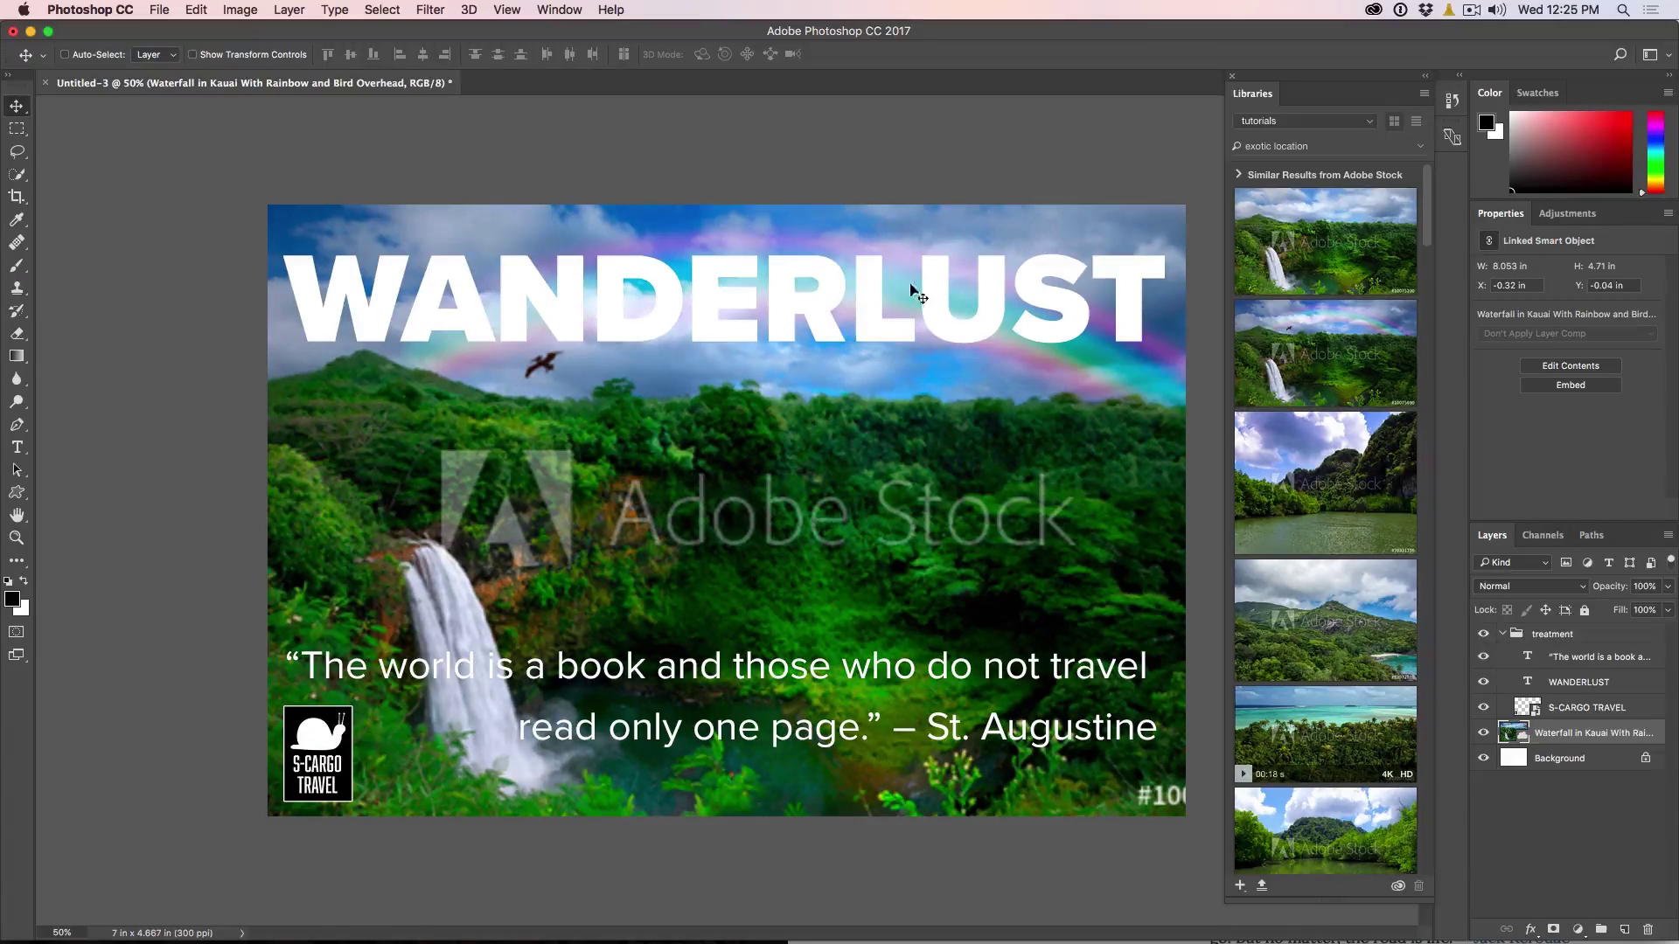
mouse_move(1397, 701)
right_click(1299, 236)
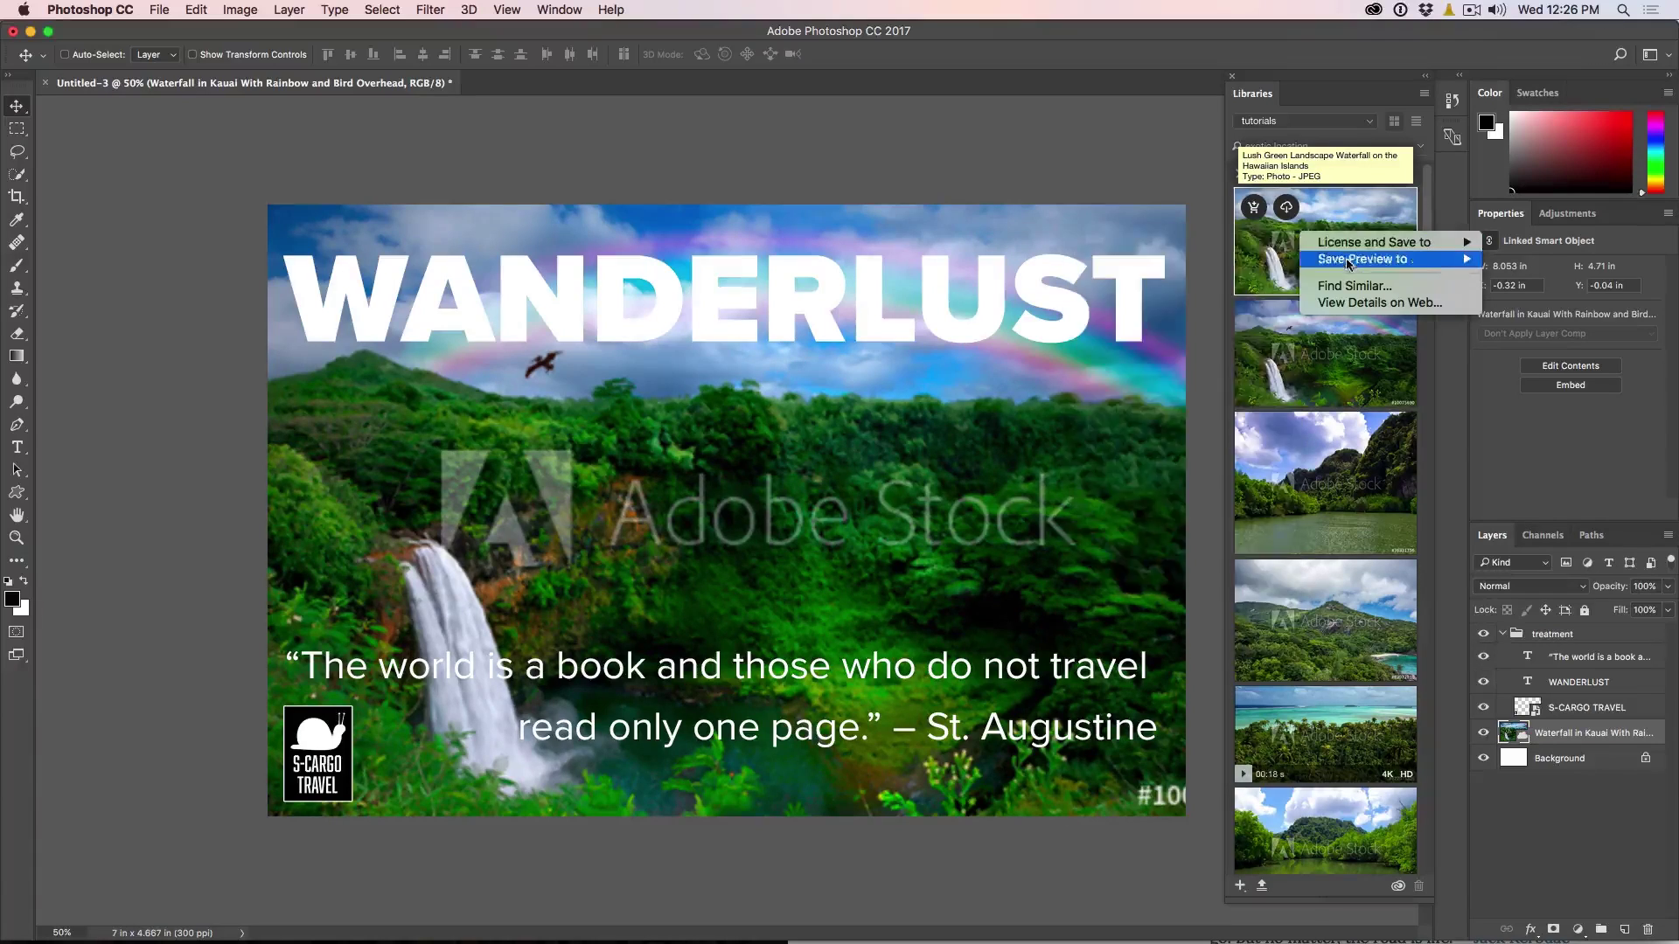
click(1351, 306)
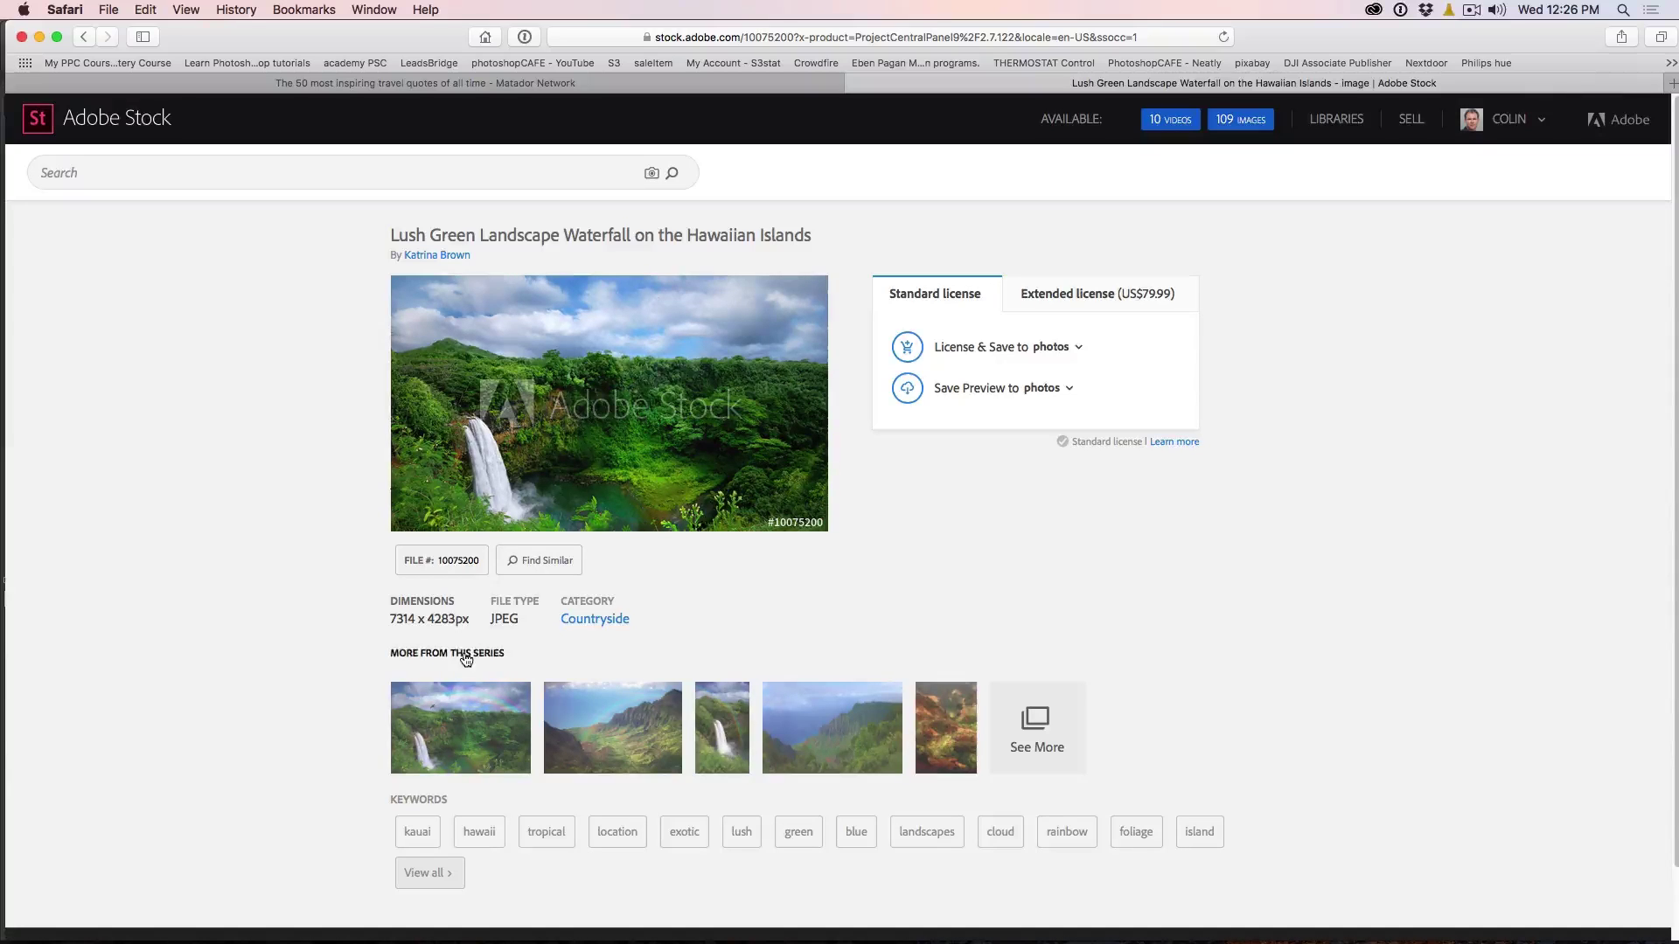
Open the full Hawaiian waterfall series, view its first photo, then show the filters
click(1041, 748)
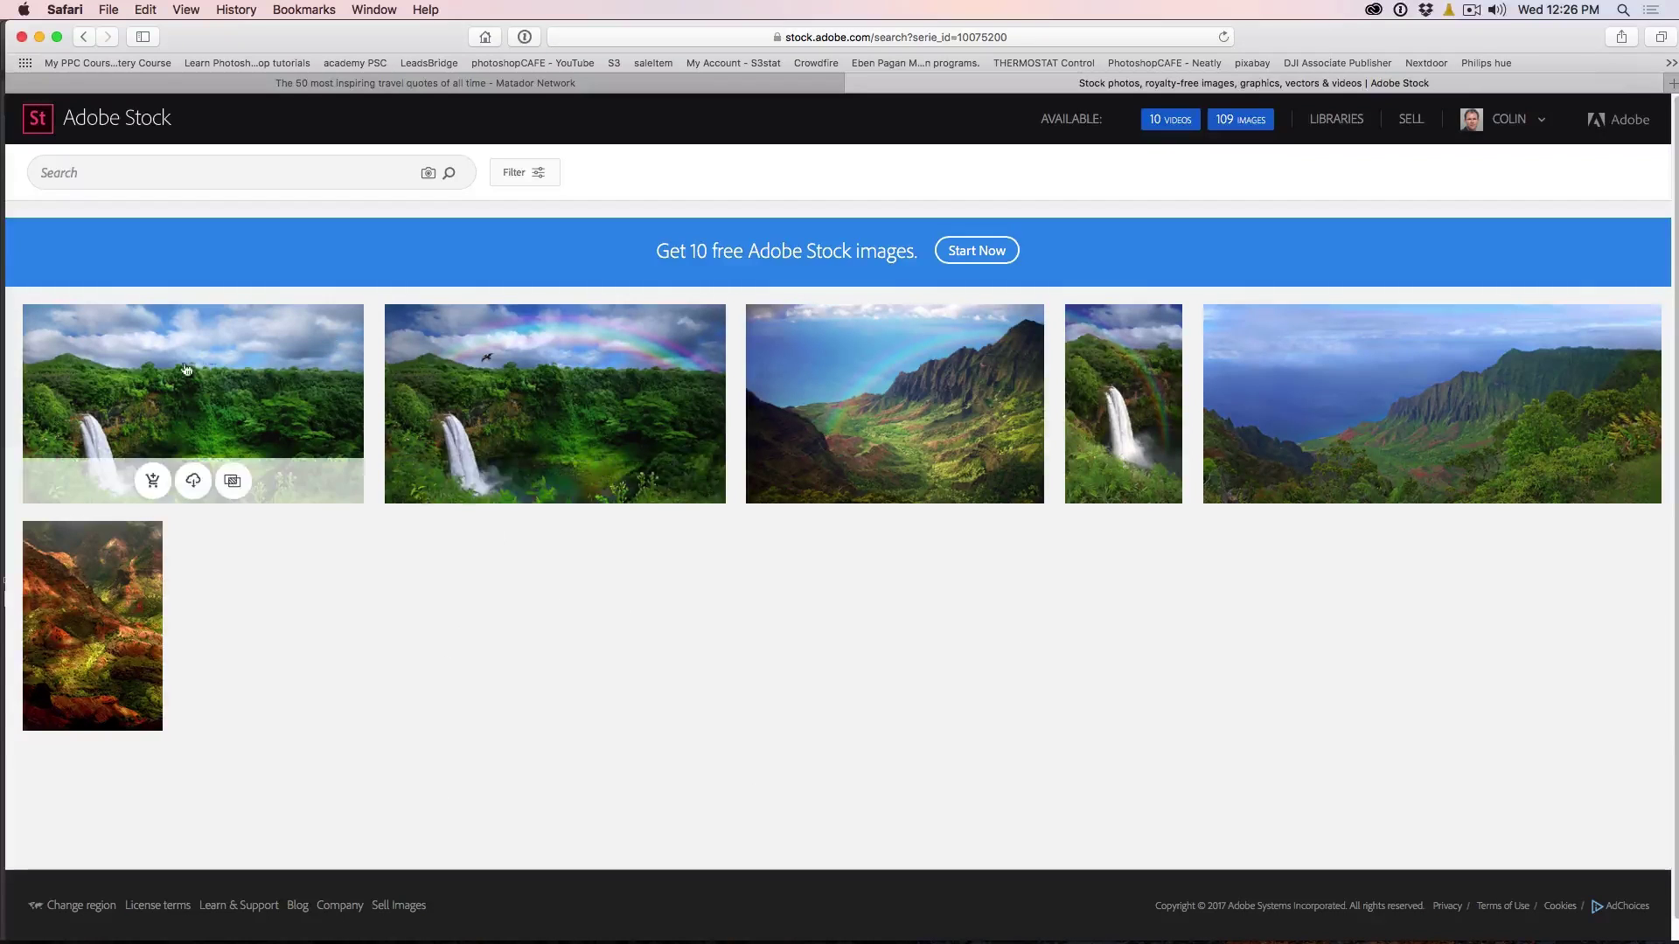
click(191, 368)
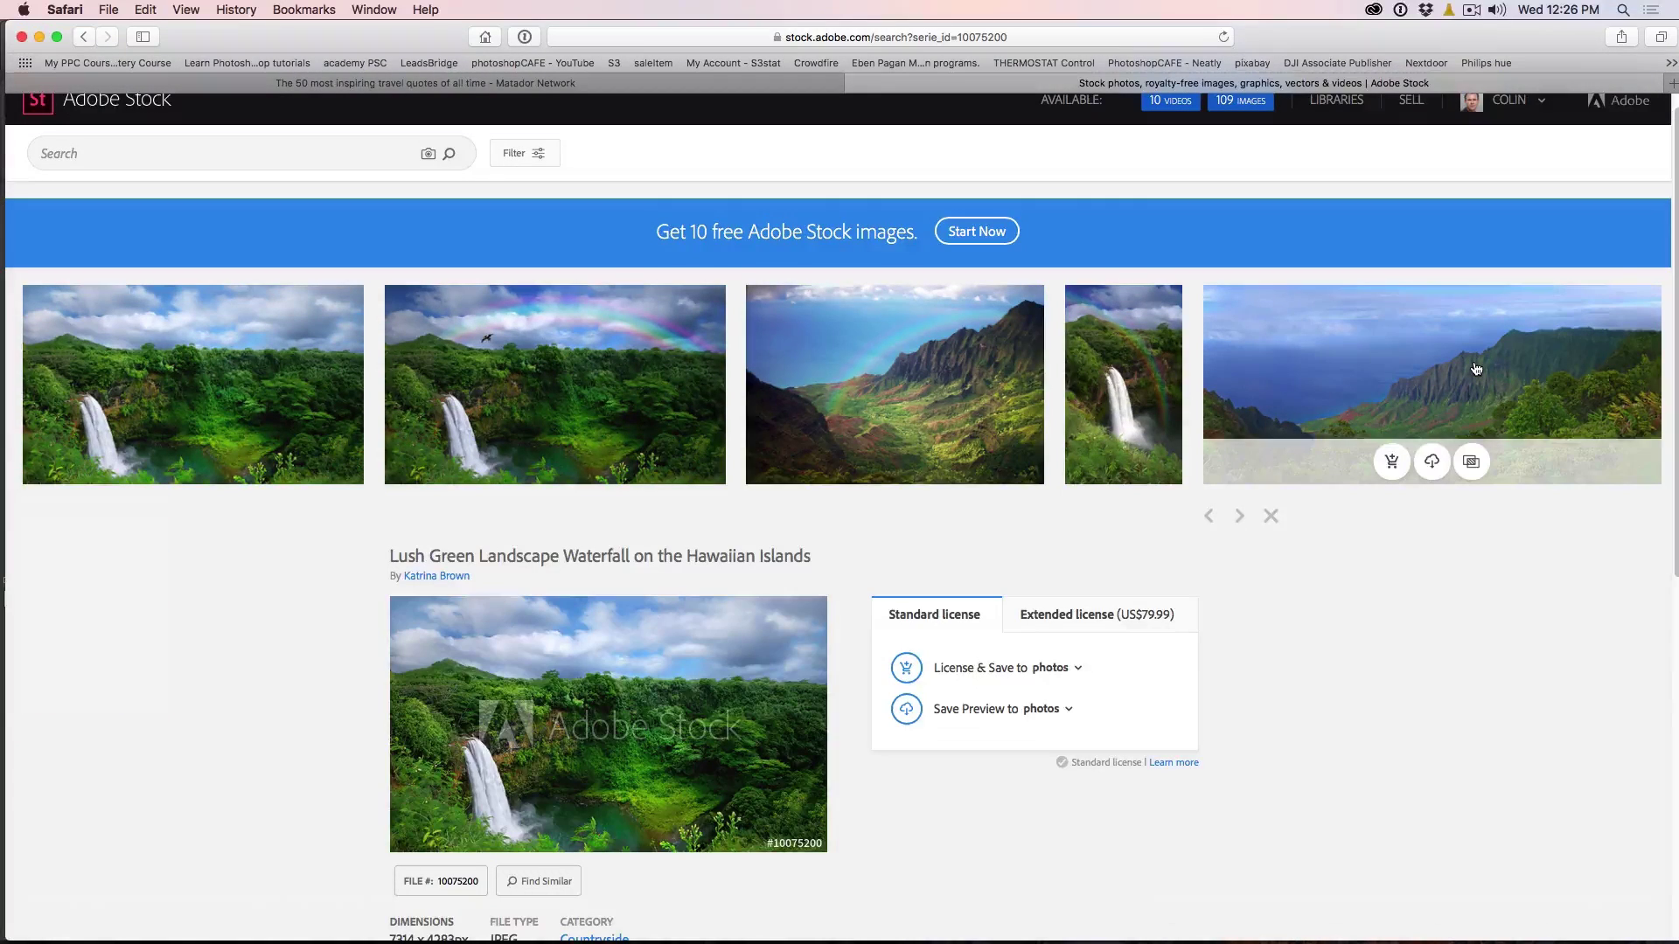
scroll(1229, 699, down, 10)
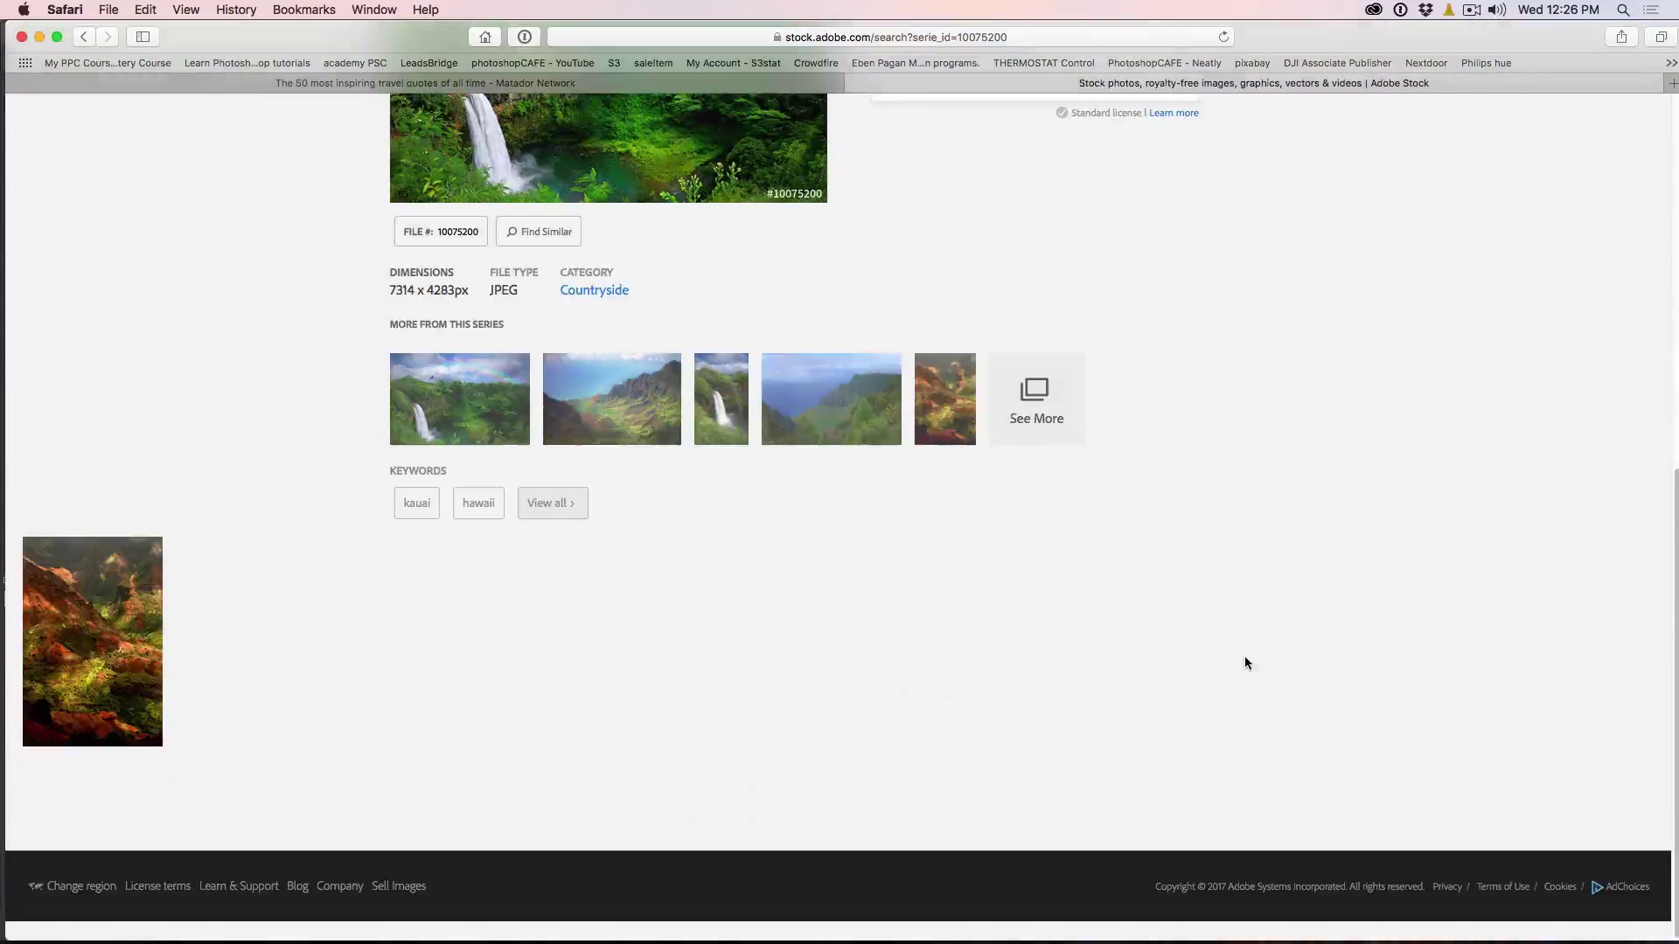
scroll(1248, 654, up, 8)
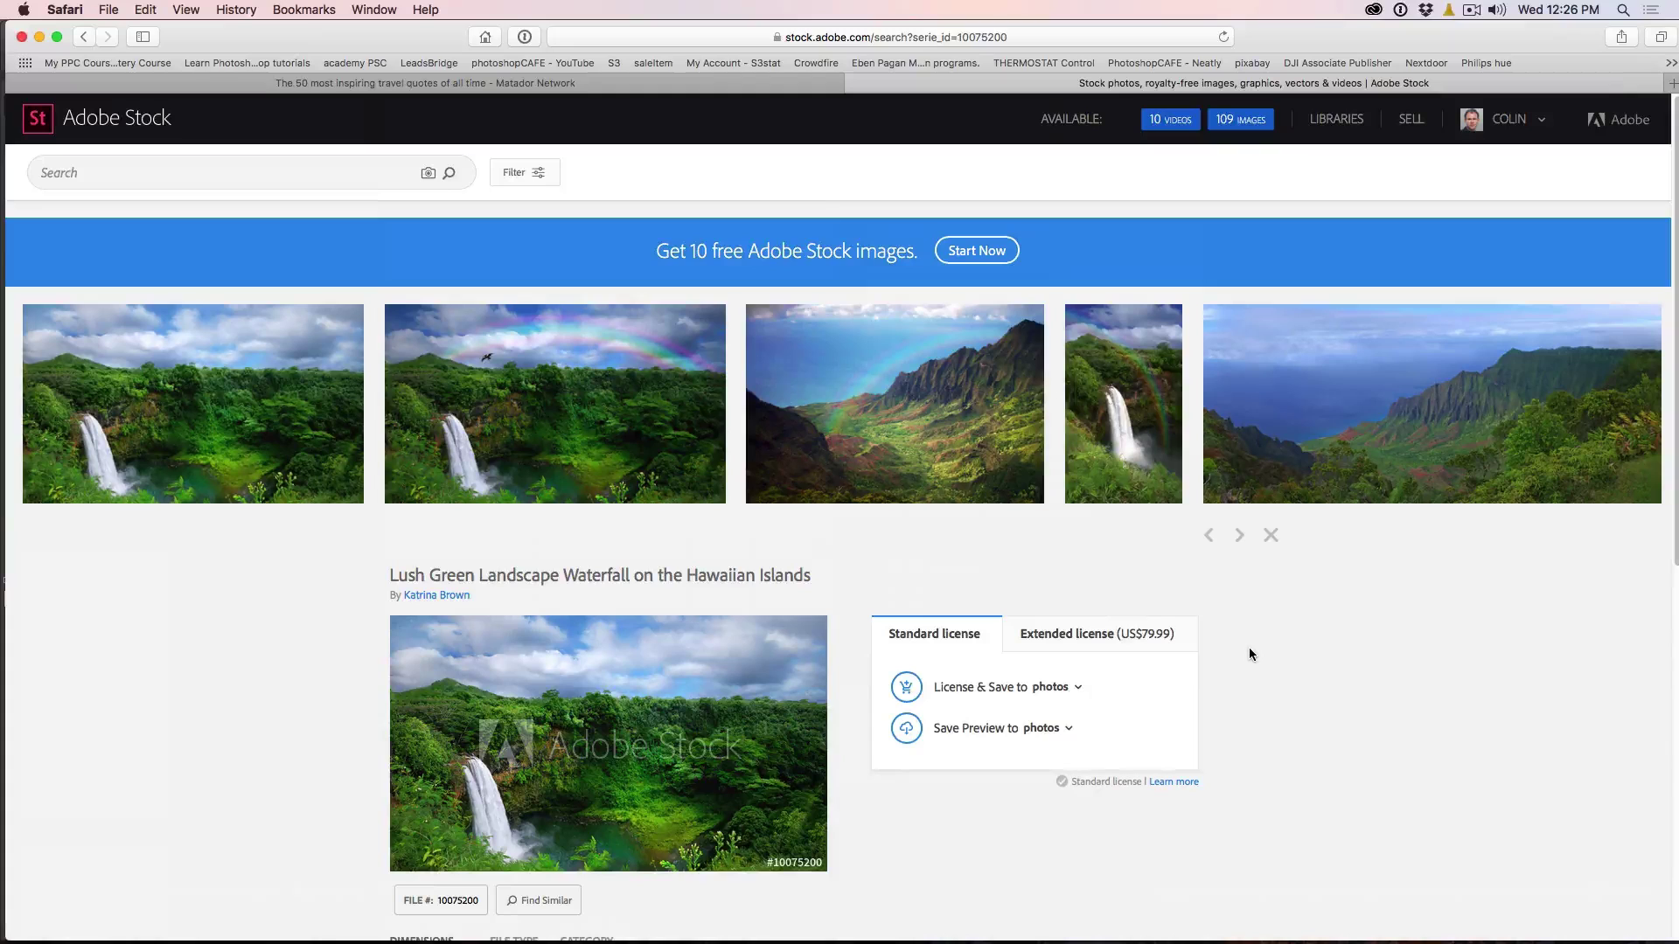
click(519, 173)
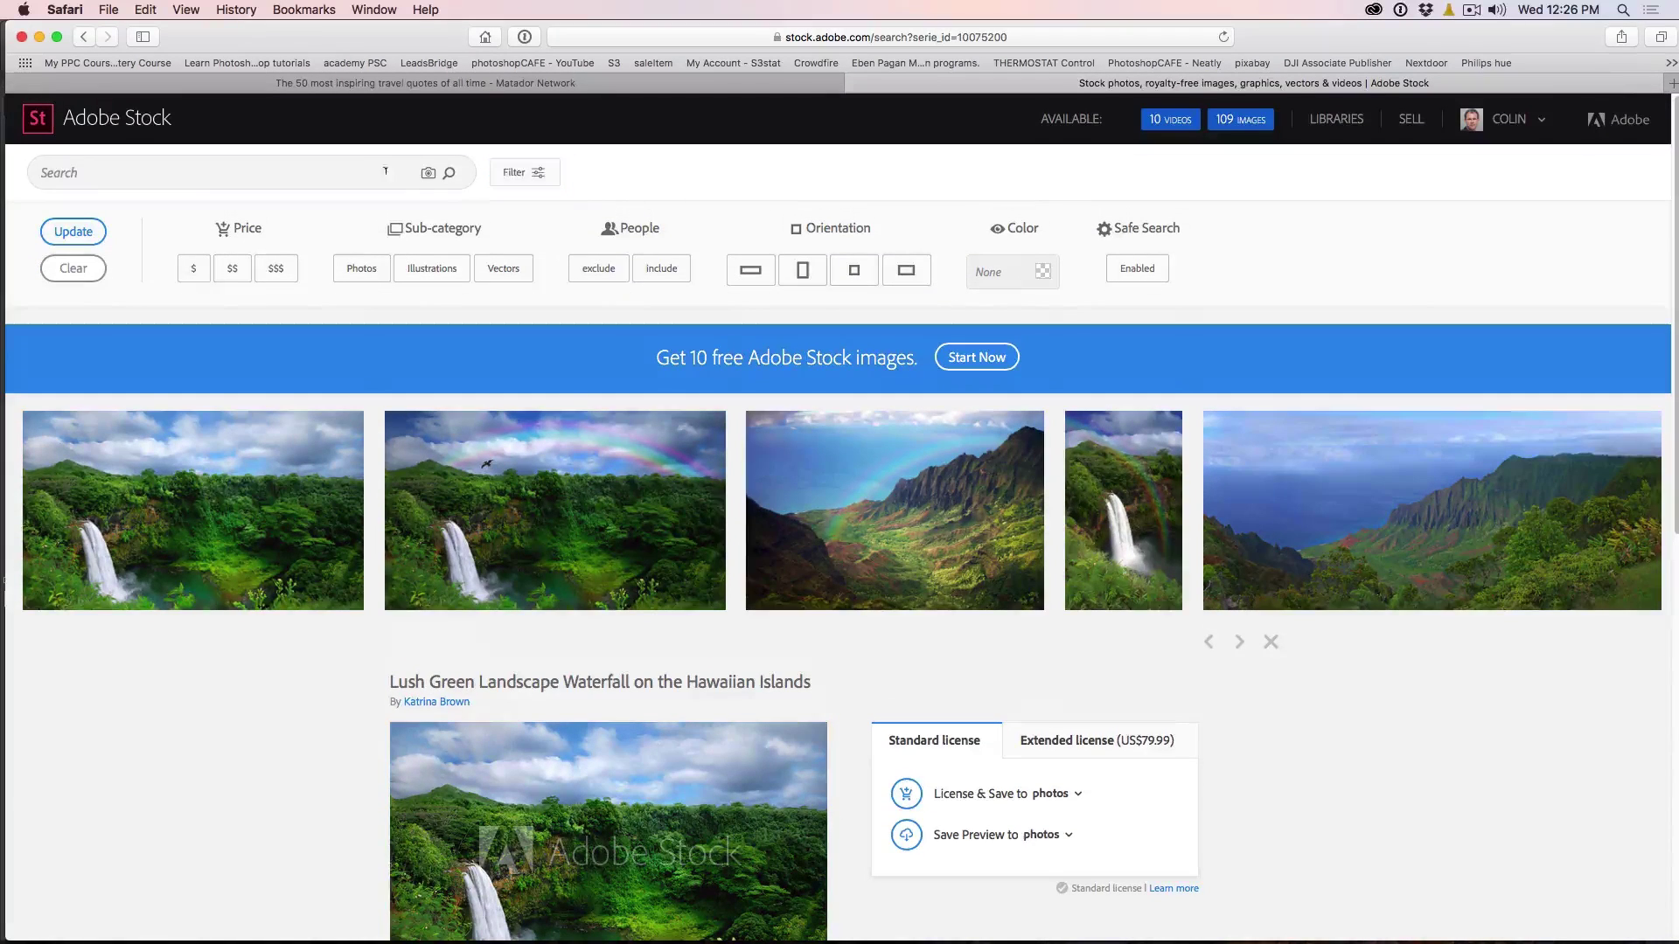
Search 'exotic location' filtered to panoramic photos that include people
click(352, 166)
text(ex)
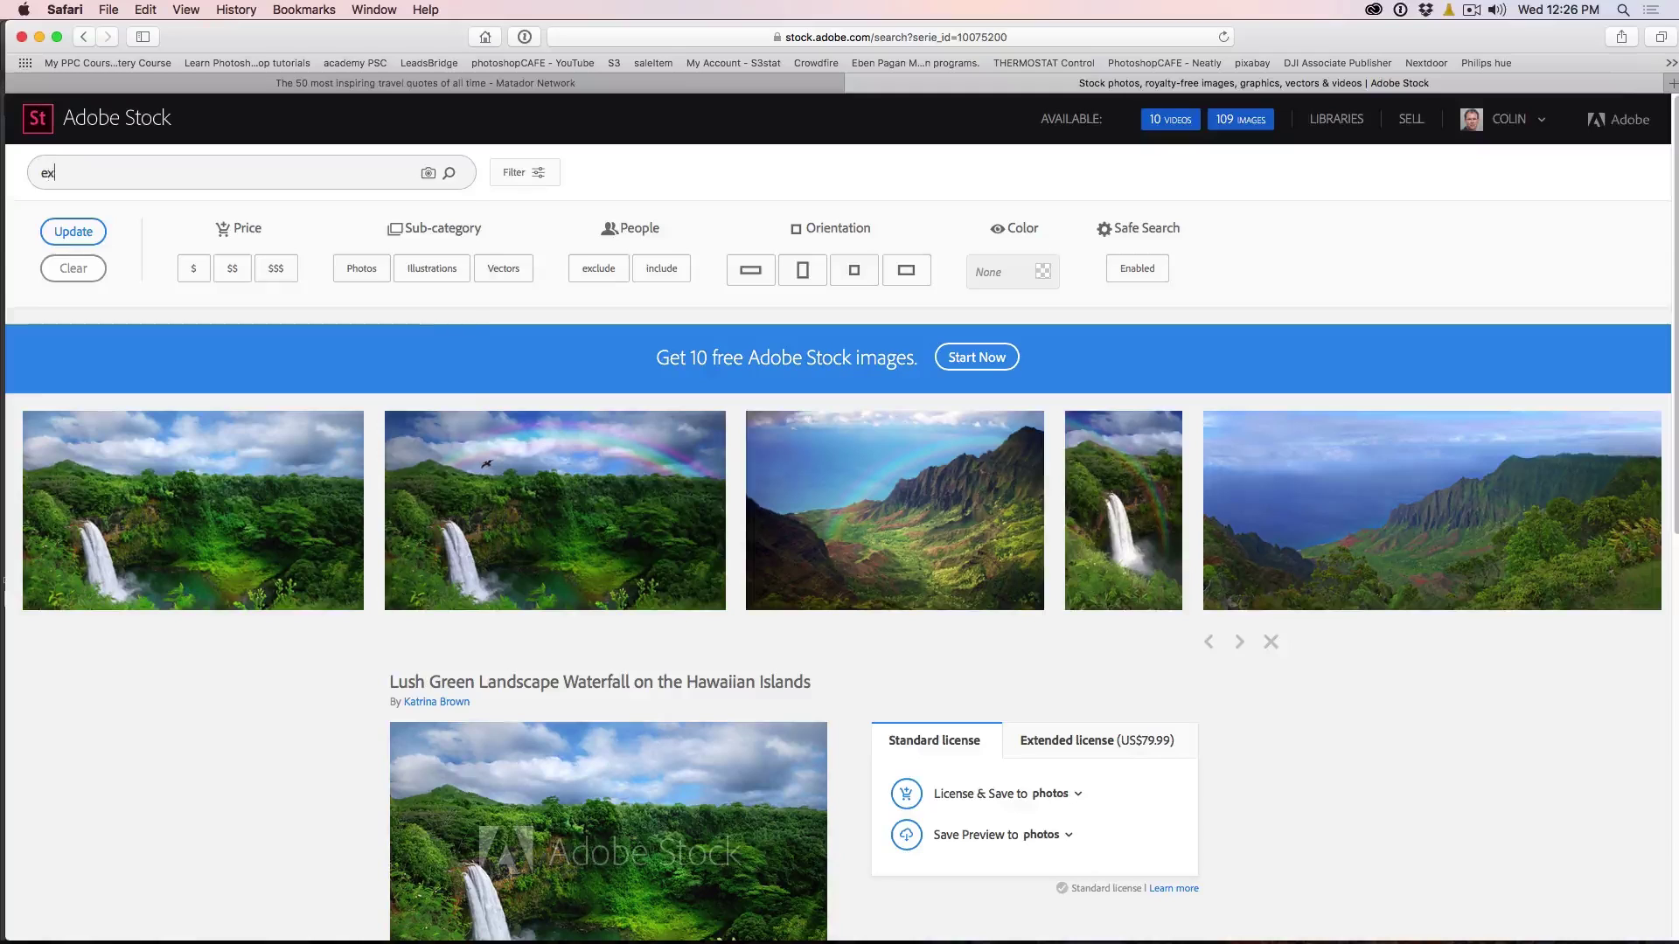
text(otic location)
key(Return)
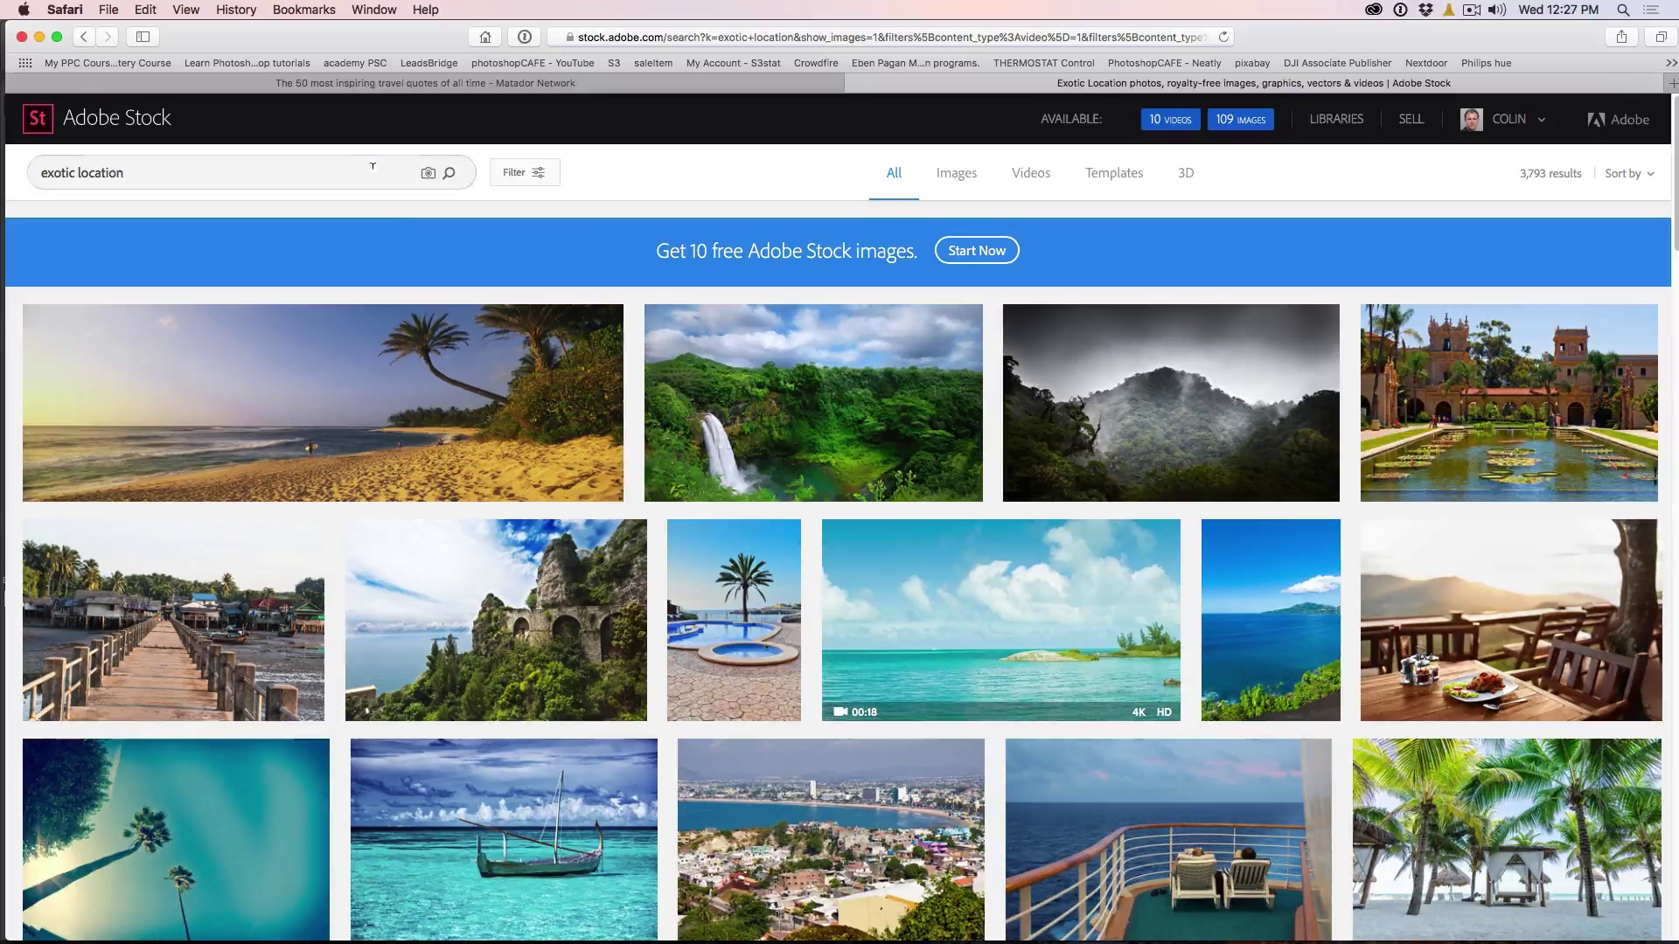
click(515, 174)
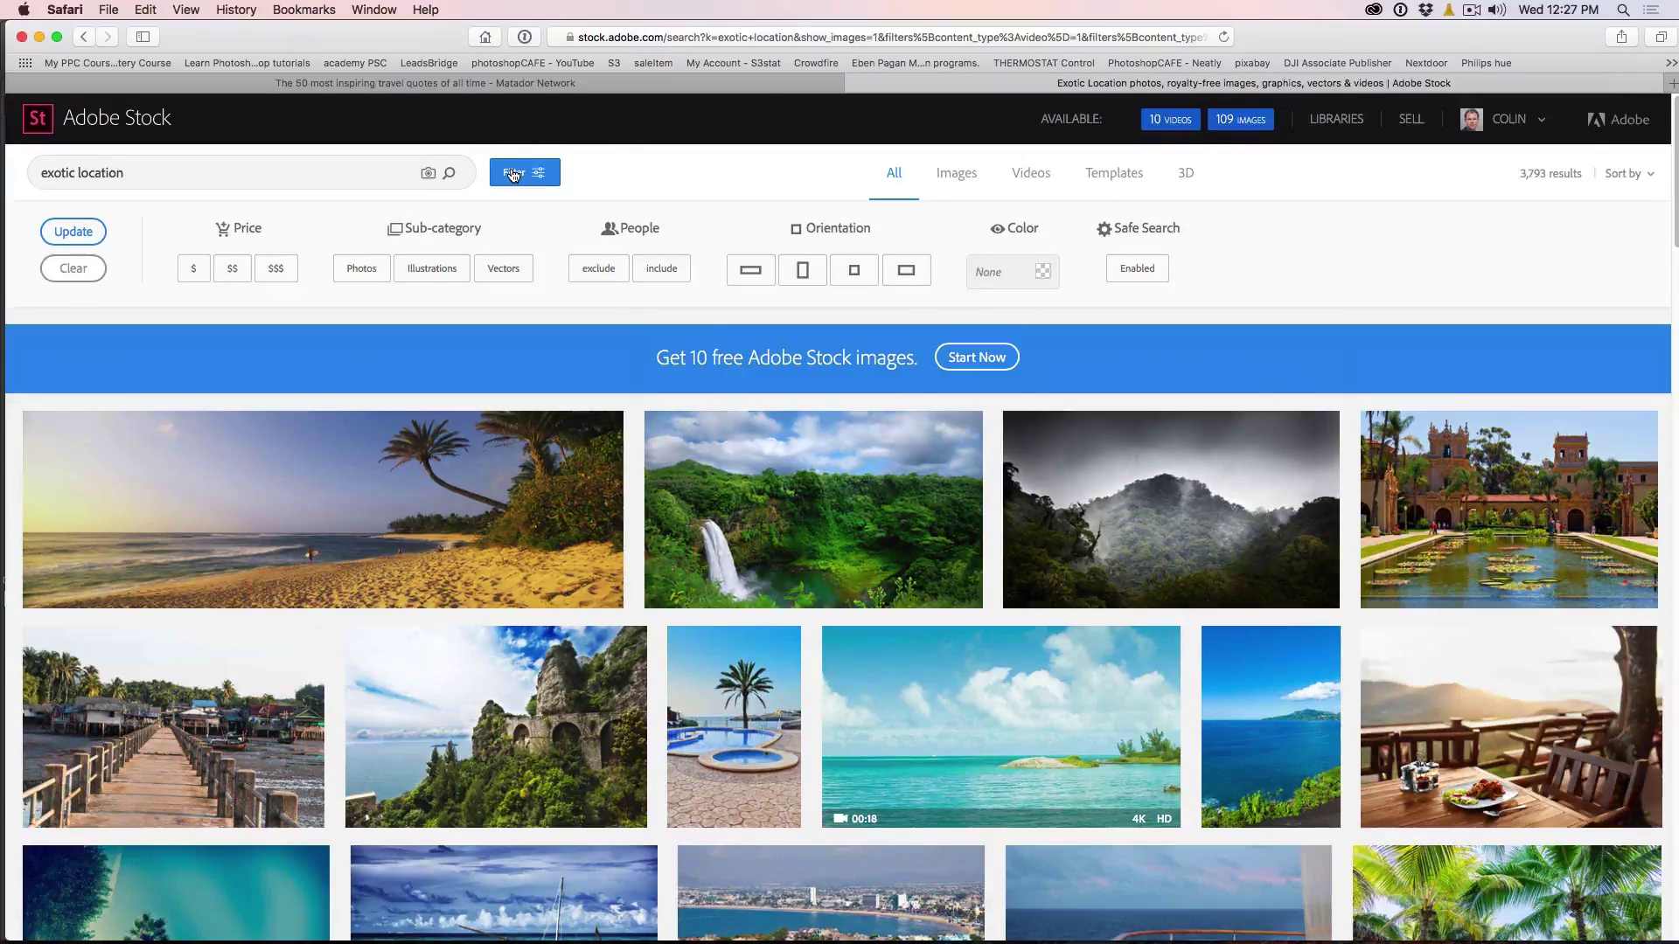
click(362, 278)
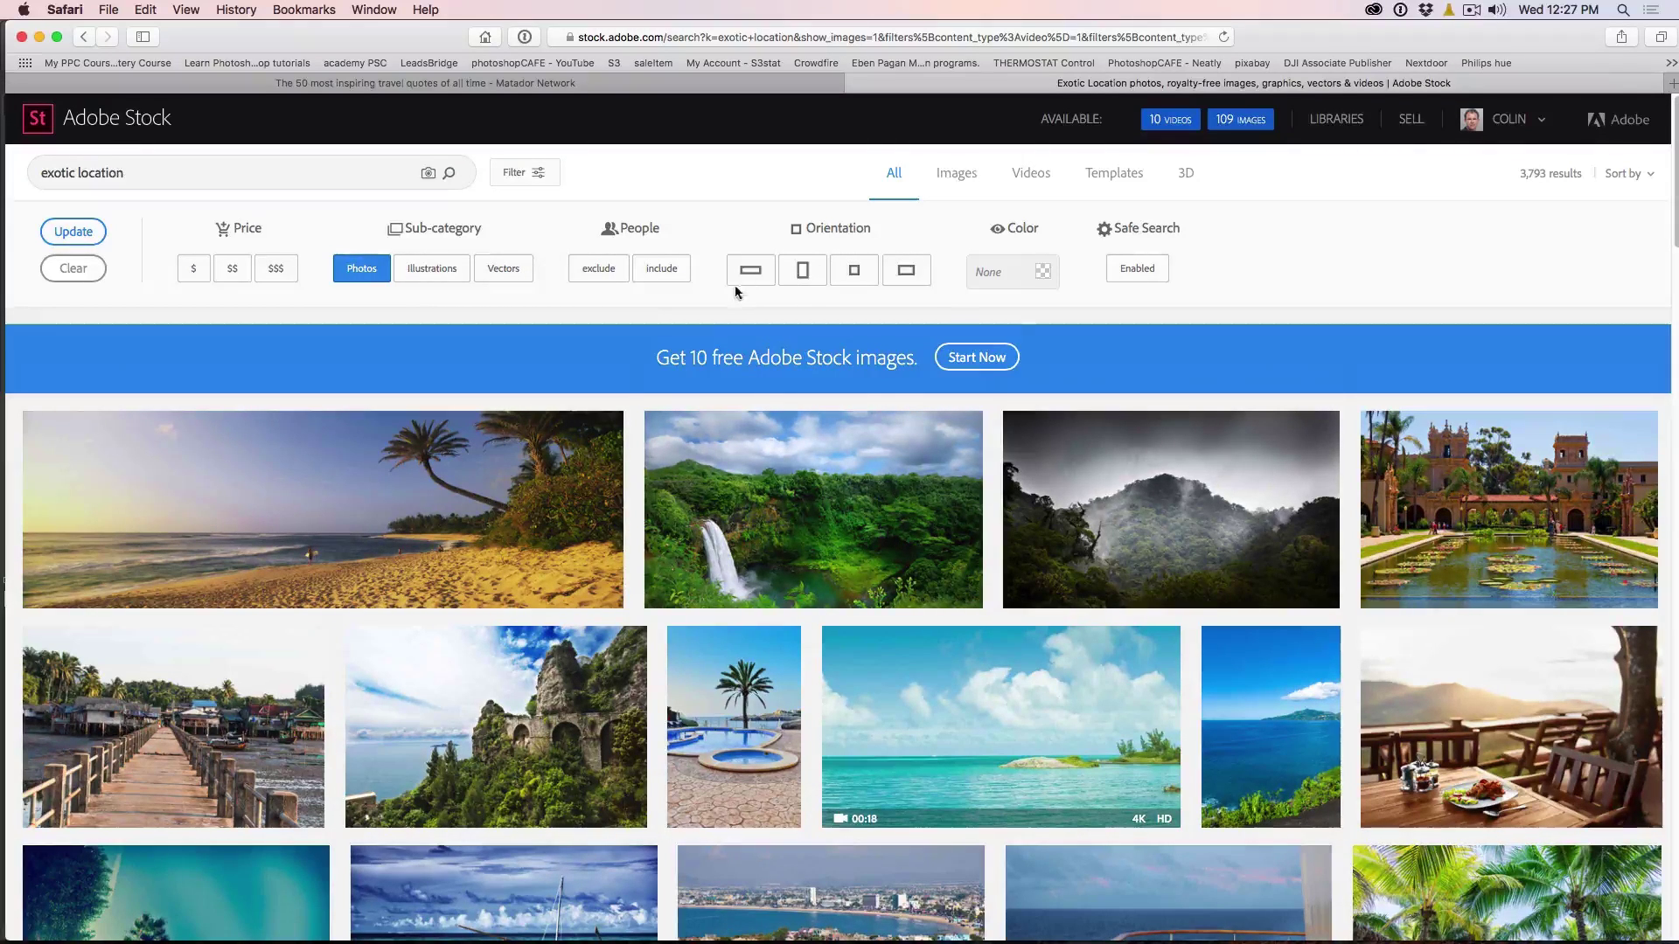
click(909, 268)
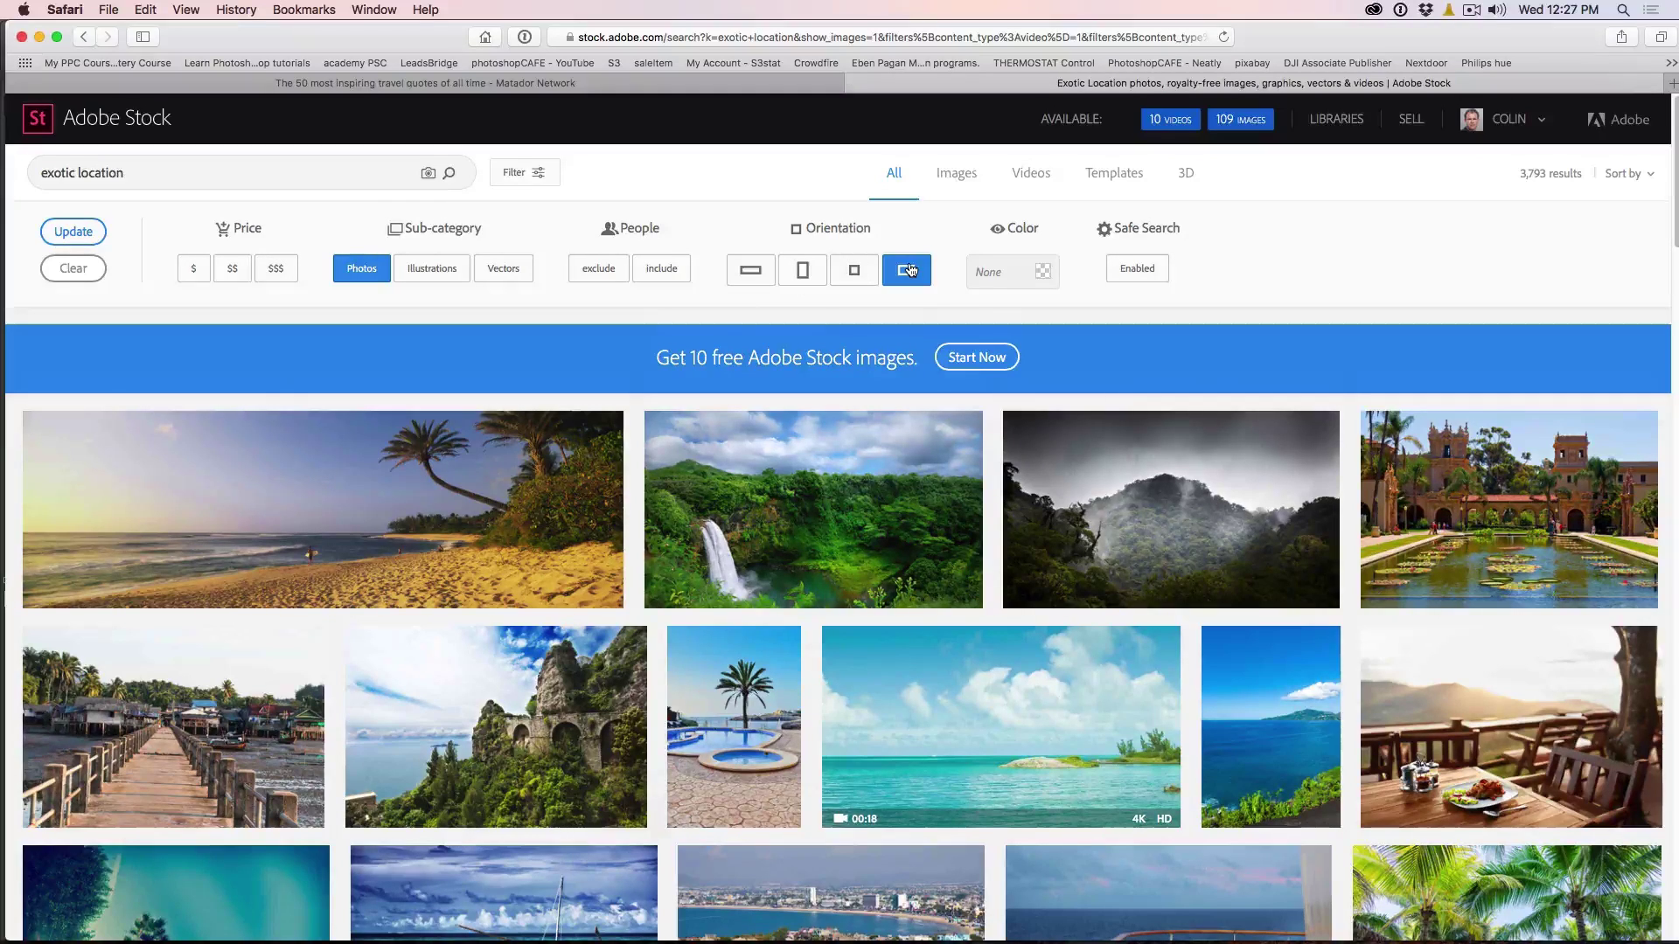
mouse_move(882, 458)
click(670, 273)
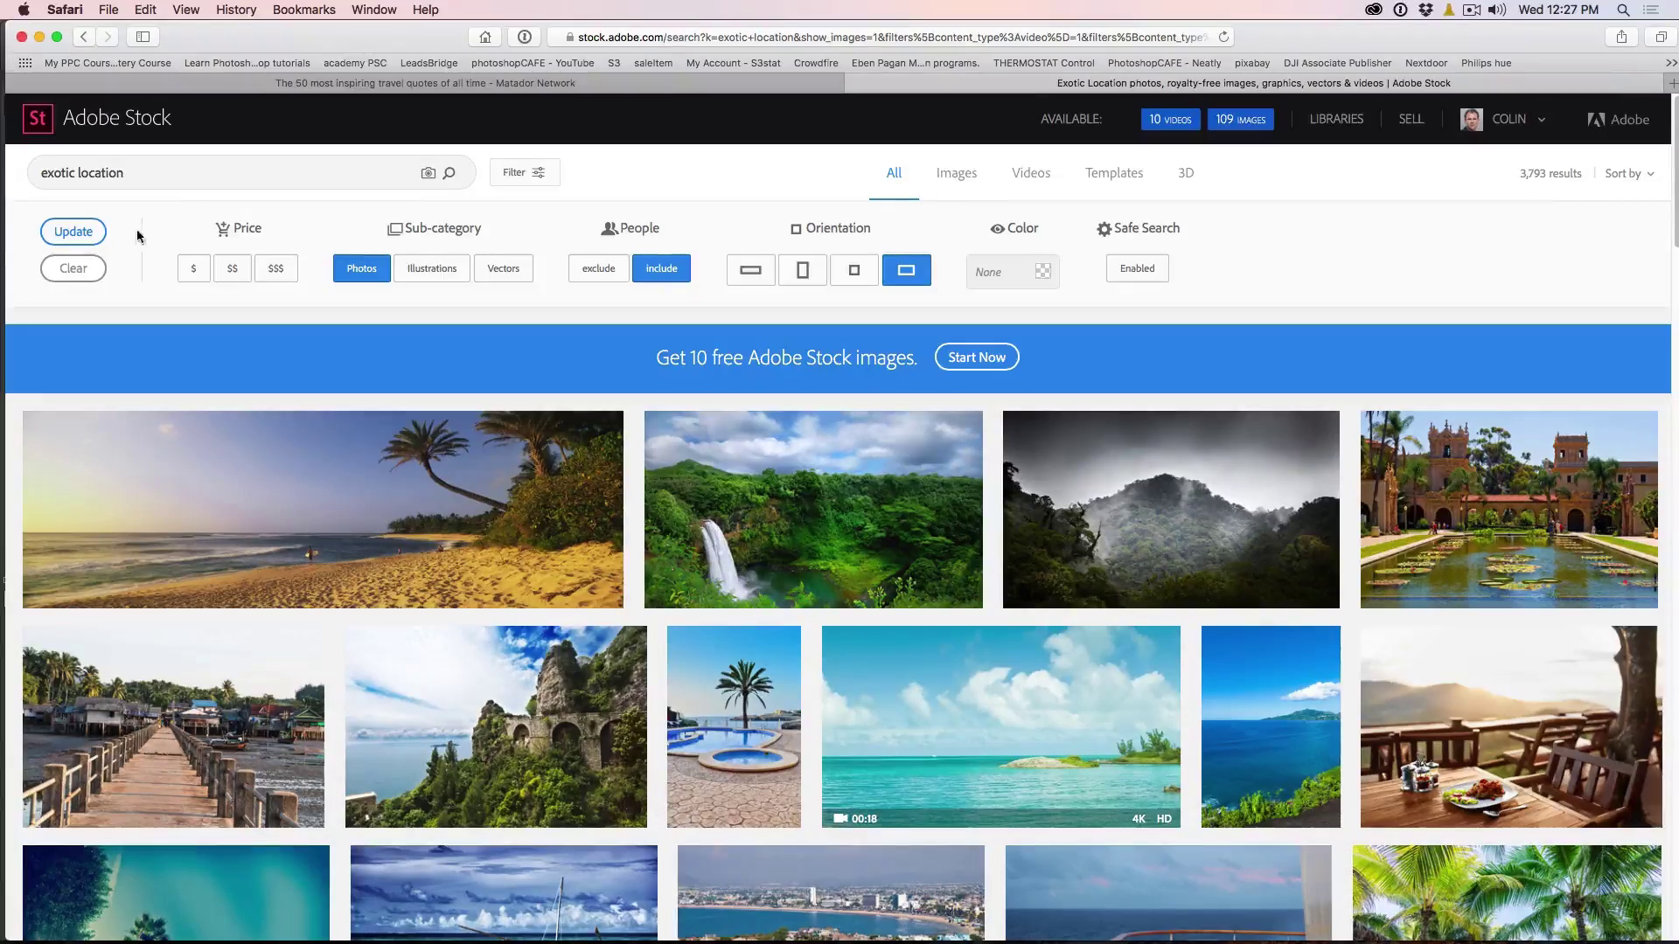
click(76, 232)
Browse the results and list images similar to the woman sitting on the beach
scroll(1169, 348, down, 2)
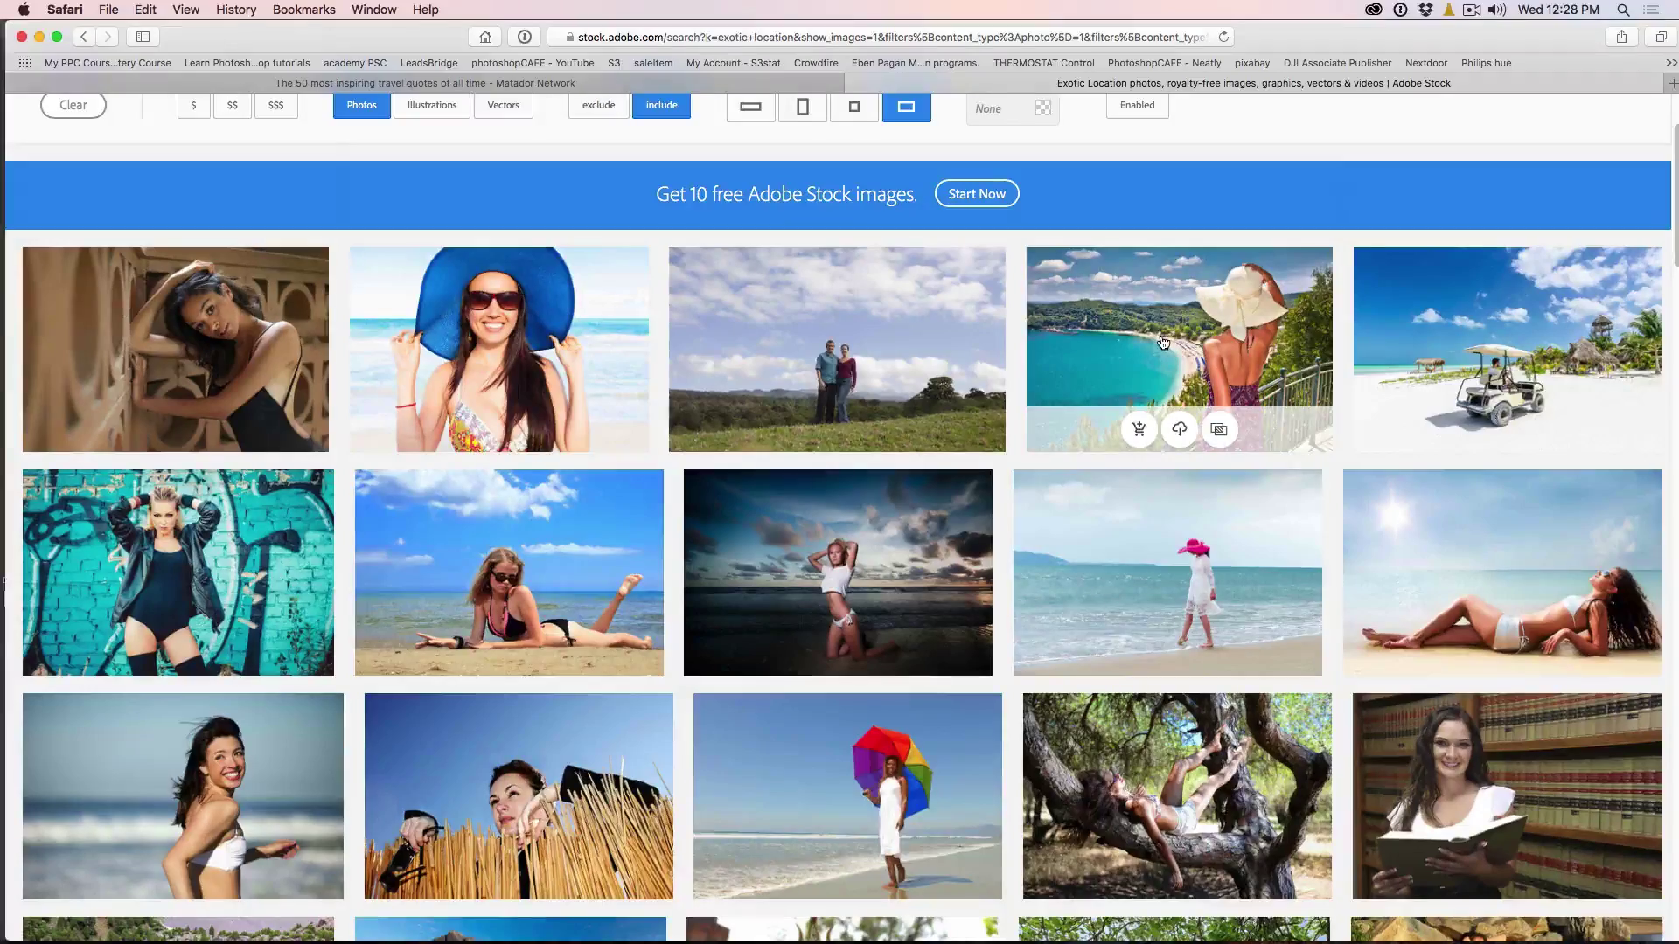
scroll(1161, 339, down, 6)
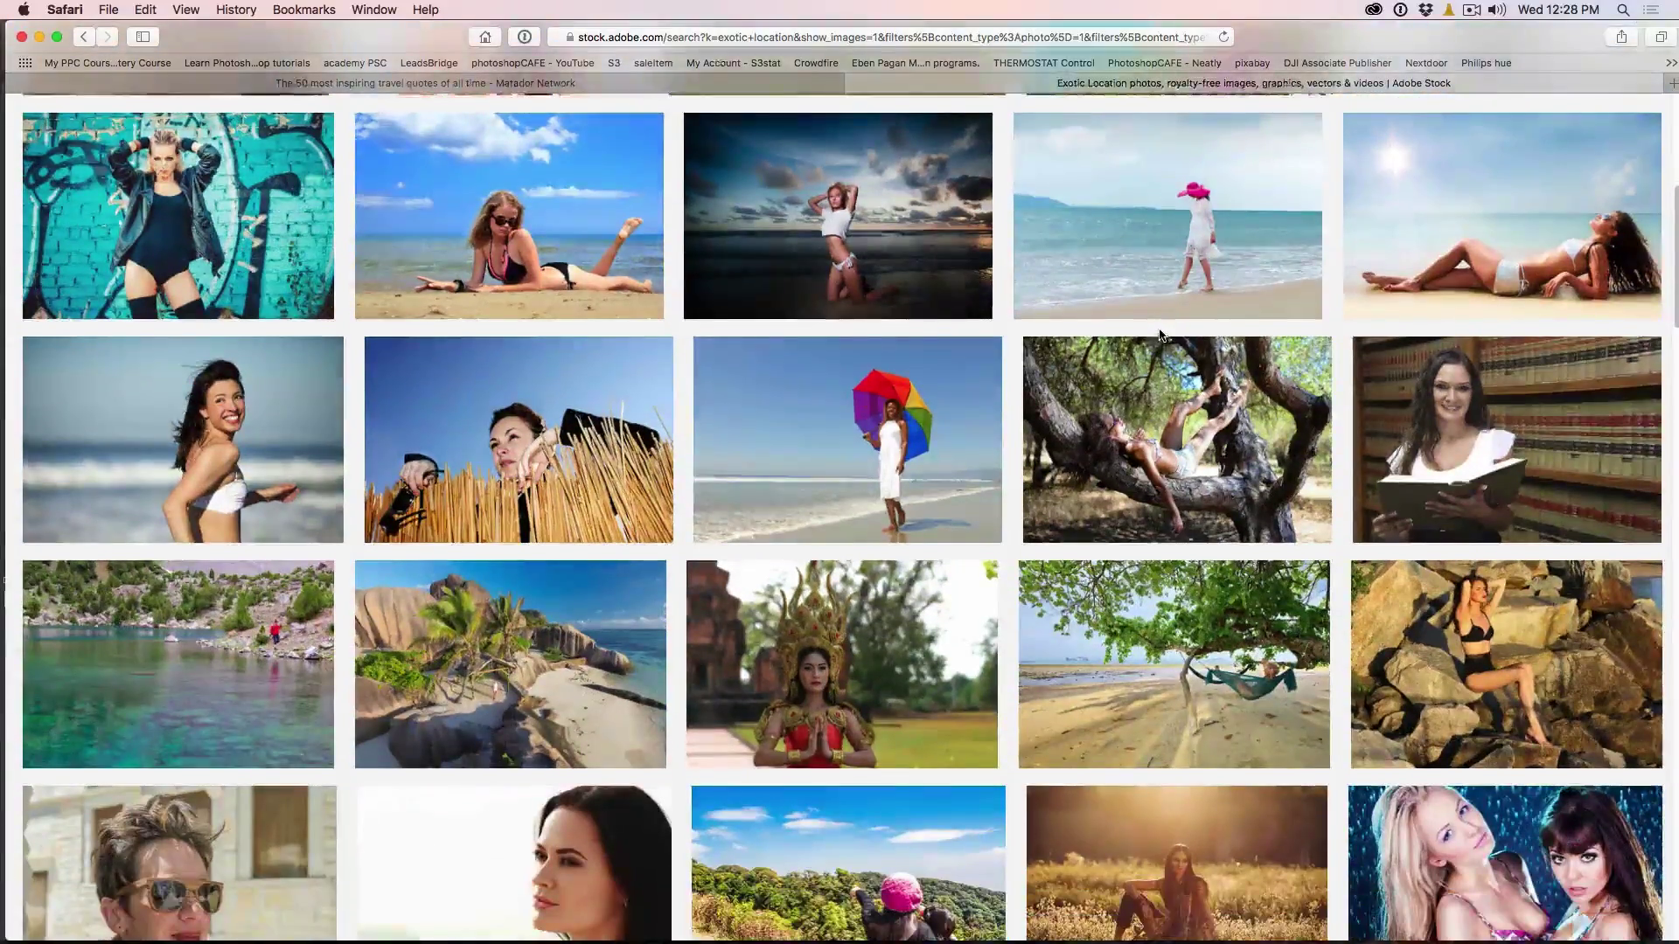
scroll(1161, 335, down, 6)
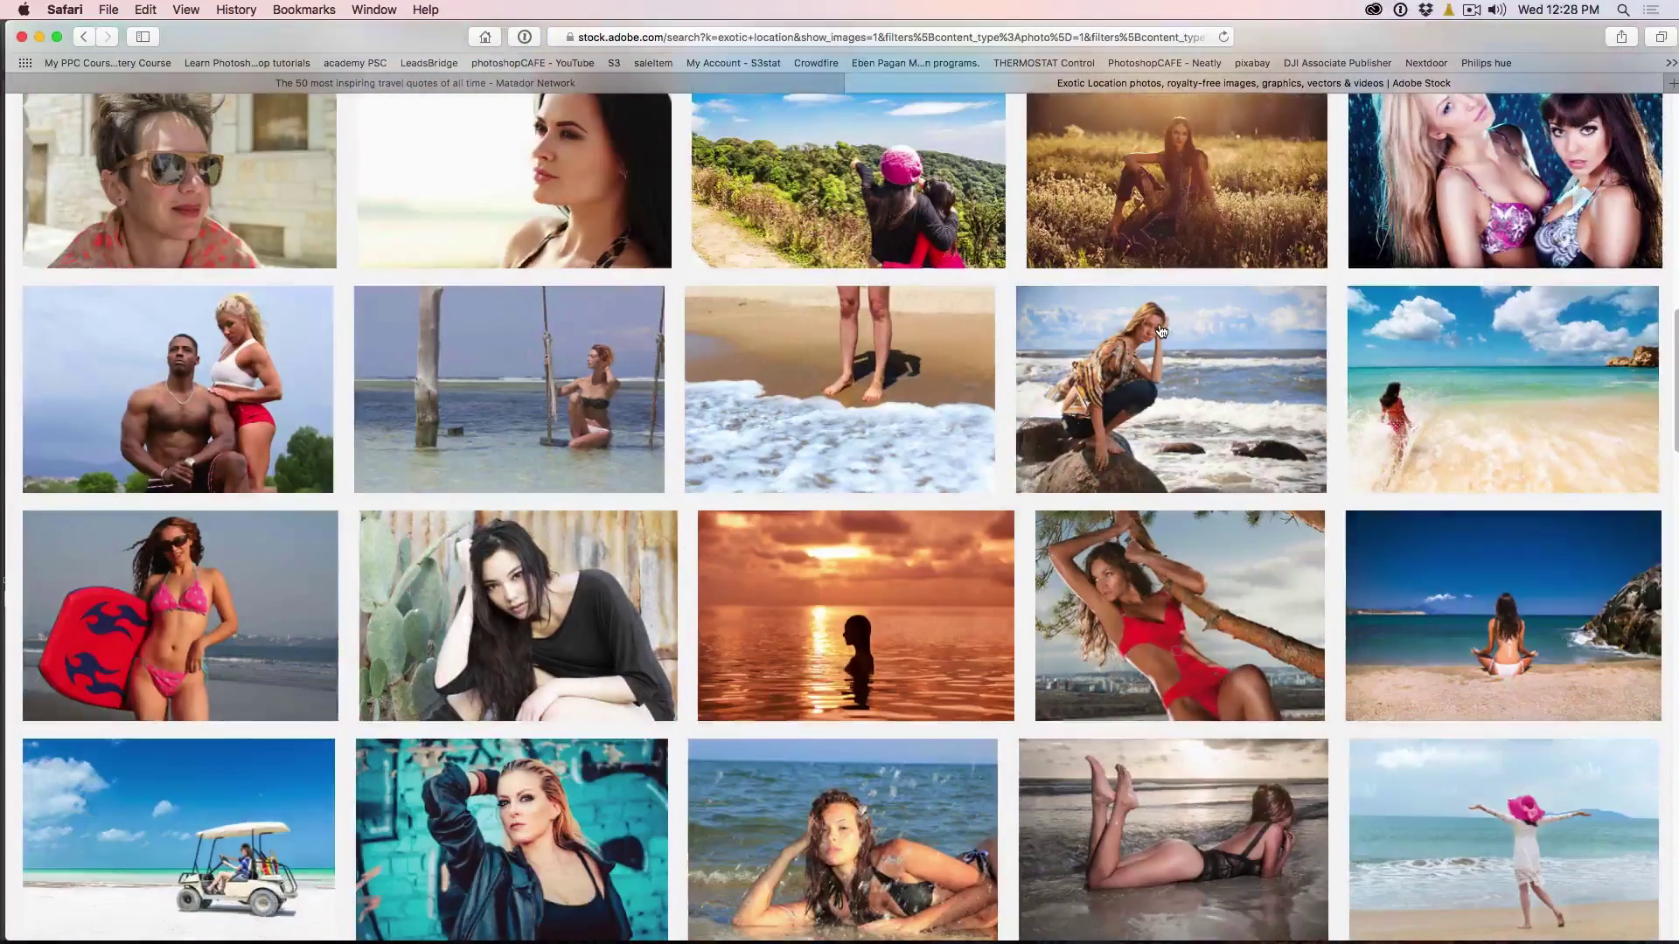
scroll(1162, 333, down, 4)
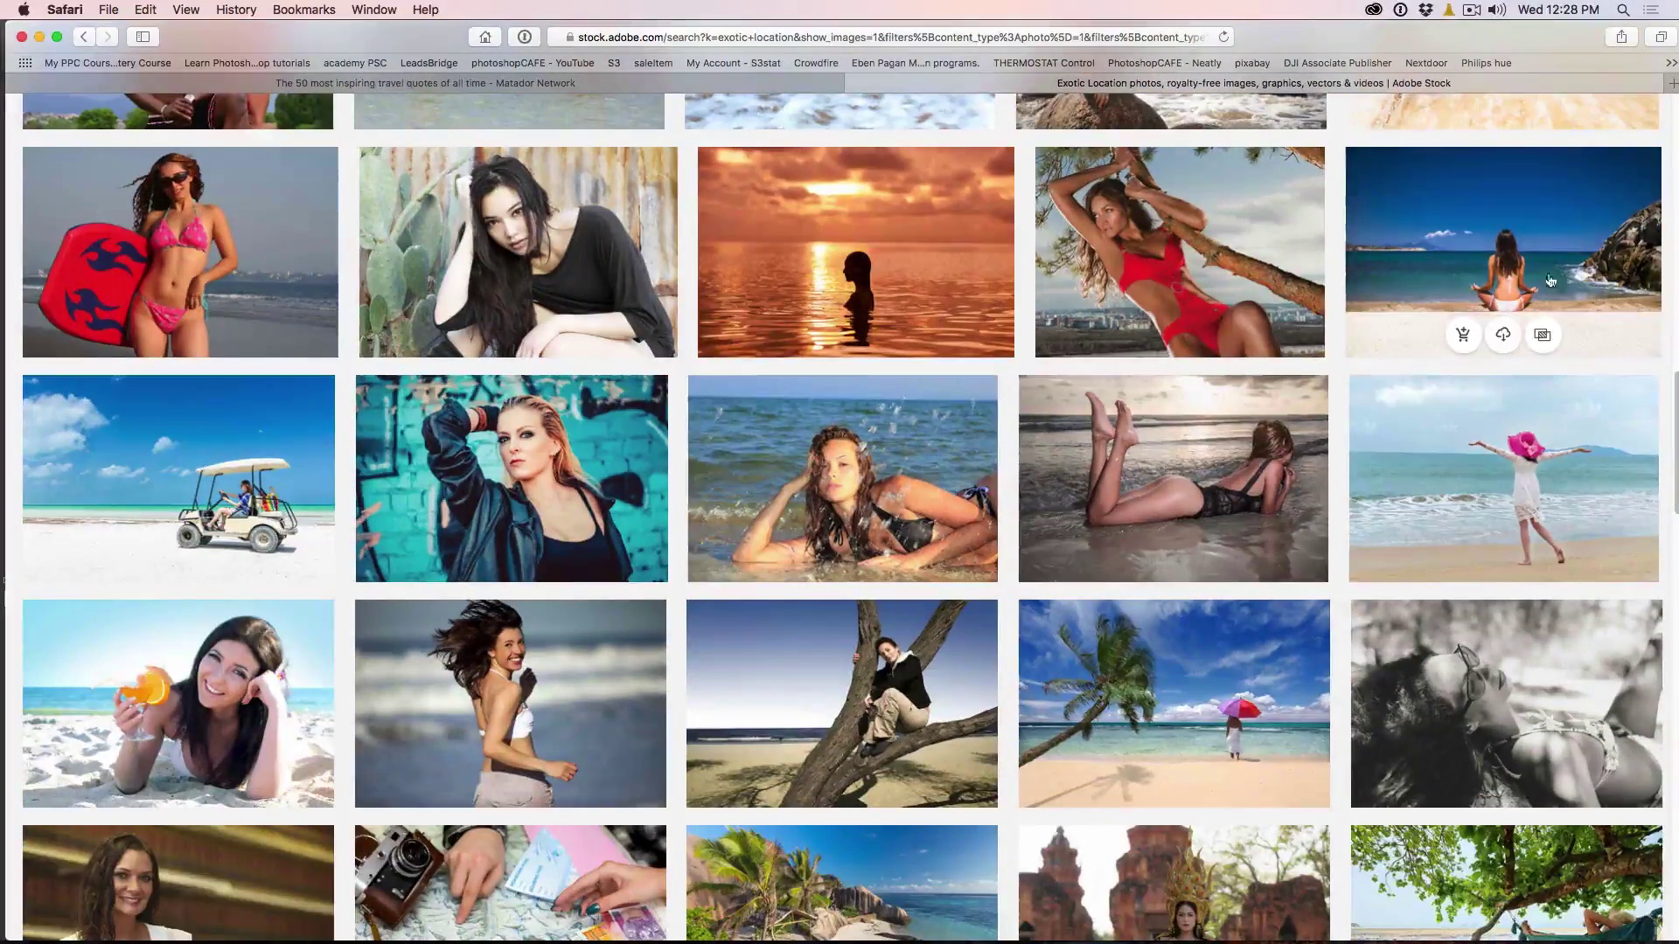
click(1544, 334)
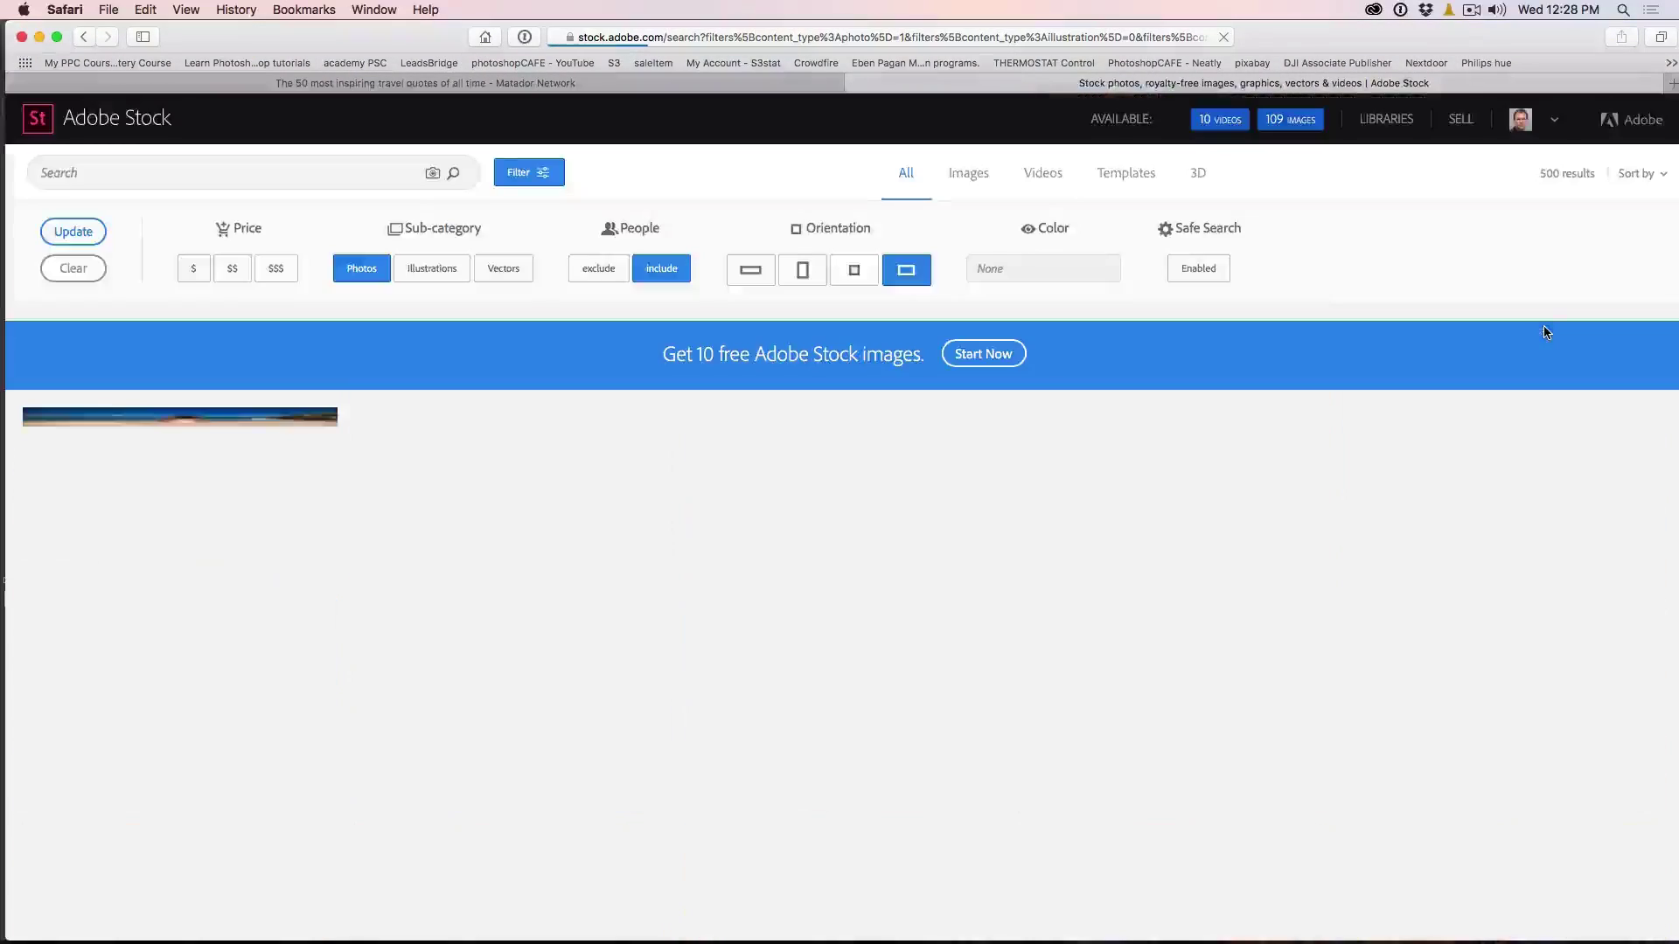
scroll(1494, 321, down, 3)
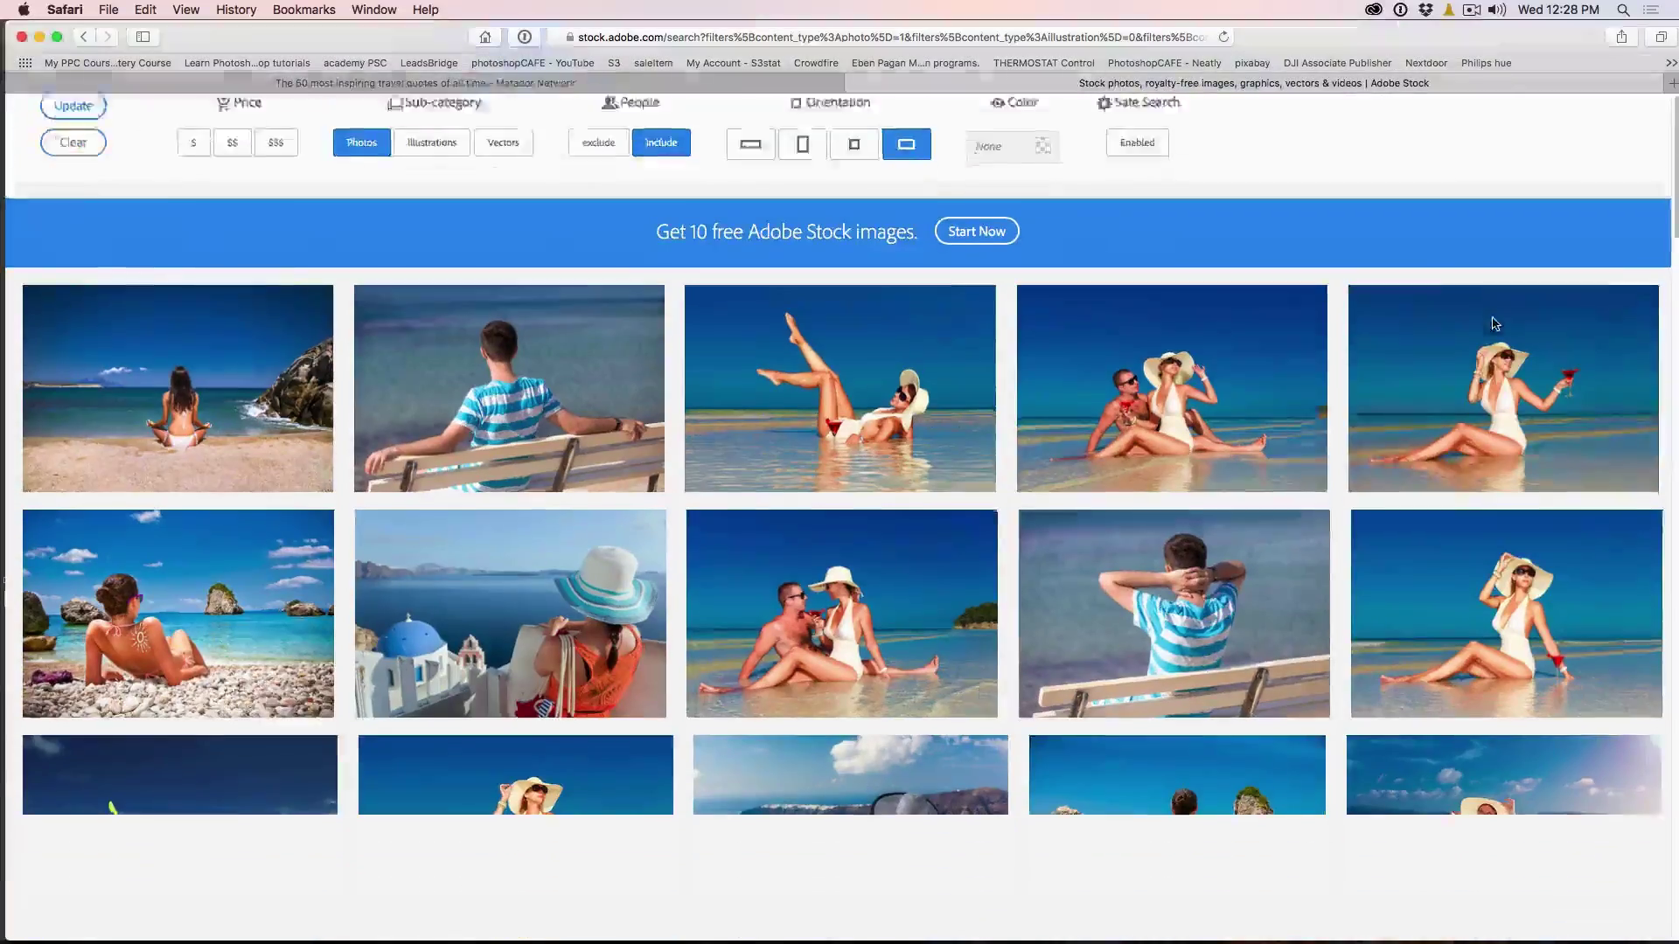
scroll(1494, 325, down, 3)
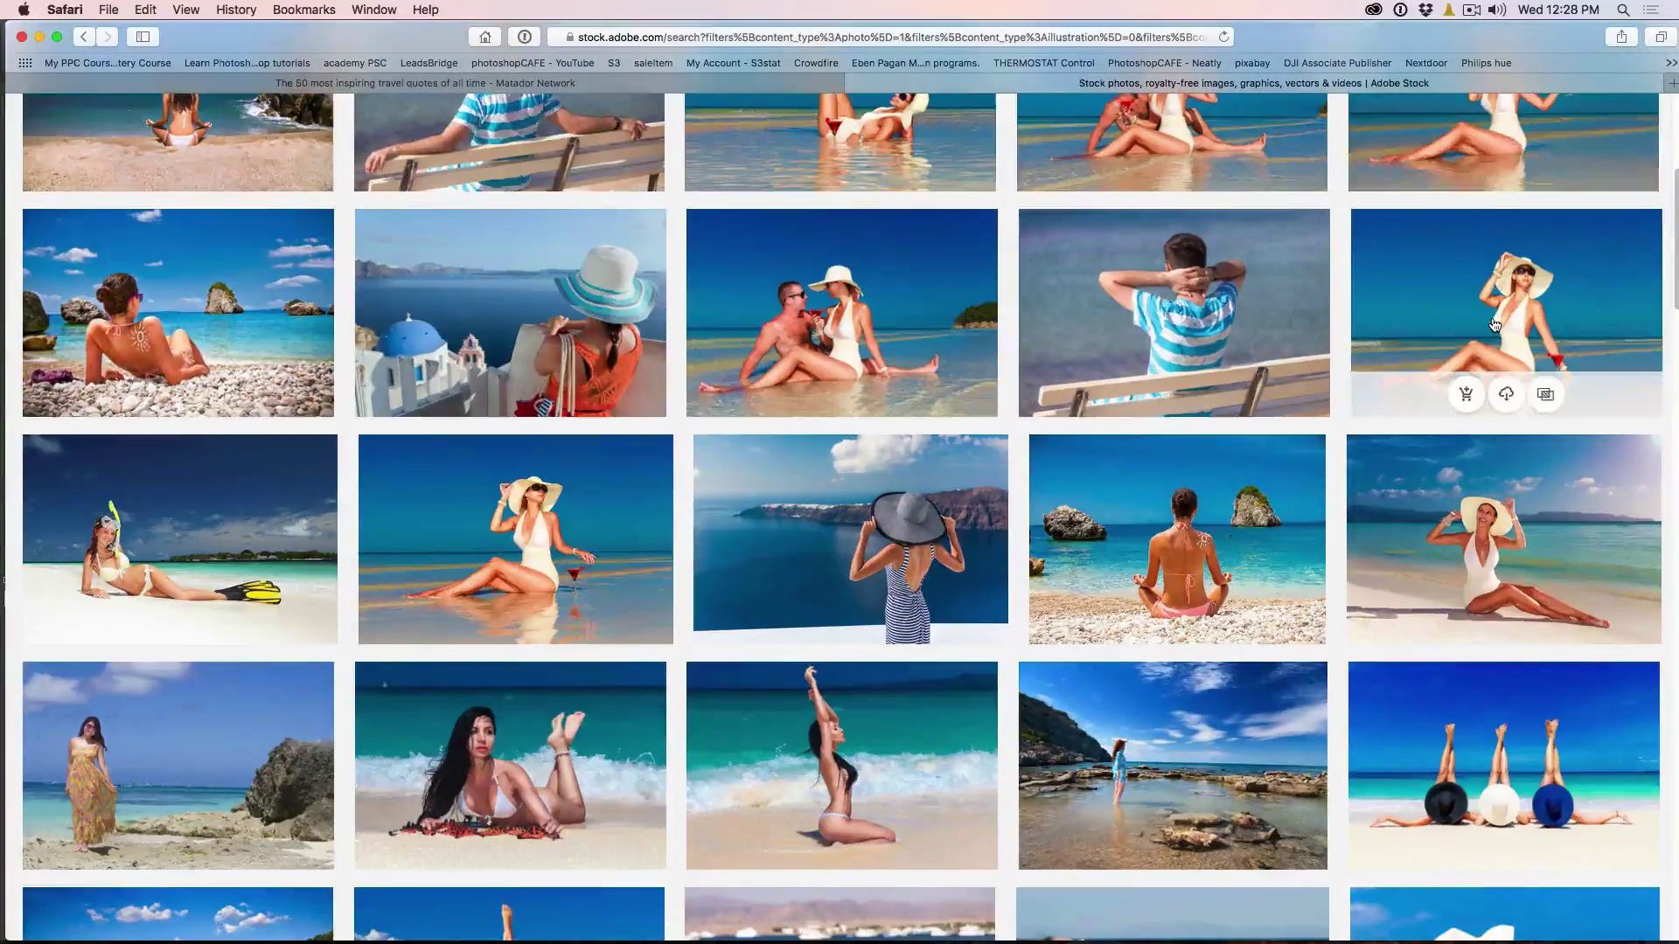
scroll(1494, 326, down, 3)
scroll(1494, 325, down, 3)
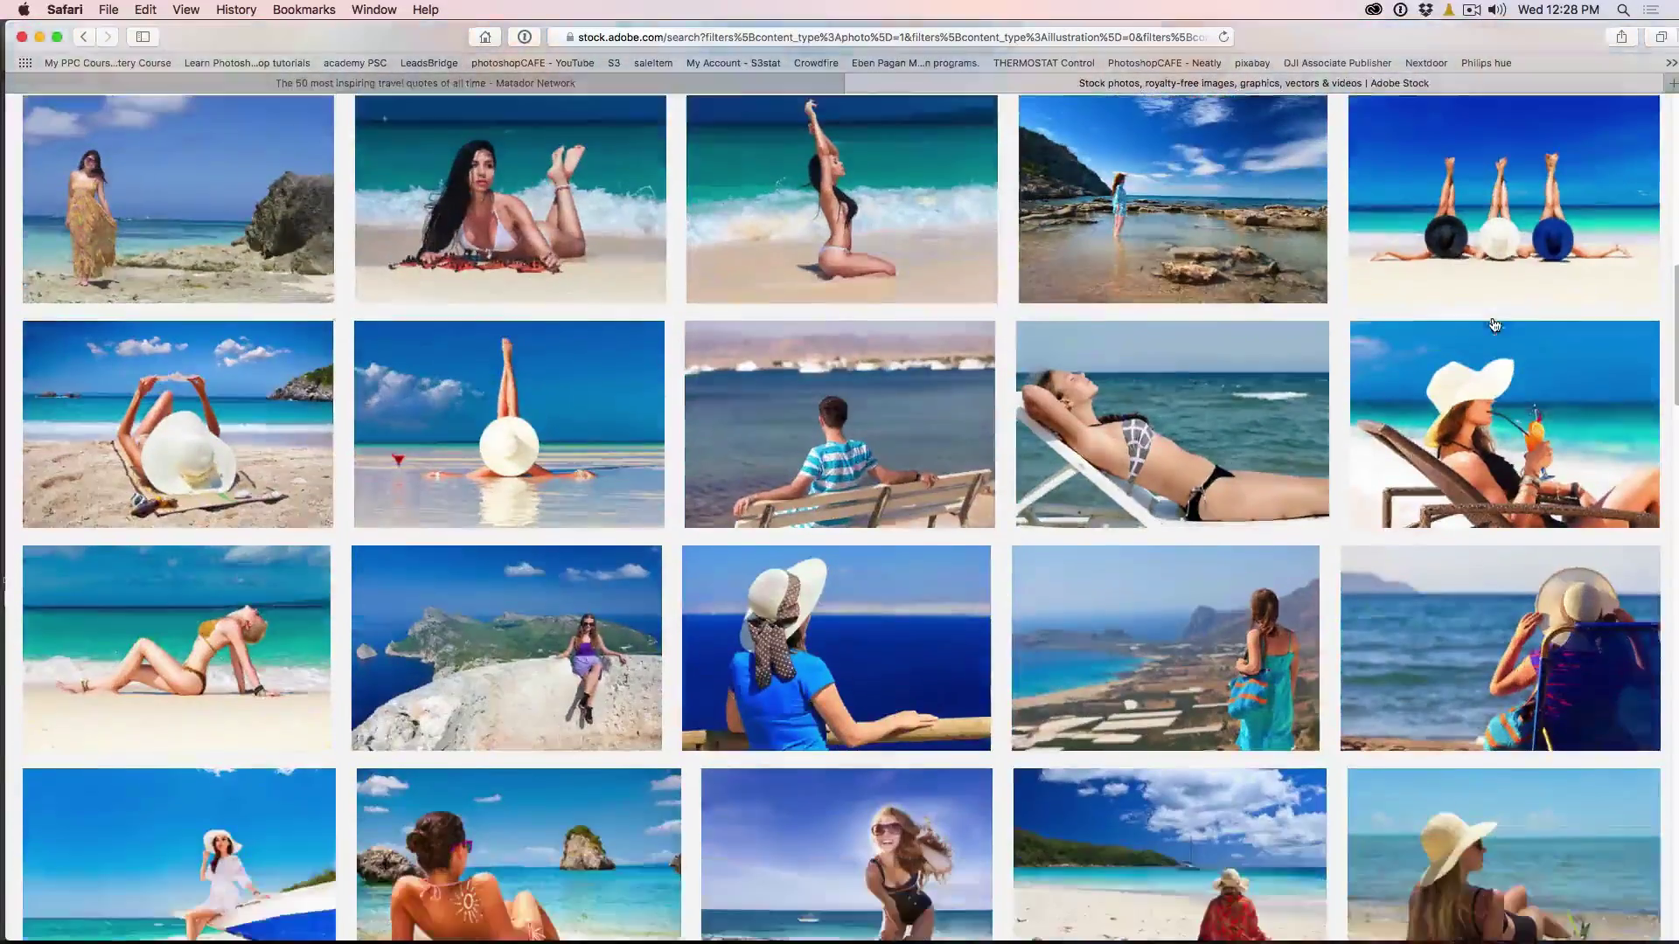
scroll(1366, 335, down, 3)
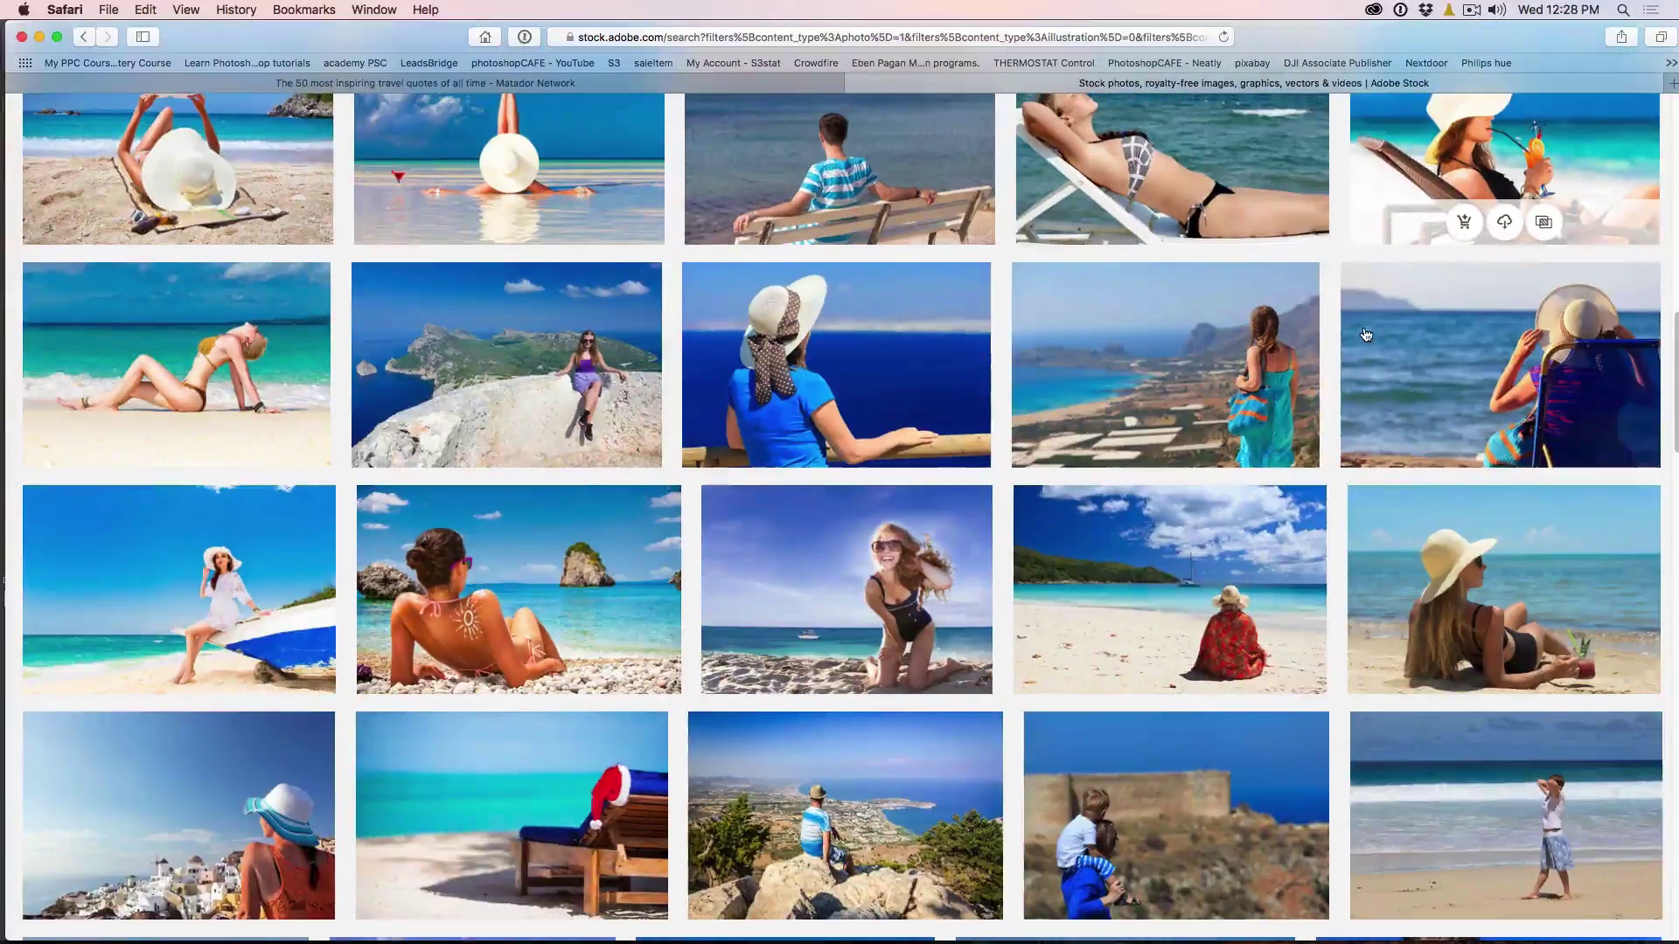
scroll(1366, 335, up, 4)
scroll(1366, 335, up, 10)
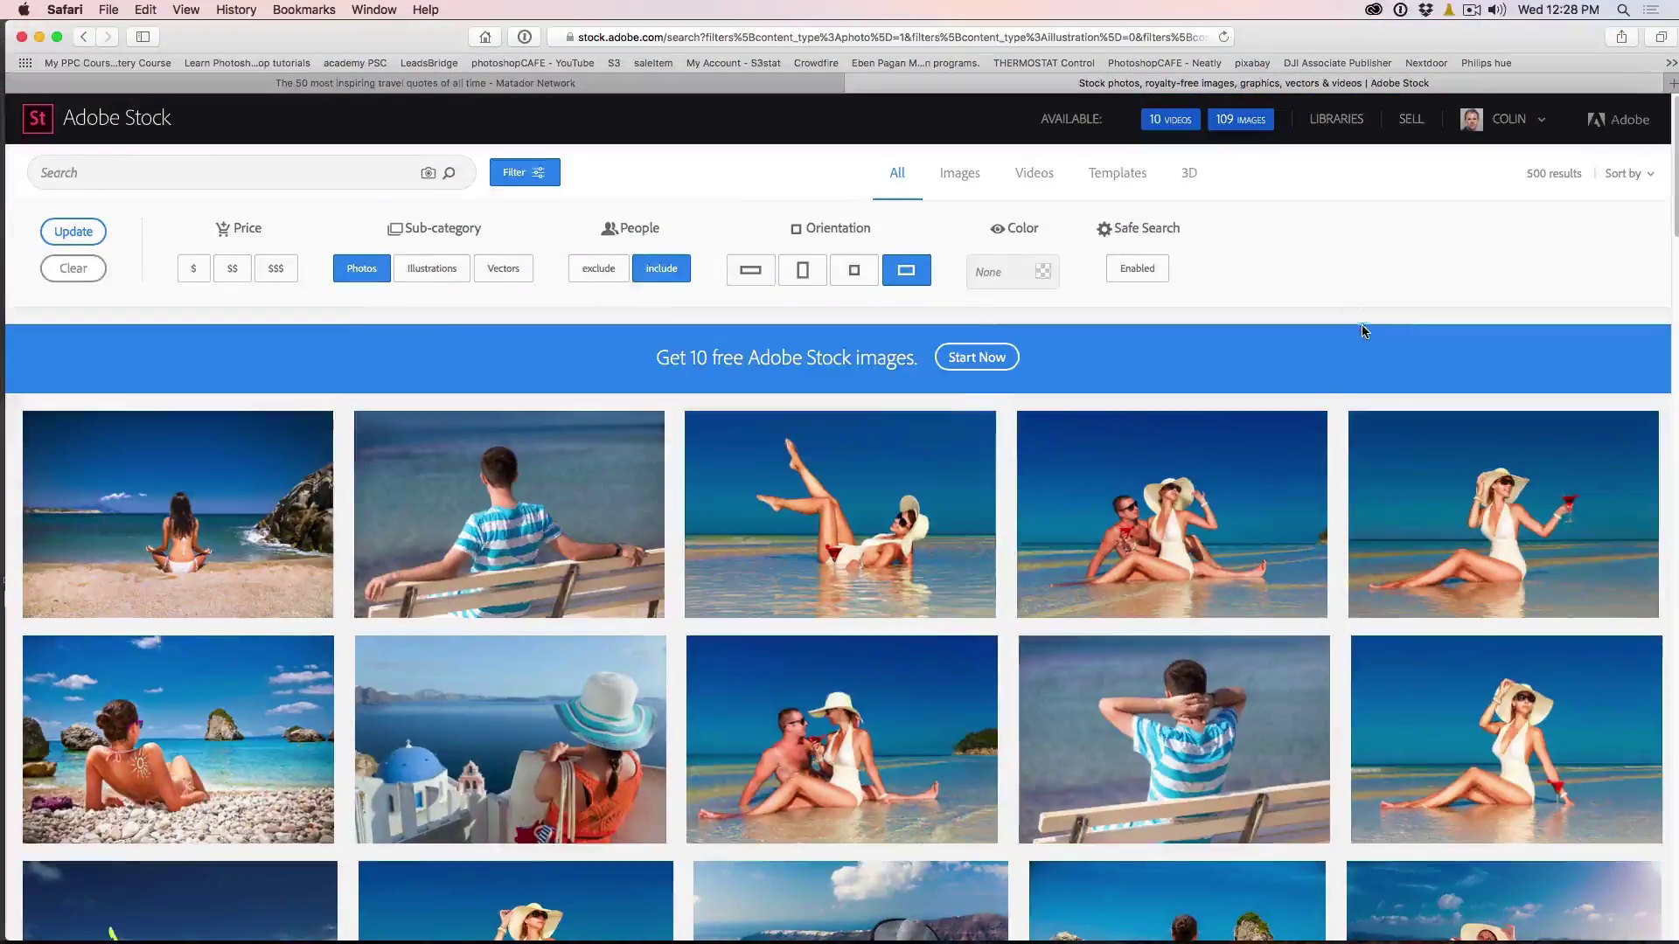
Set the colour filter to orange-red #FF4000 and update, giving 139 sunset-toned photos
click(1005, 272)
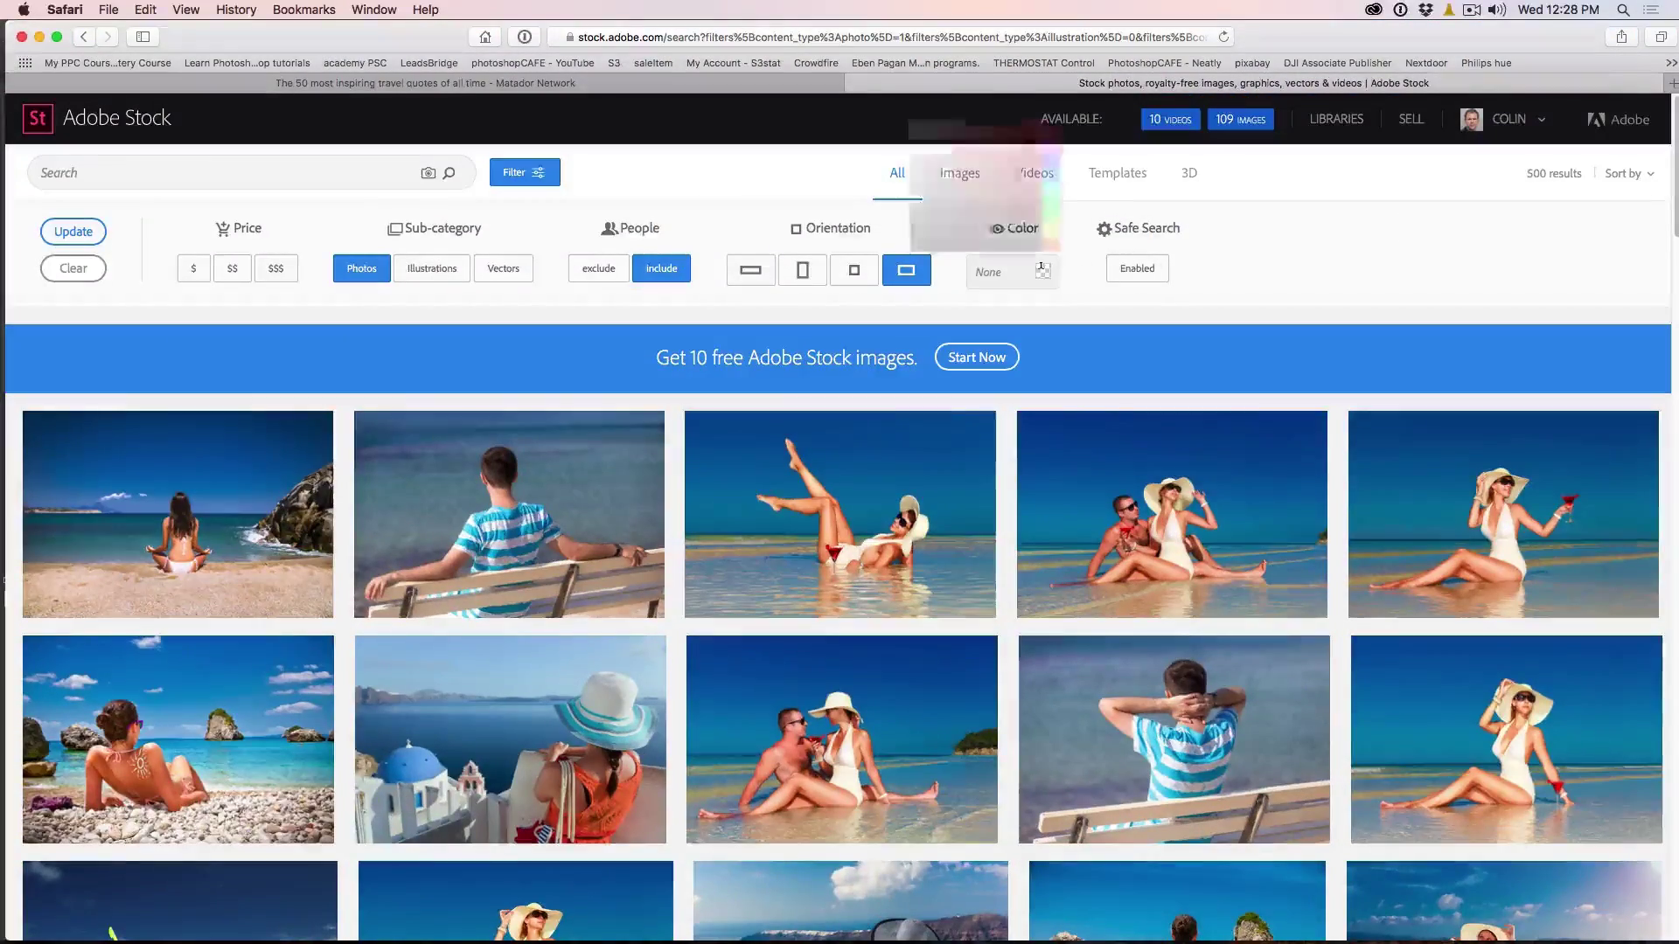
click(1049, 212)
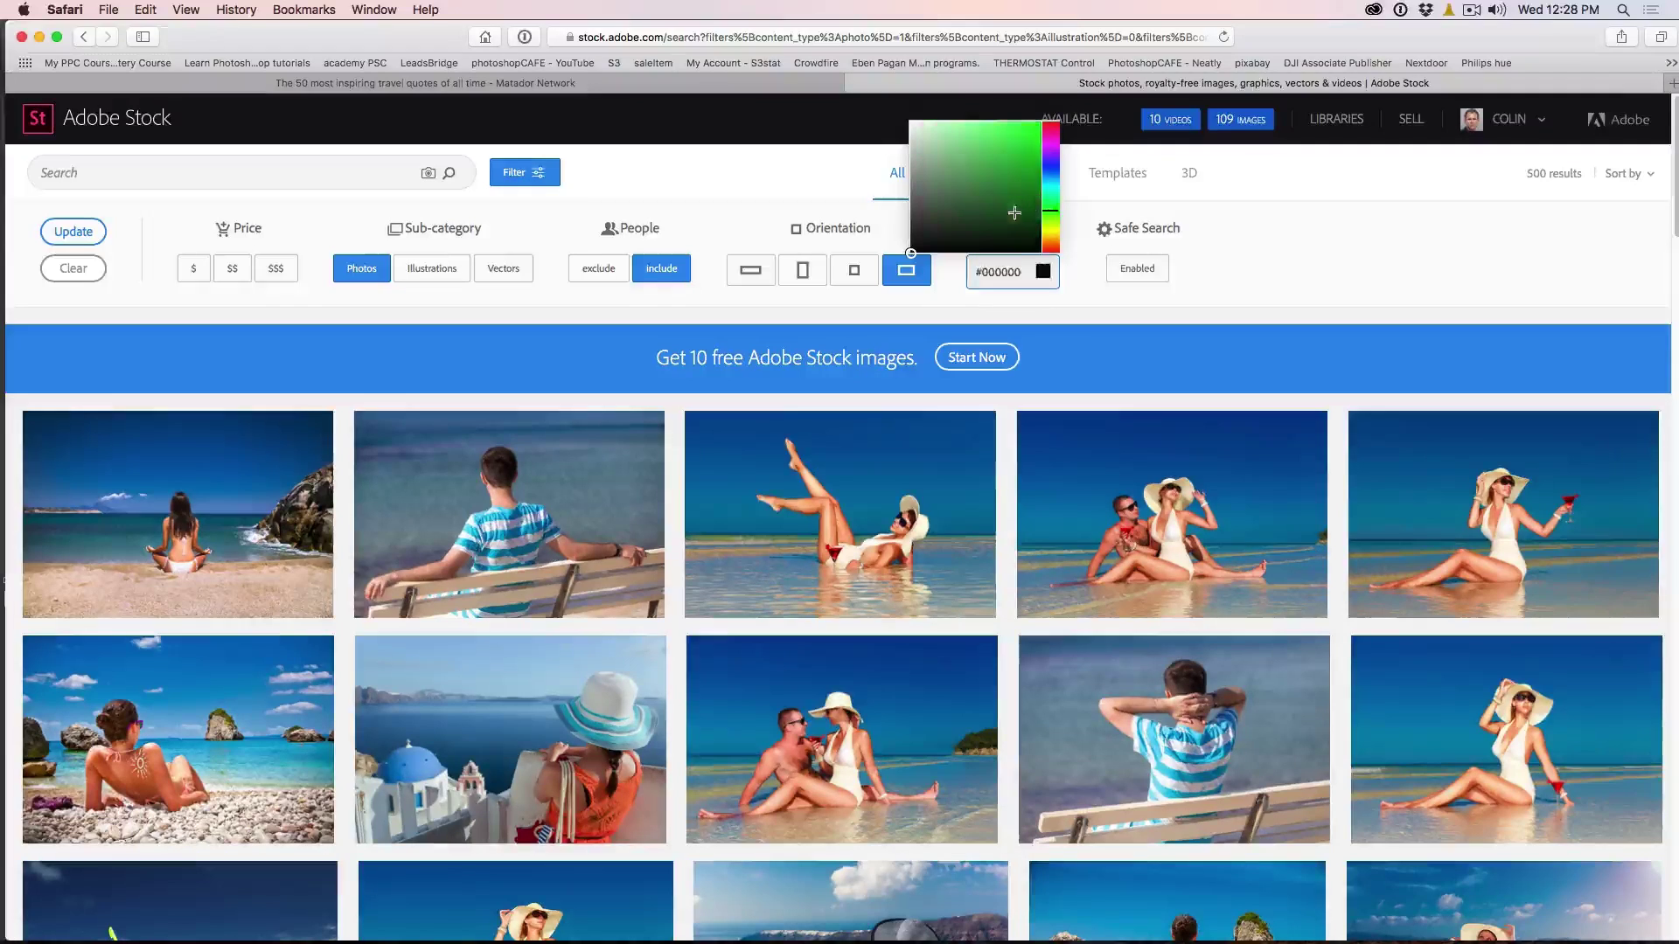
drag(1049, 135, 1054, 250)
drag(1031, 121, 1042, 122)
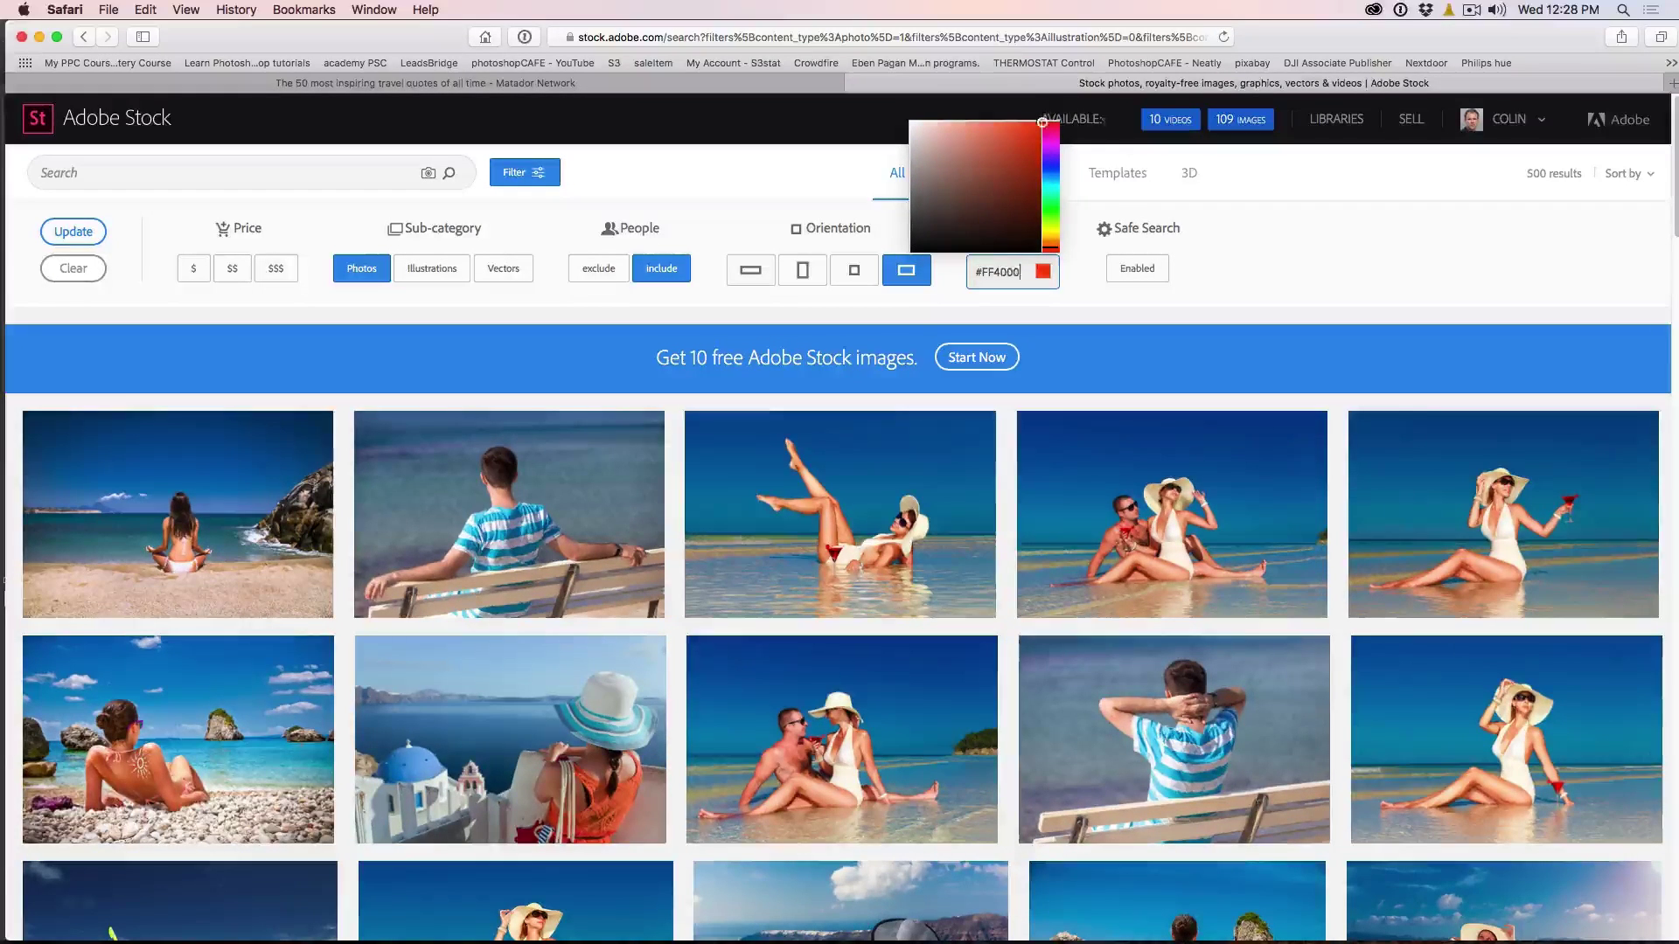
click(1353, 263)
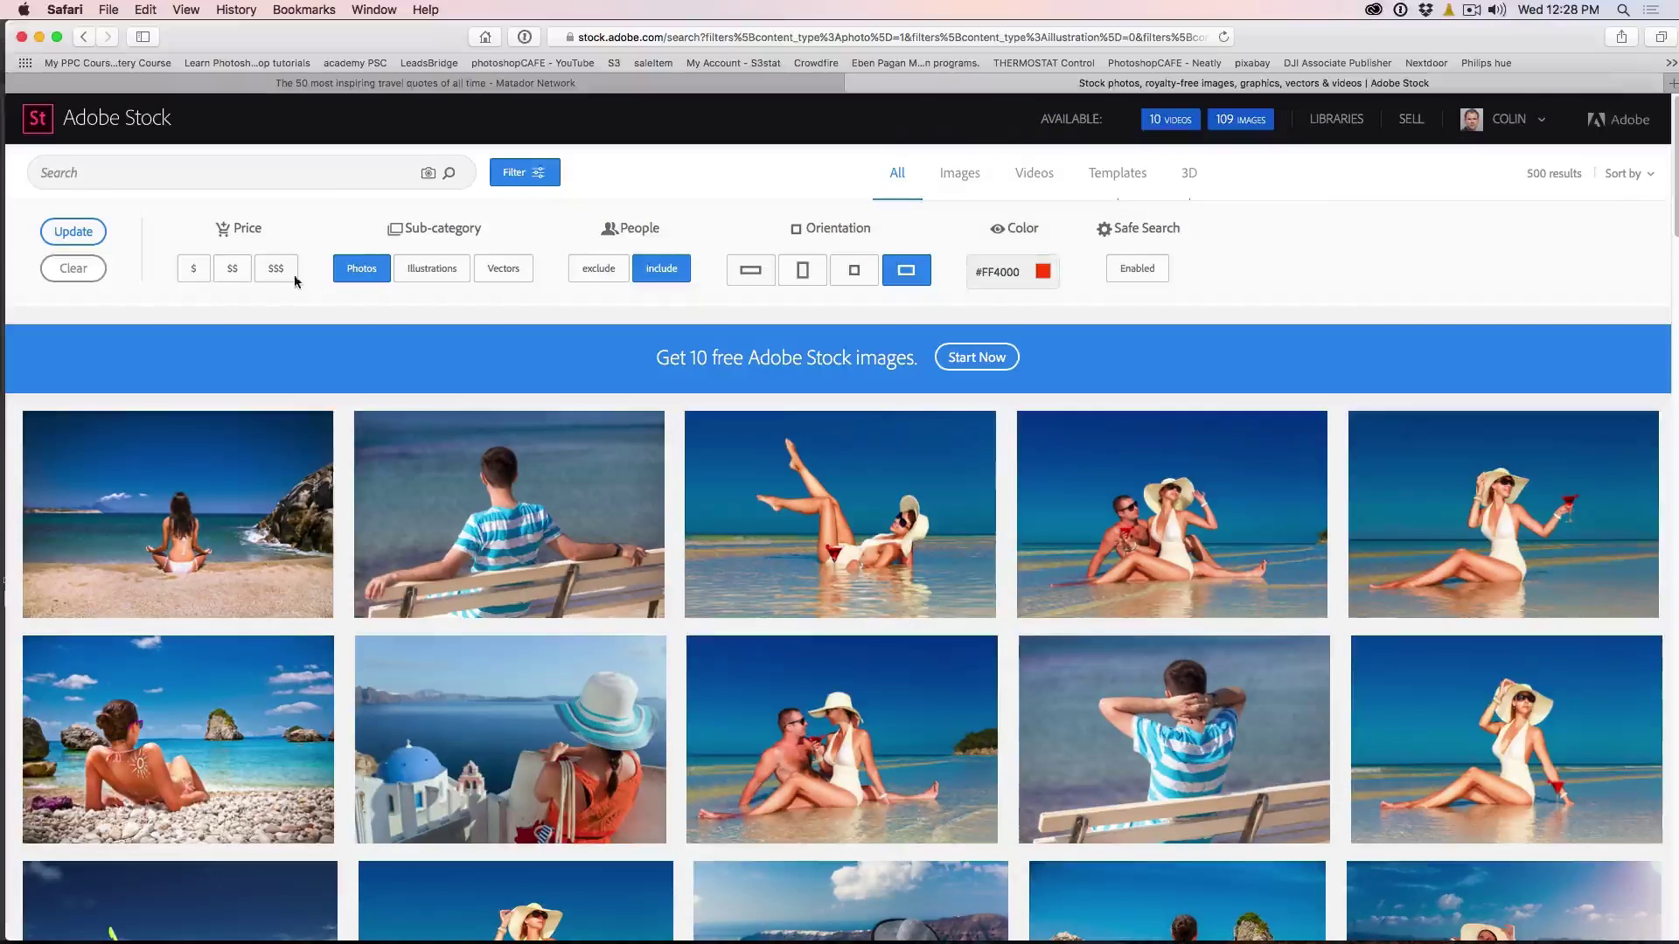
click(75, 231)
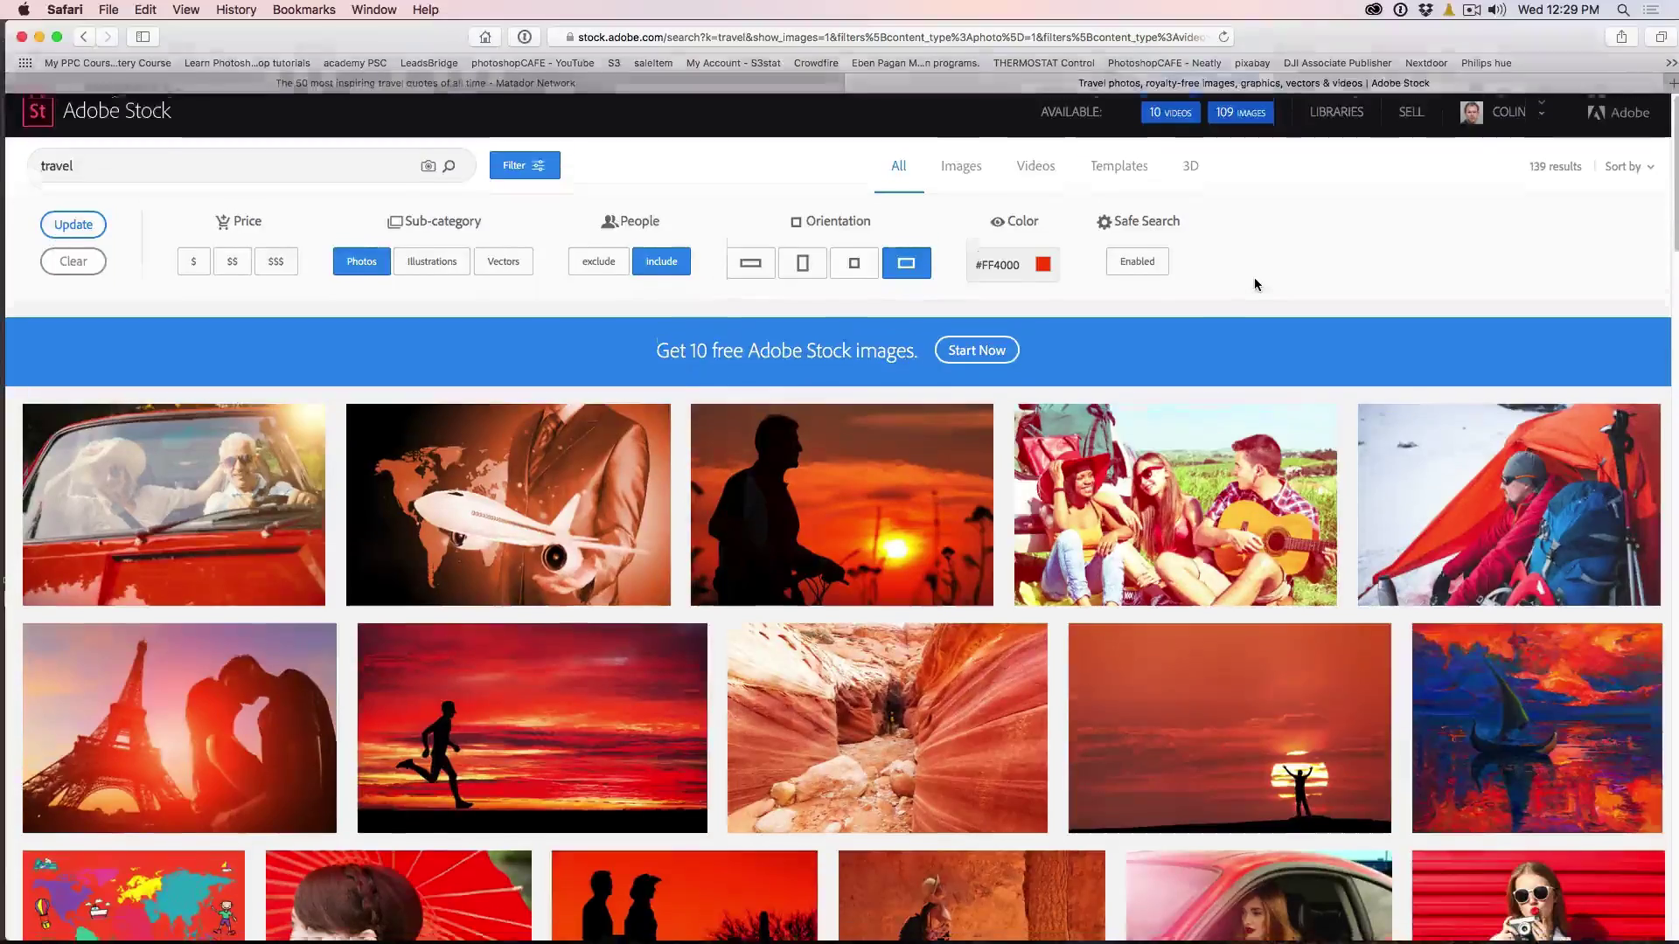
scroll(1254, 277, down, 10)
scroll(1256, 286, down, 5)
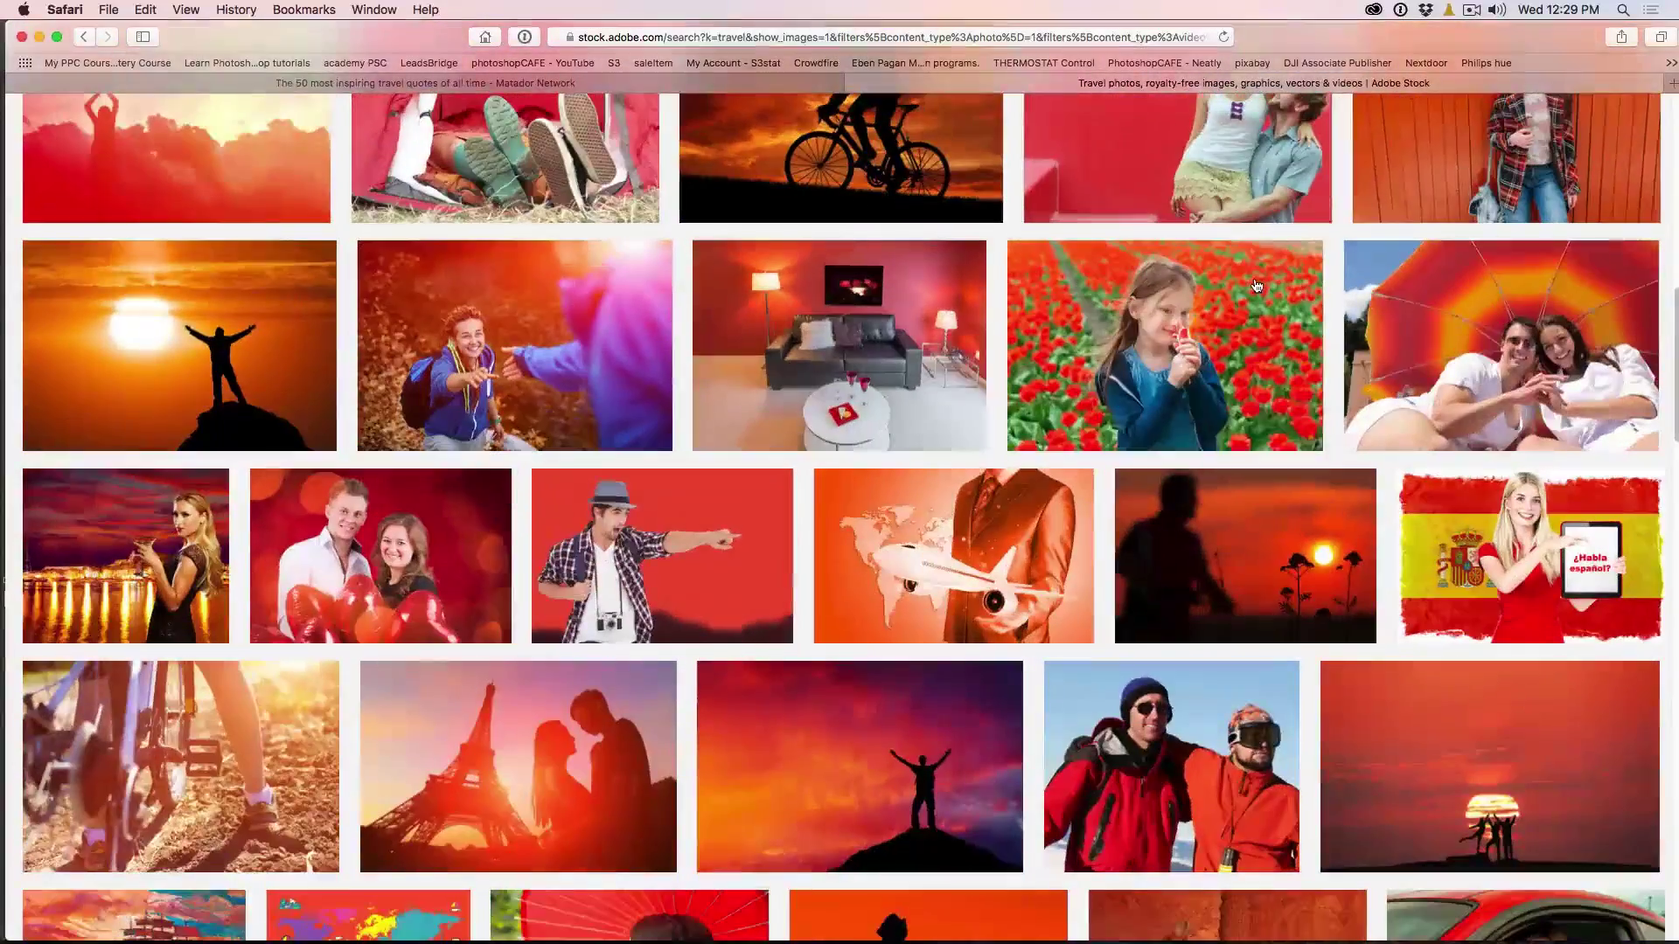
scroll(1227, 286, up, 15)
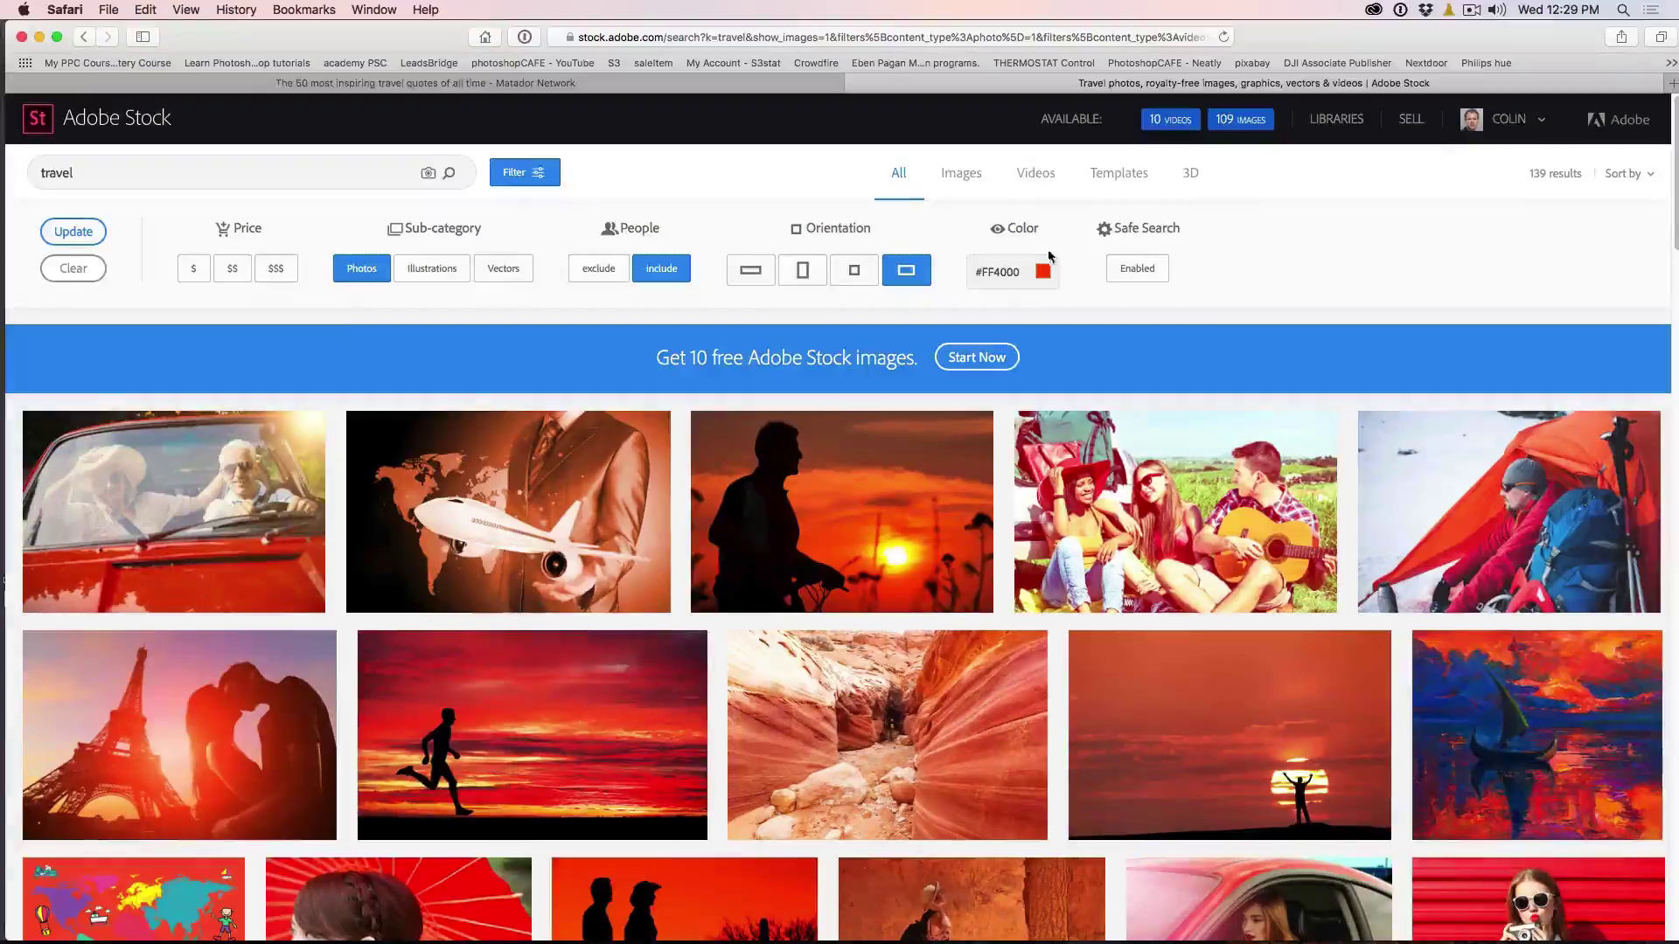
Filter the travel results to green #00FF0D
click(1032, 266)
click(1045, 209)
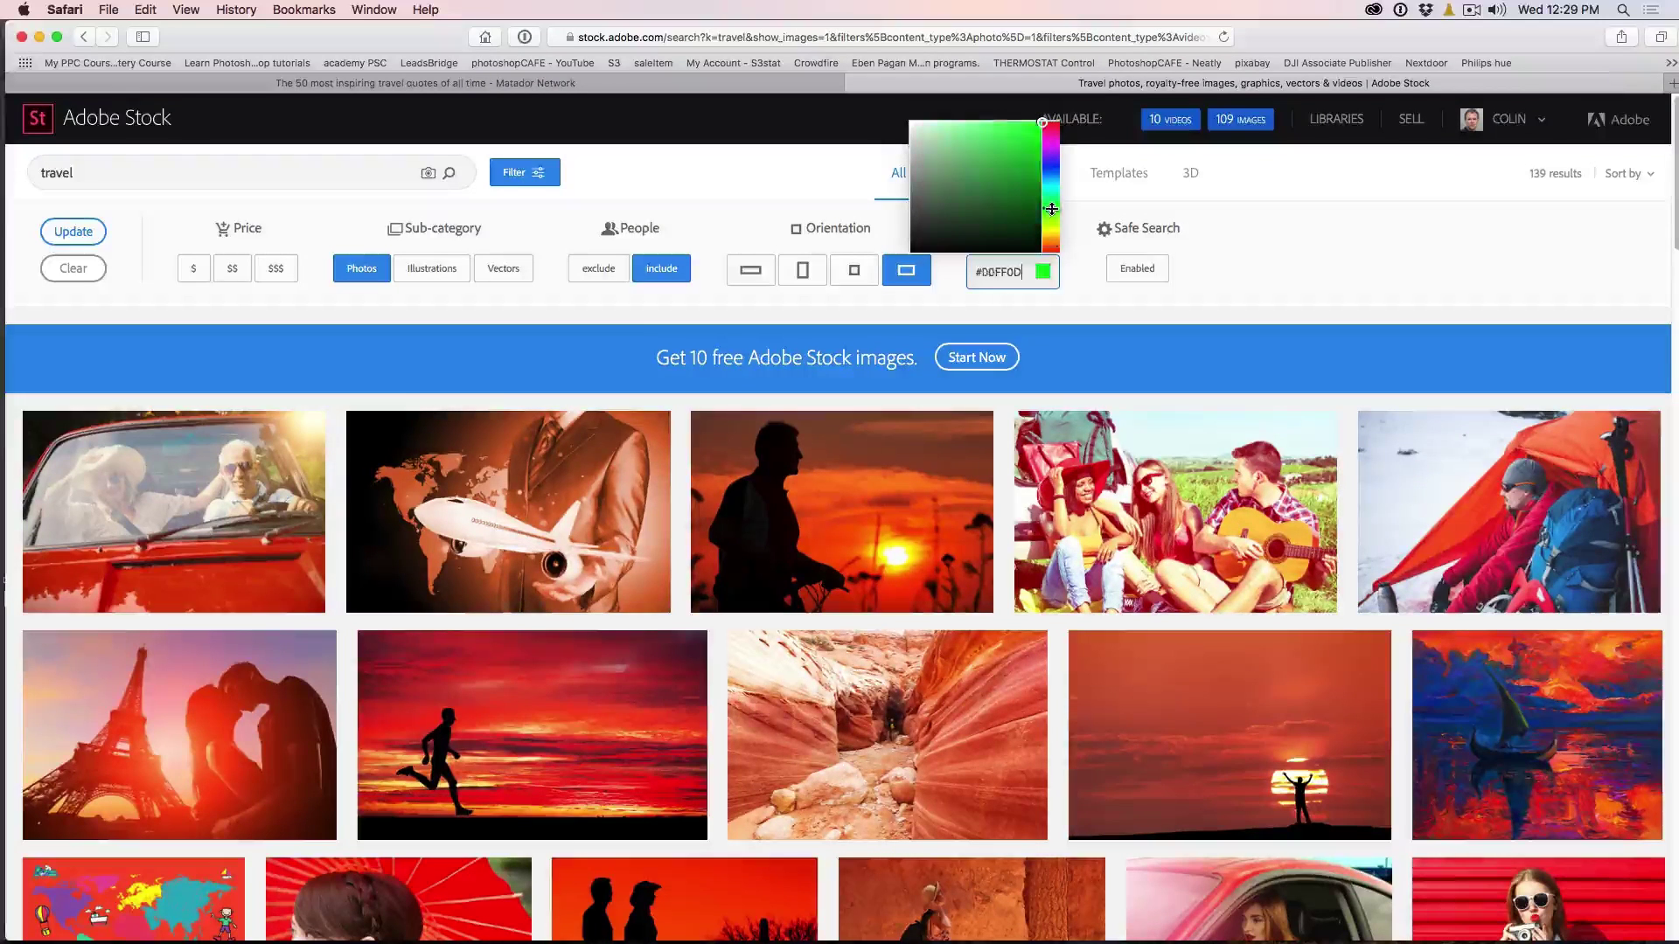
click(1295, 246)
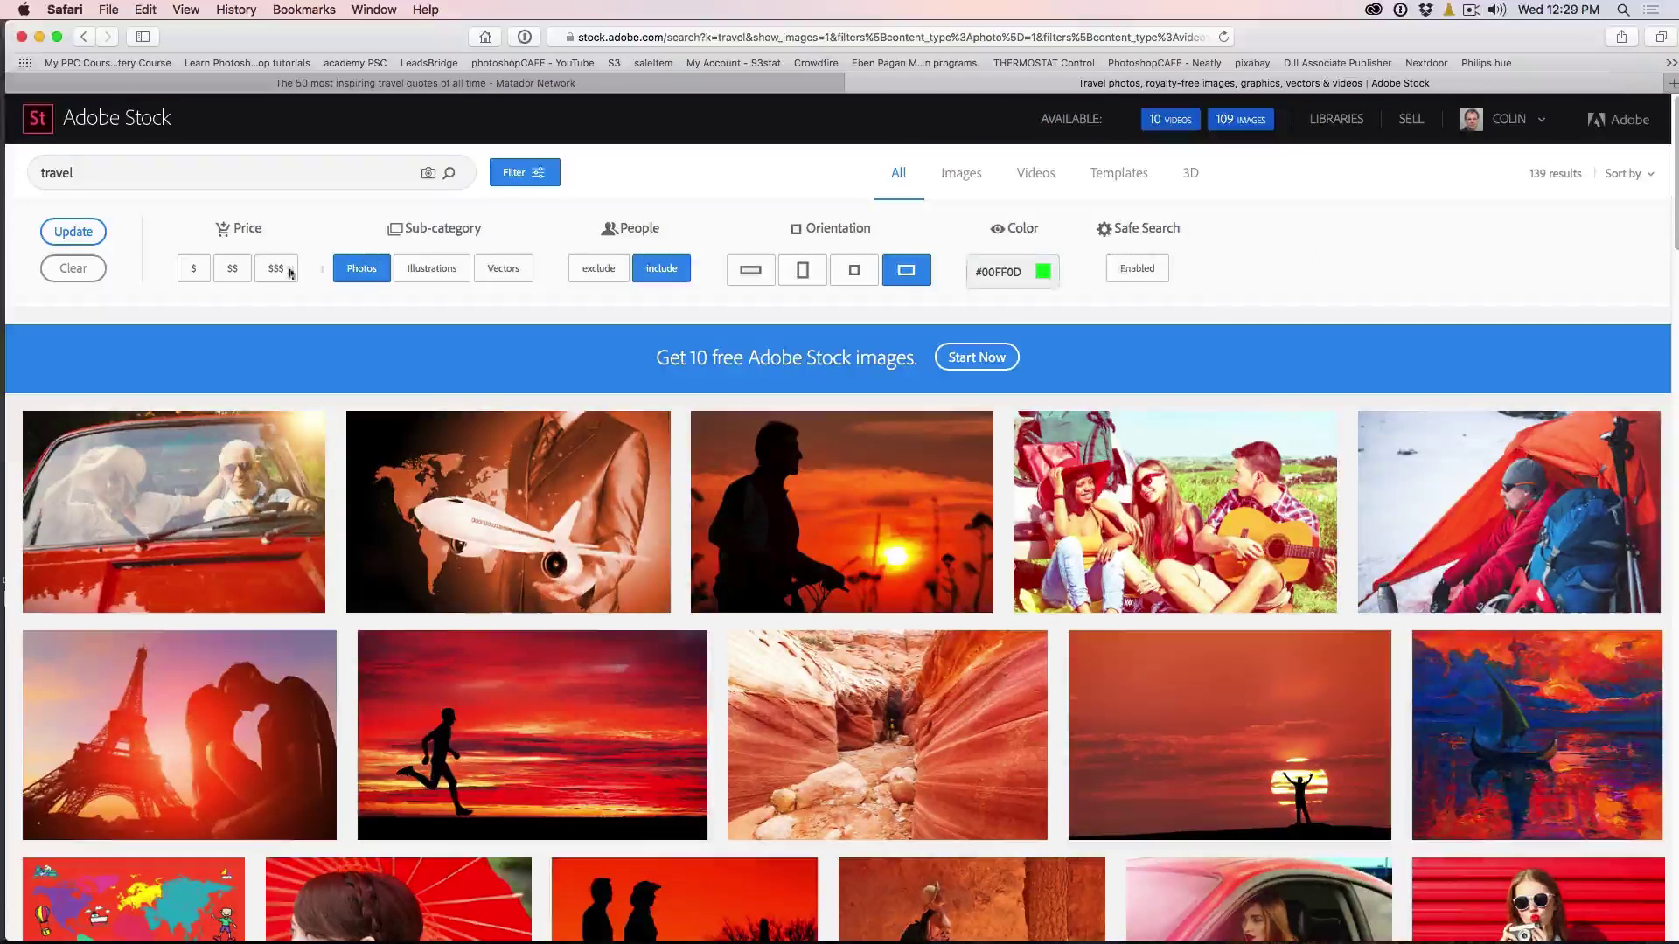
click(73, 231)
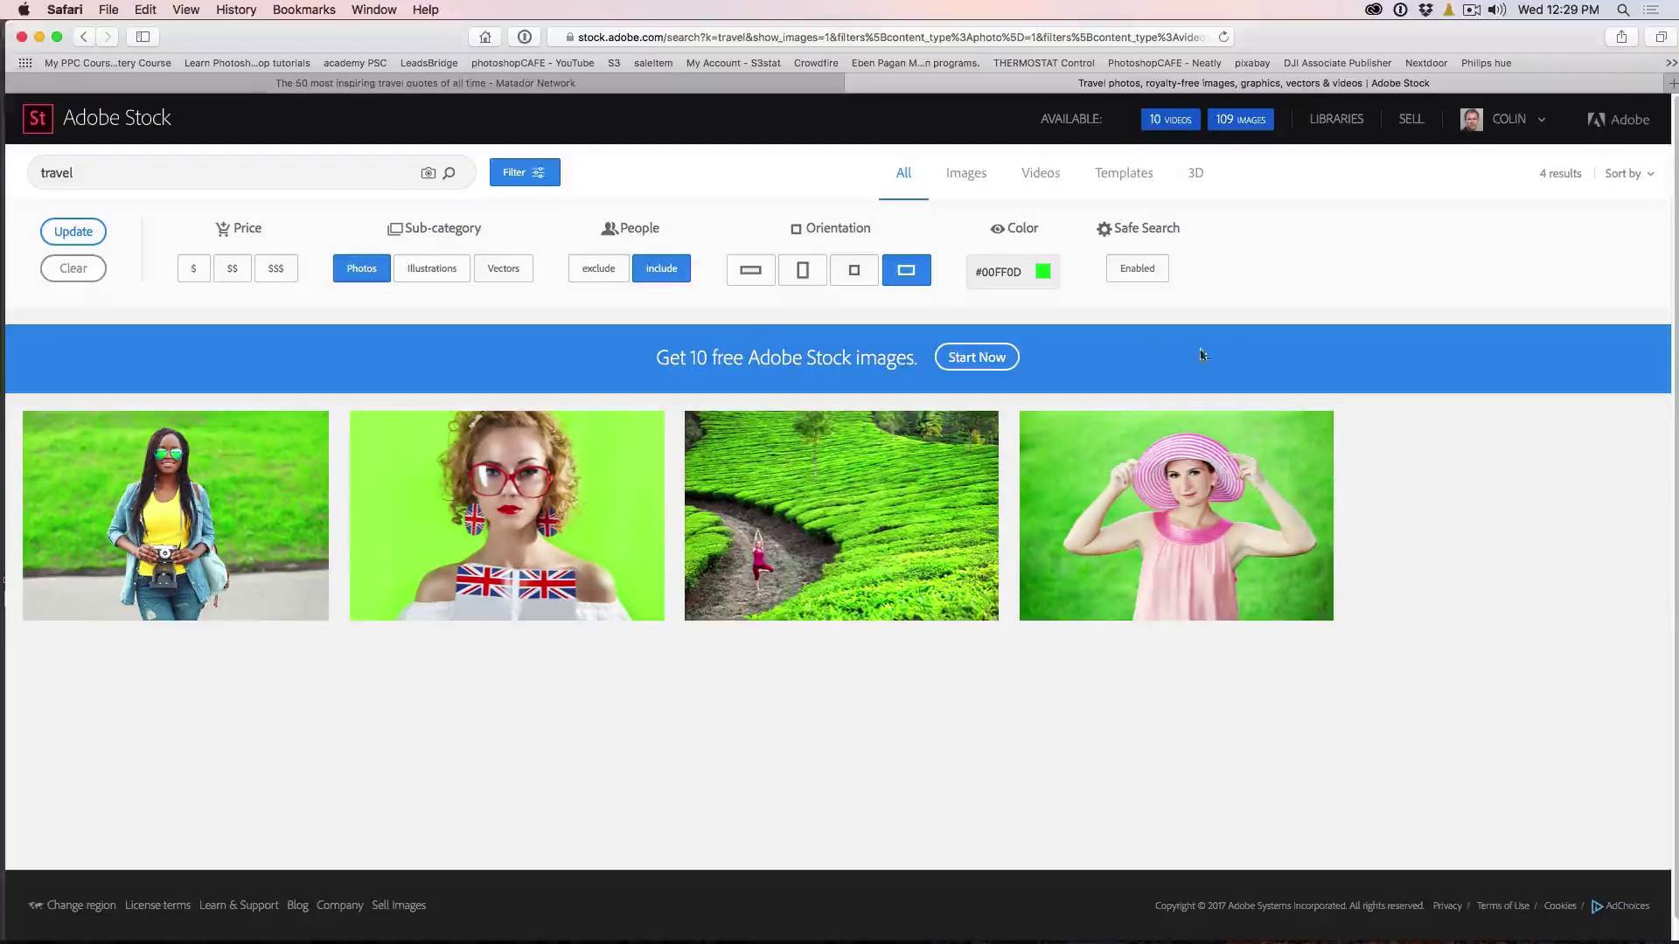
Change the colour filter to turquoise #0FFFE3 and browse the 149 results
click(1042, 271)
drag(1050, 214, 1049, 186)
drag(1043, 122, 1035, 122)
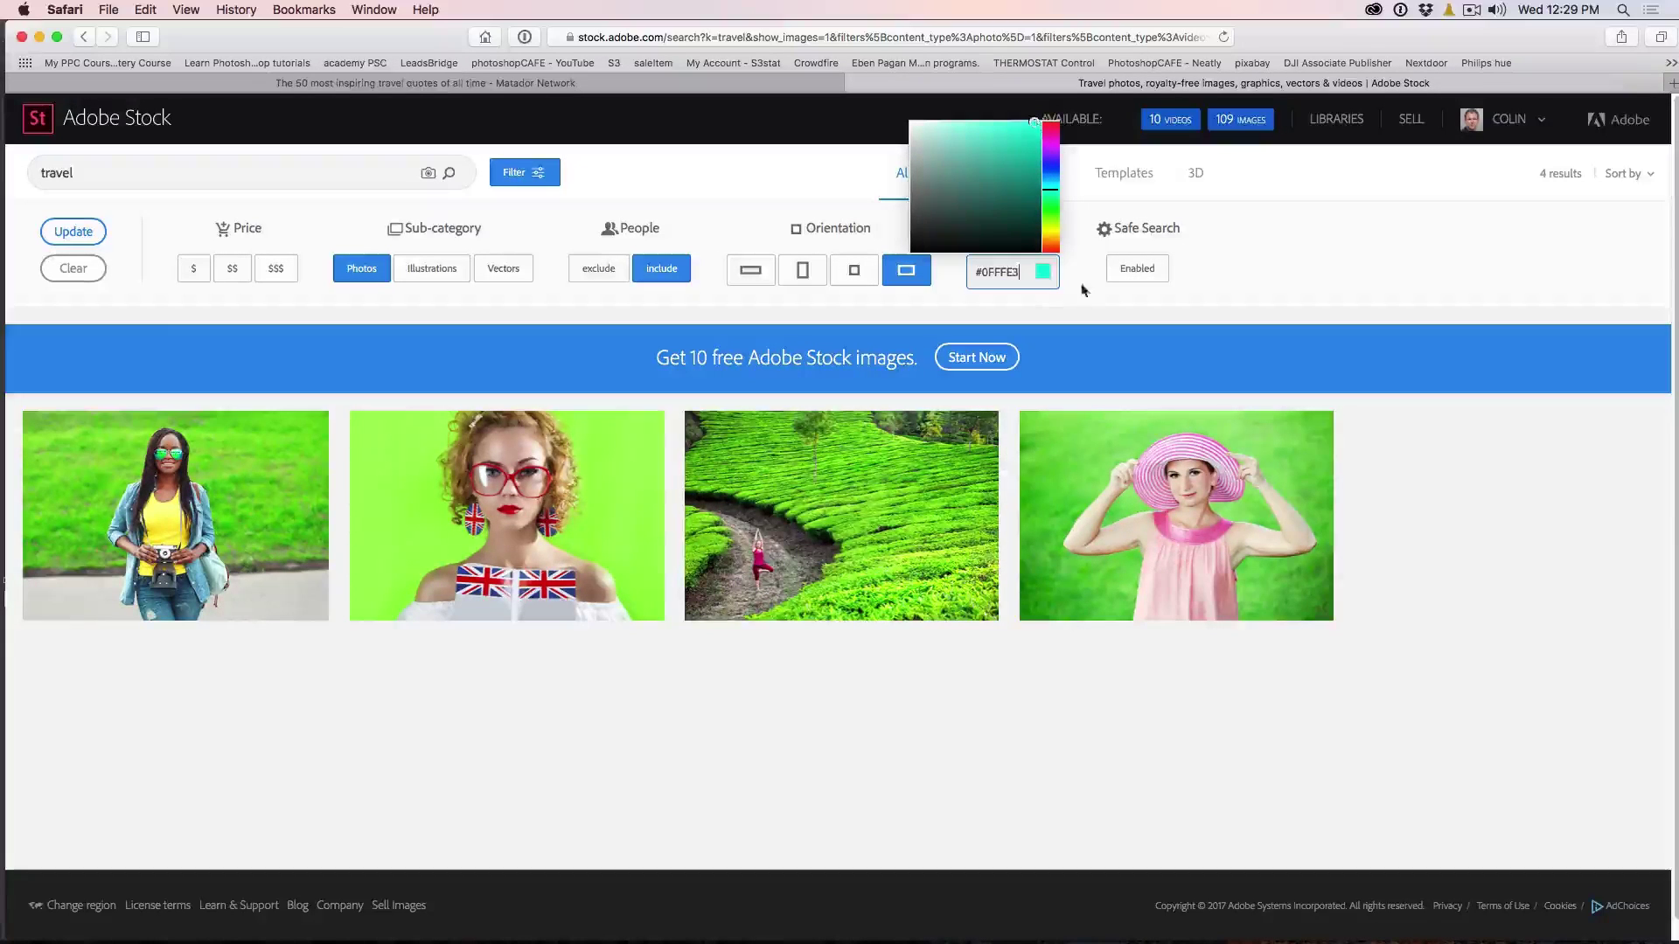
click(74, 231)
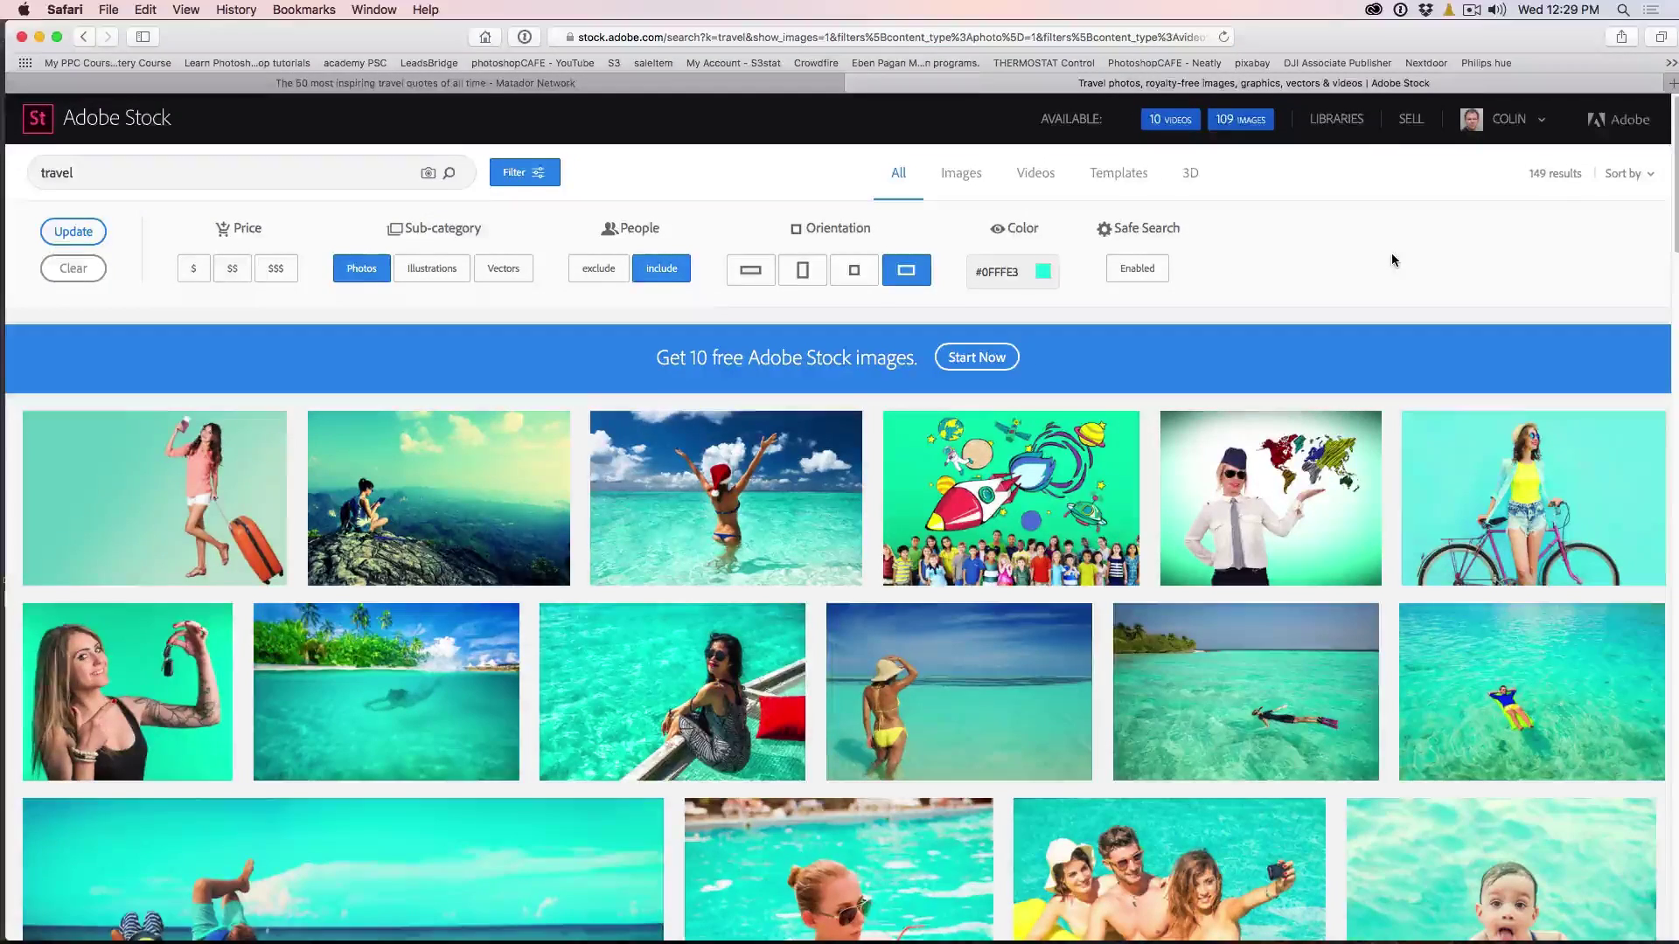
scroll(1392, 260, down, 2)
scroll(1392, 259, down, 6)
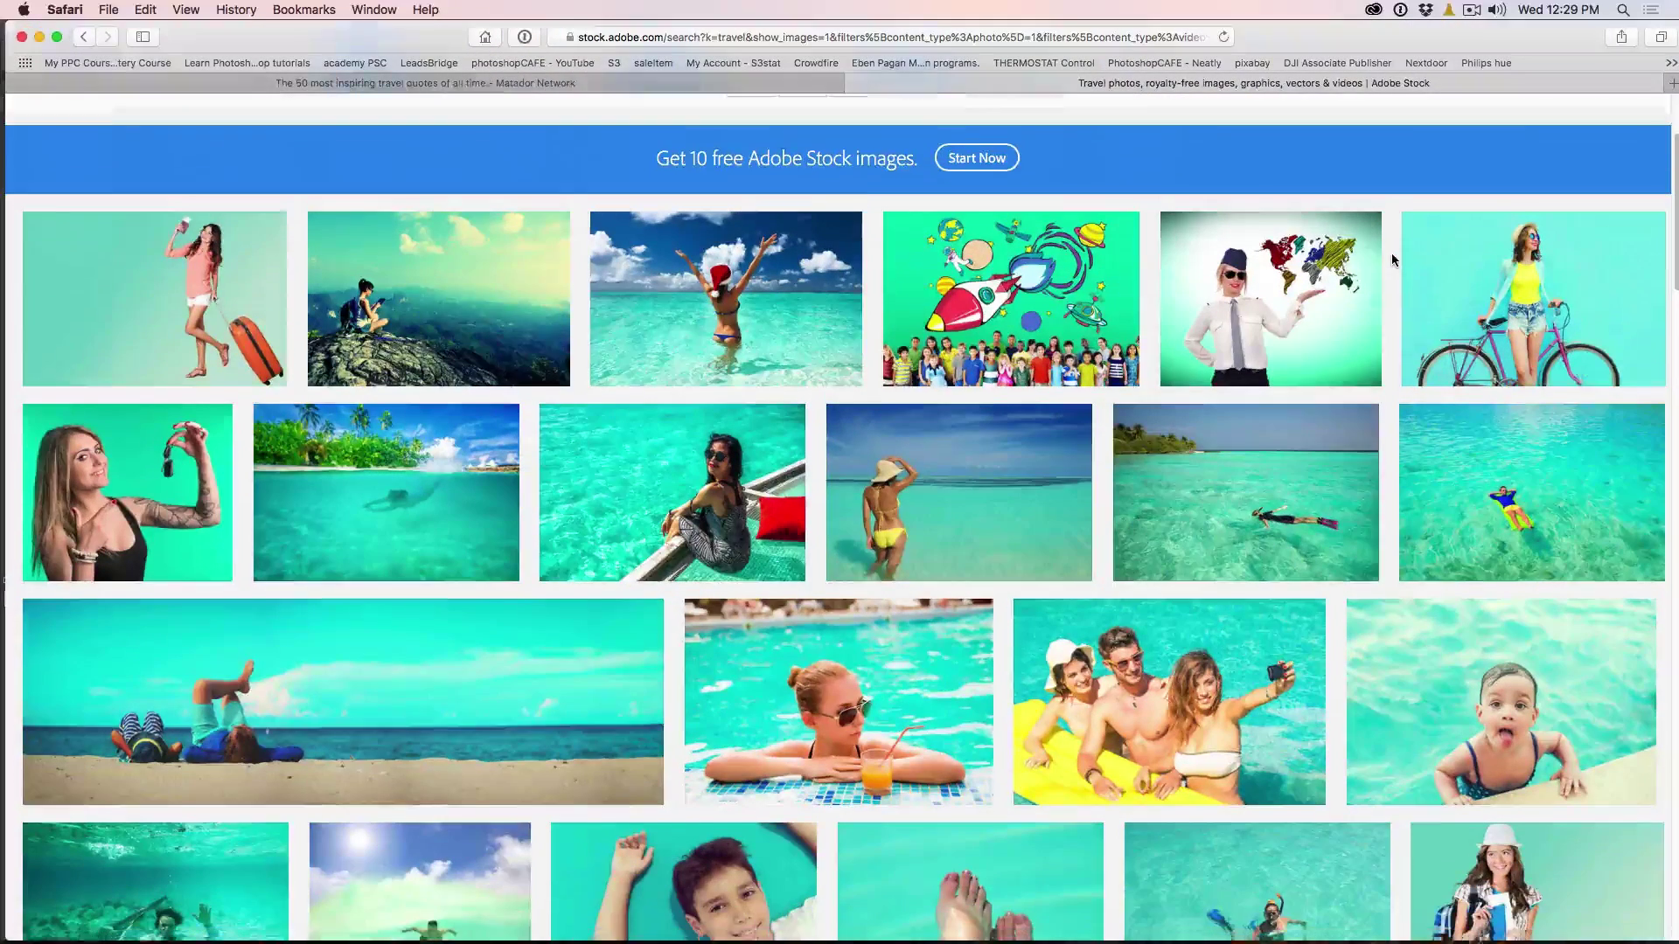
scroll(1392, 260, down, 4)
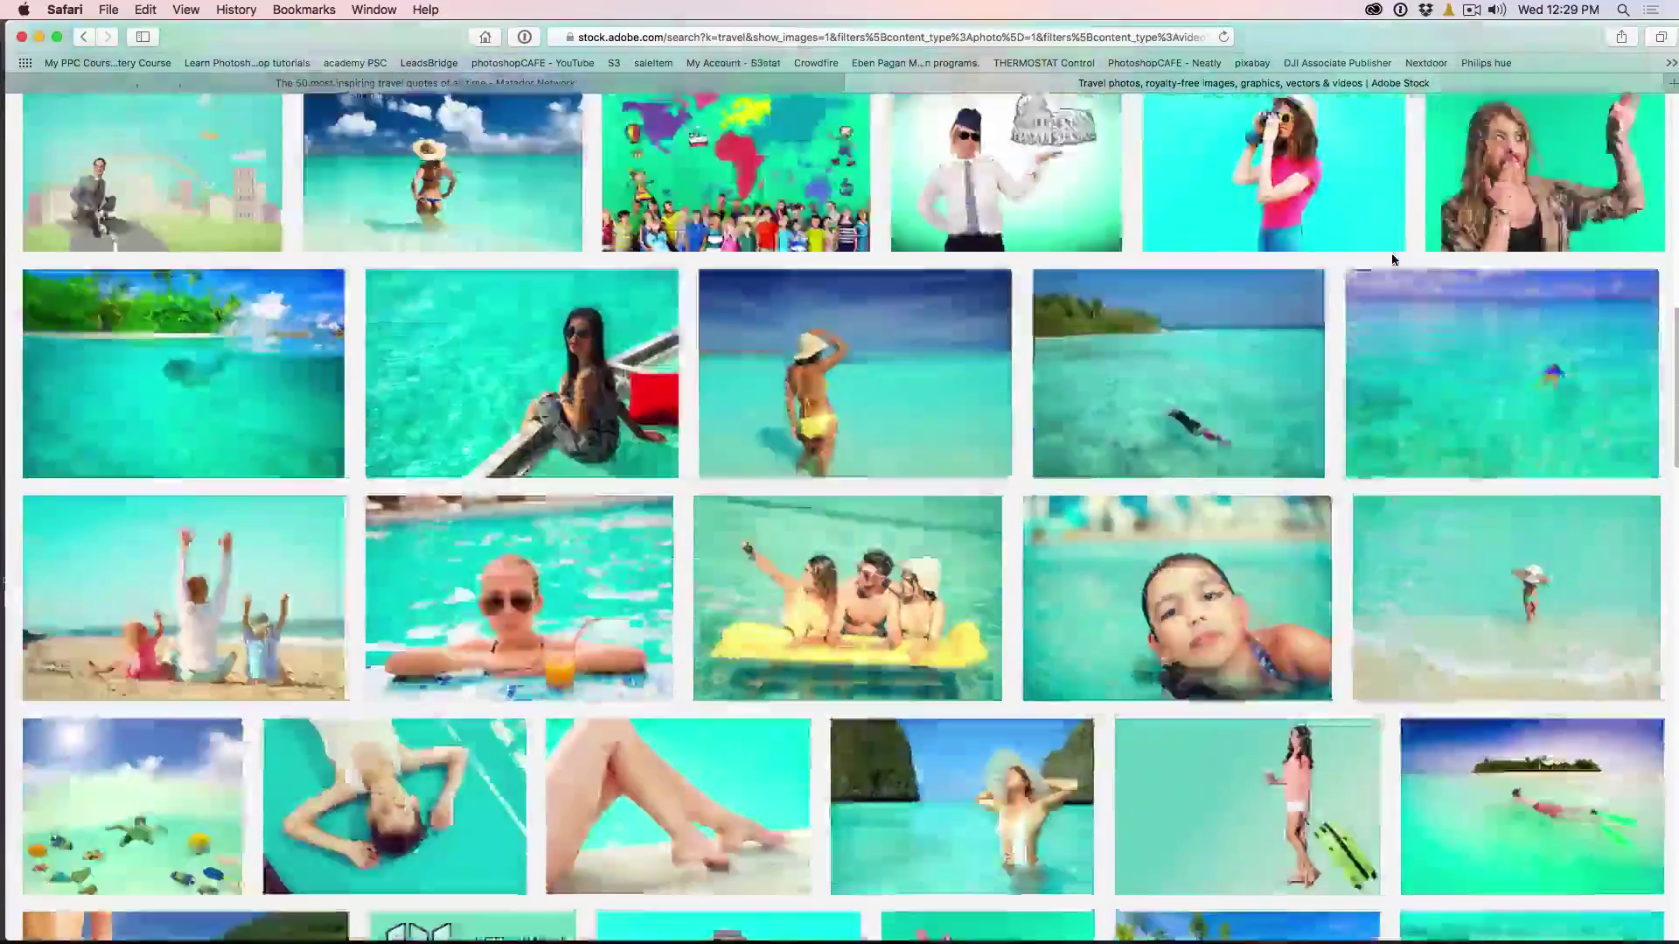
scroll(1392, 260, down, 5)
scroll(1392, 260, down, 4)
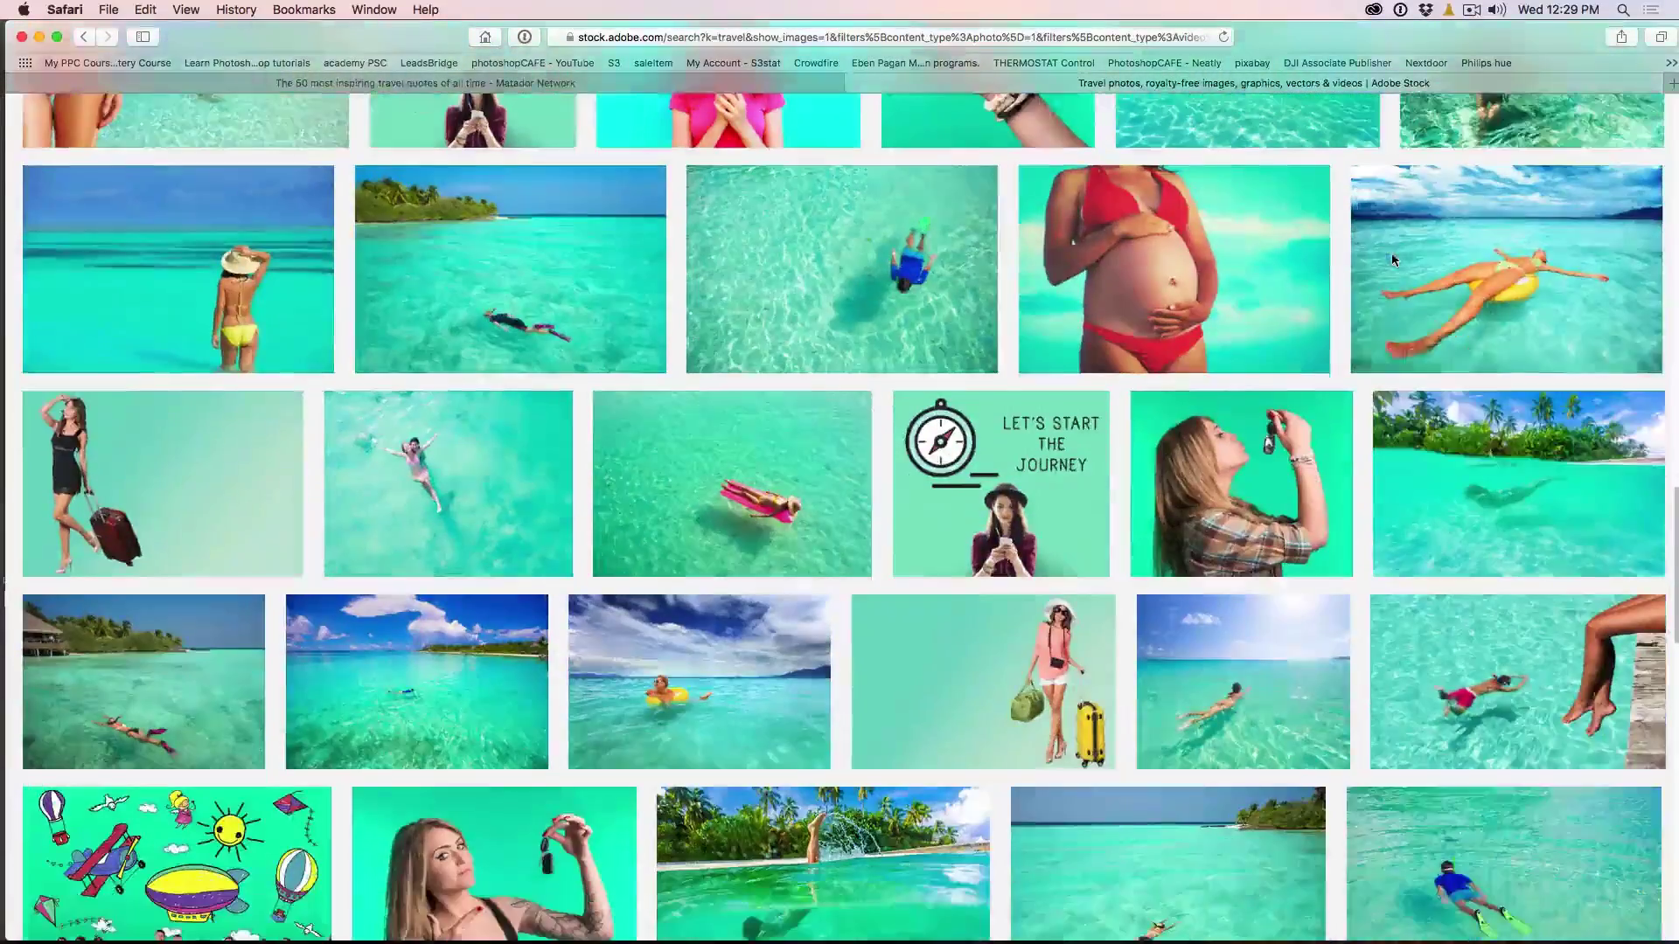
scroll(1176, 461, down, 4)
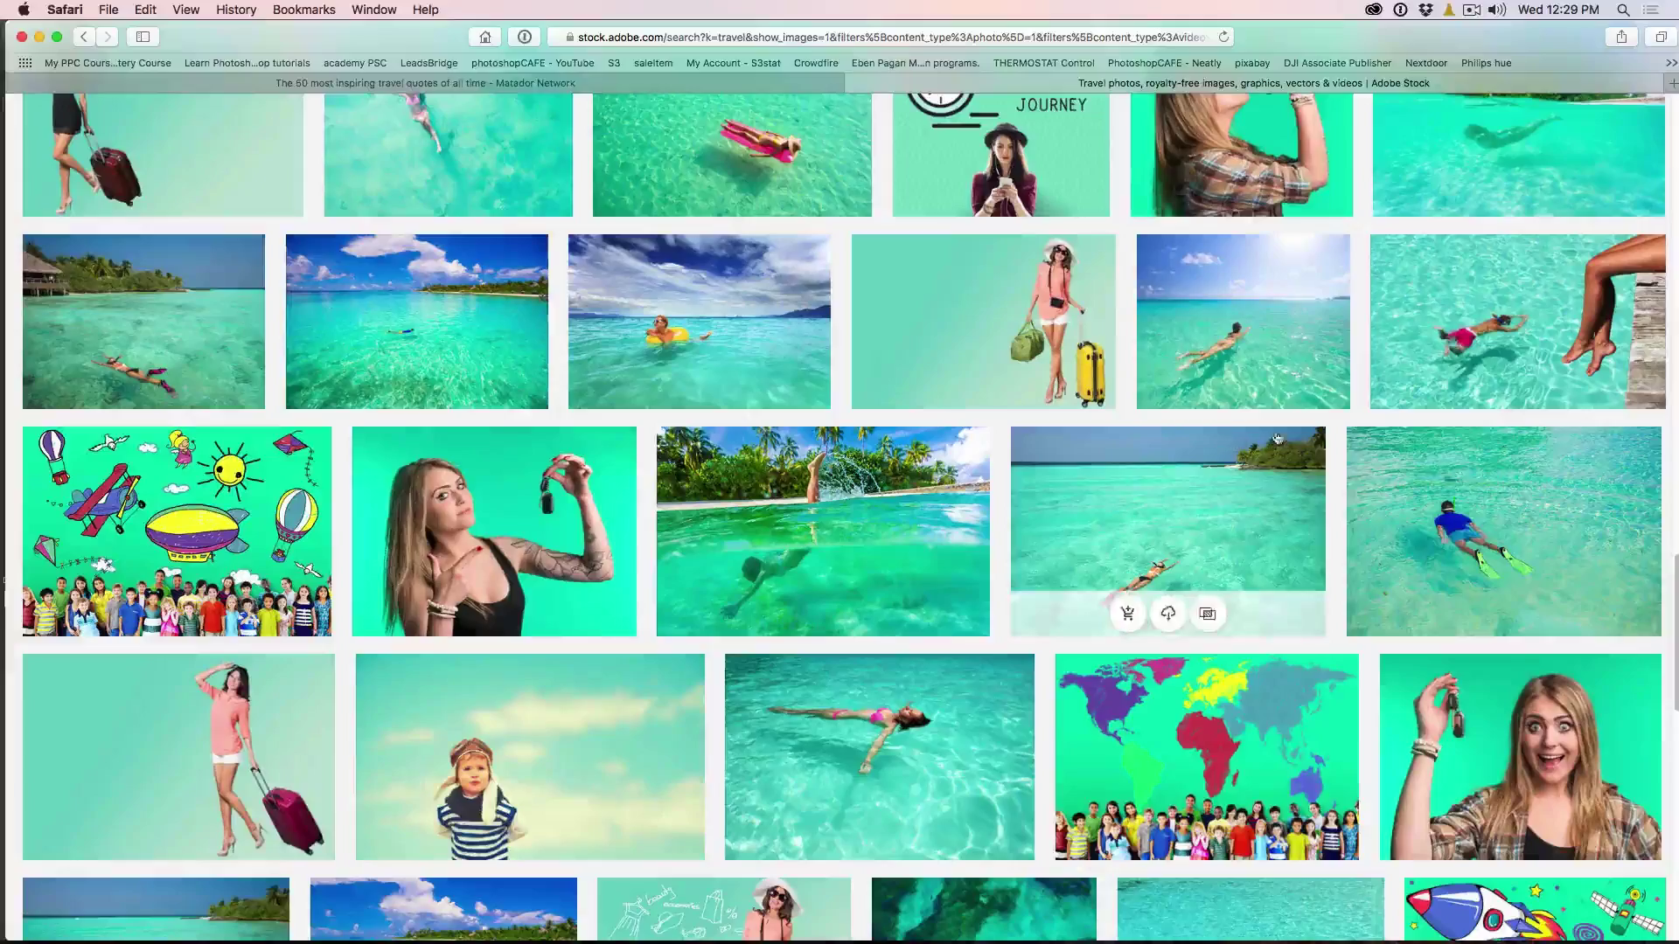
scroll(1176, 460, down, 3)
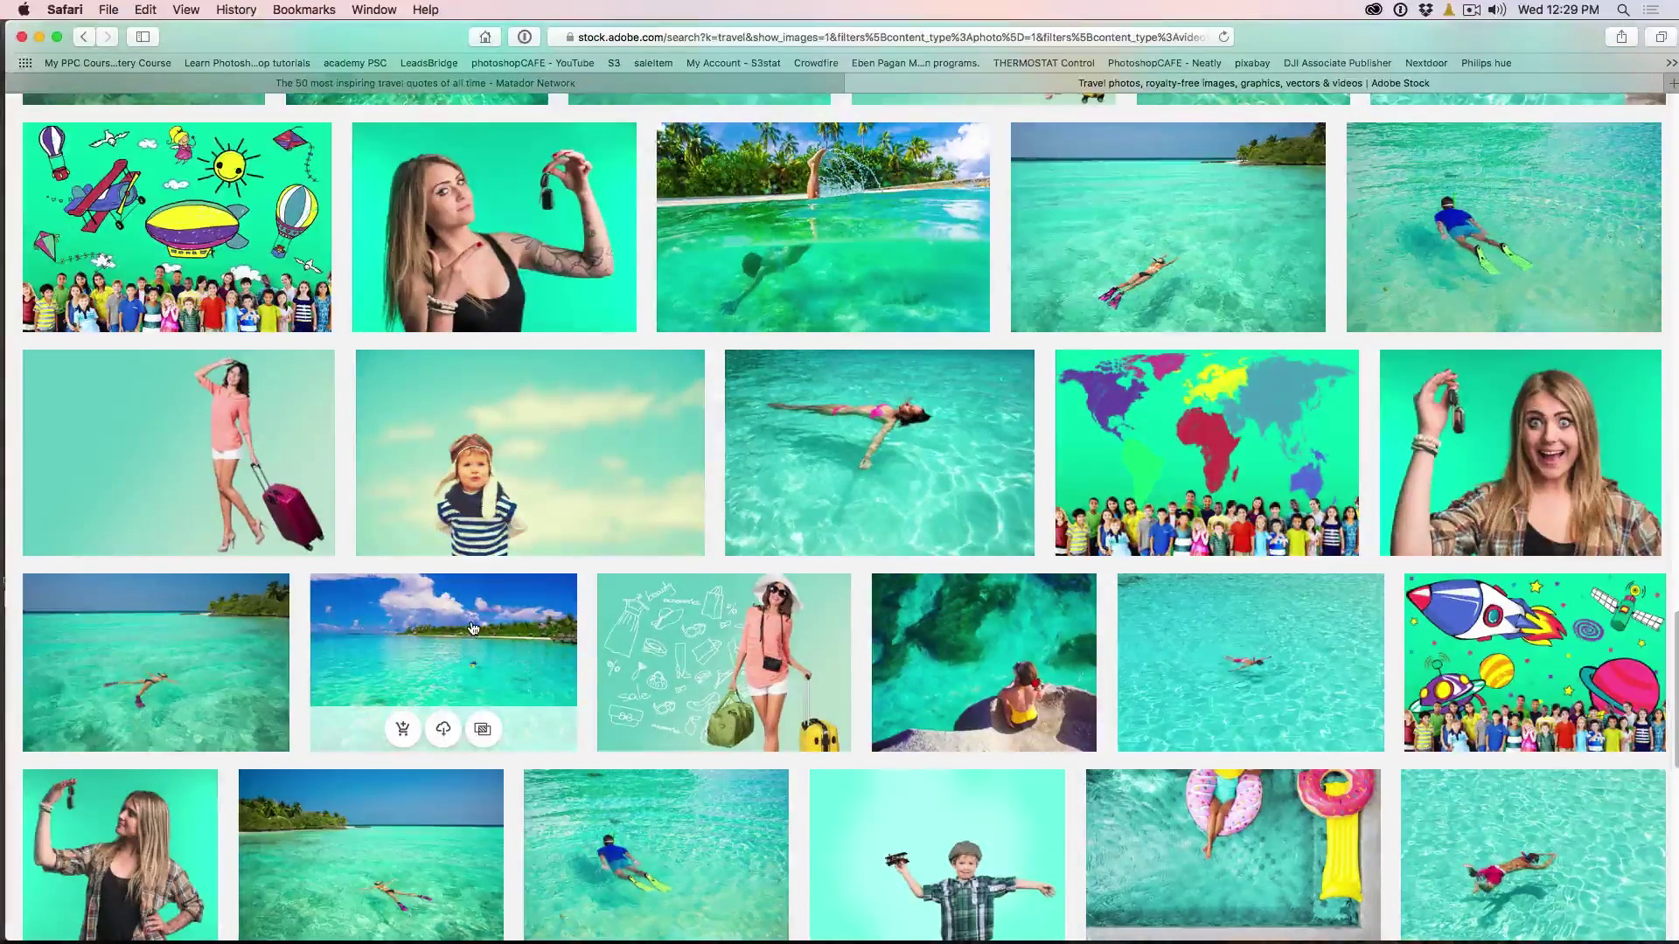
scroll(473, 628, down, 5)
Open the snorkelling man photo's details and browse all photos from its series
click(610, 446)
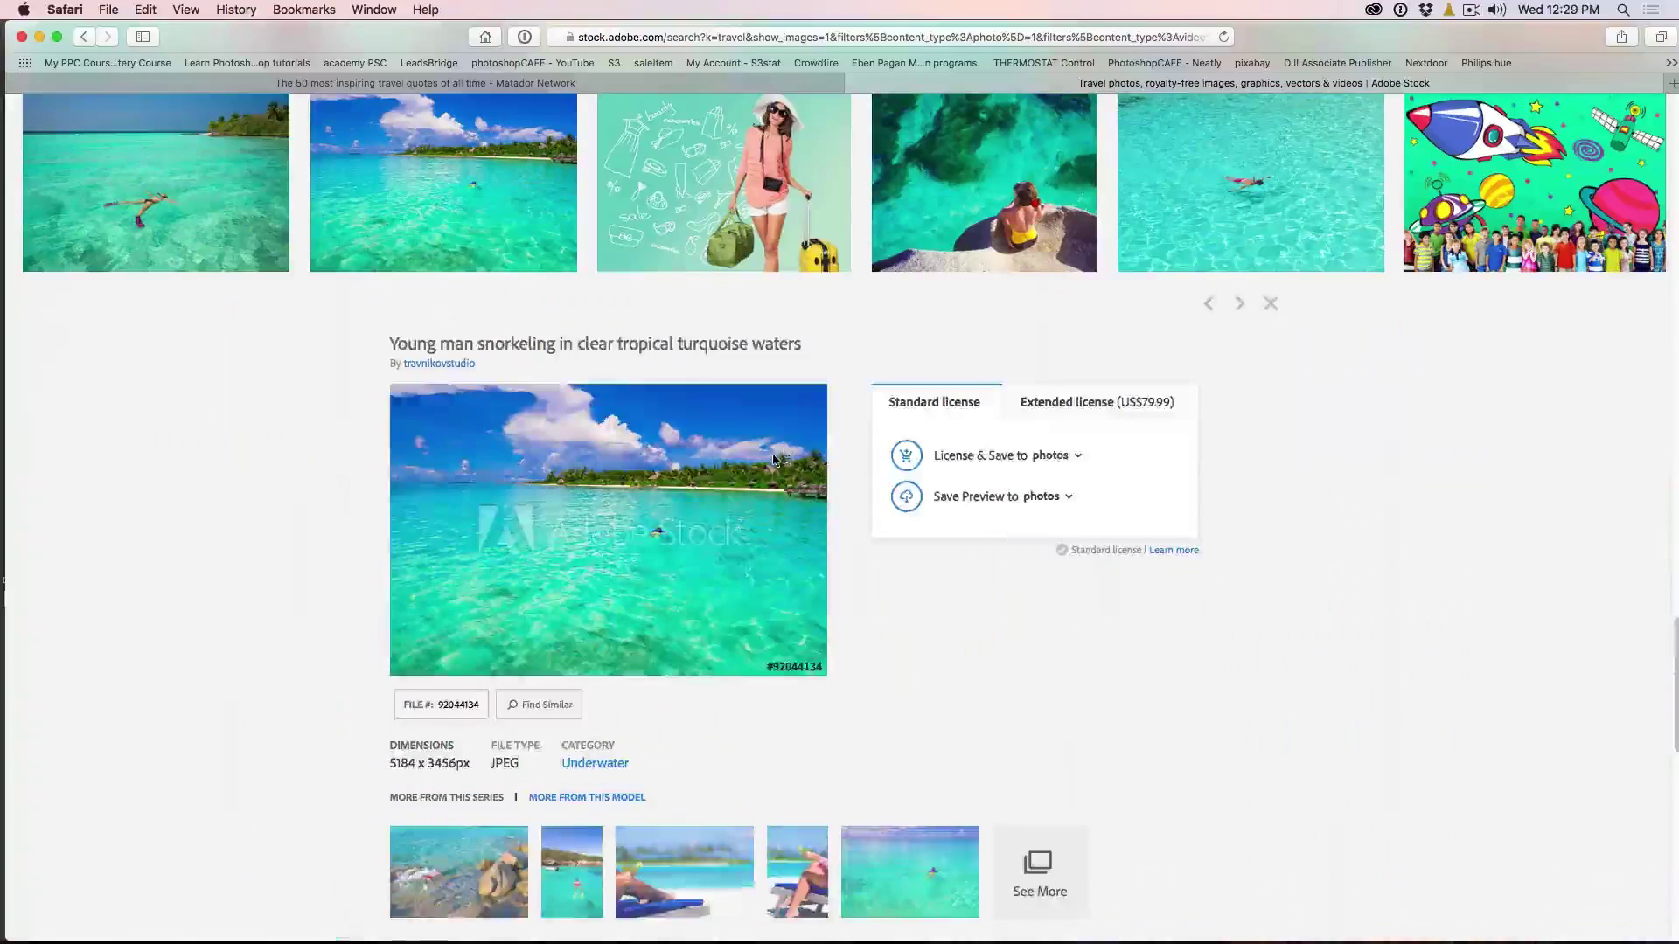
scroll(1009, 564, down, 3)
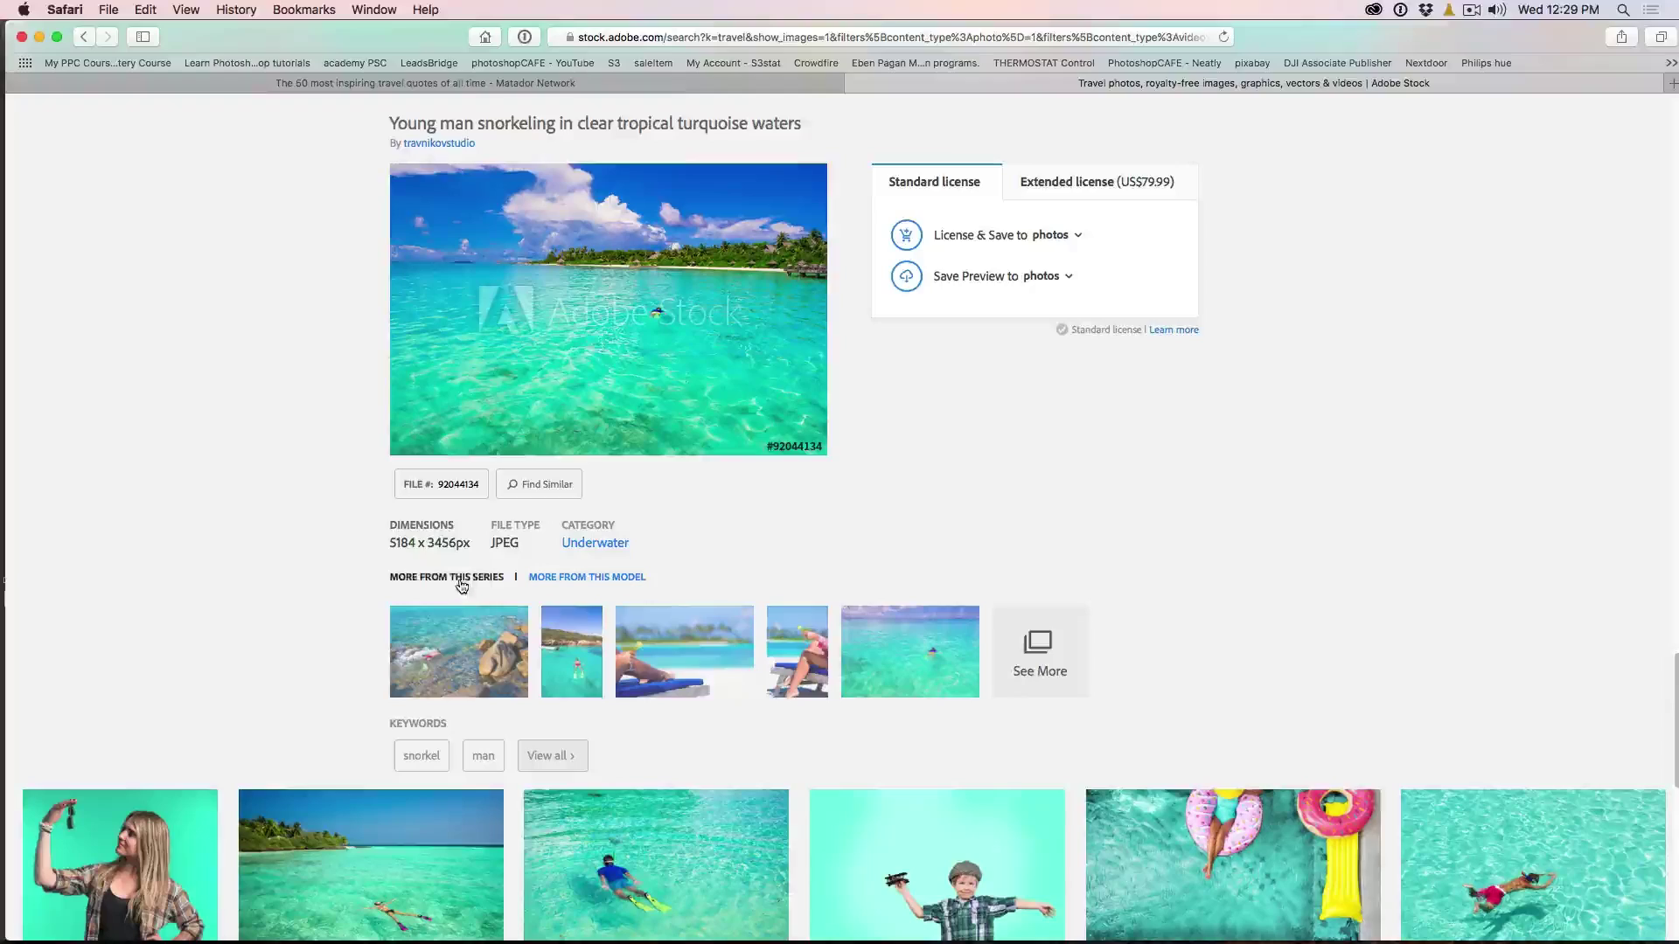
click(1049, 662)
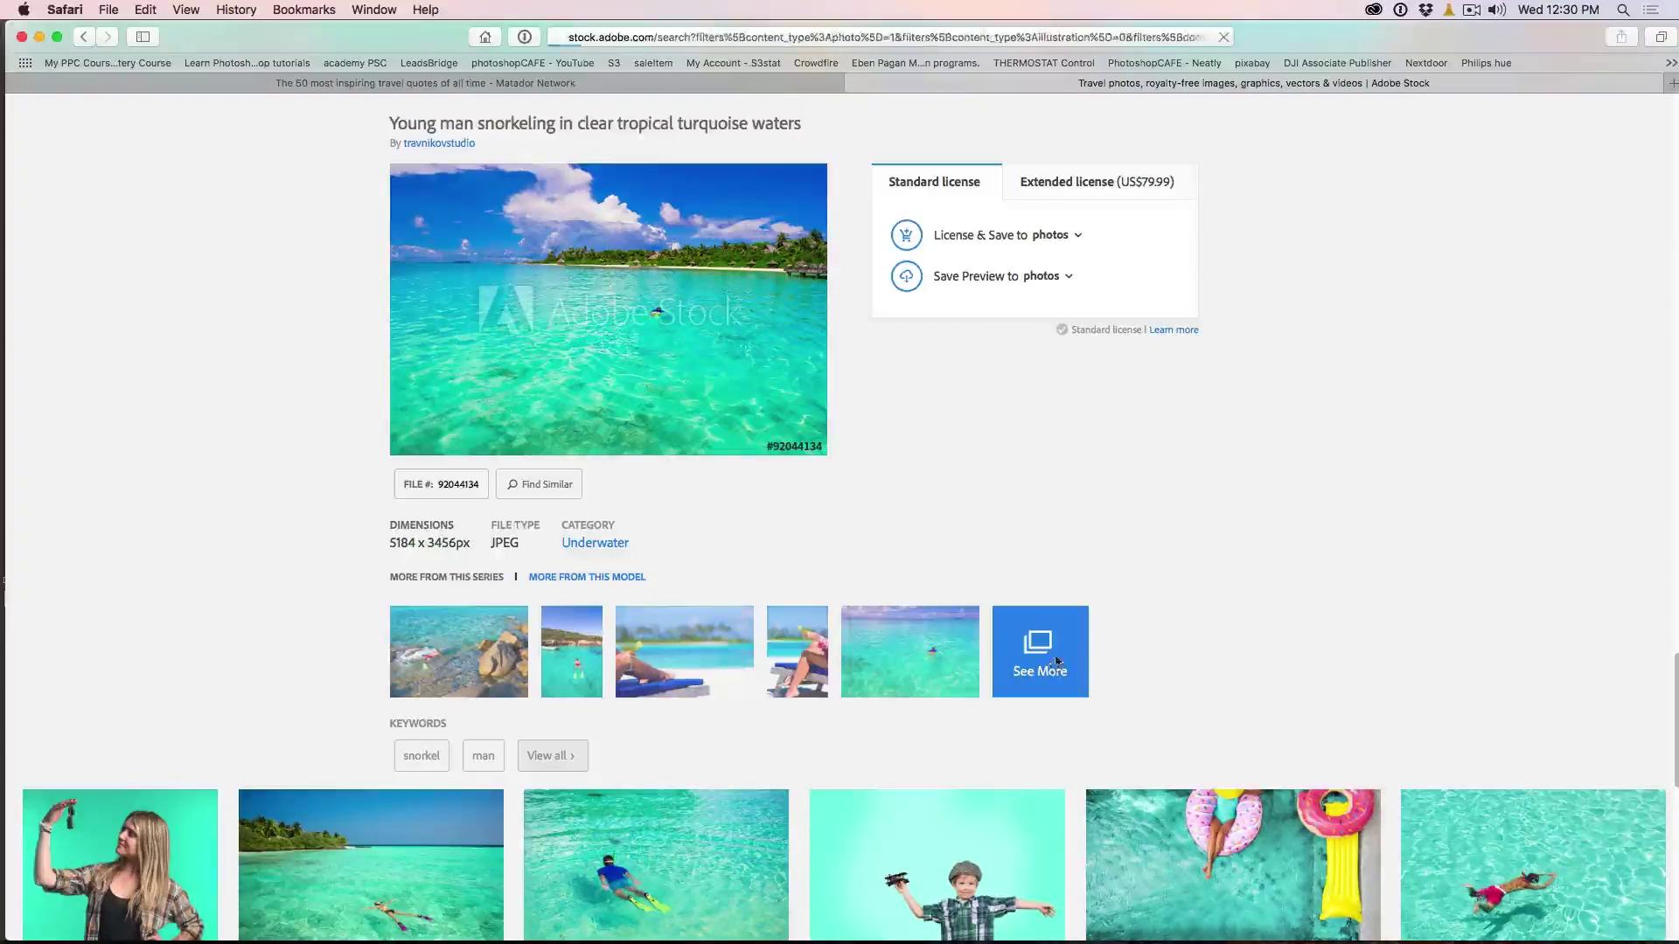
scroll(934, 445, down, 5)
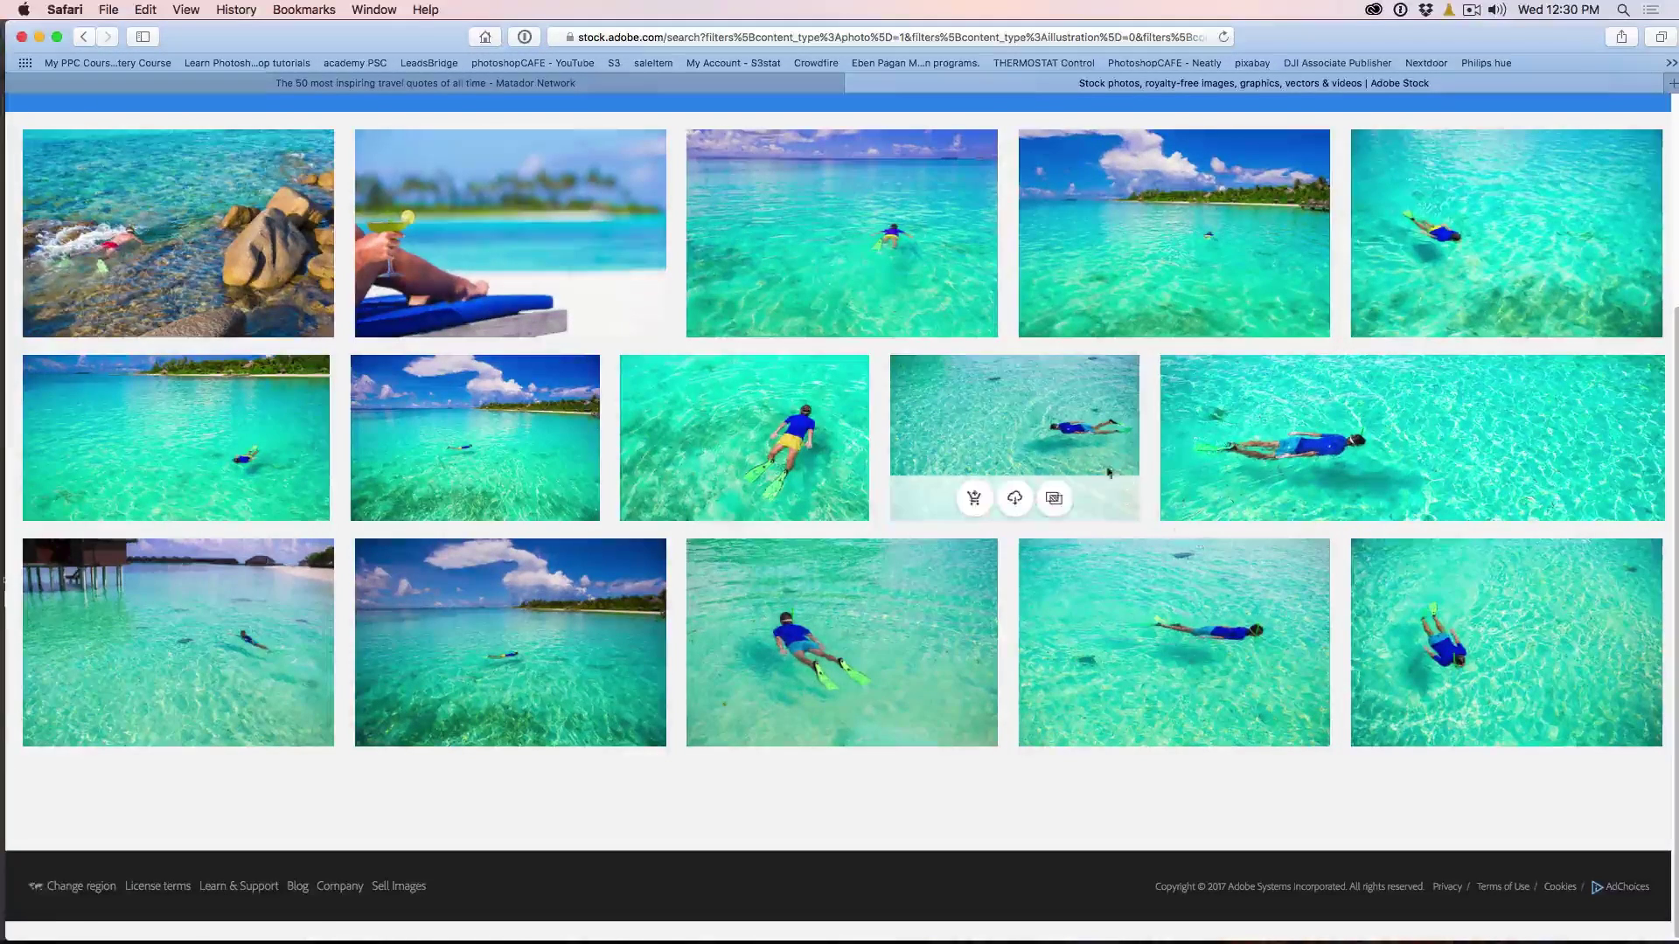
scroll(967, 359, up, 1)
scroll(967, 358, up, 5)
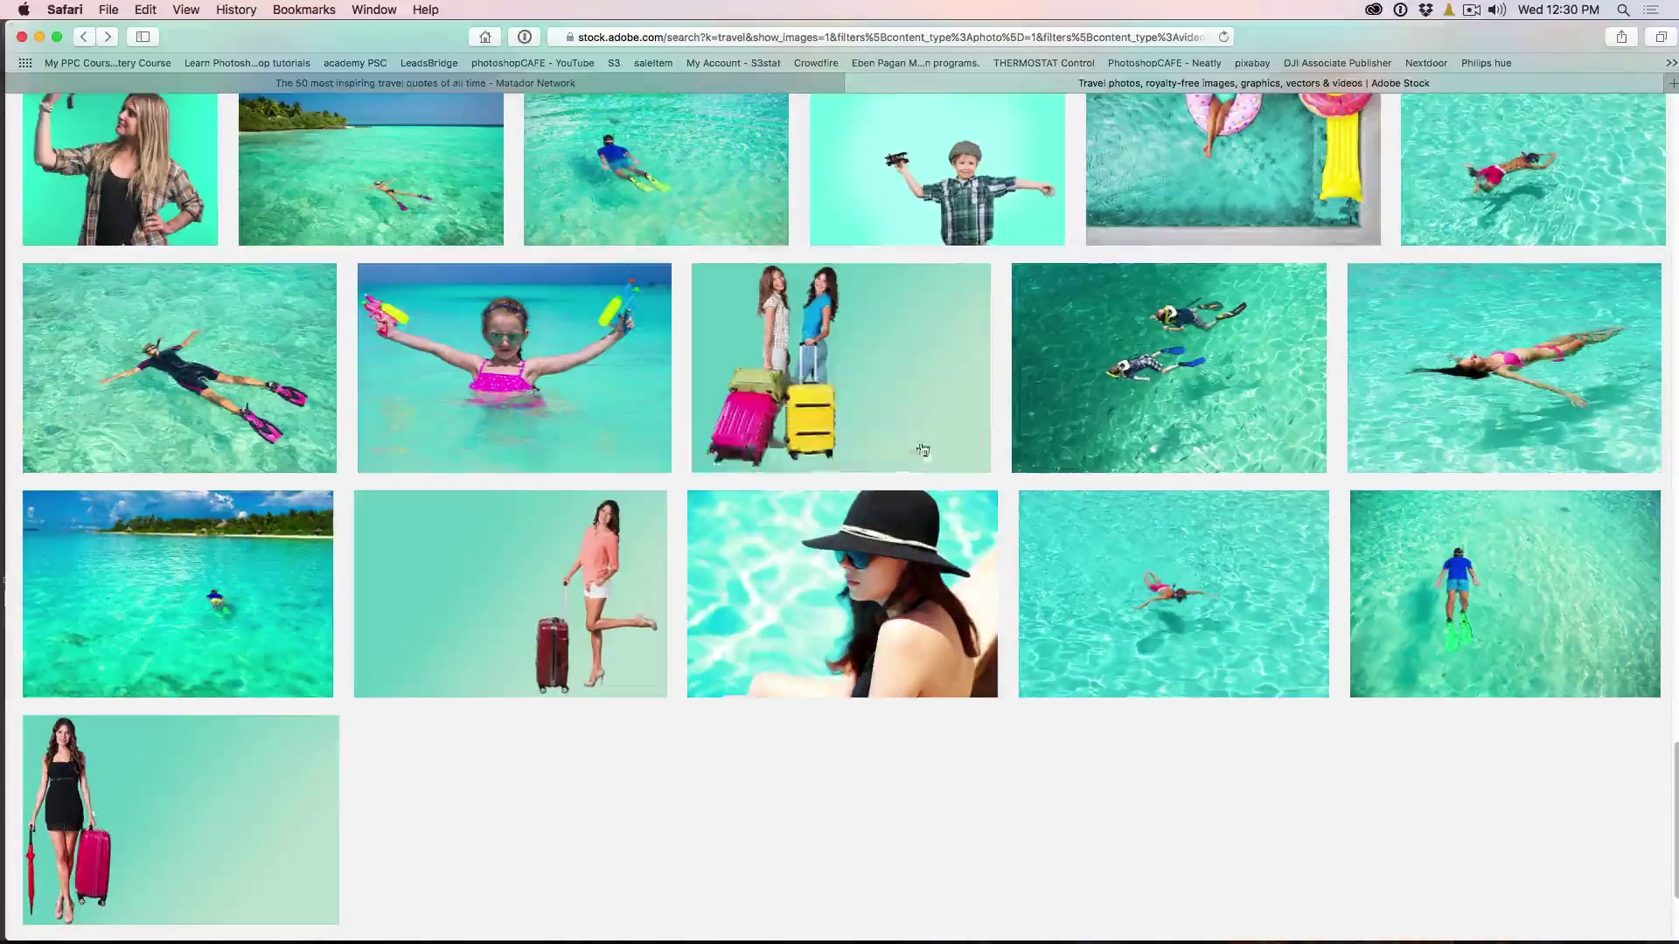
scroll(820, 316, up, 5)
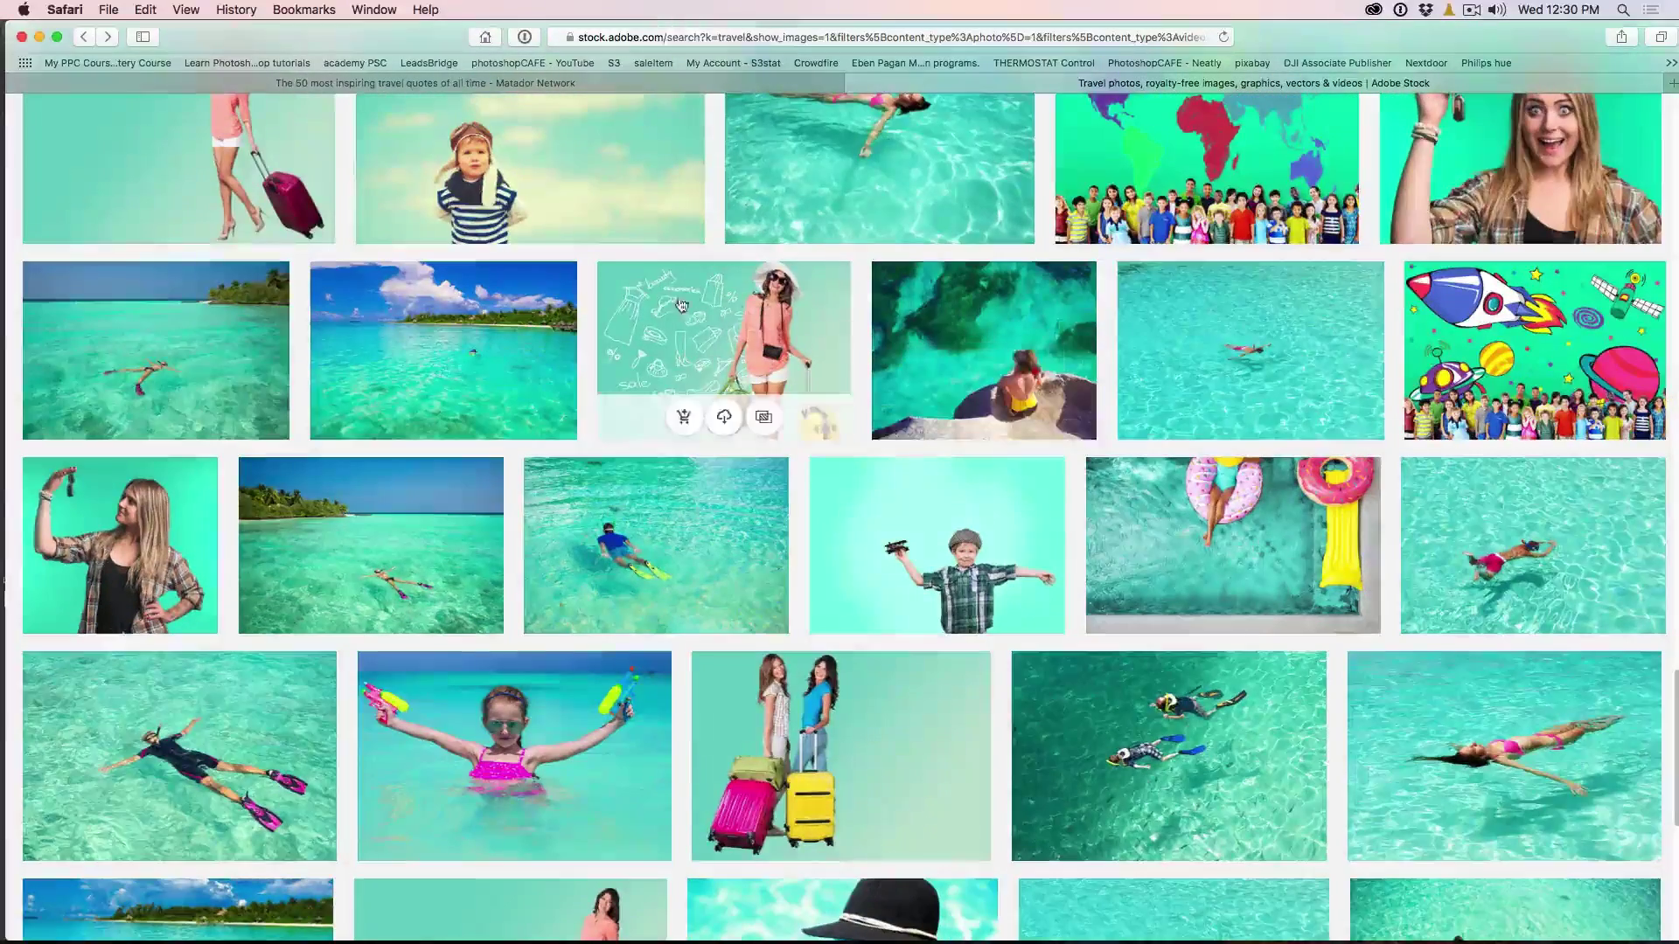
scroll(796, 315, down, 2)
Open the 'Tourist.' photo's details and browse all photos of the same model
click(791, 258)
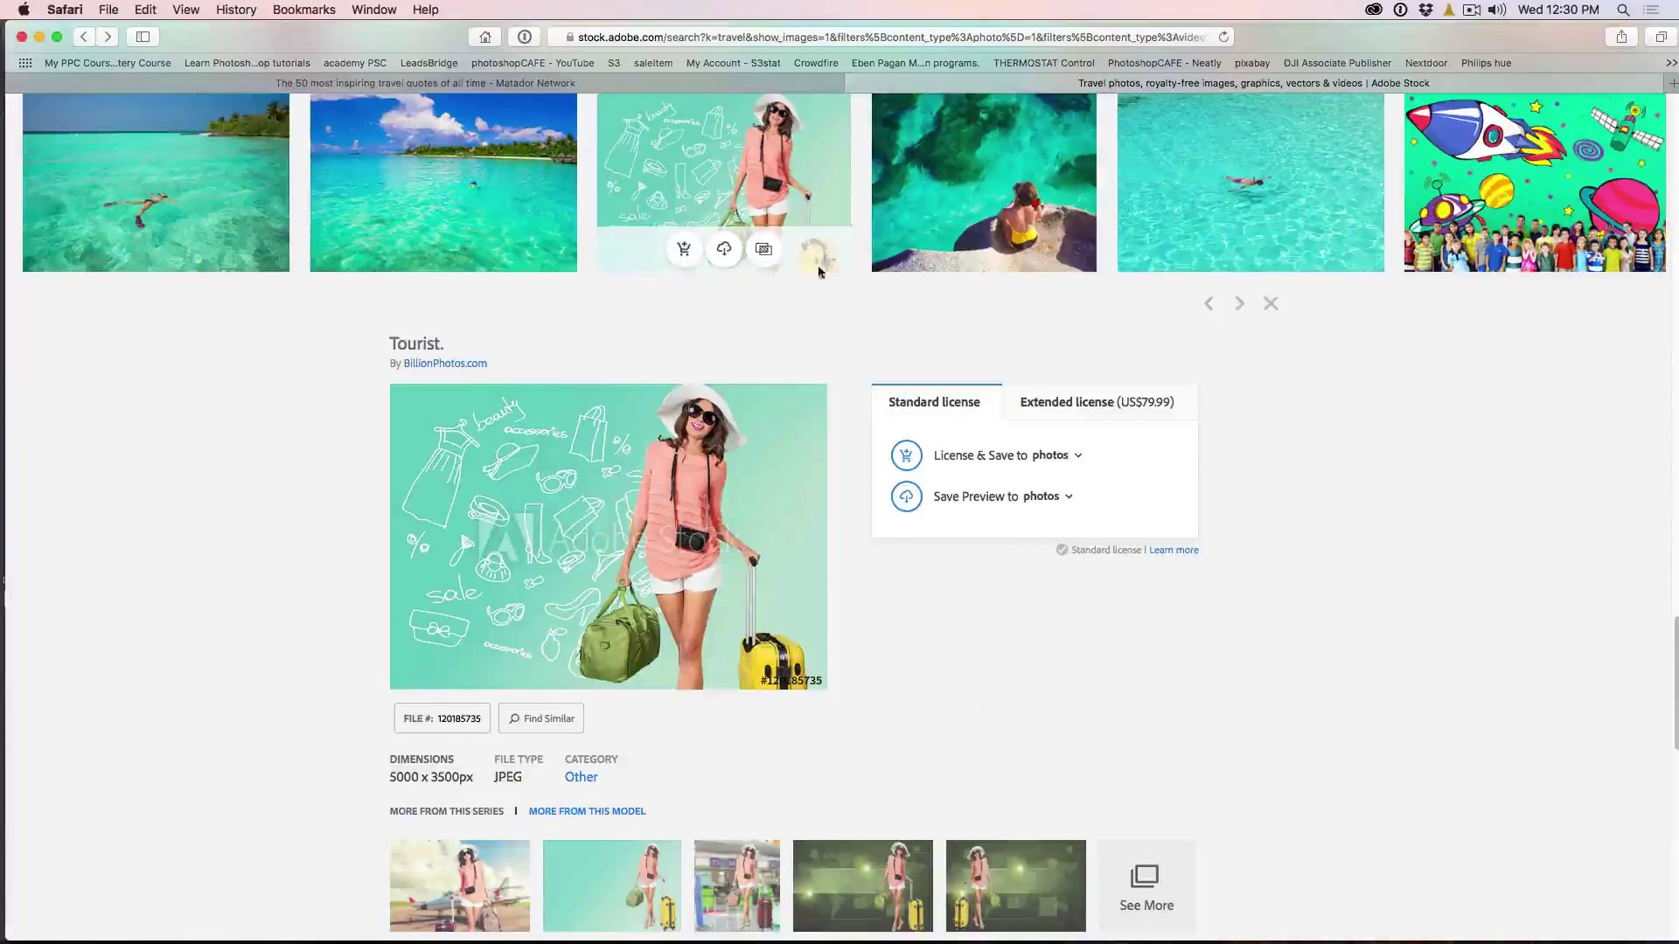
click(540, 808)
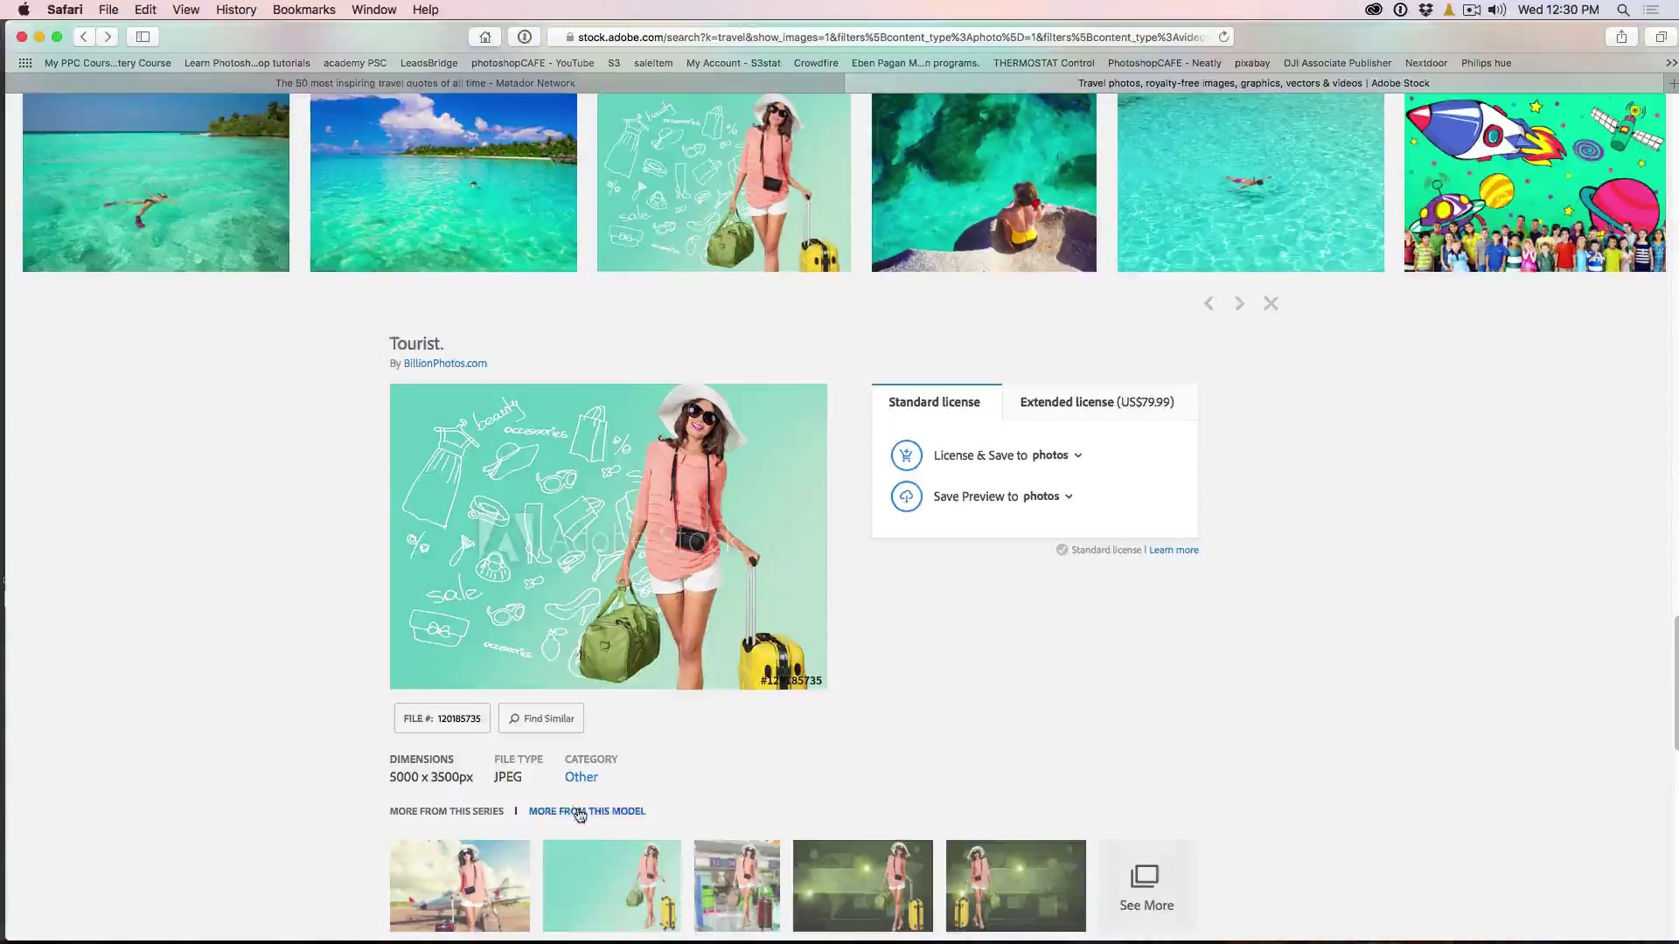
scroll(1292, 650, down, 5)
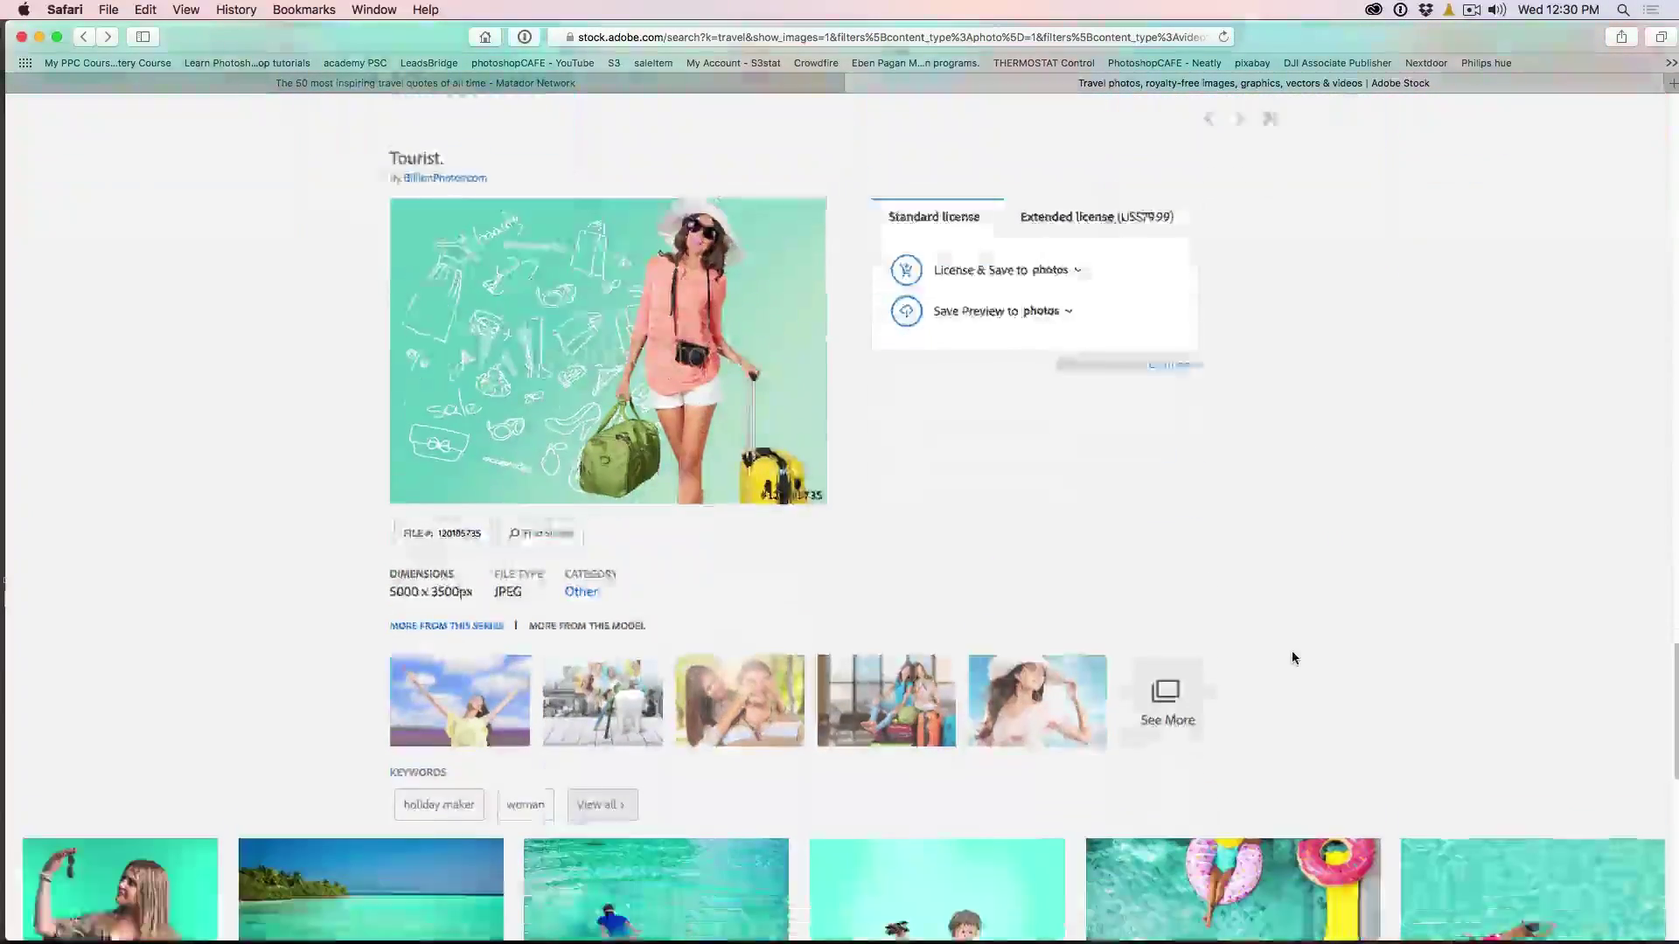
click(1177, 399)
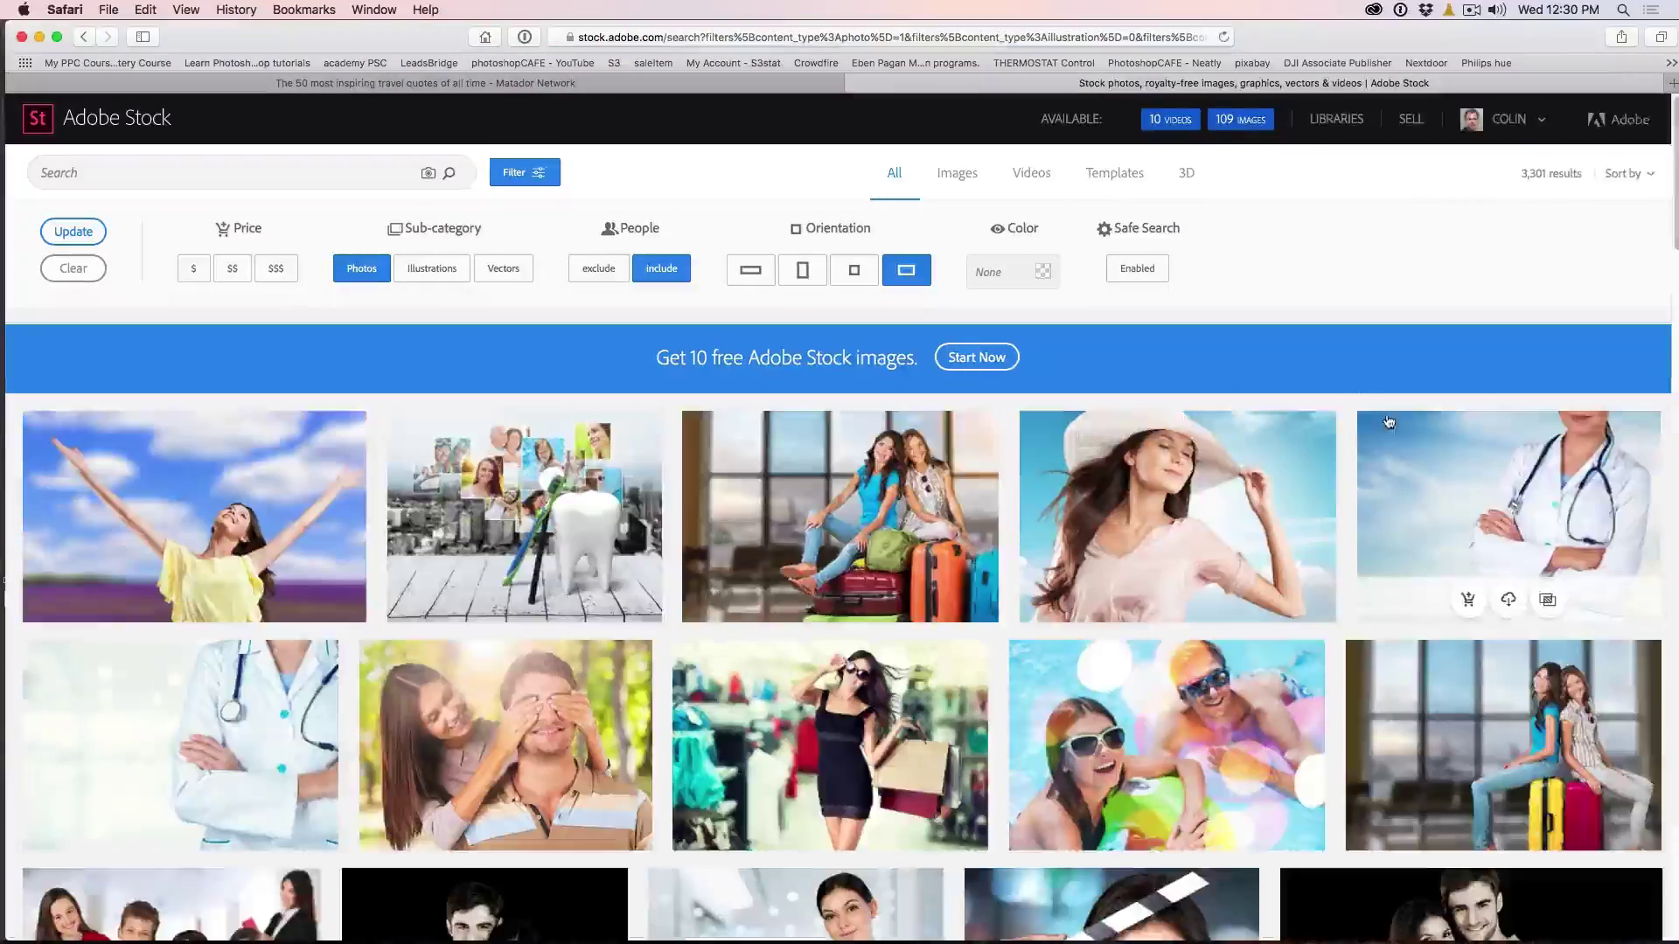
scroll(1376, 437, down, 3)
scroll(1375, 437, down, 10)
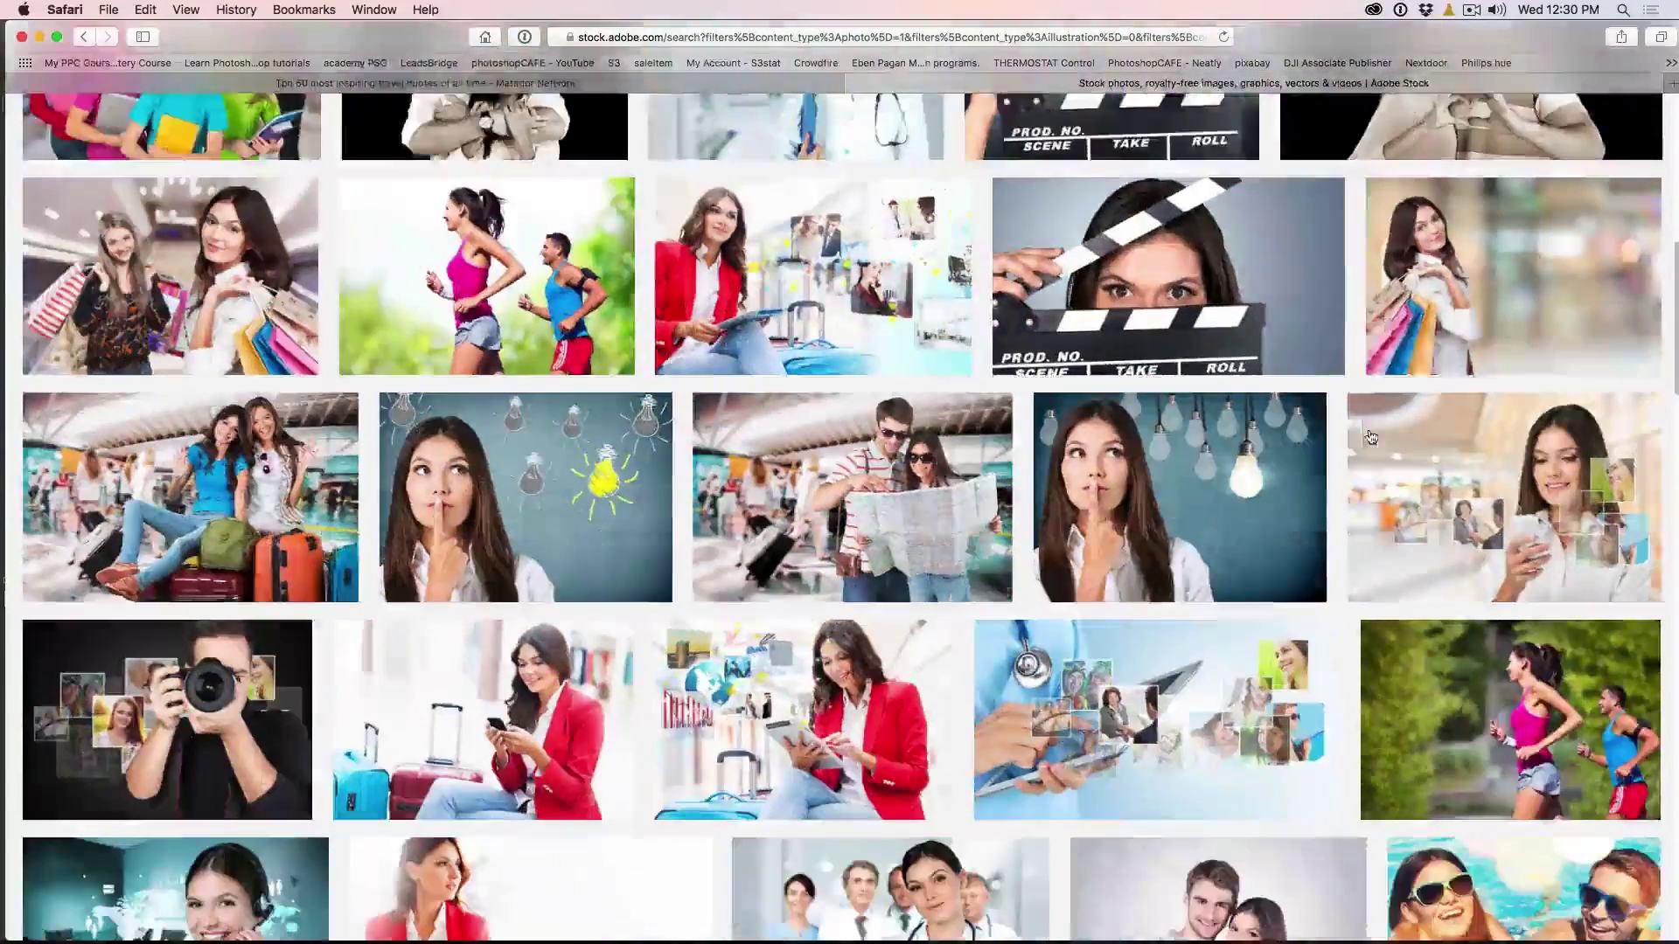
scroll(1298, 446, down, 9)
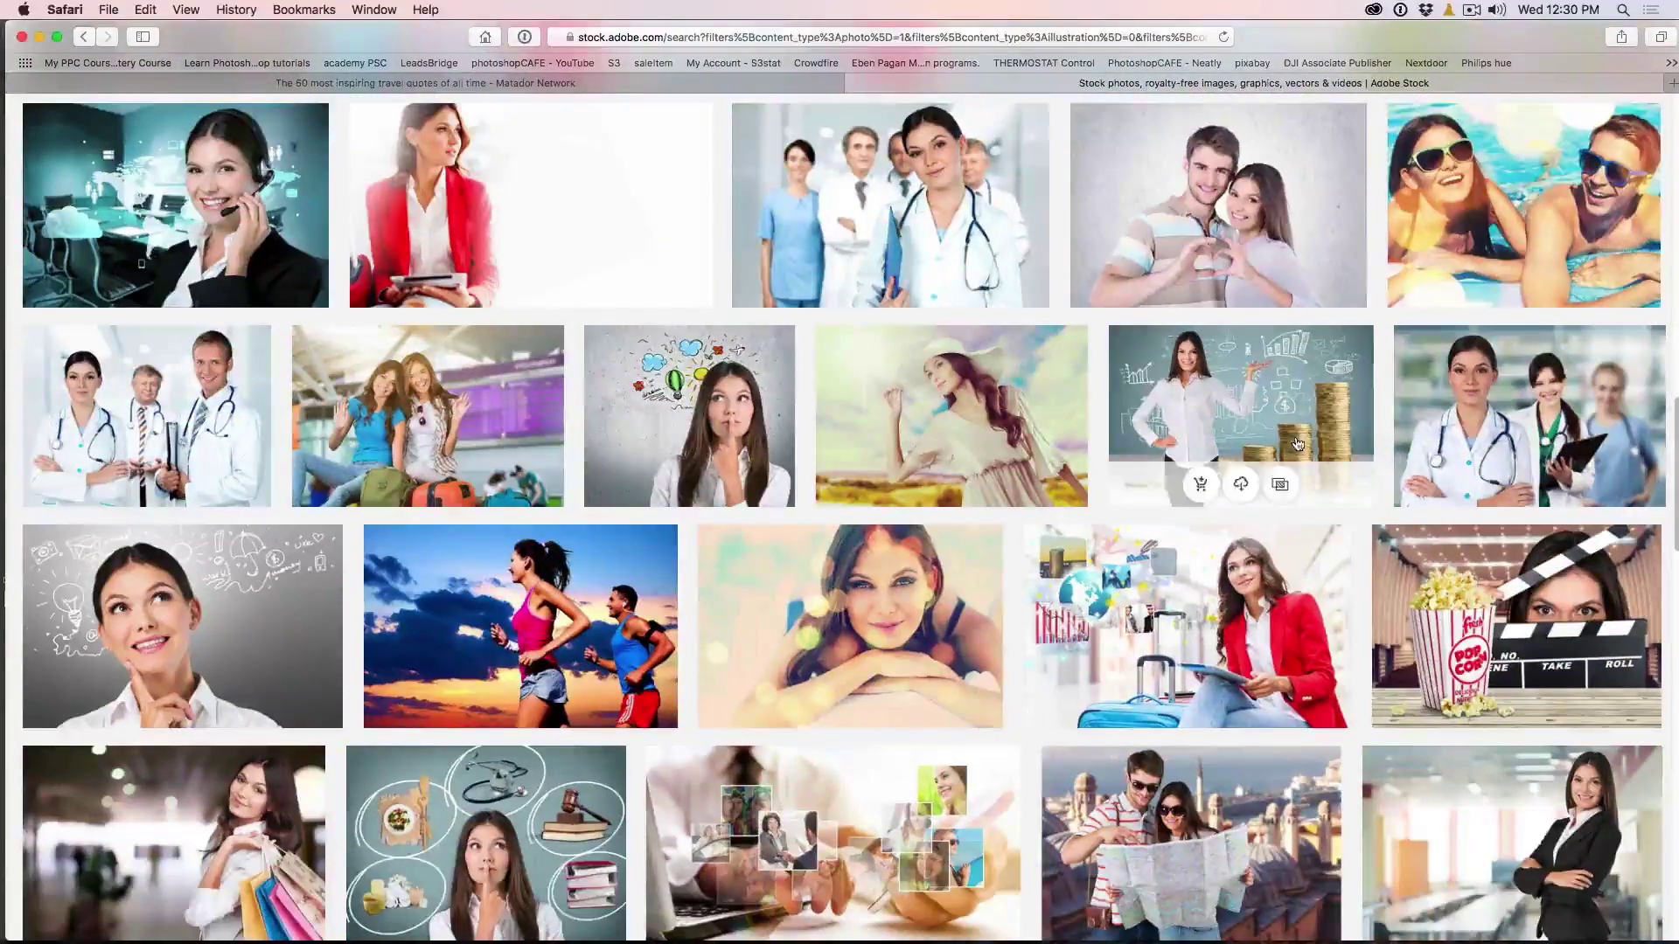
scroll(1298, 445, up, 4)
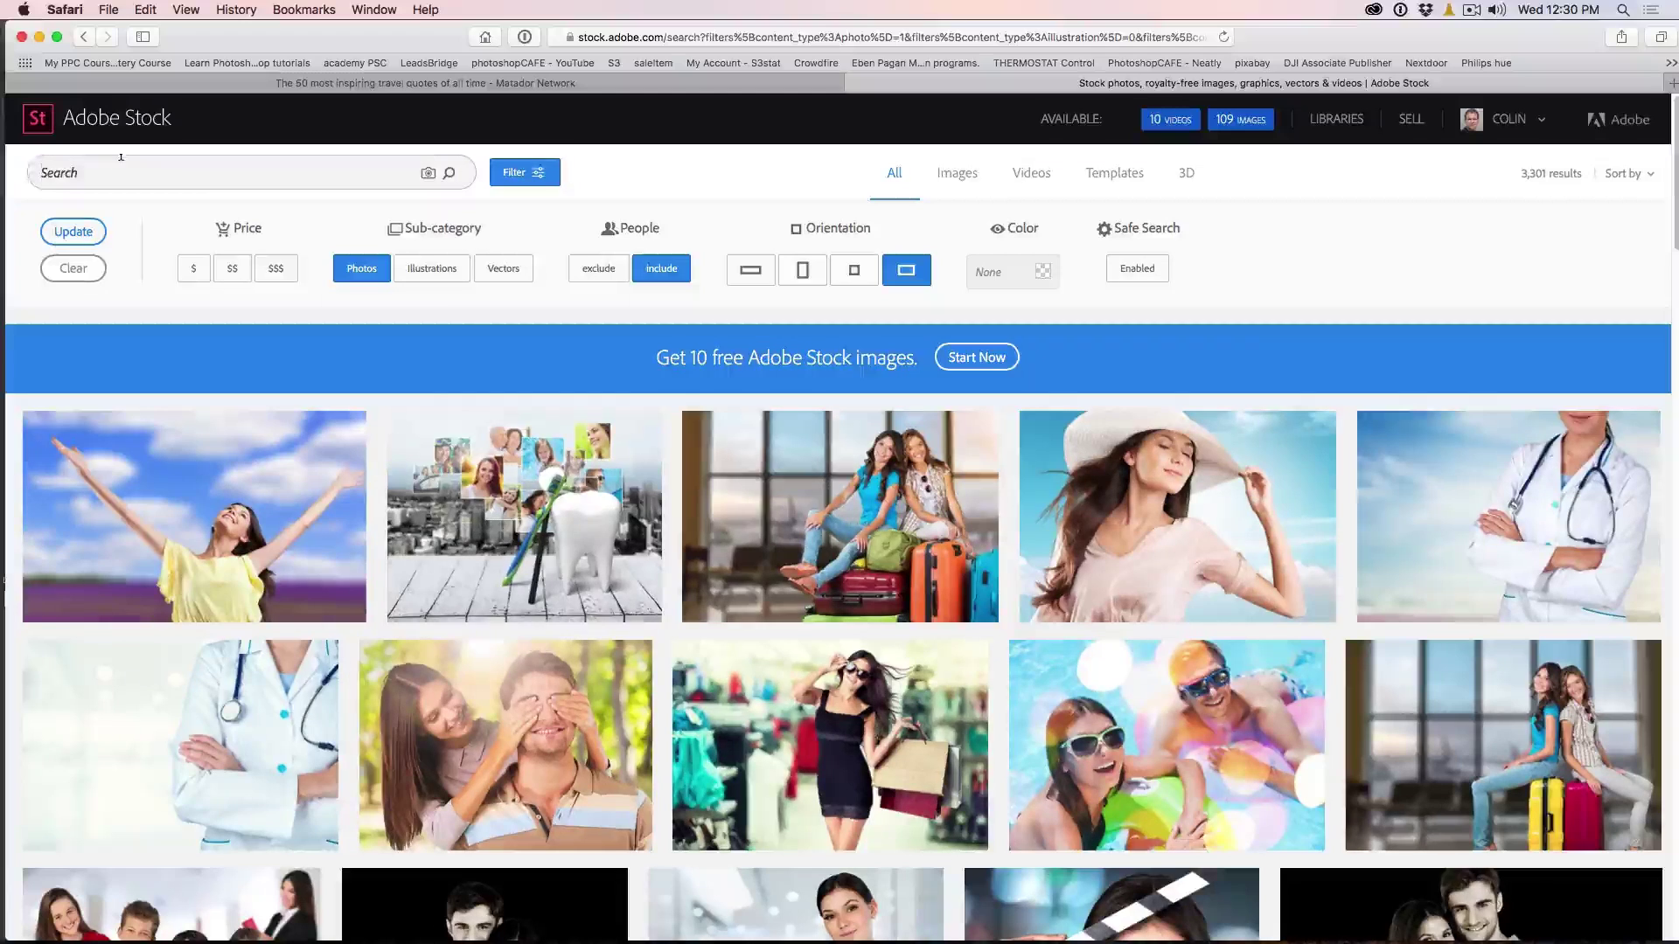
Search for 'travel city' and set the colour filter to ochre #BD8711
text(travel )
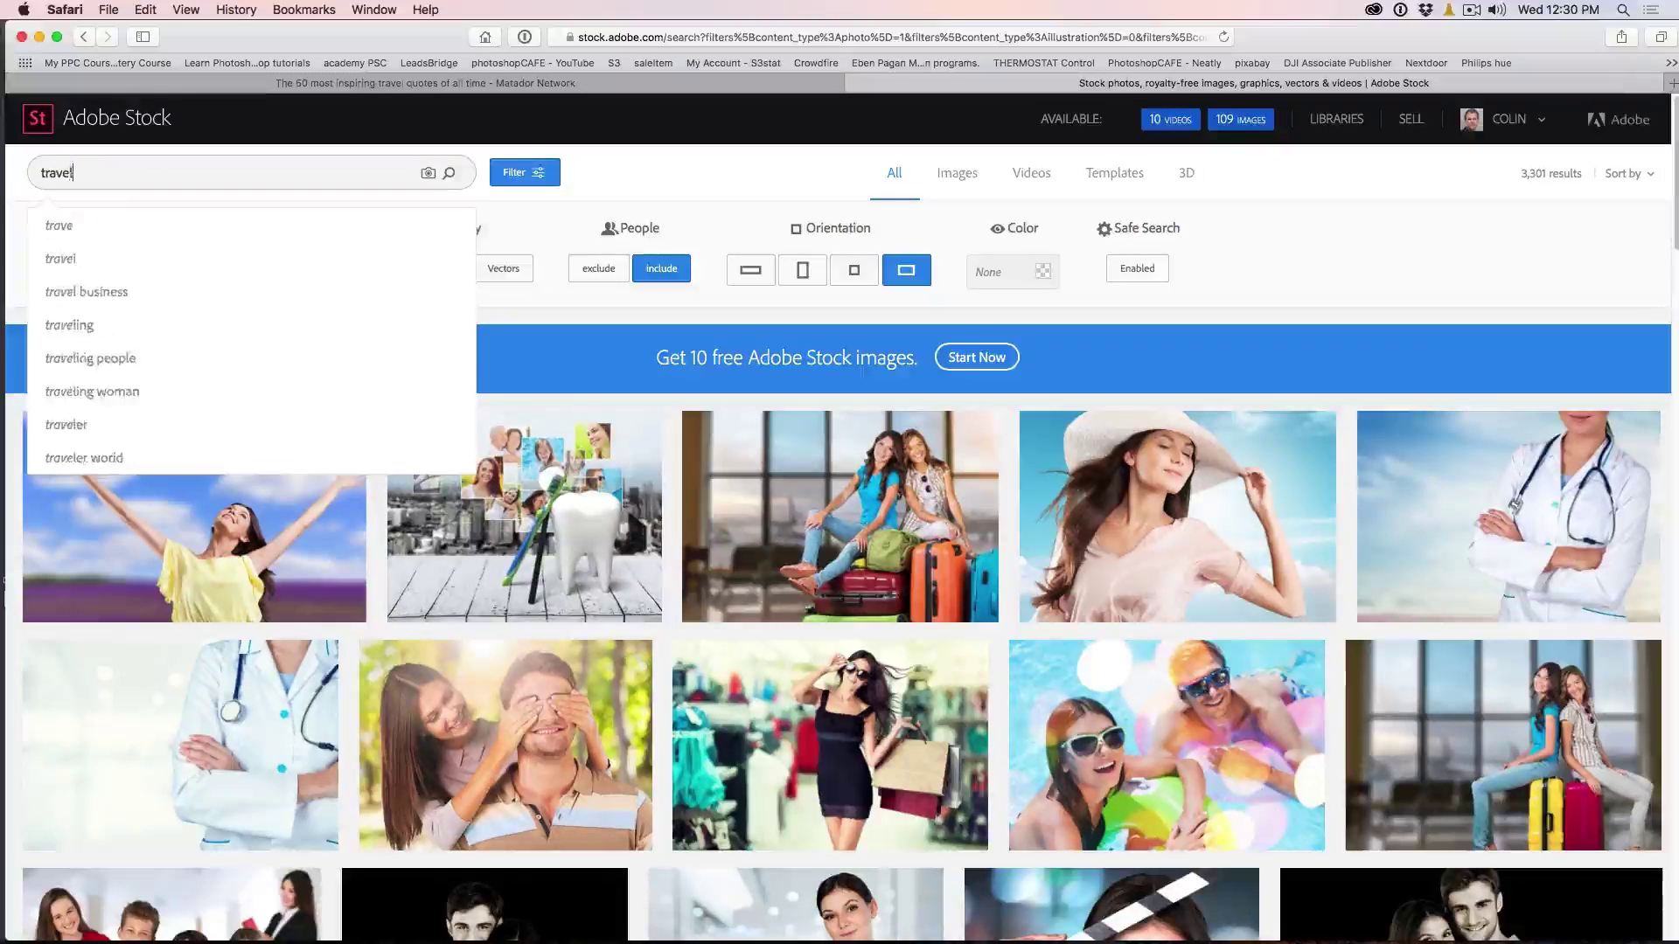
text(city)
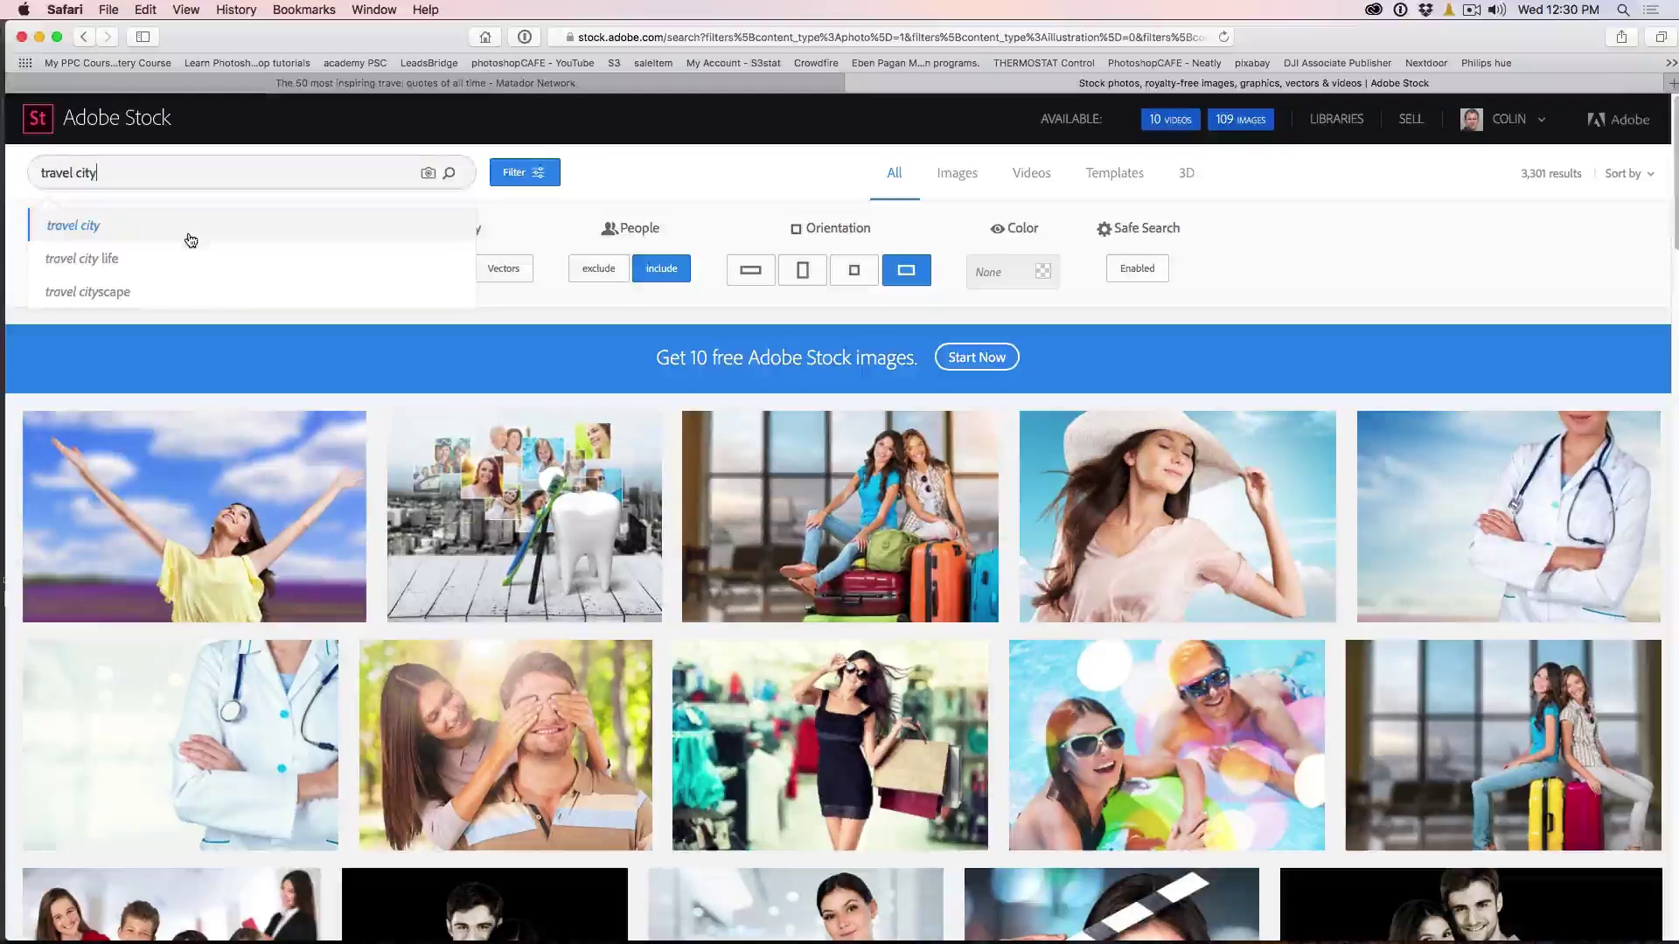
click(997, 272)
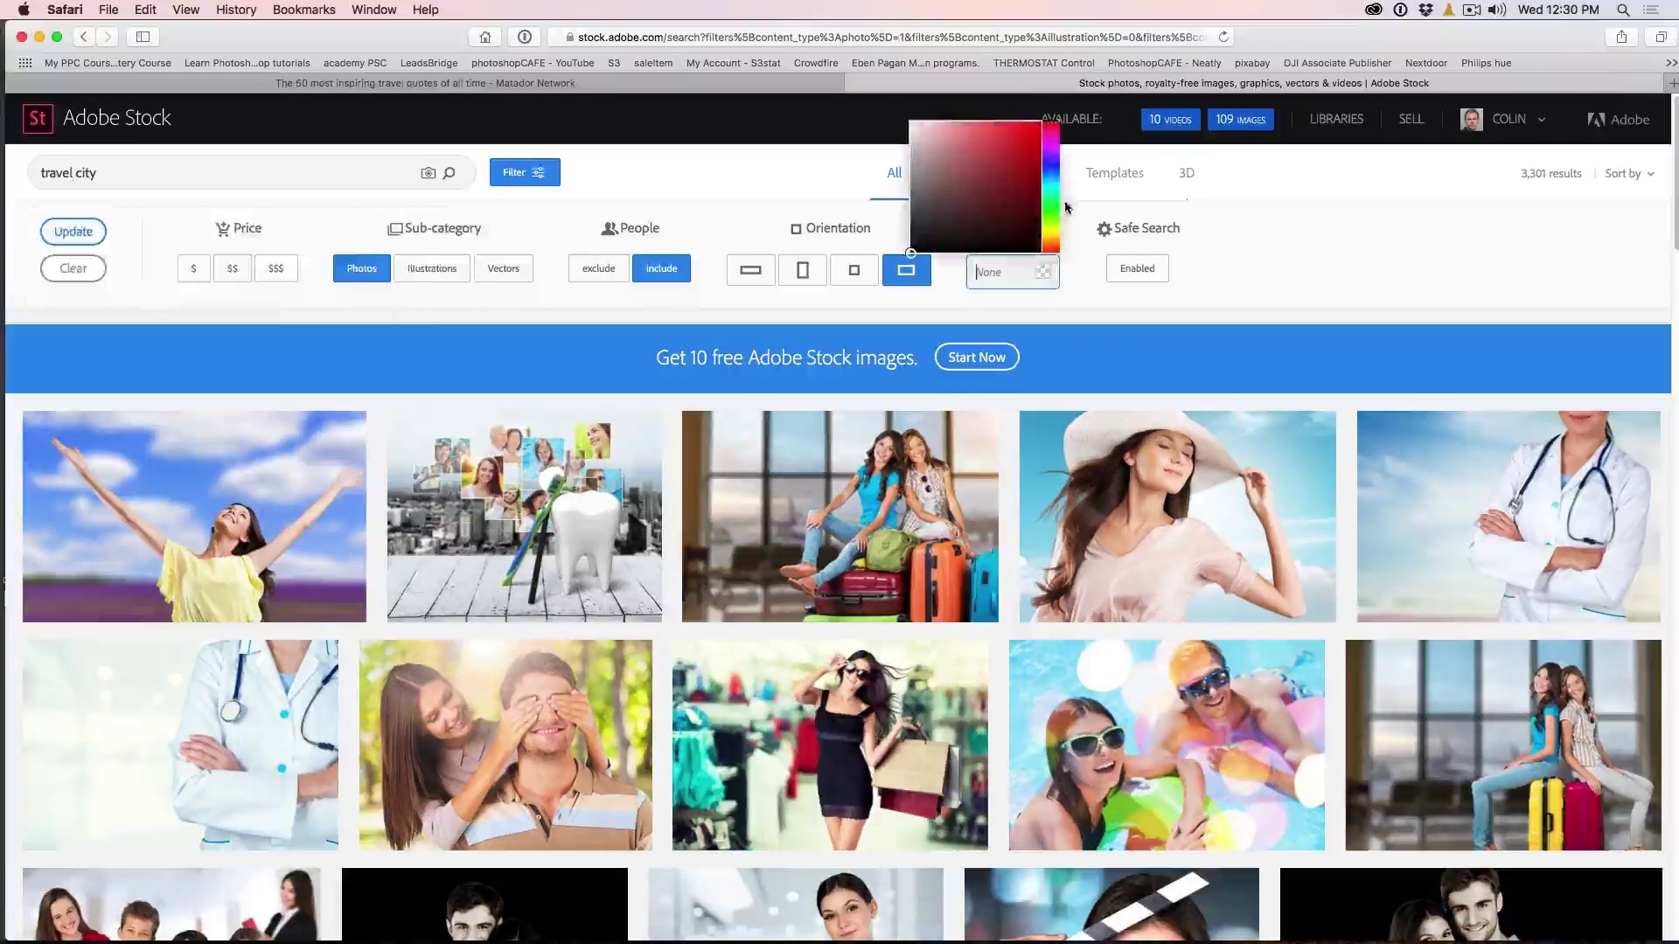
drag(1049, 211, 1050, 238)
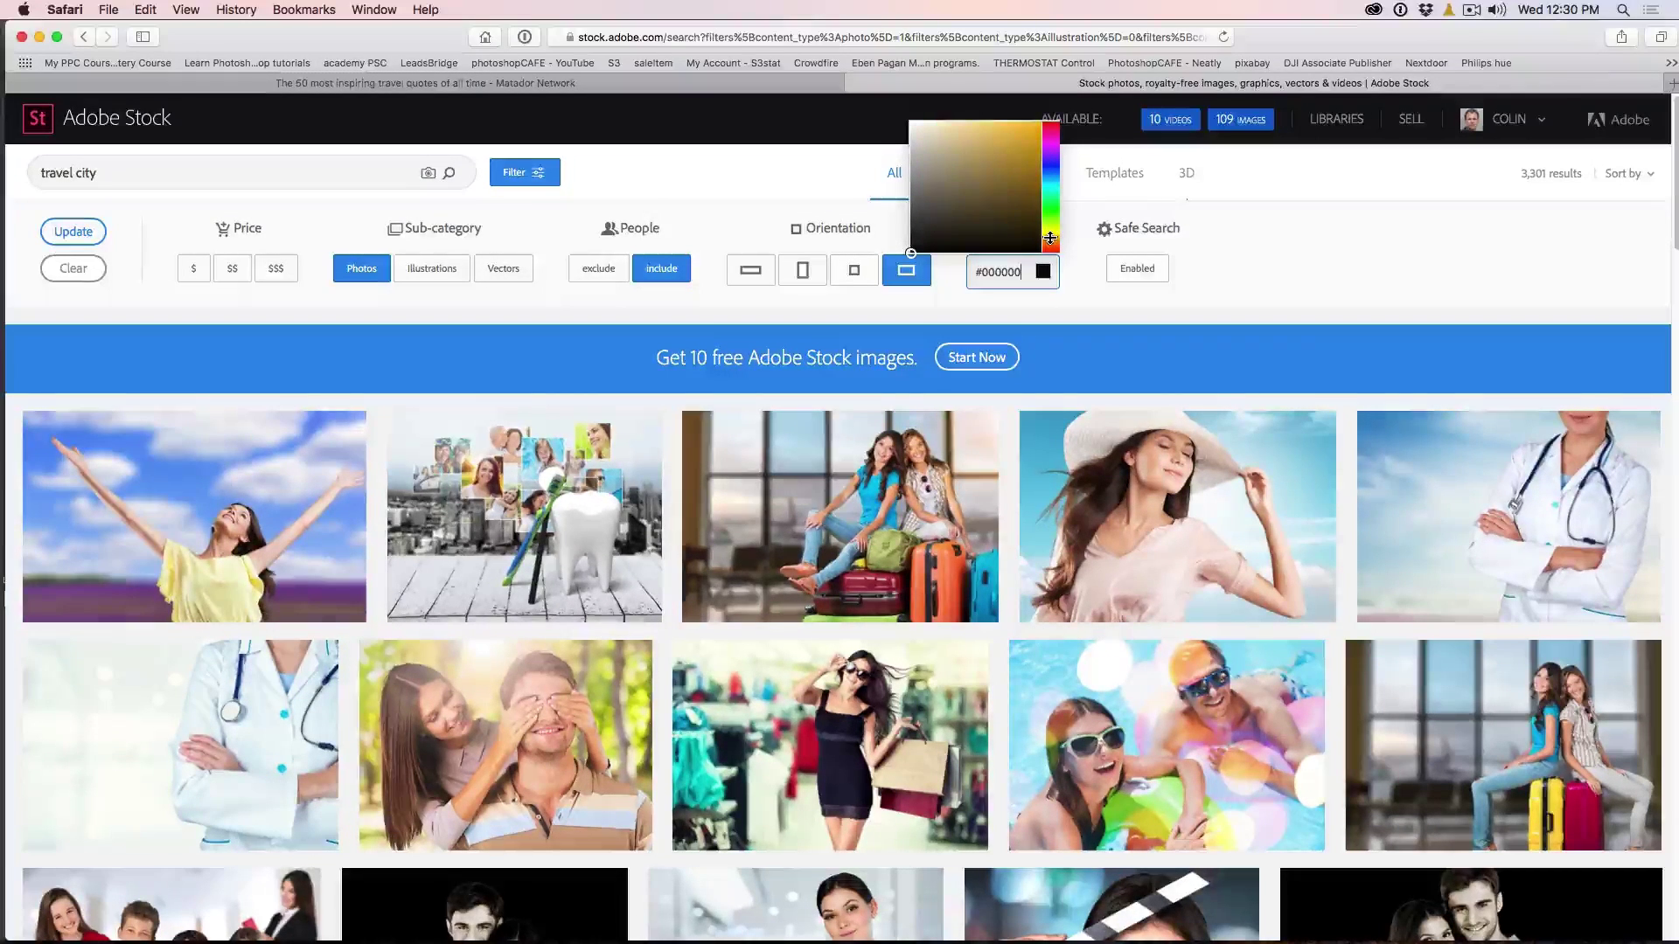
click(1021, 129)
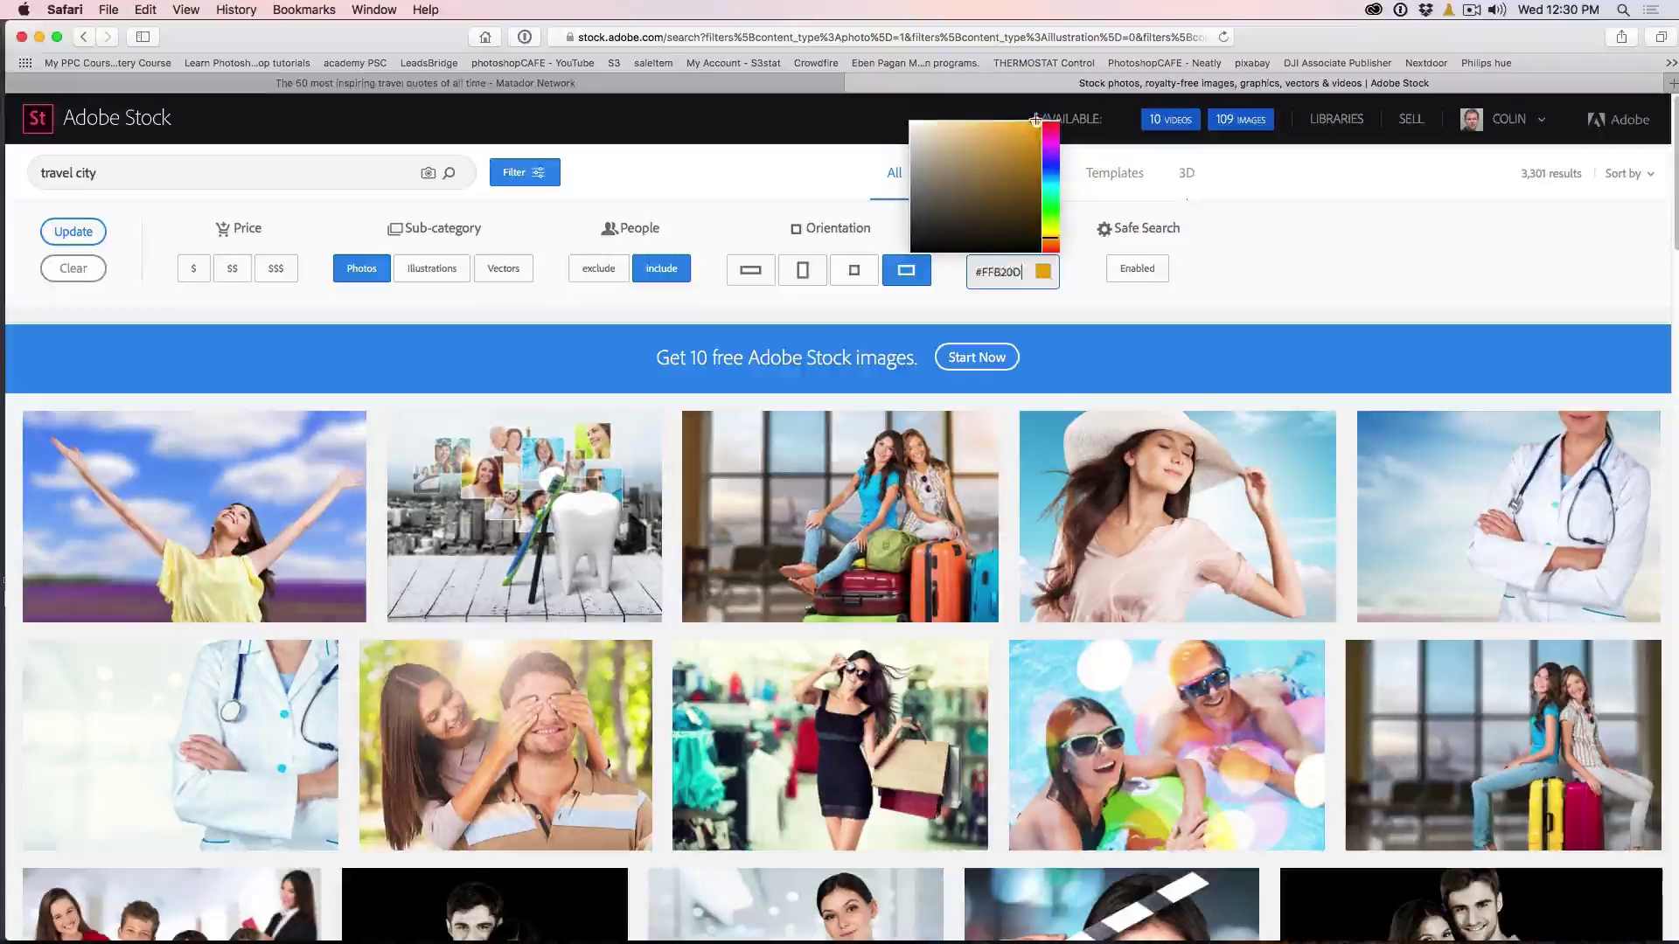
mouse_move(1022, 129)
mouse_down()
mouse_move(998, 162)
mouse_move(1031, 157)
mouse_up()
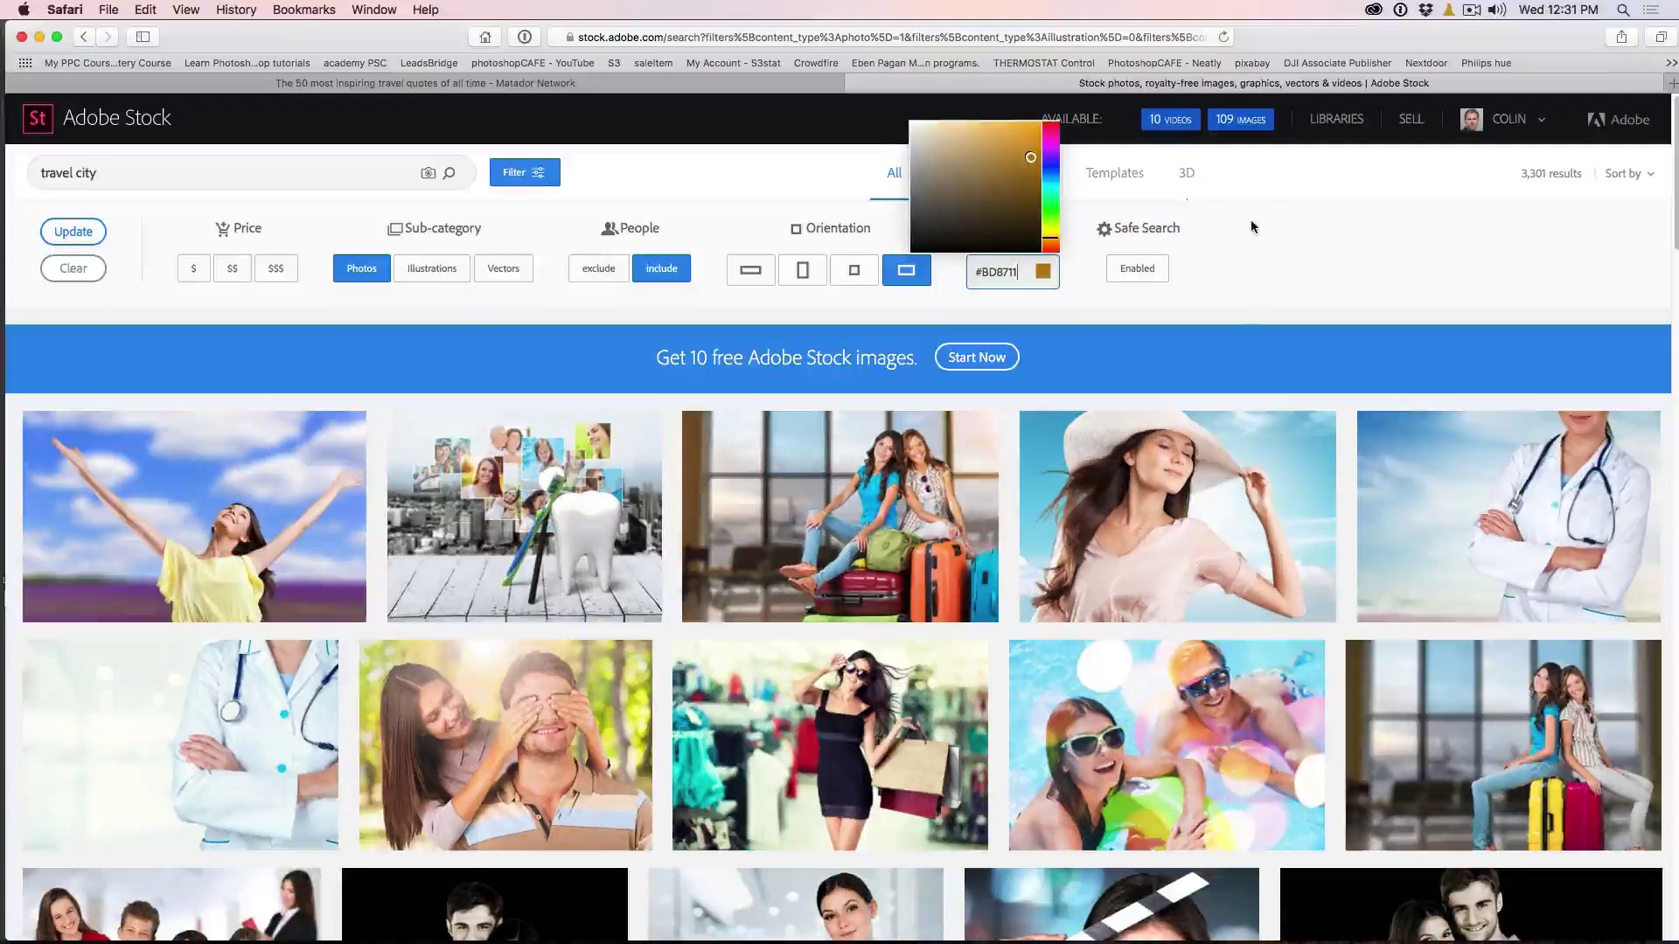
Apply the colour filter and browse the 500 travel city results
click(93, 234)
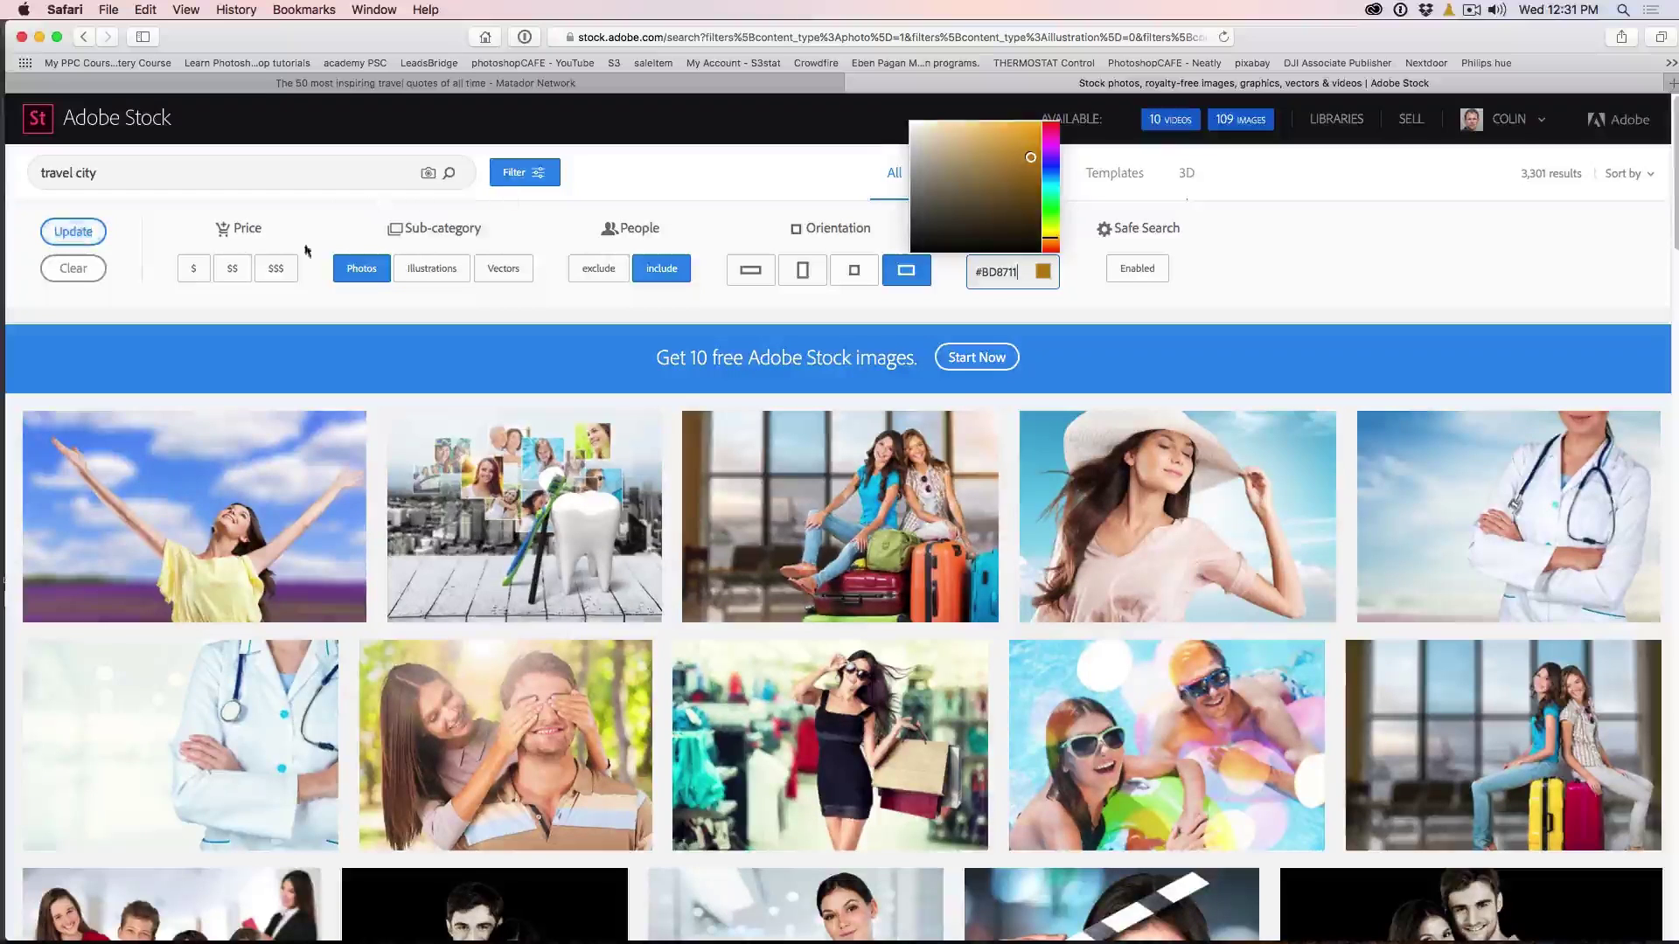
click(73, 232)
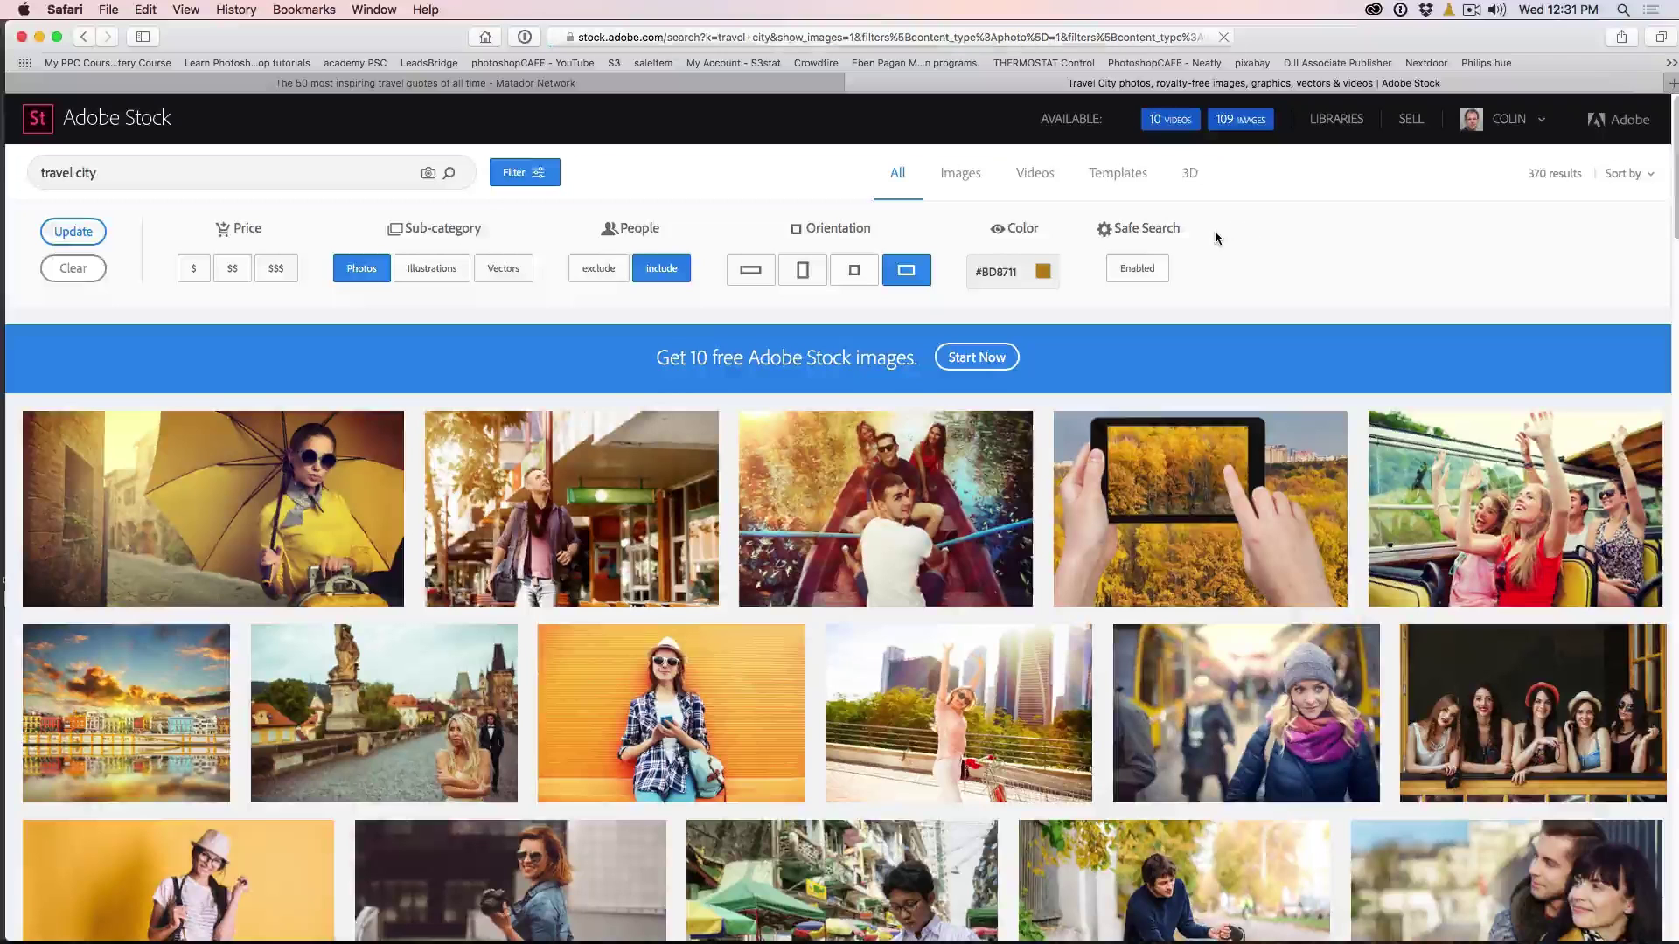
scroll(1282, 241, down, 3)
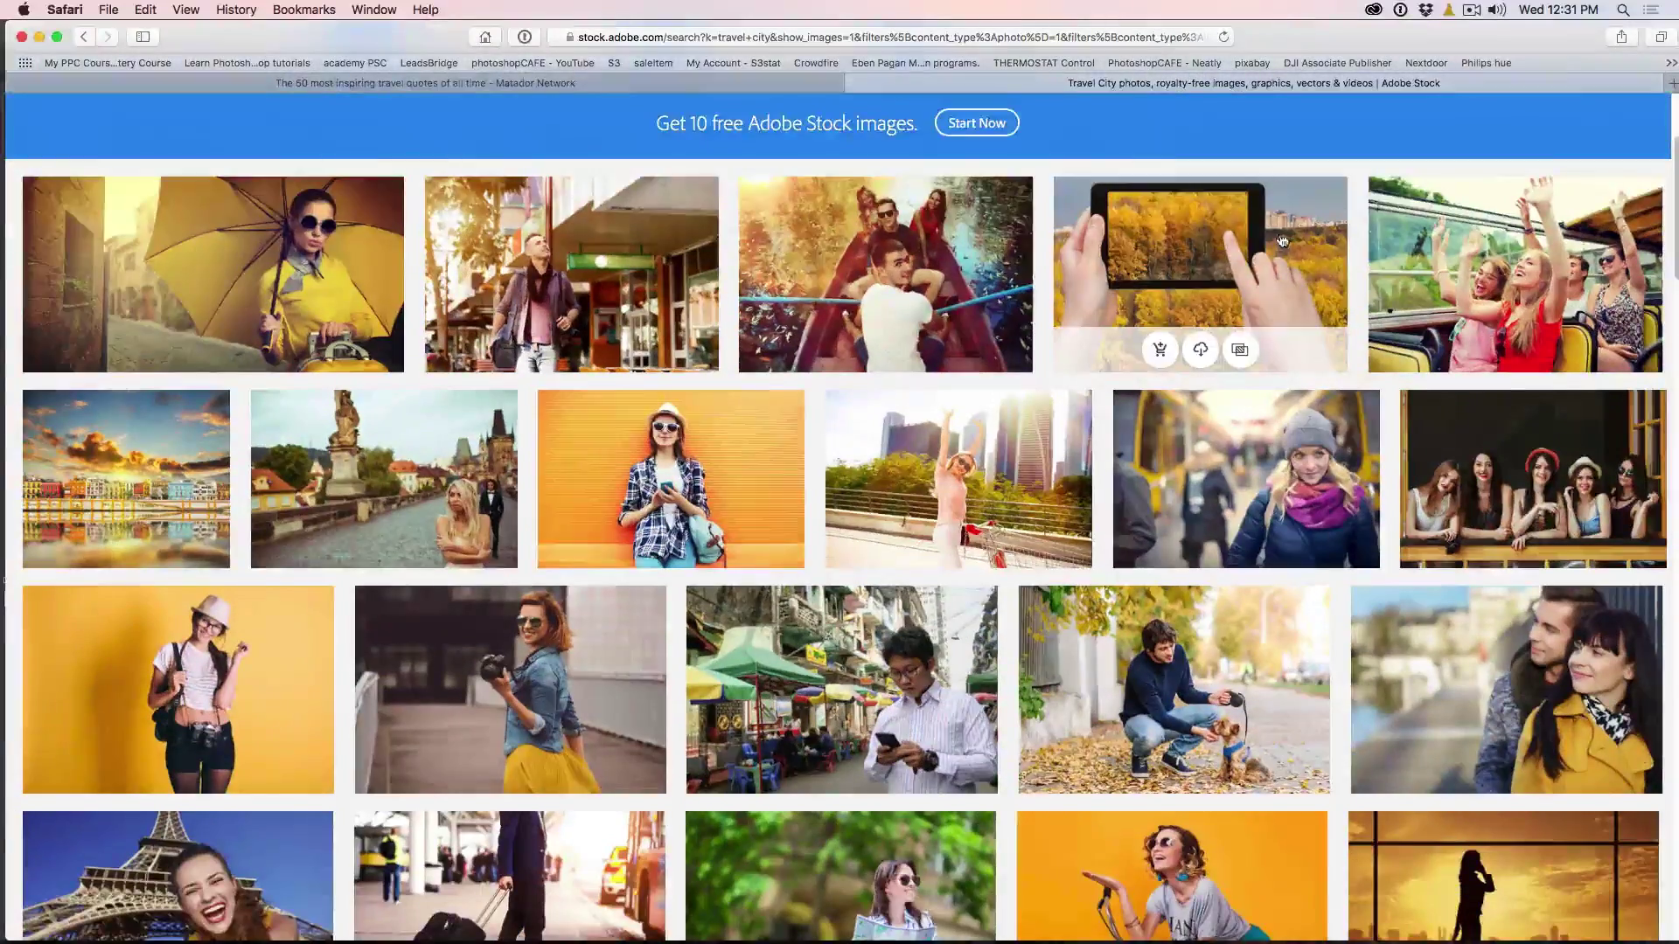
scroll(1282, 241, down, 3)
scroll(1067, 249, down, 3)
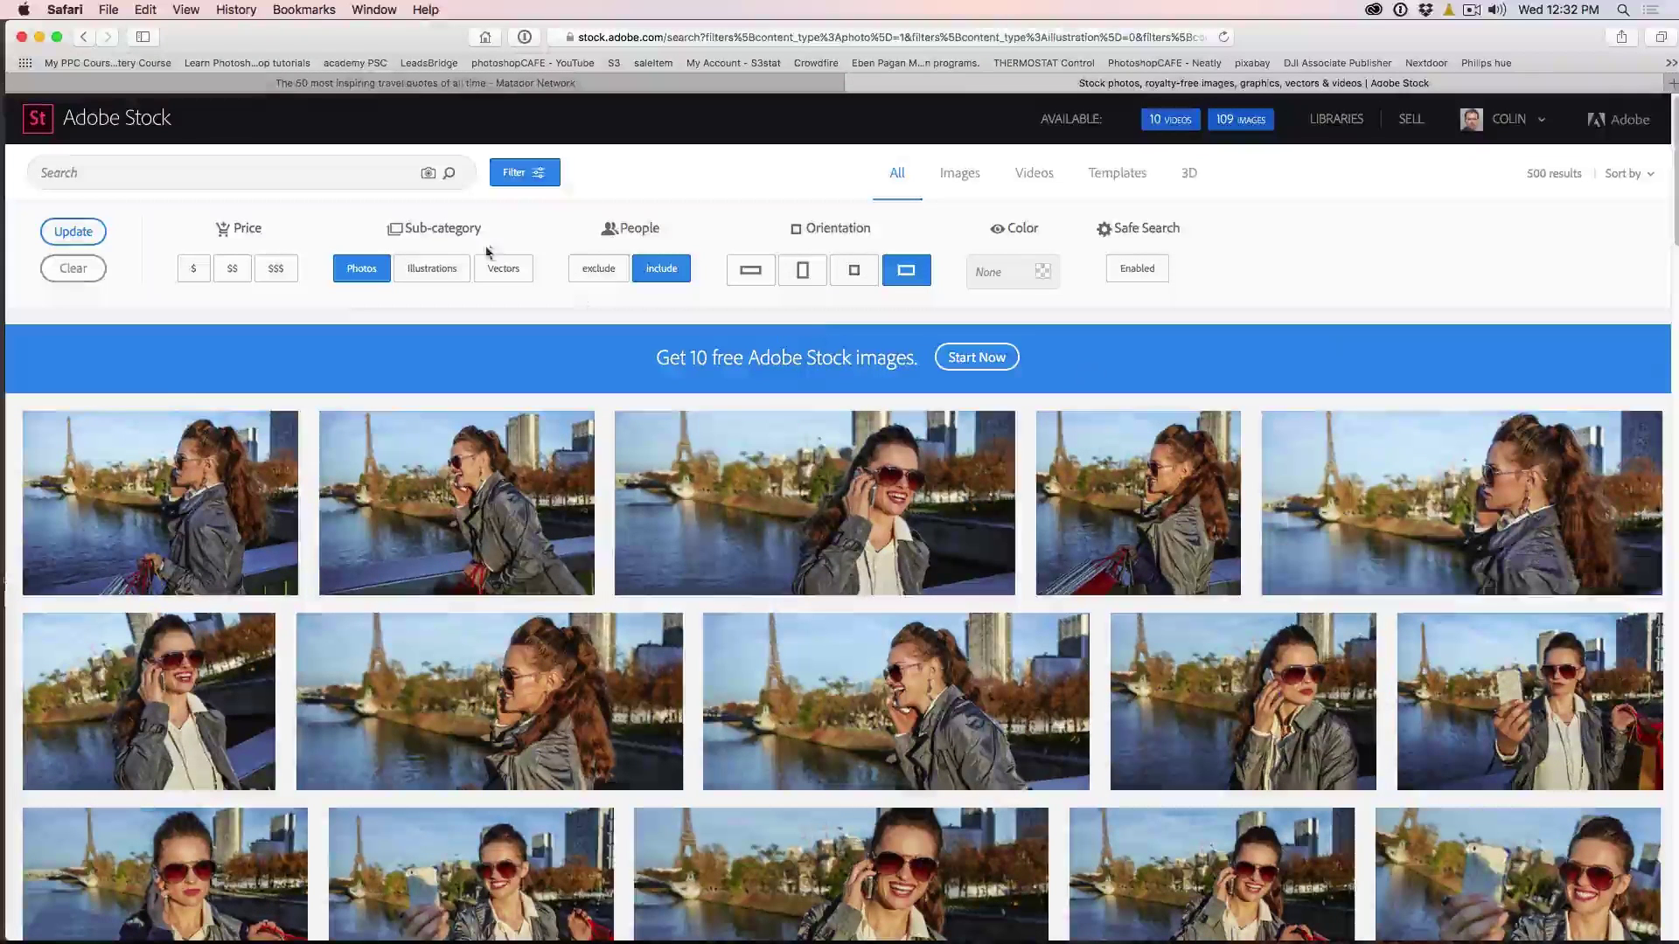
Run a visual search using the uploaded sunsetnewport.jpg sunset image
click(428, 174)
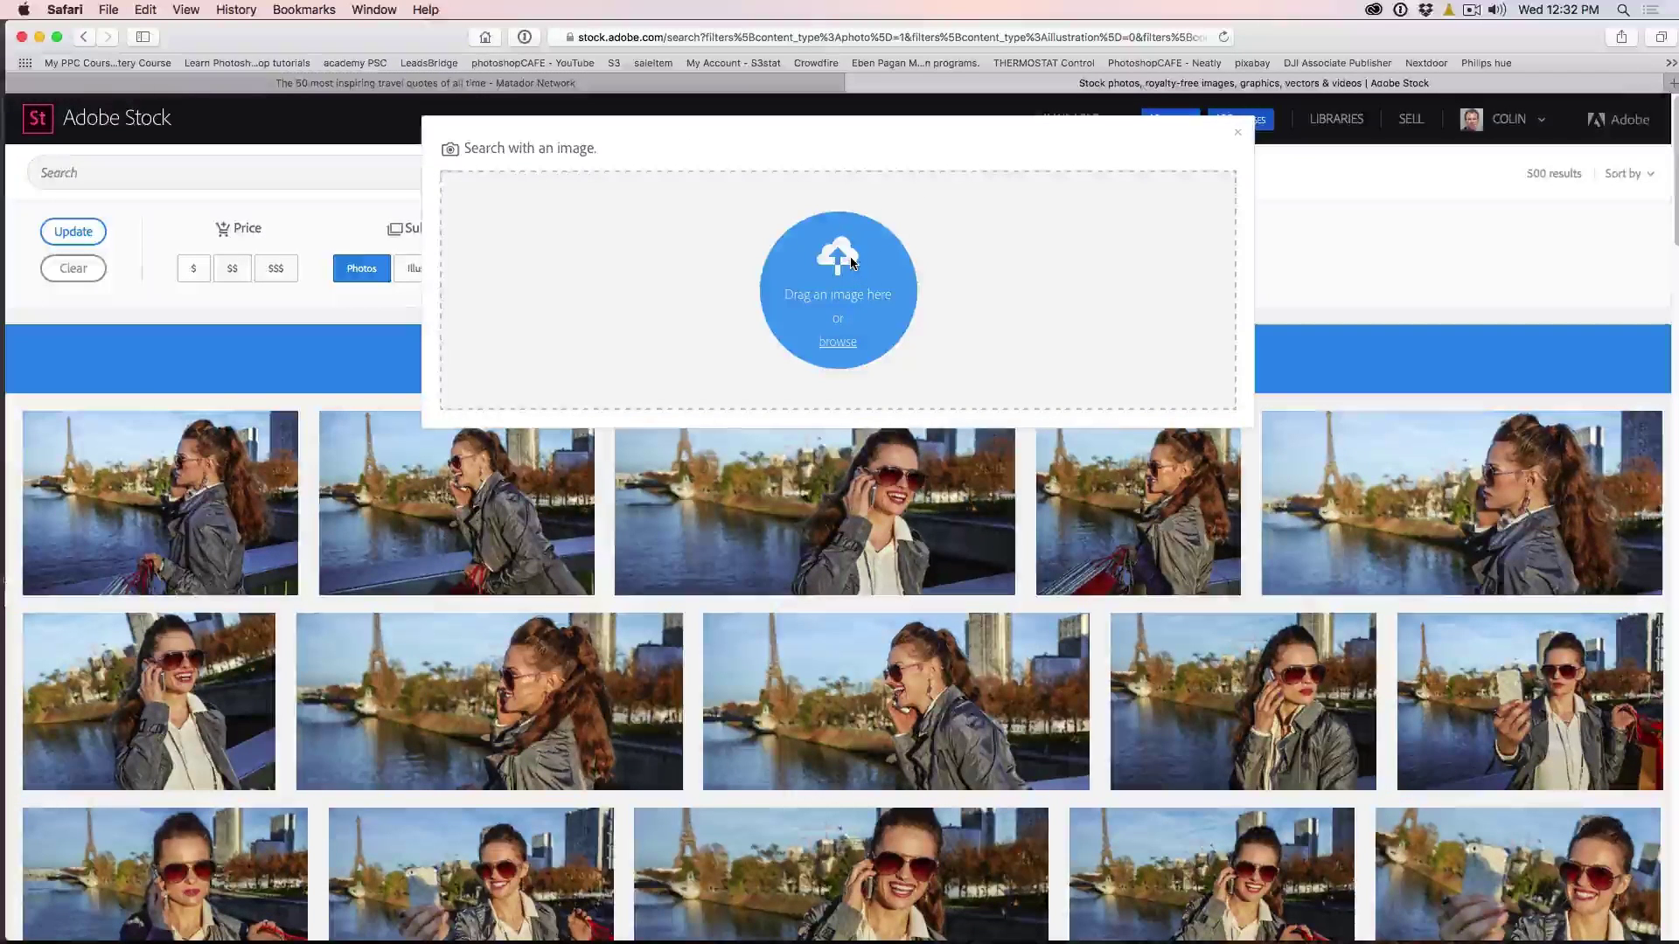
click(838, 343)
key(space)
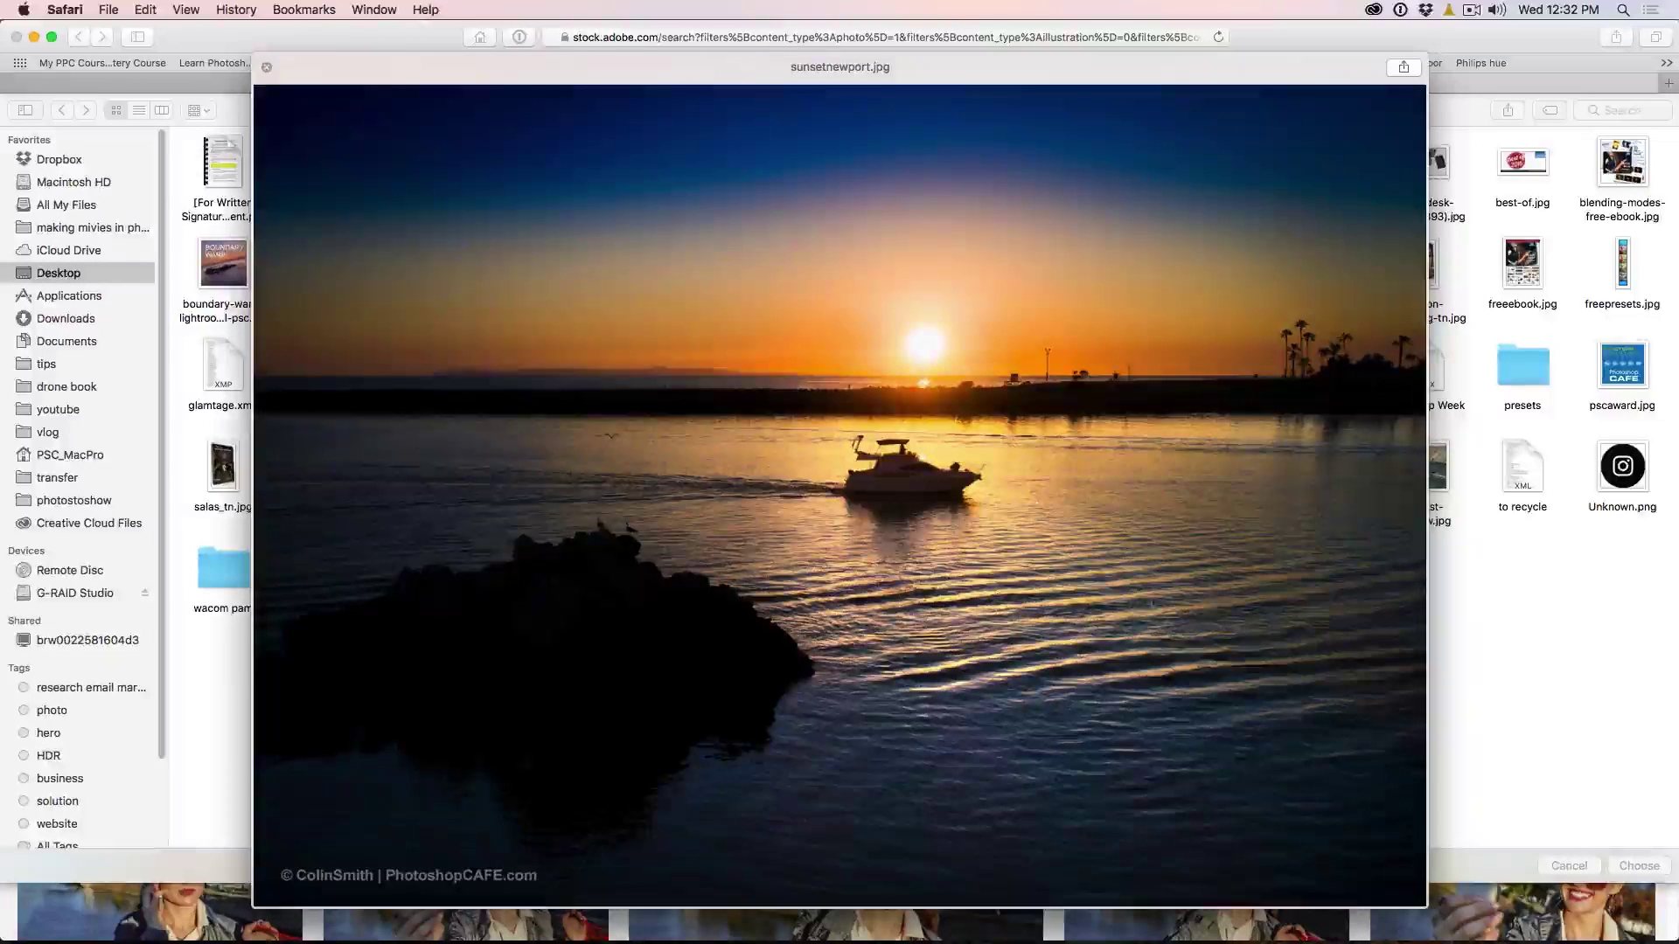
key(Return)
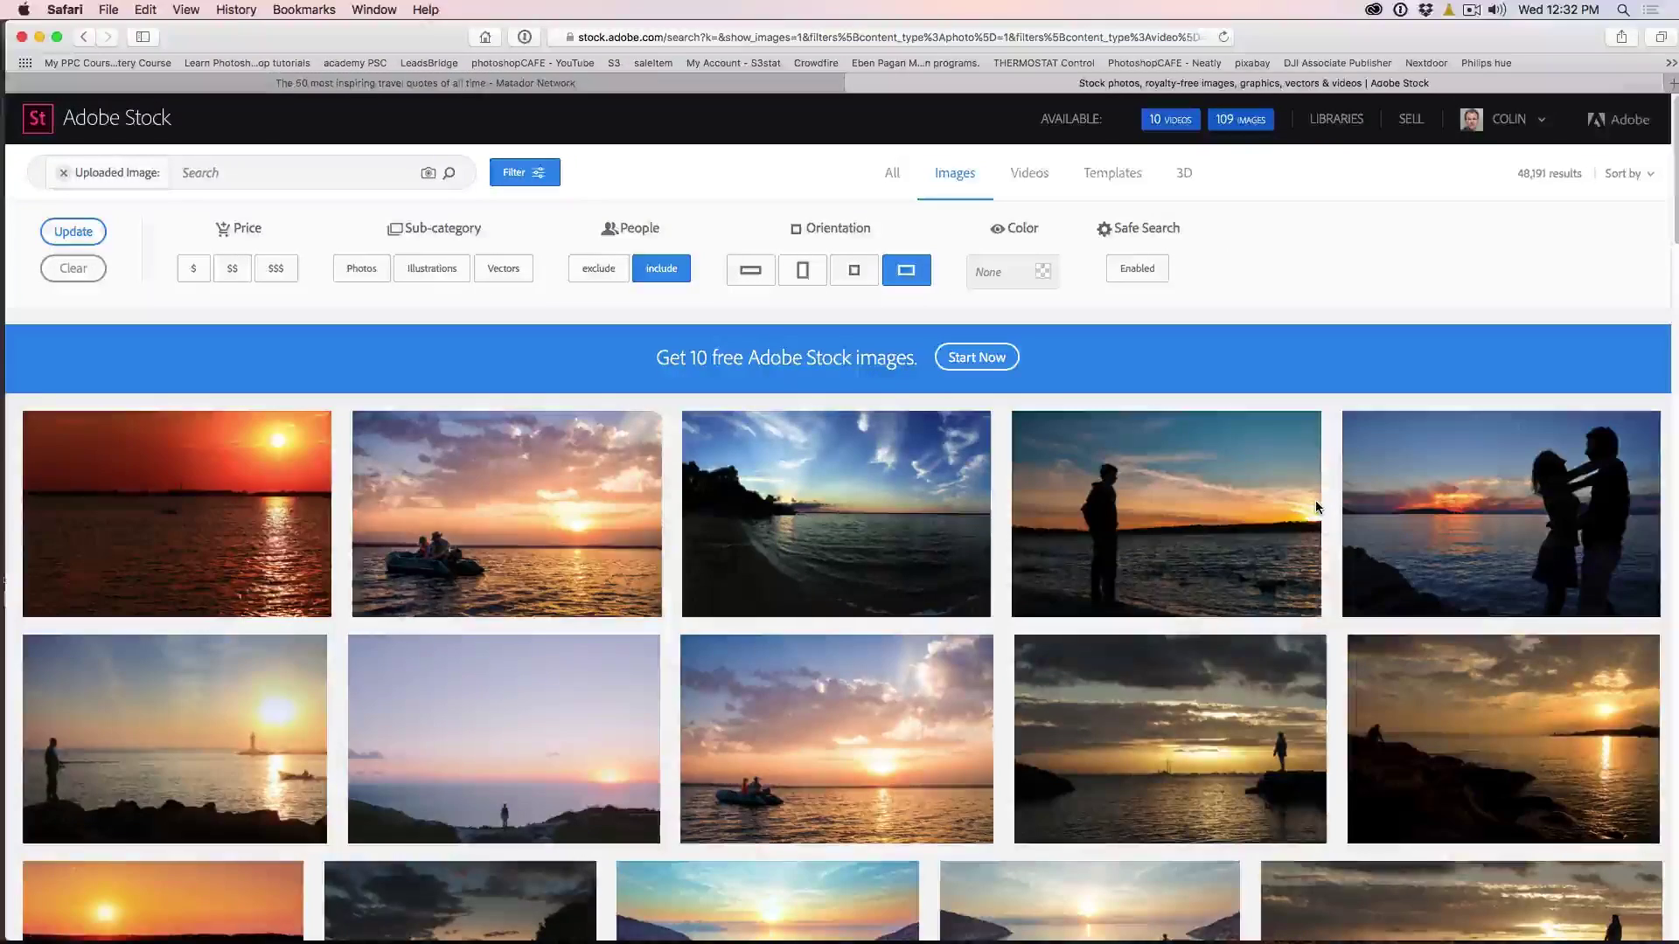
Save the silhouetted fisherman sunset photo's preview to a new 'travel' library
mouse_move(1223, 472)
scroll(1224, 464, down, 5)
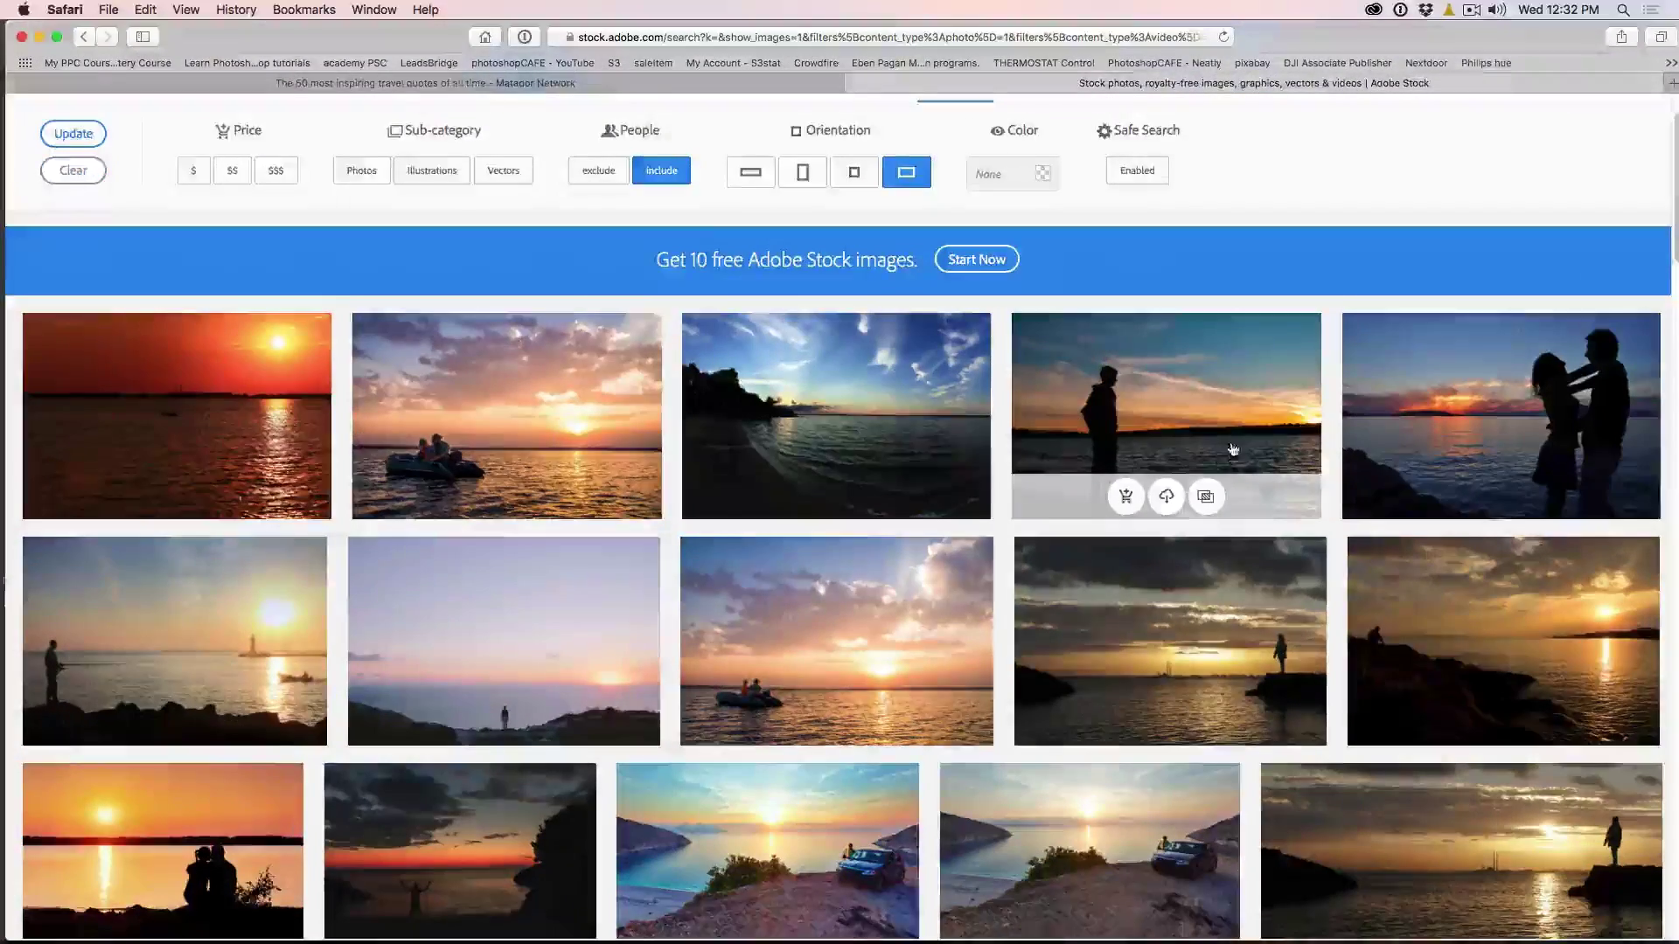
scroll(1229, 446, down, 8)
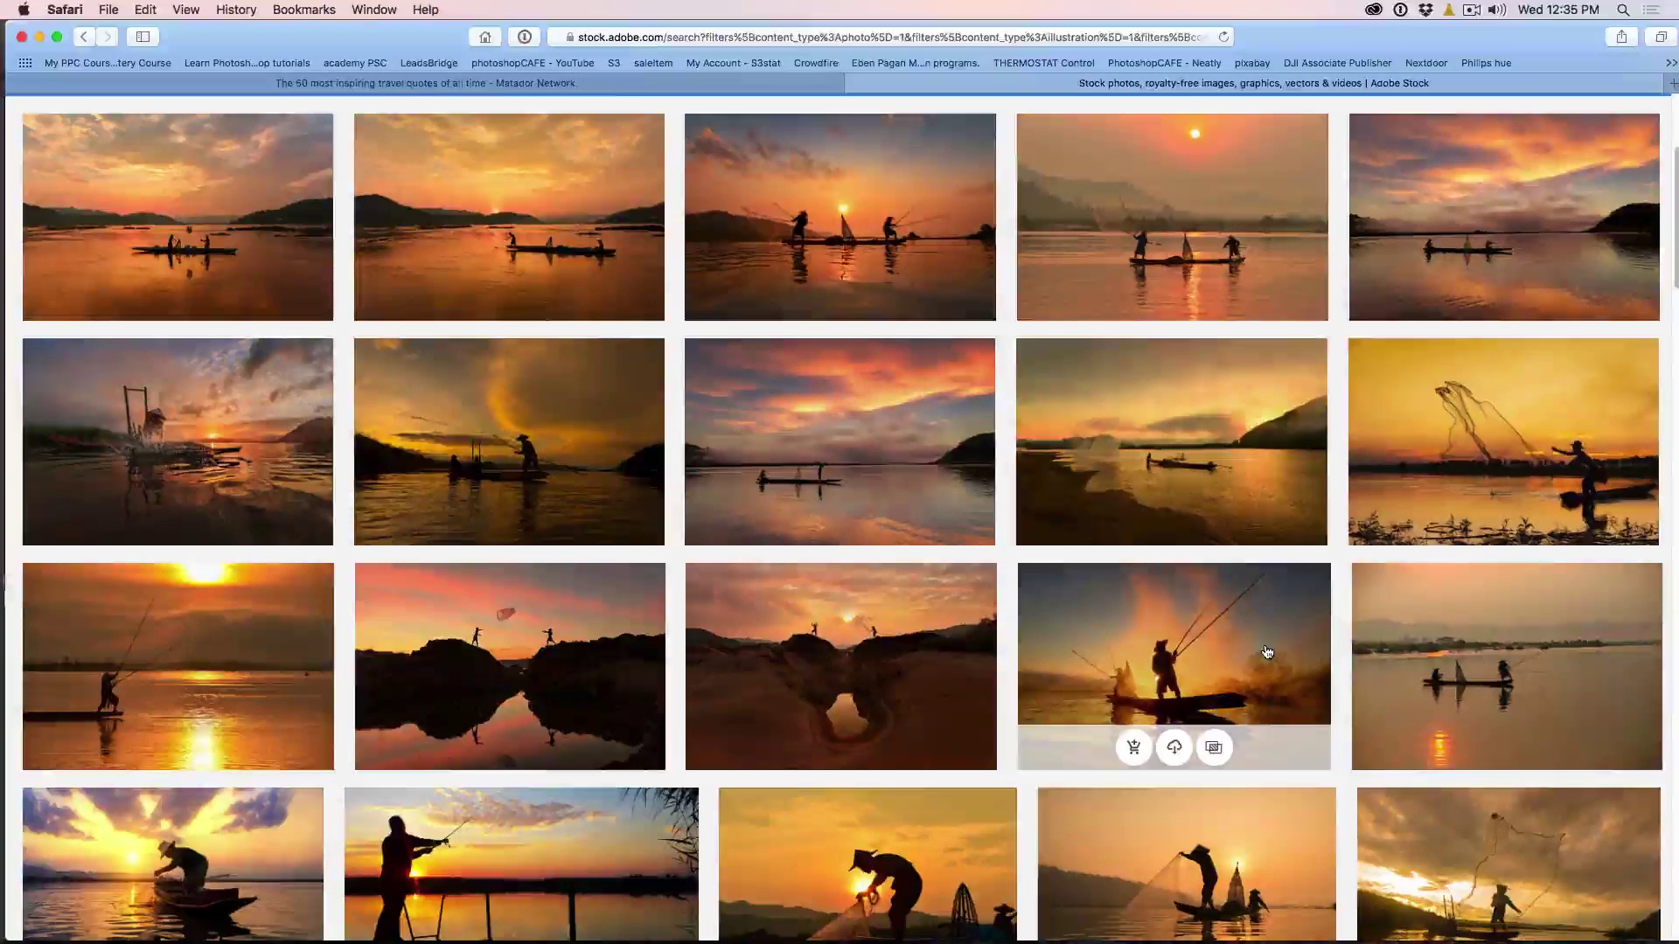
scroll(1267, 652, down, 3)
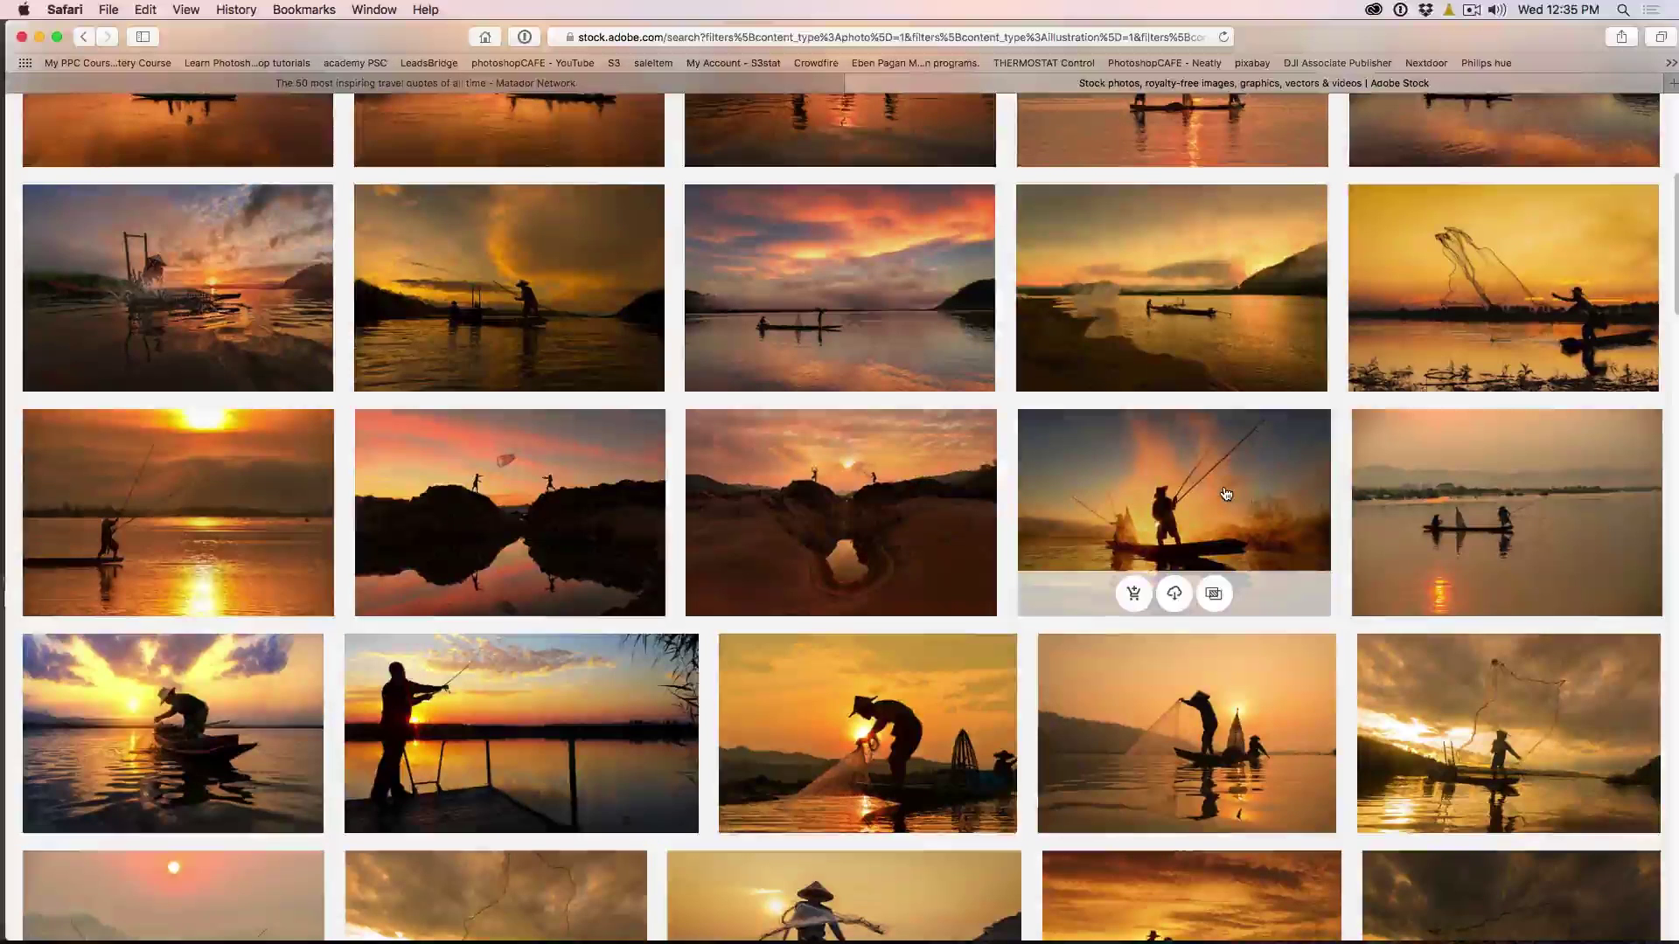
click(1172, 597)
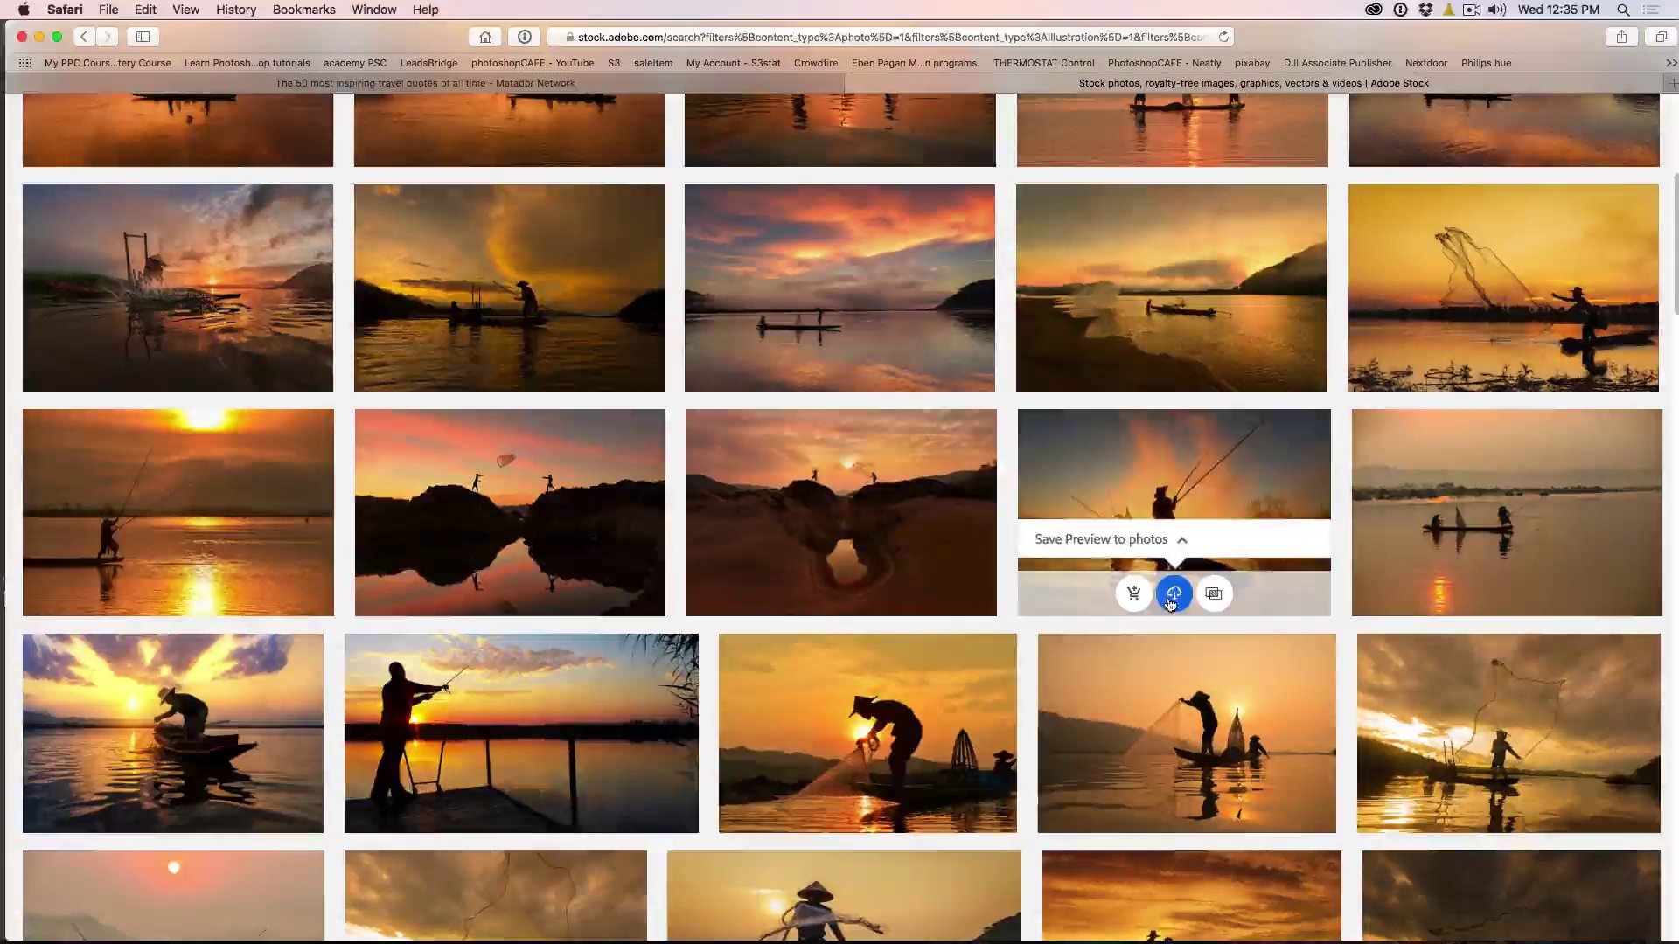
click(1182, 542)
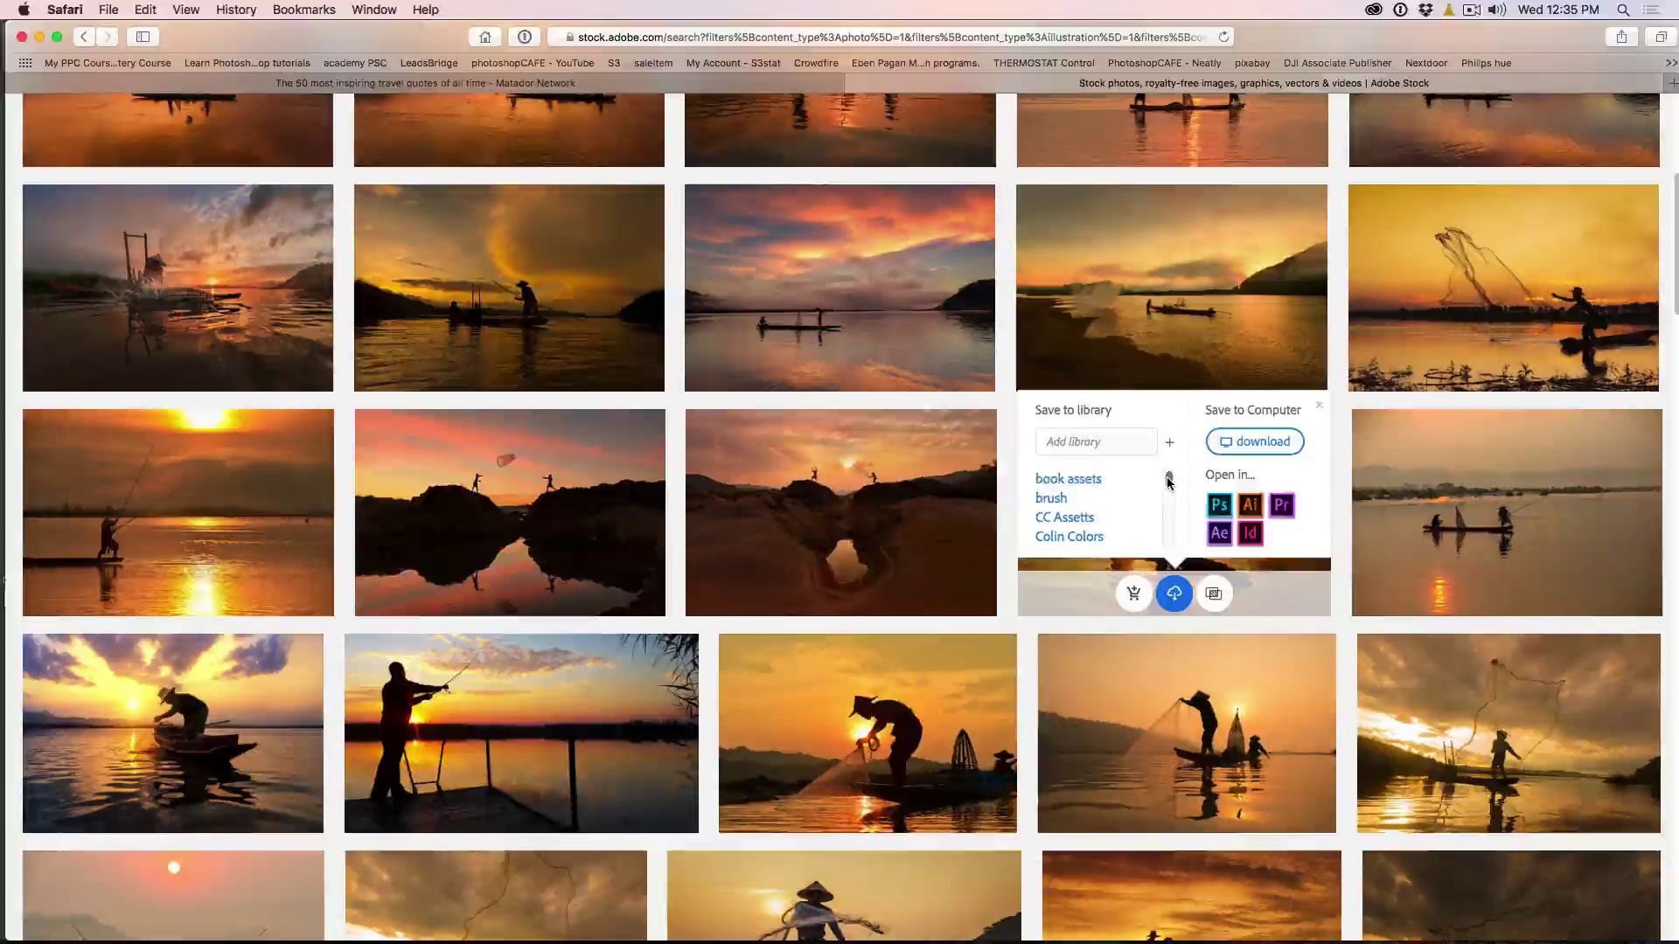
mouse_move(1170, 480)
mouse_down()
mouse_move(1169, 532)
mouse_move(1167, 474)
mouse_up()
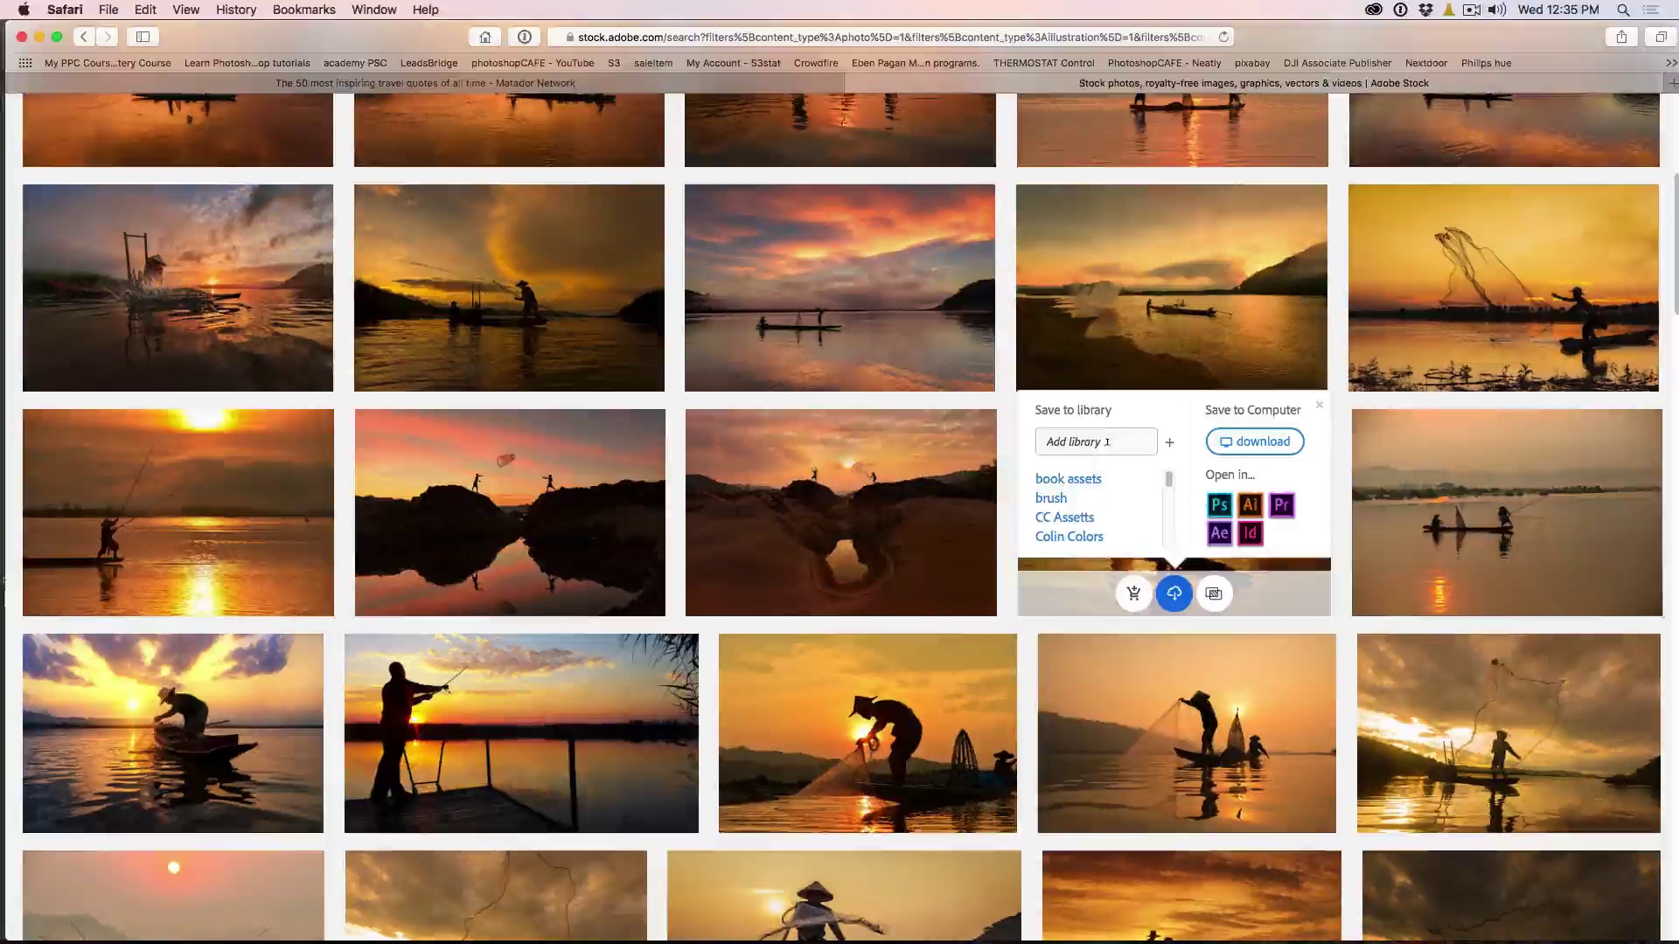
click(1048, 441)
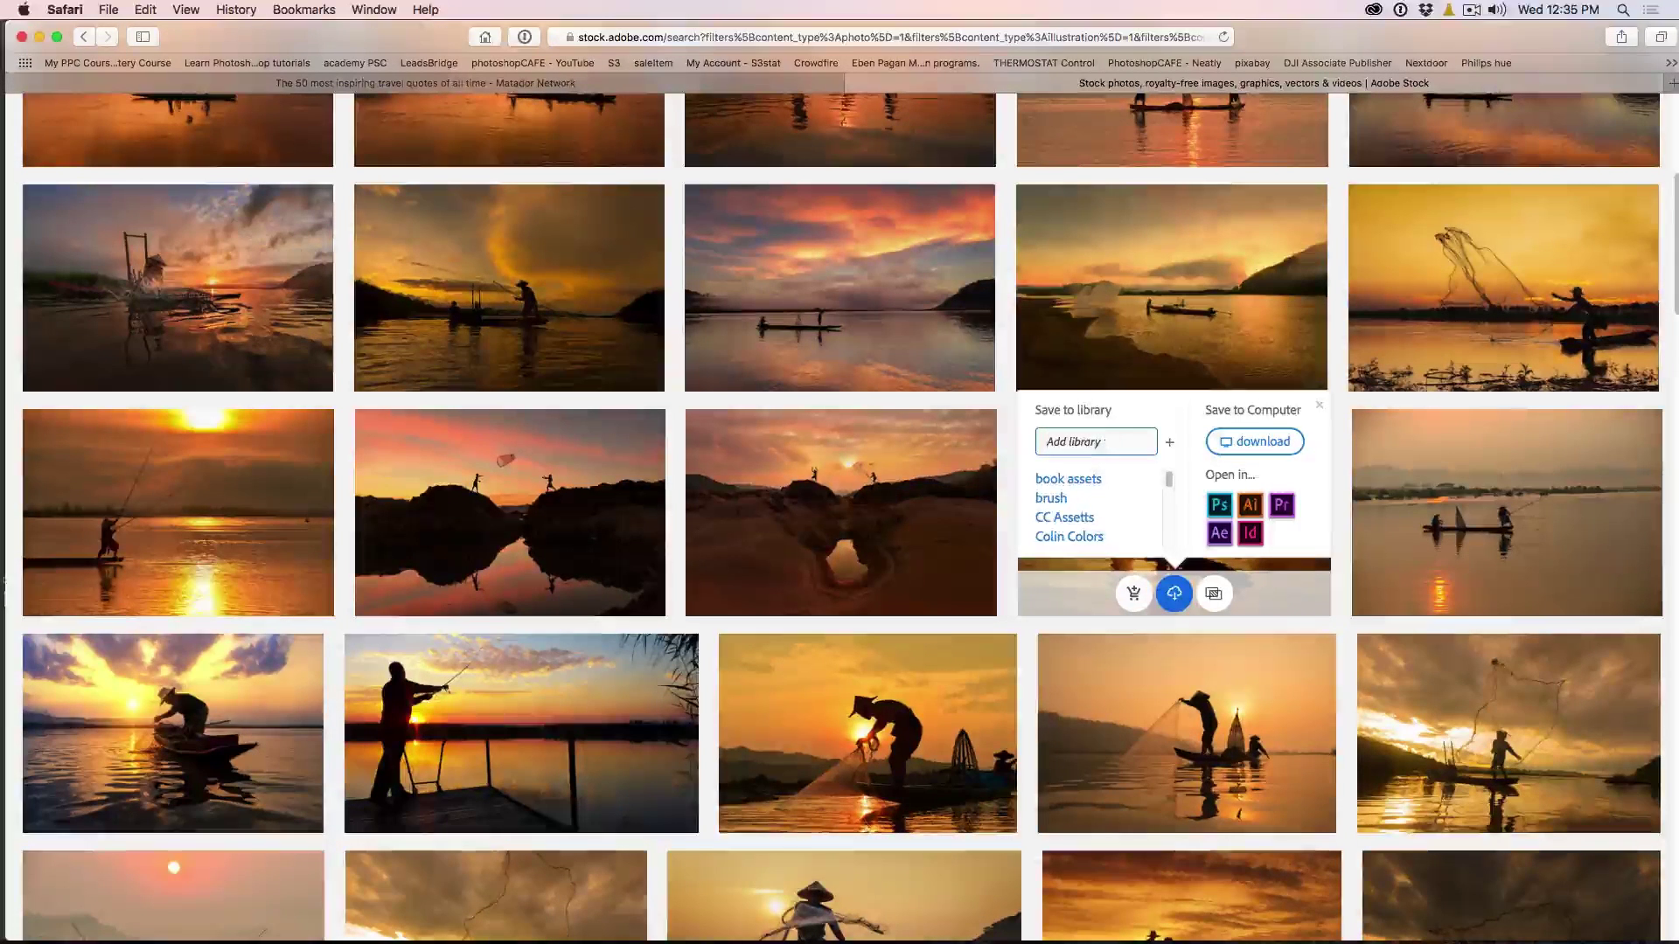
text(travel)
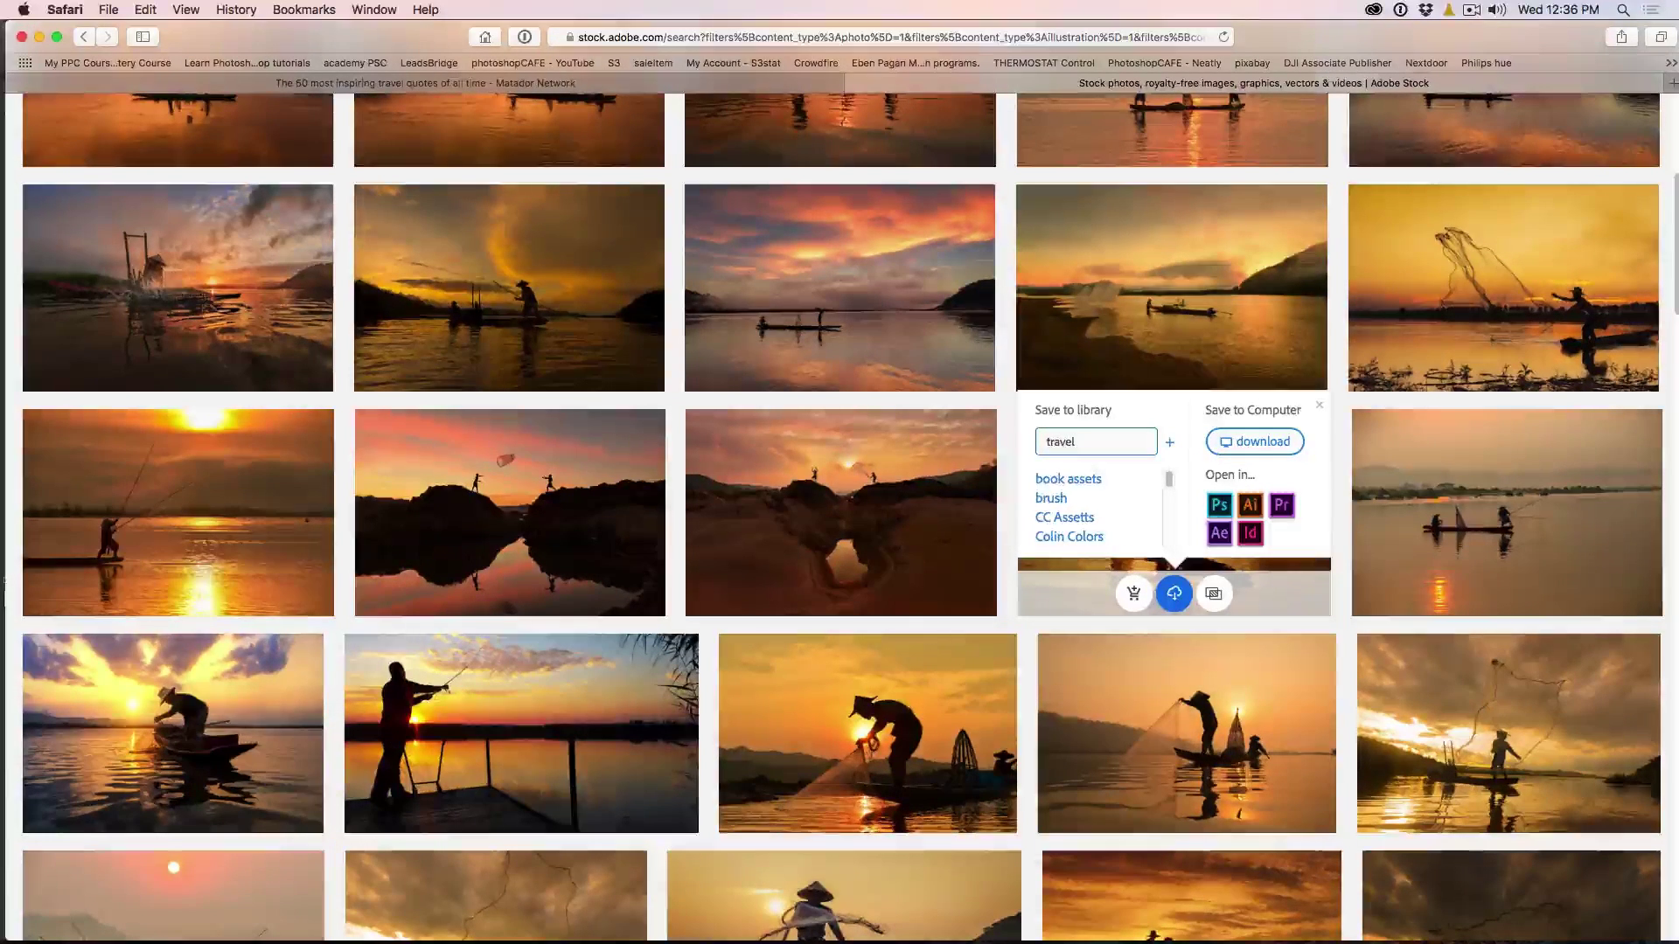
click(1171, 443)
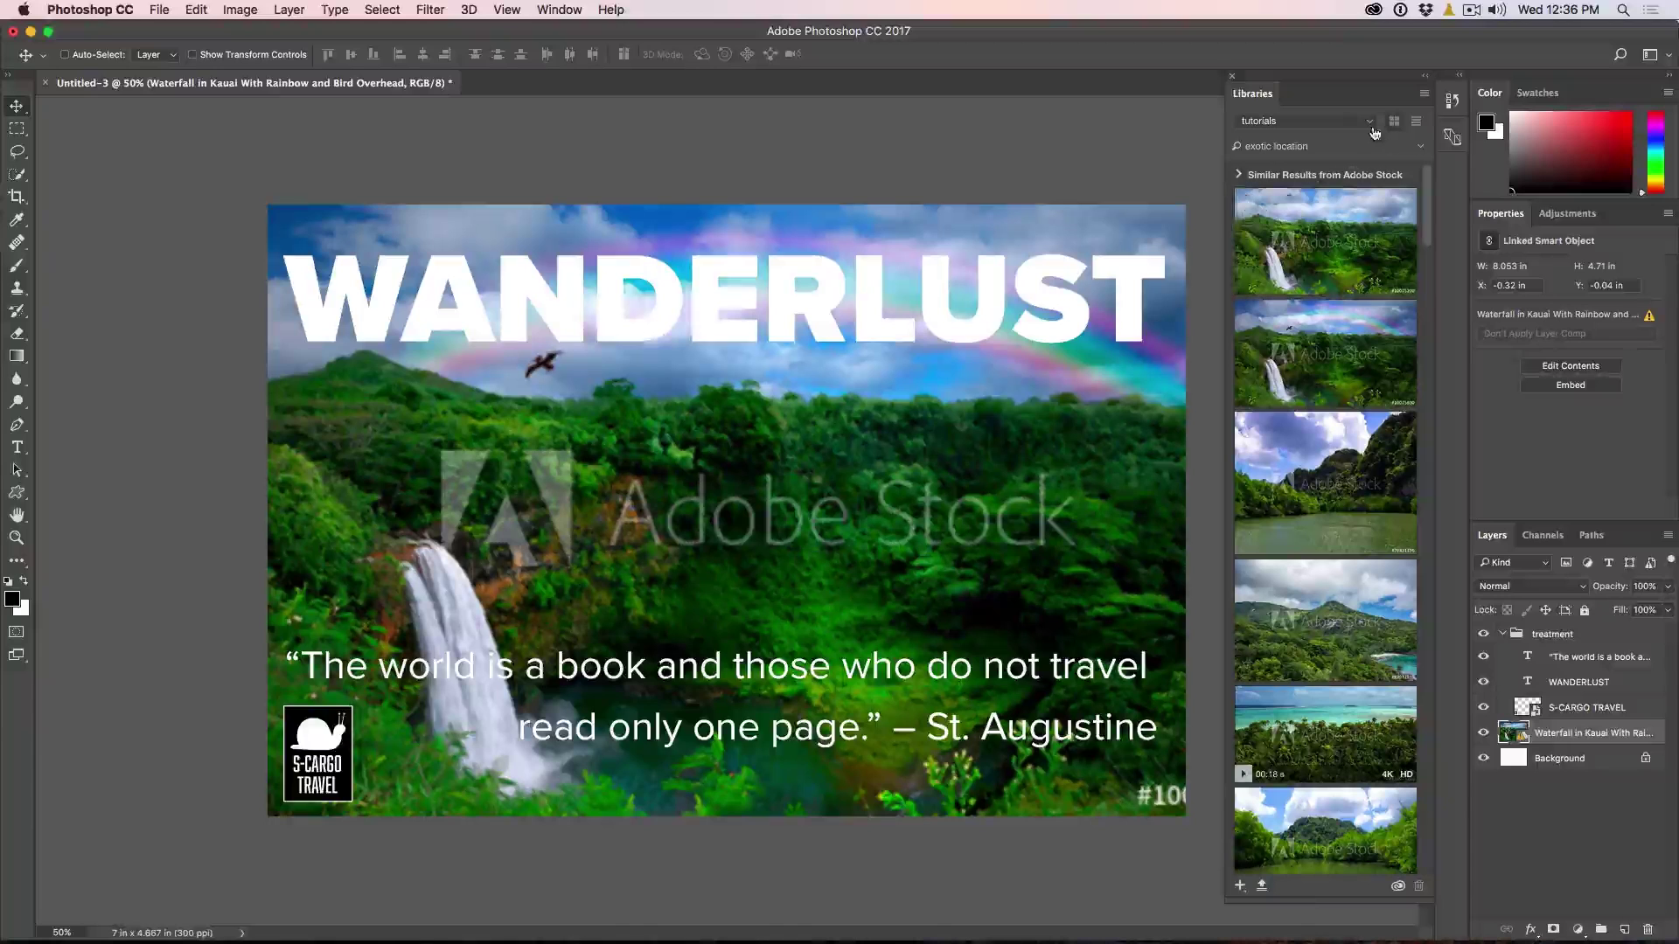
Place the fisherman photo from the travel library, enlarge it to fill the canvas, and commit
click(1370, 123)
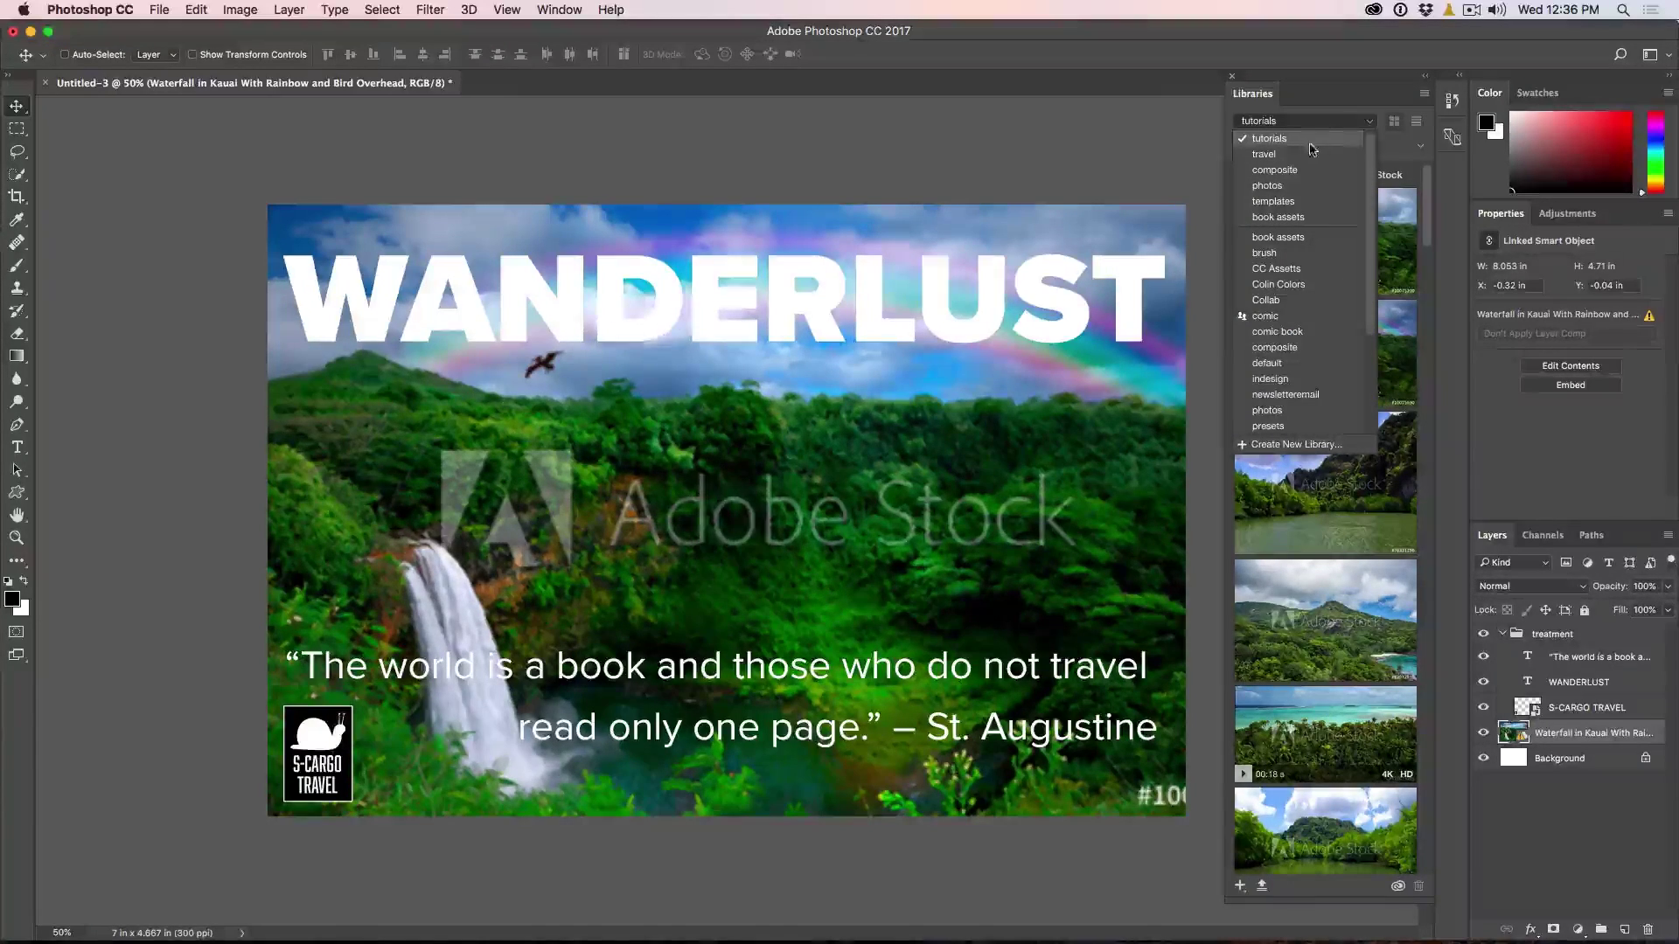
click(1293, 154)
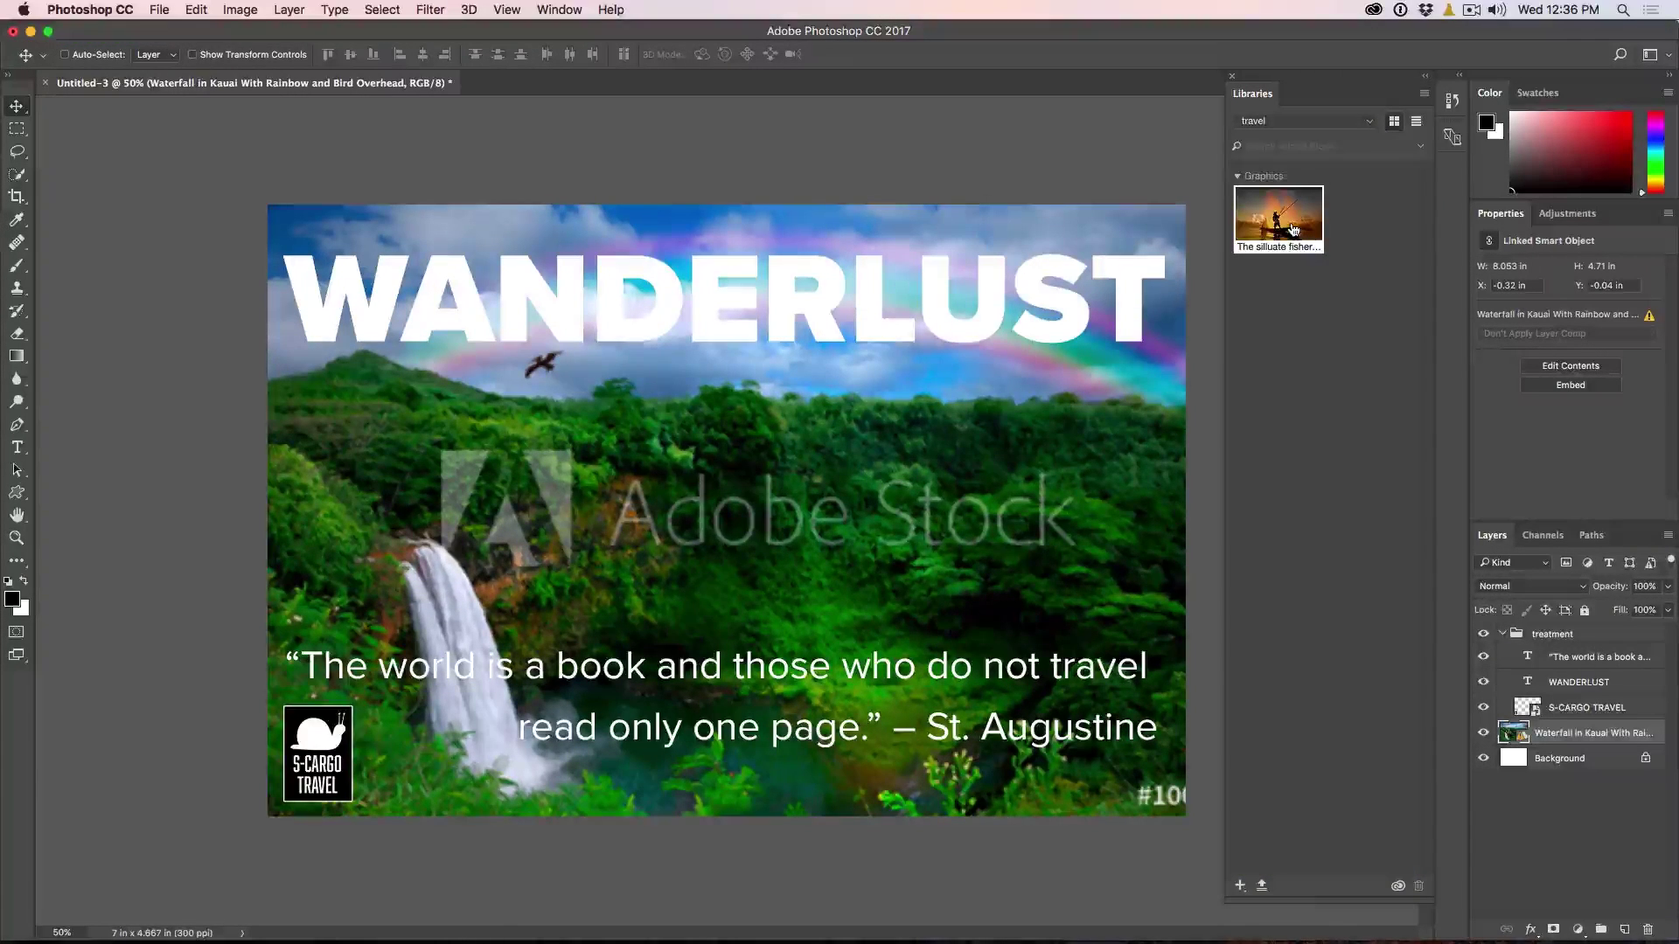
mouse_move(1292, 219)
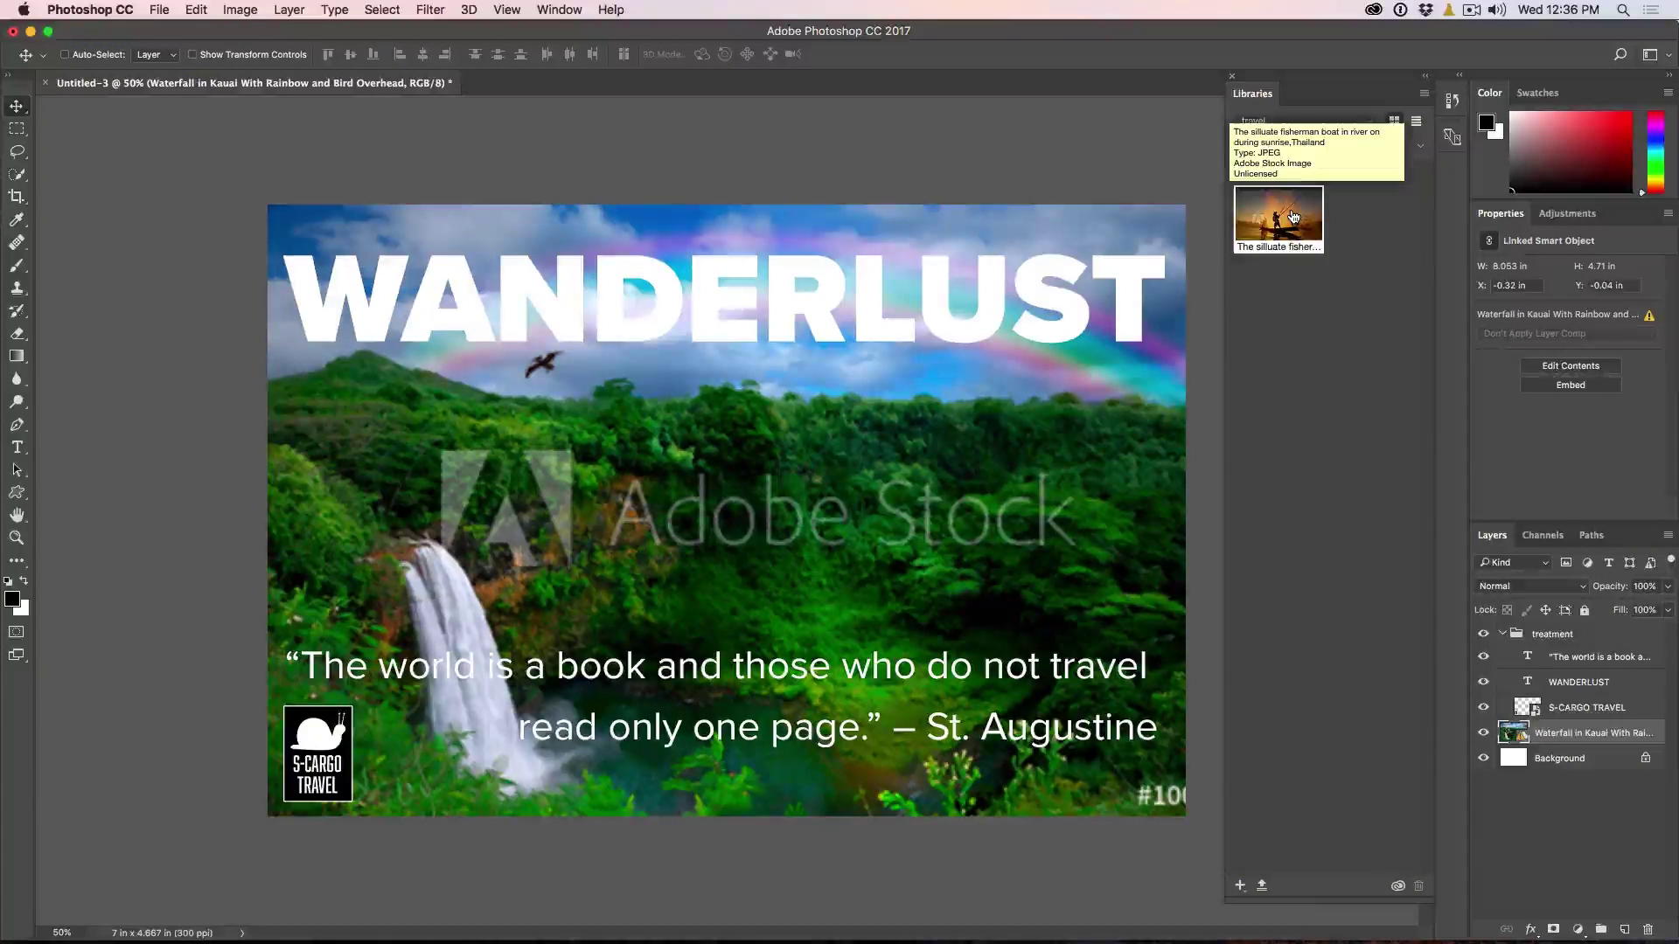
drag(1293, 217, 781, 456)
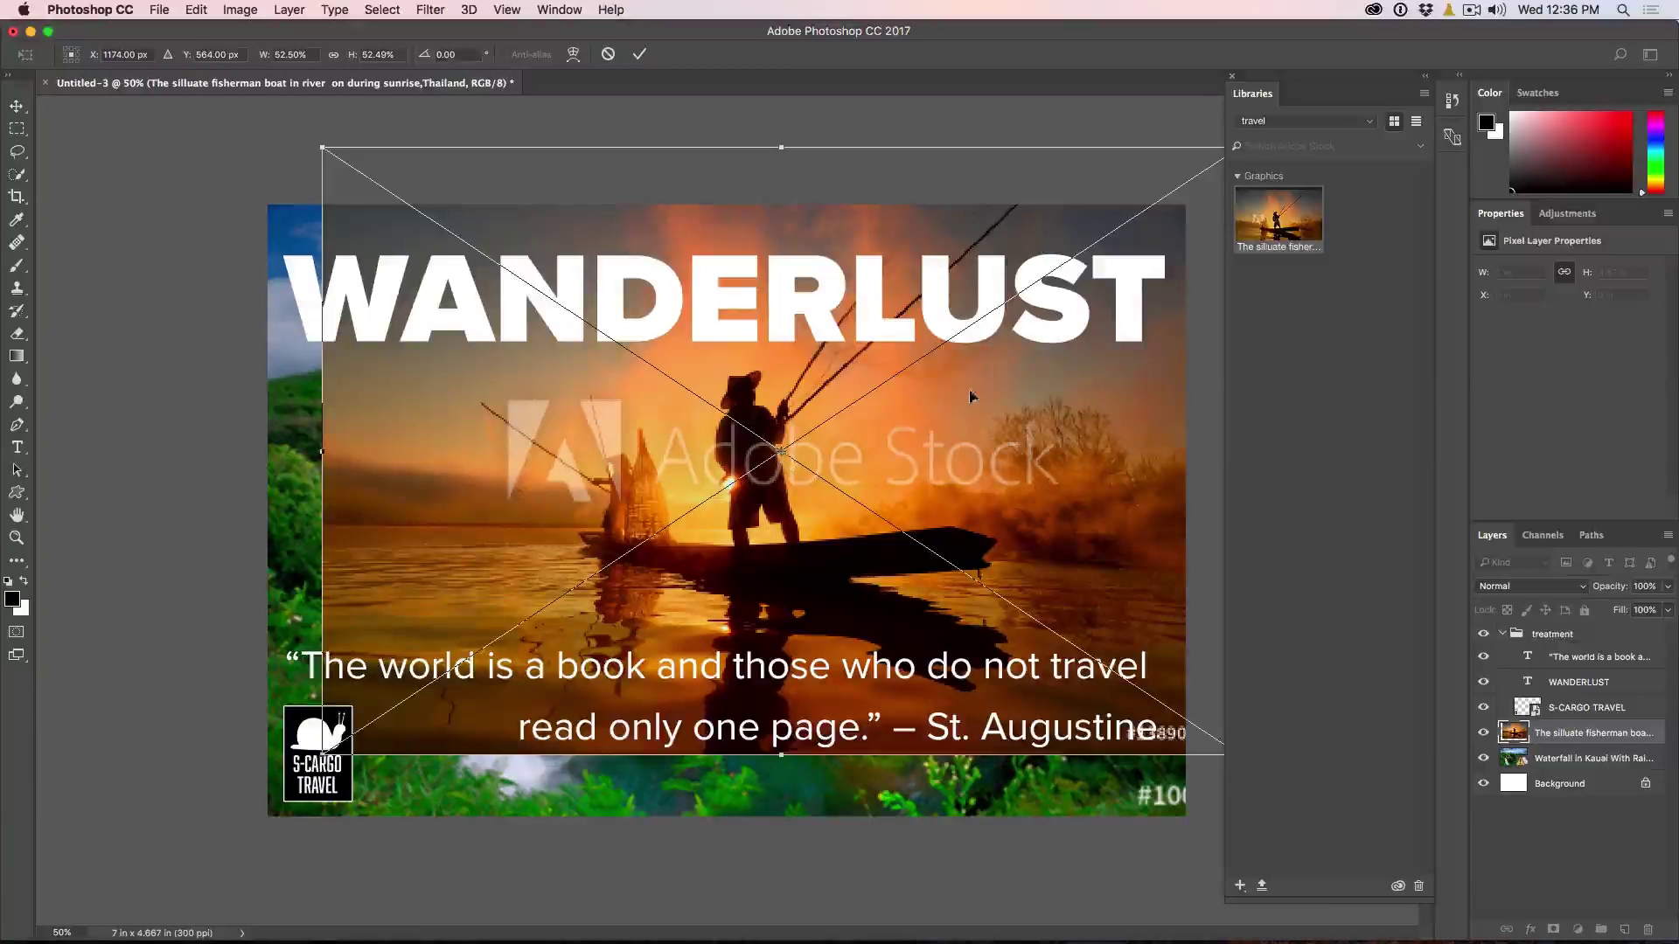
drag(969, 390, 918, 453)
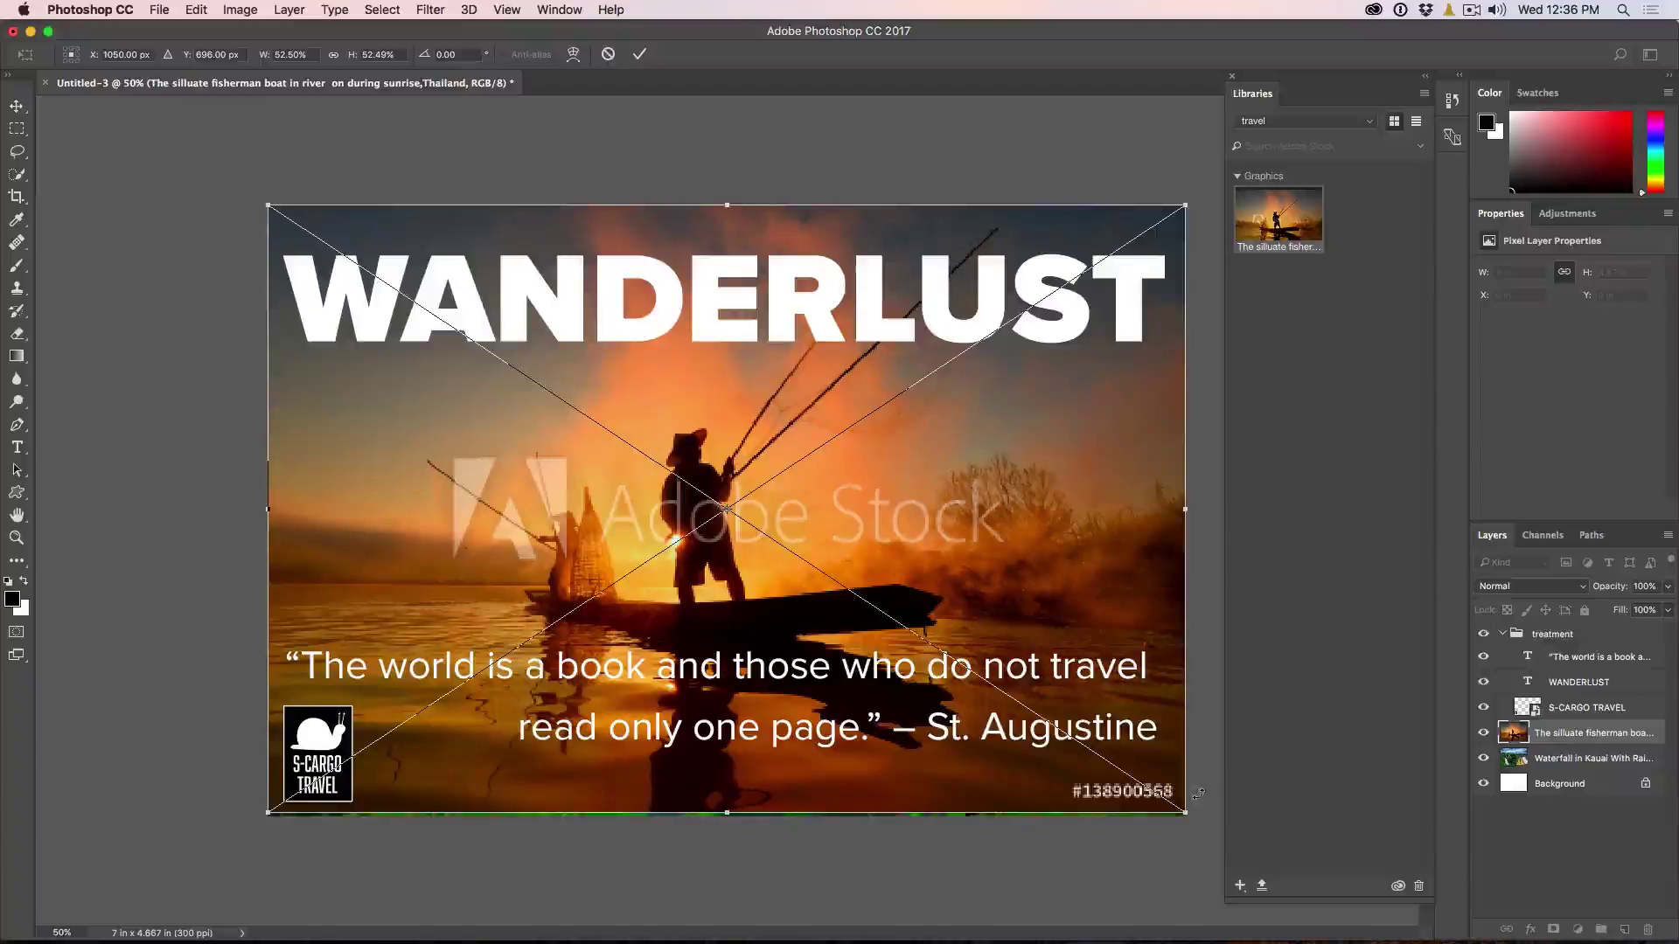
drag(1186, 811, 1195, 819)
key(Return)
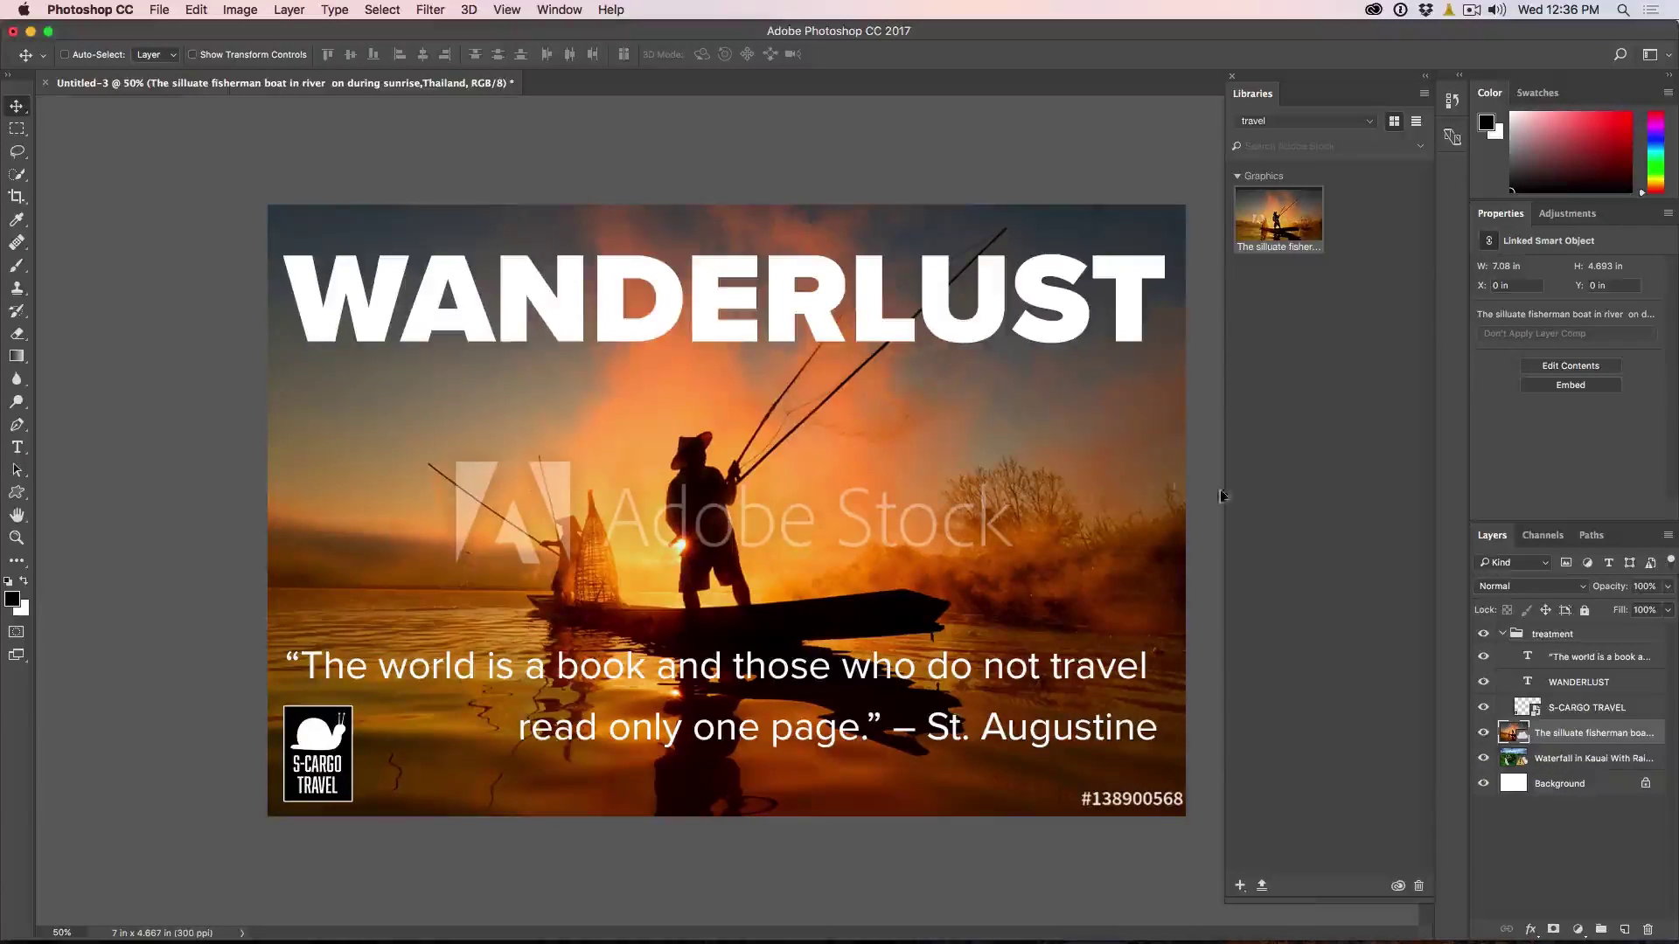
Set the WANDERLUST title layer's blend mode to Soft Light
click(1585, 682)
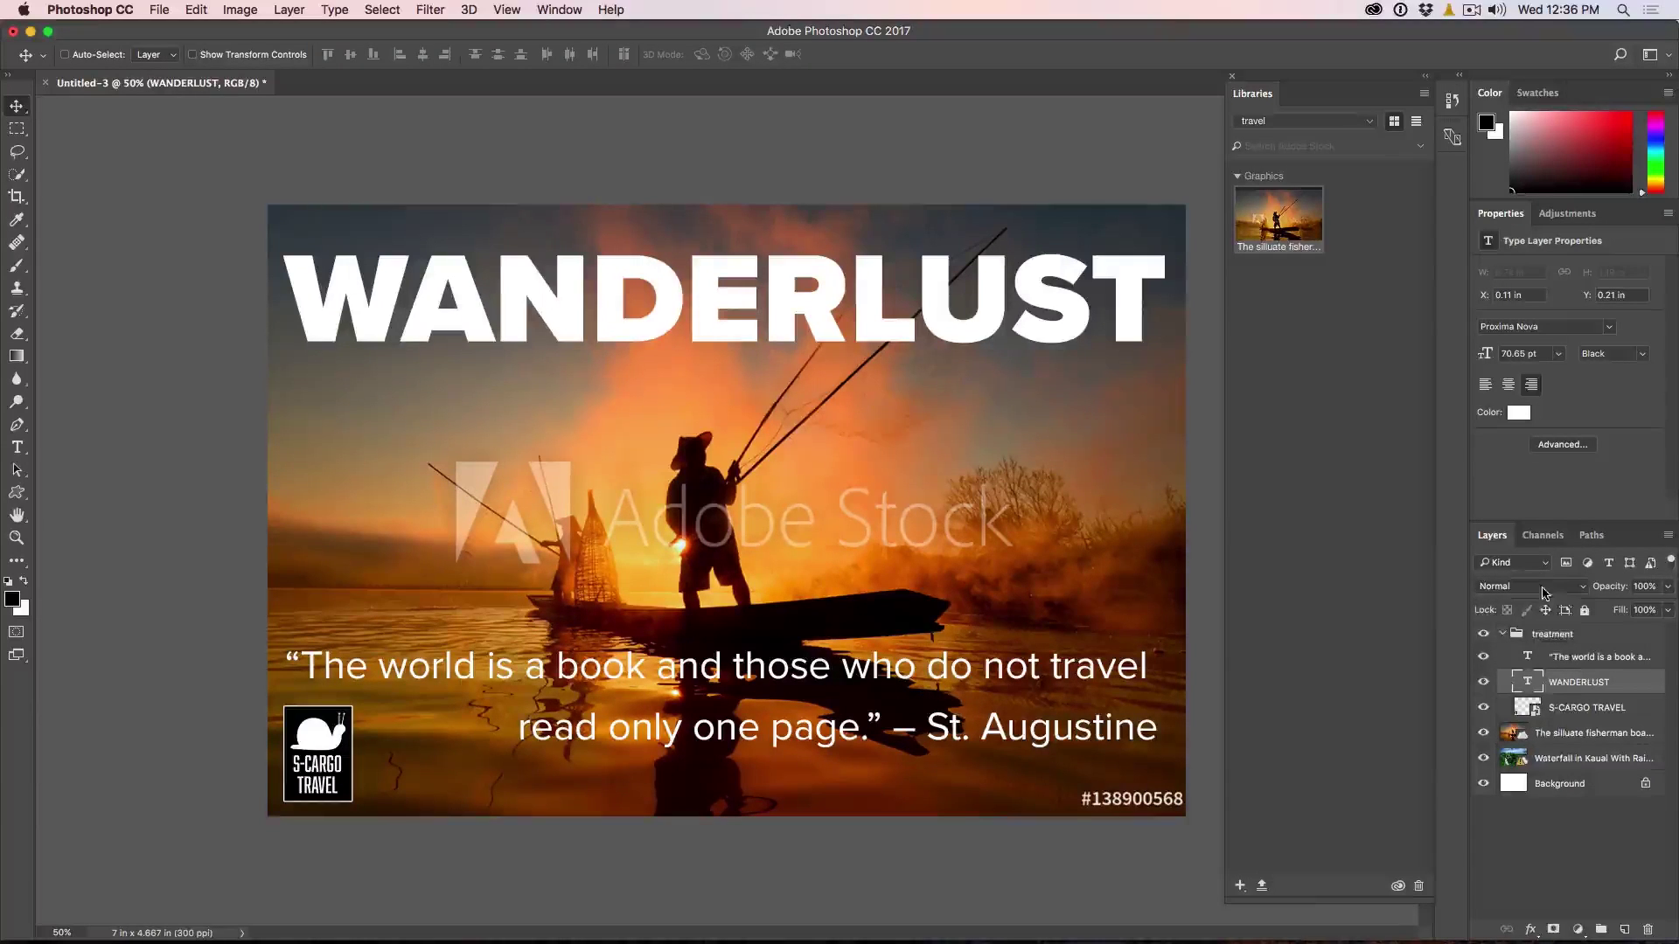
click(1544, 585)
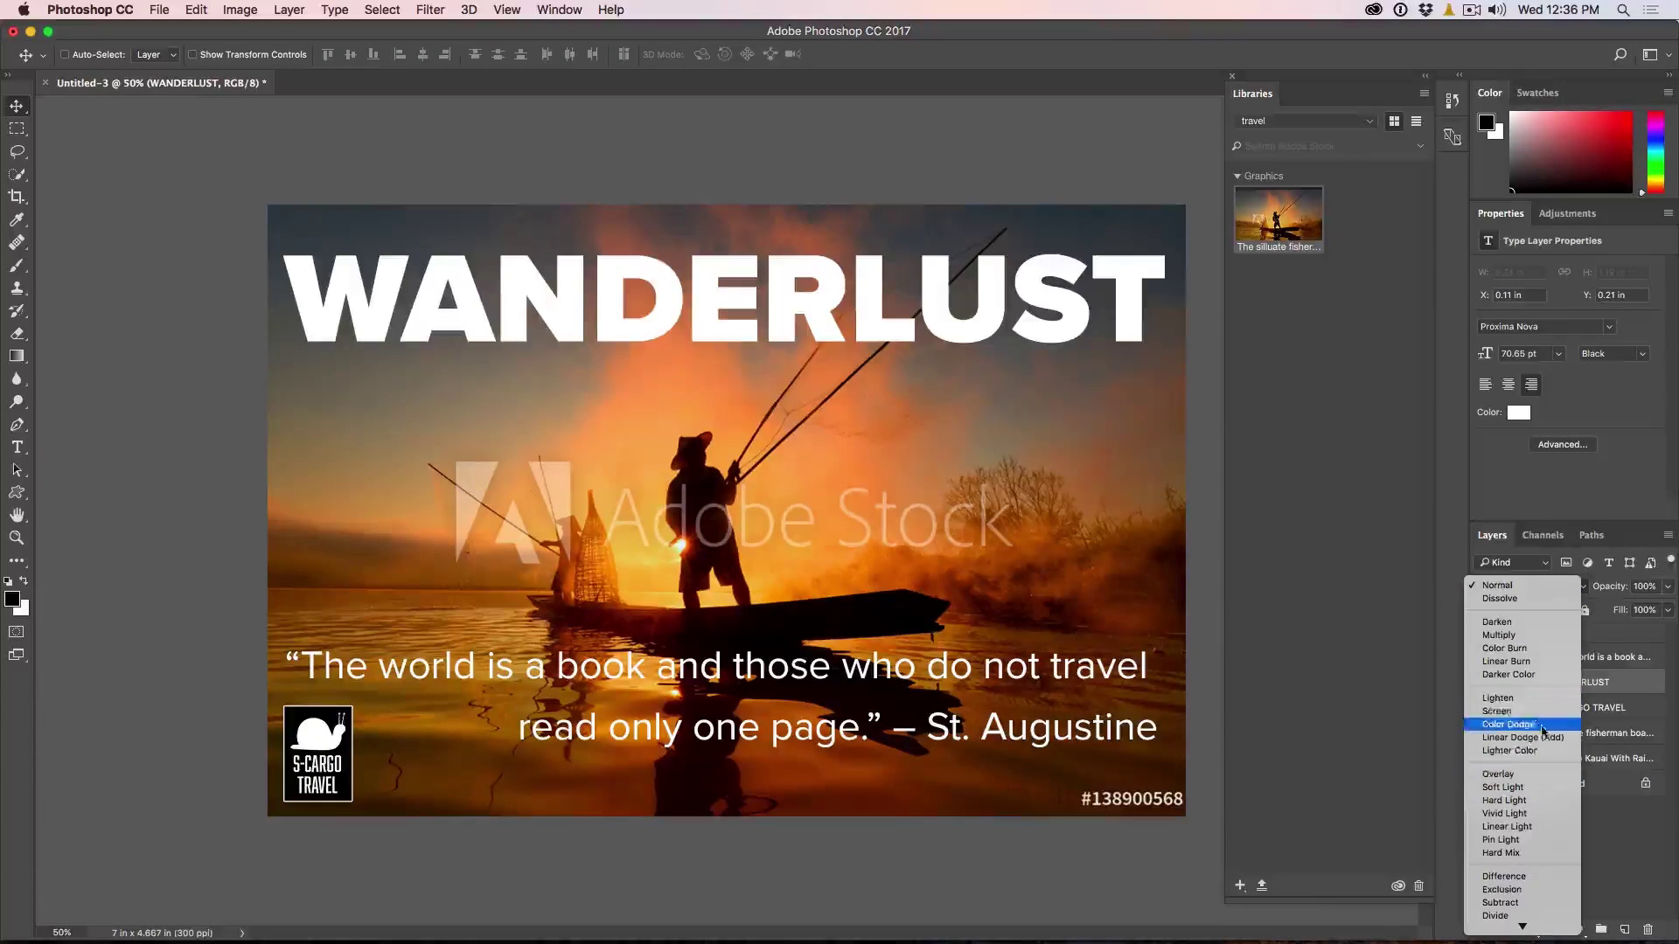
click(1542, 788)
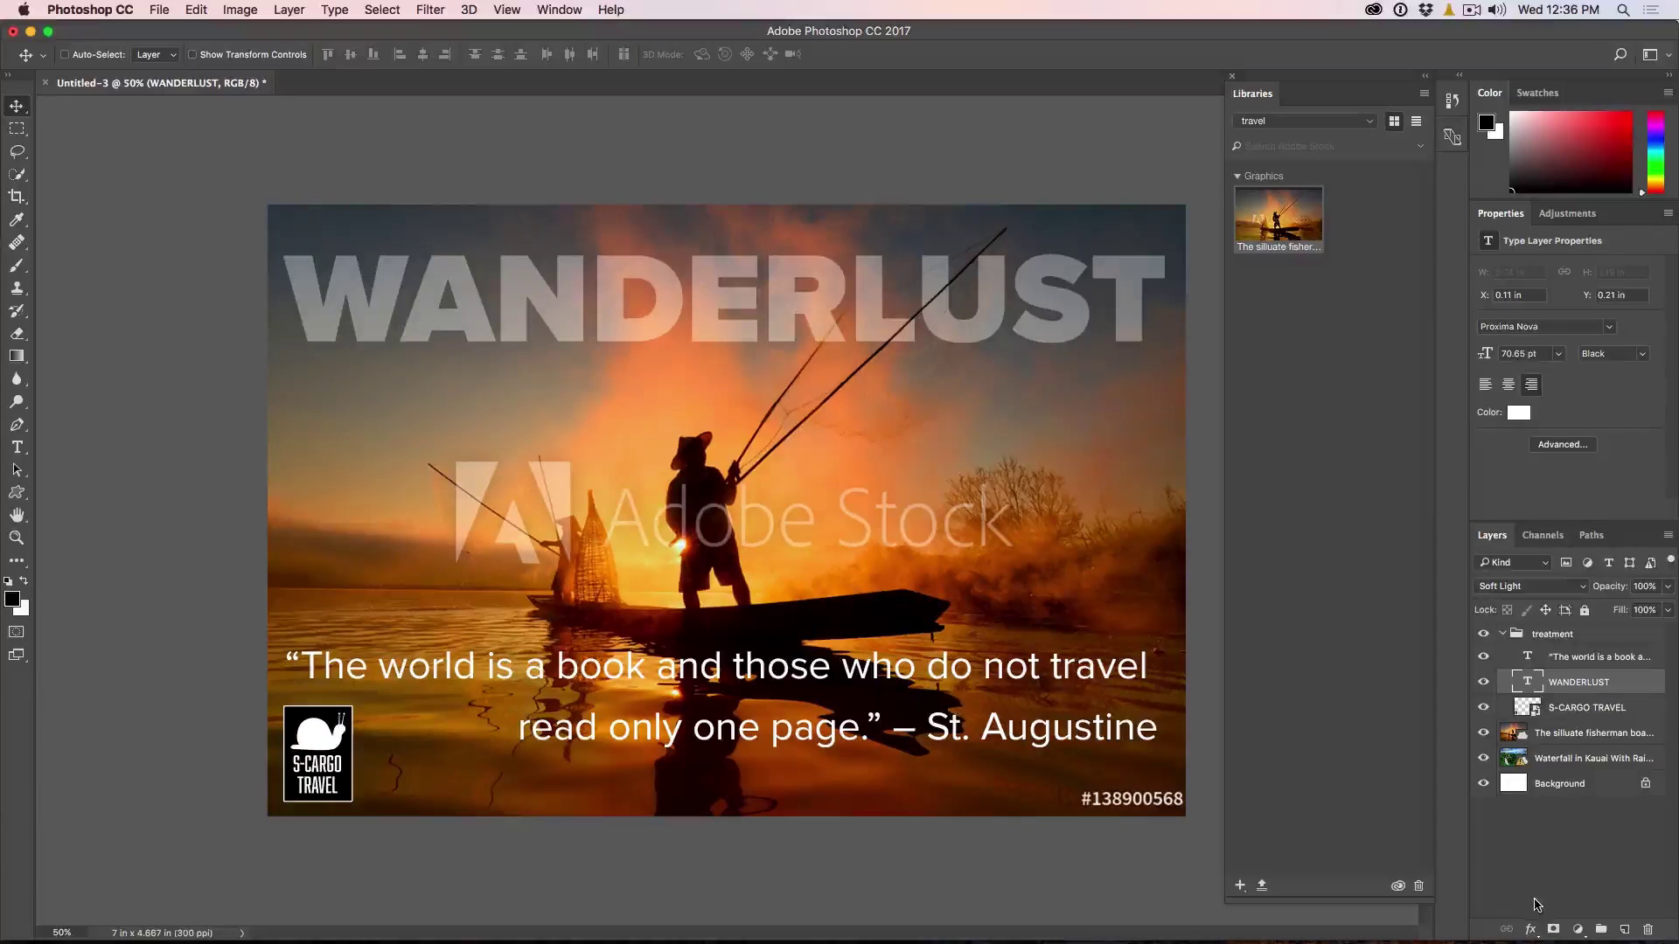
Give WANDERLUST a close drop shadow at 30% opacity
click(1530, 930)
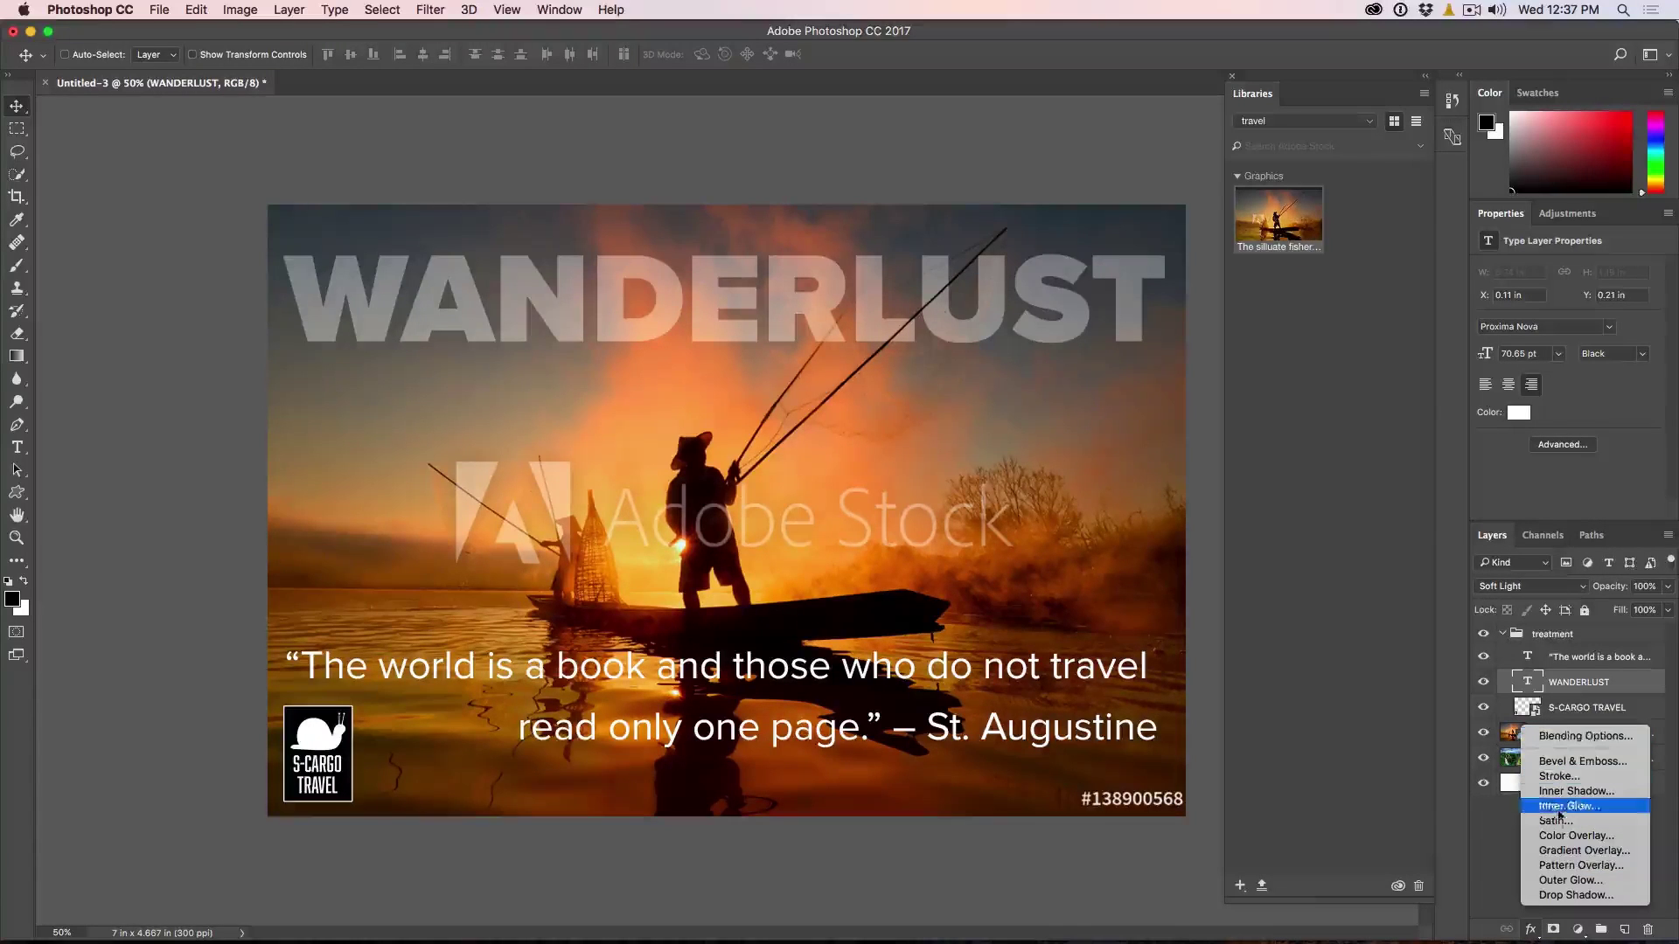
click(1561, 895)
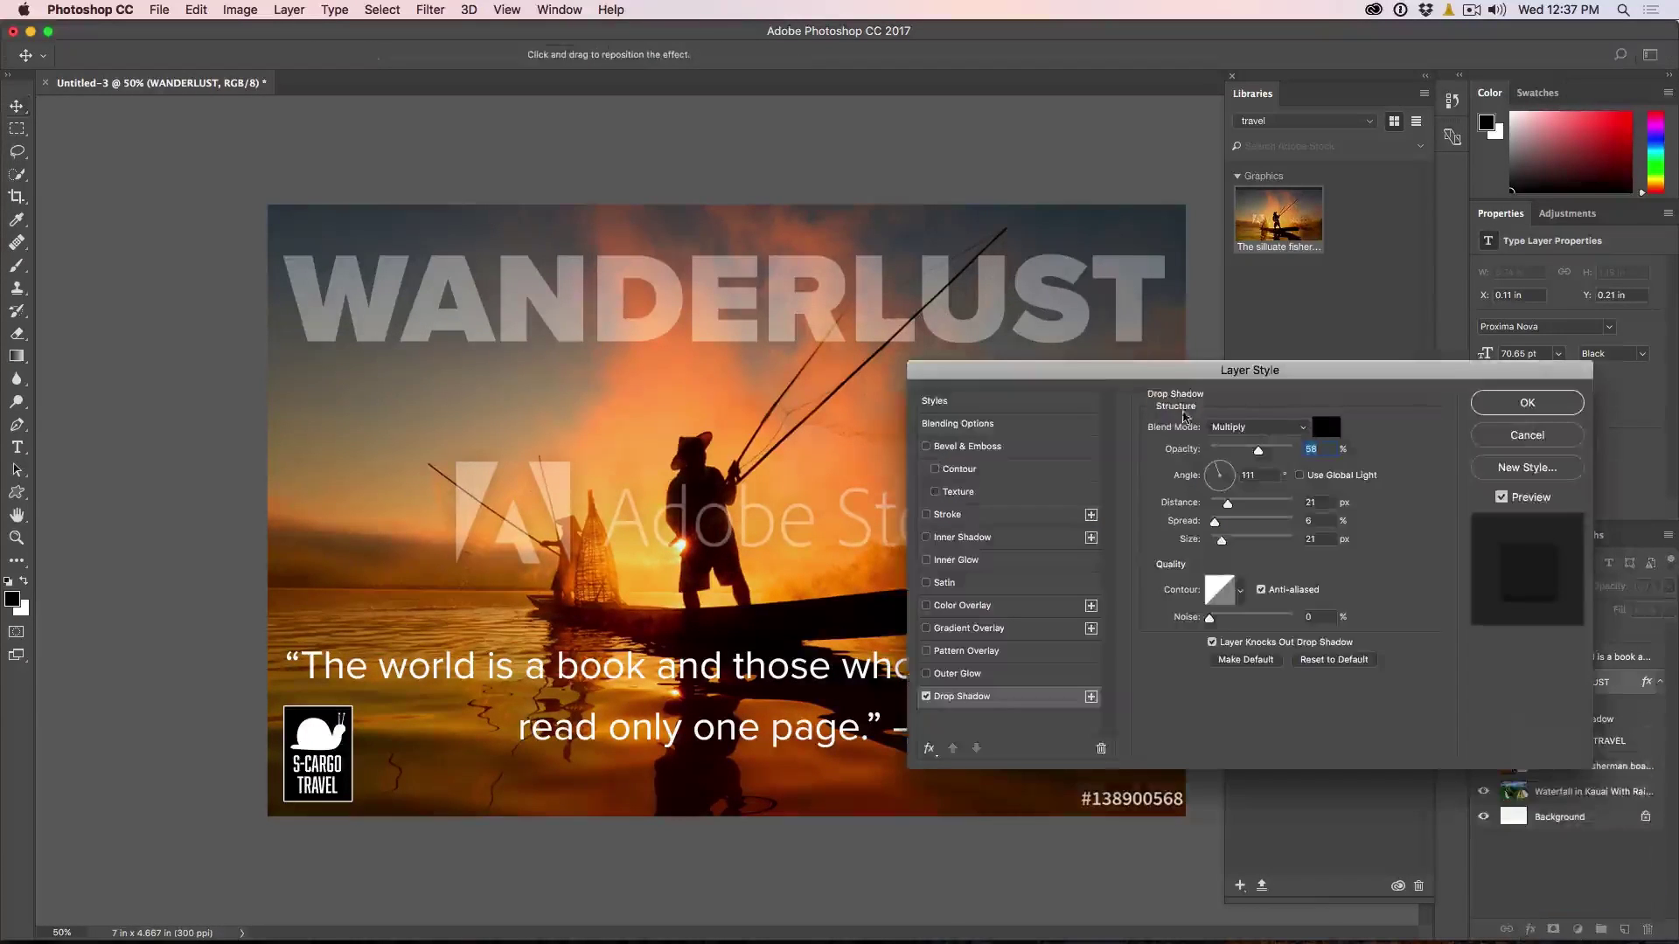
drag(1002, 341, 1000, 325)
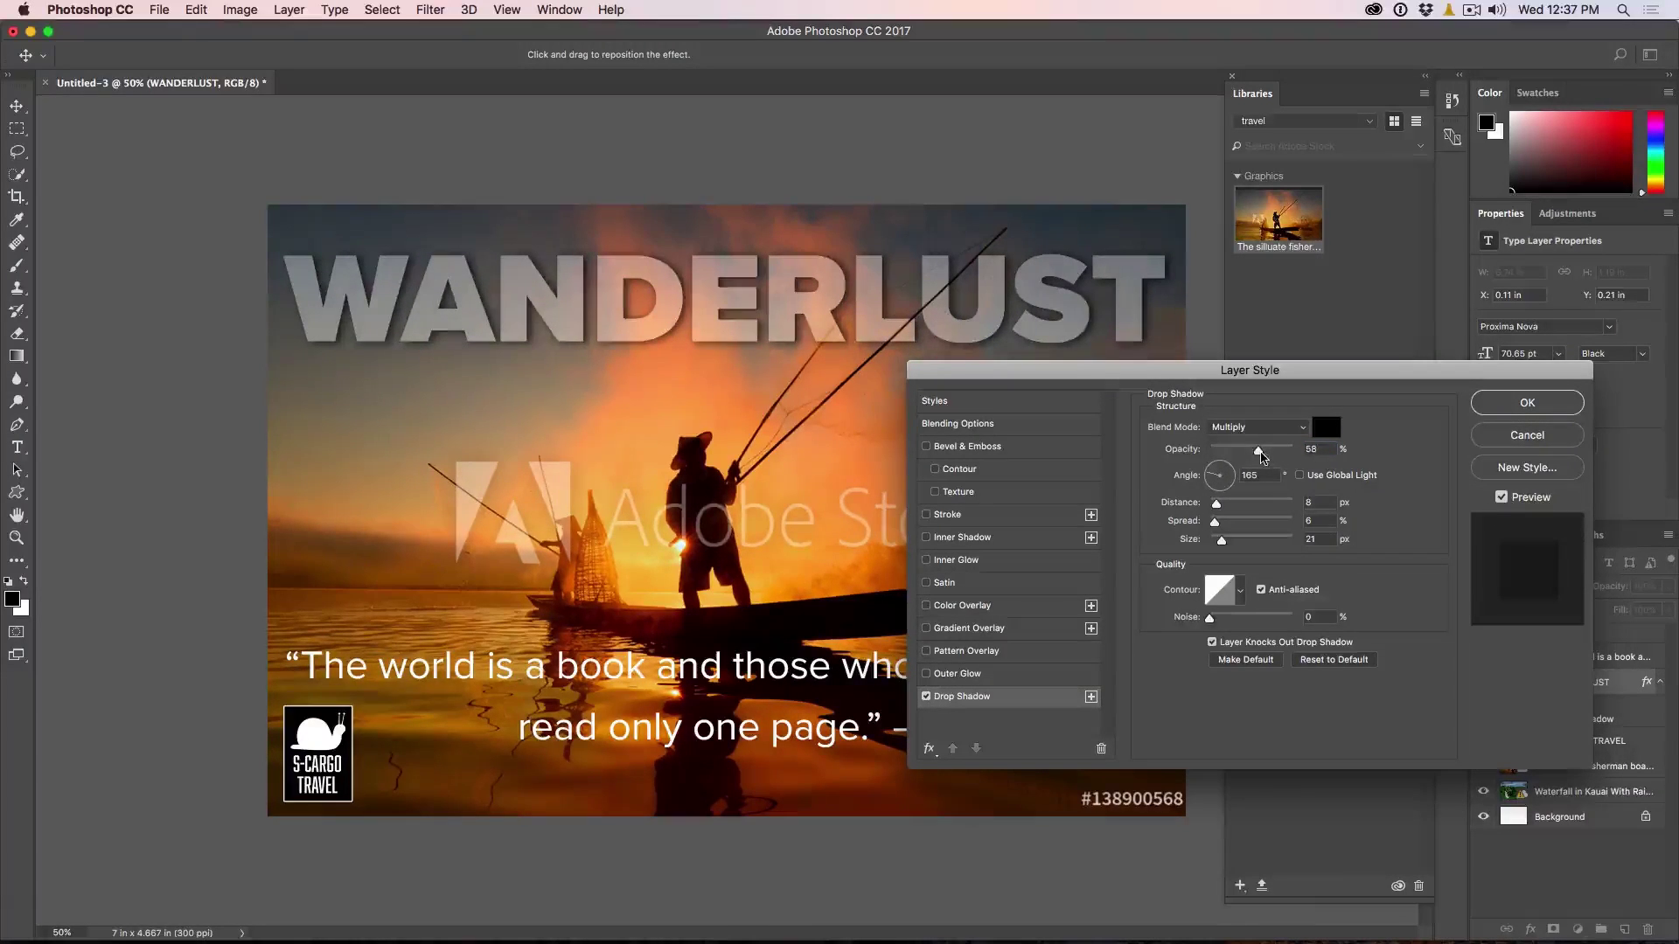
drag(1258, 450, 1236, 452)
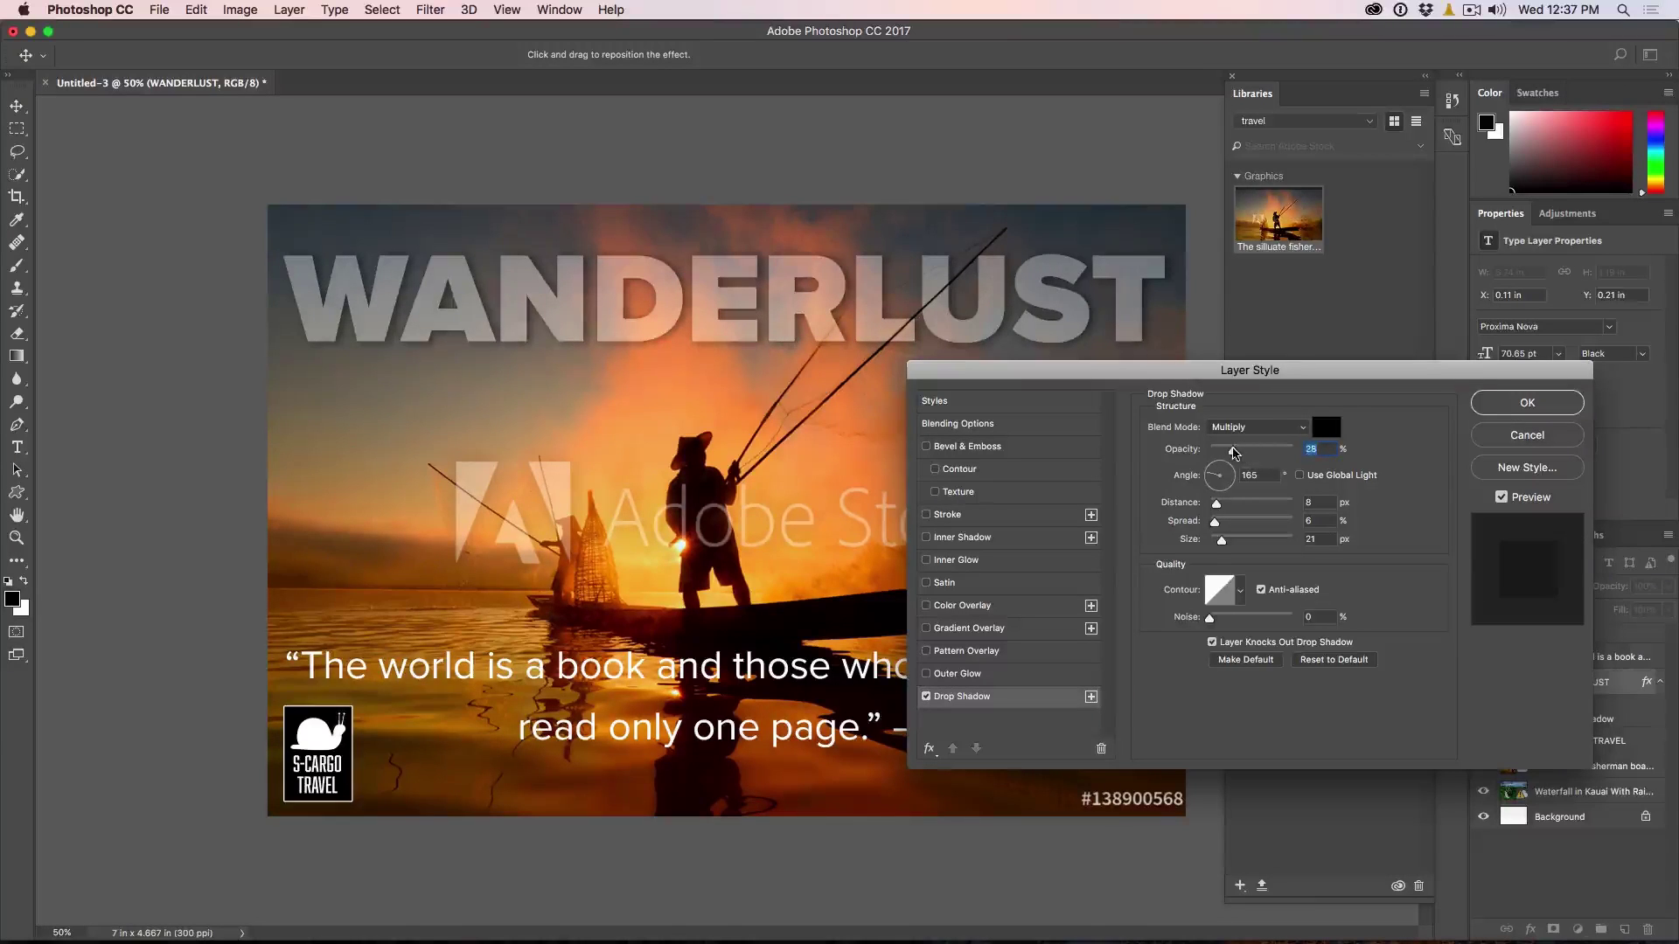
click(1476, 401)
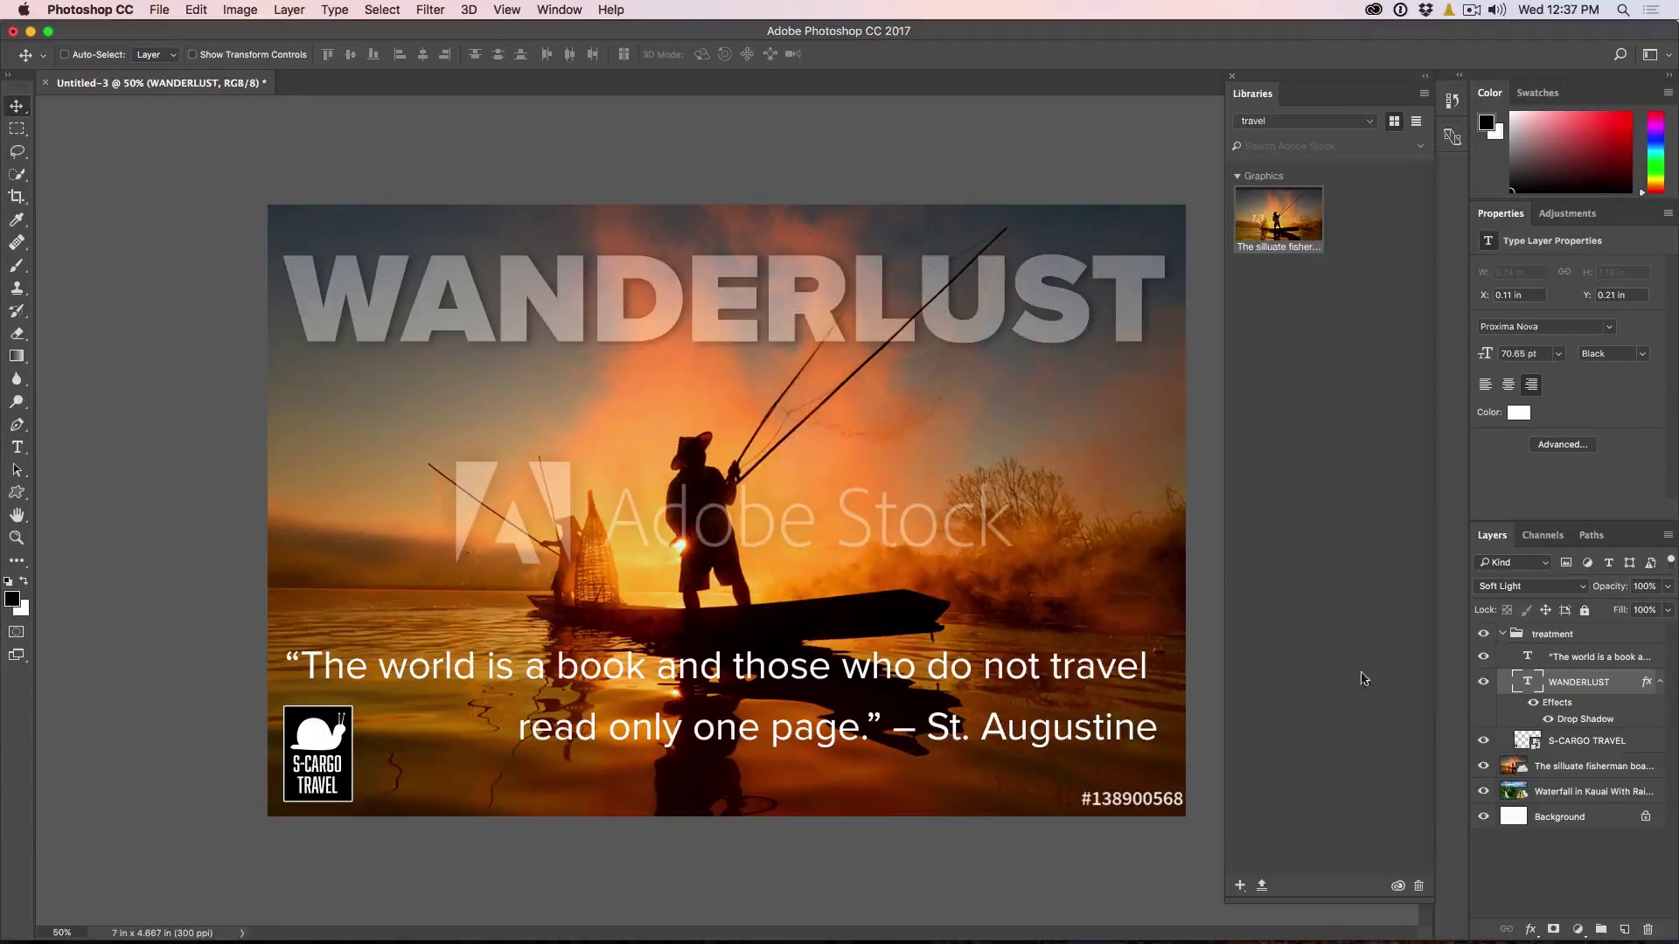
click(1581, 766)
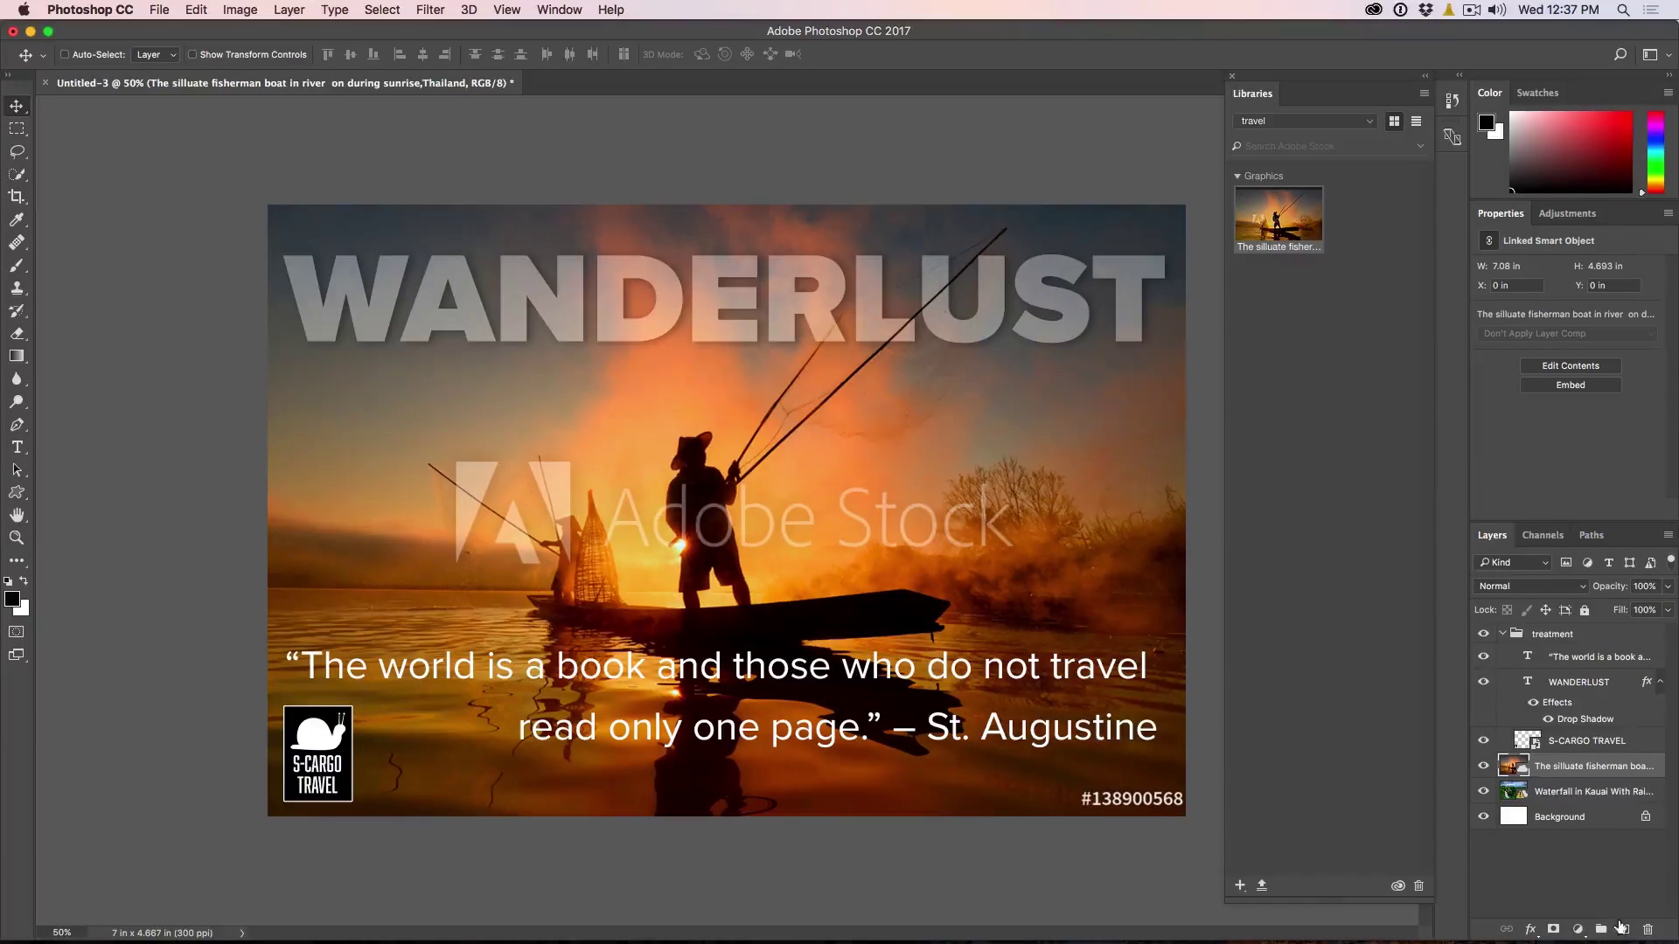
On a new layer, draw a black foreground-to-transparent gradient up from the bottom
click(1624, 930)
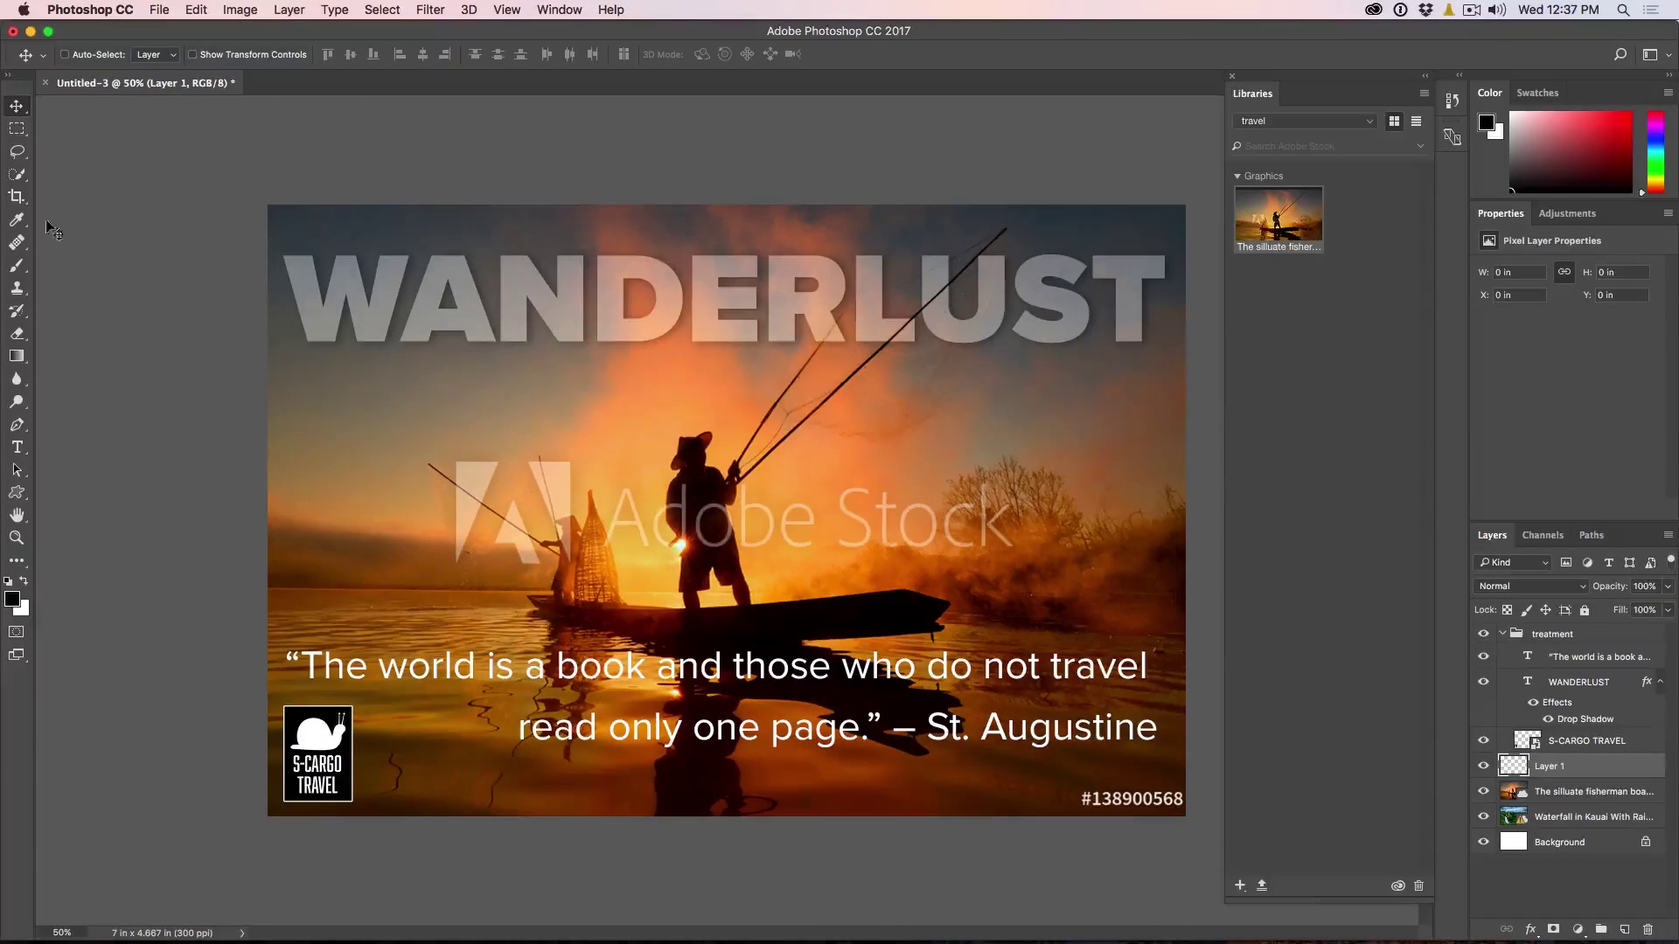
click(16, 356)
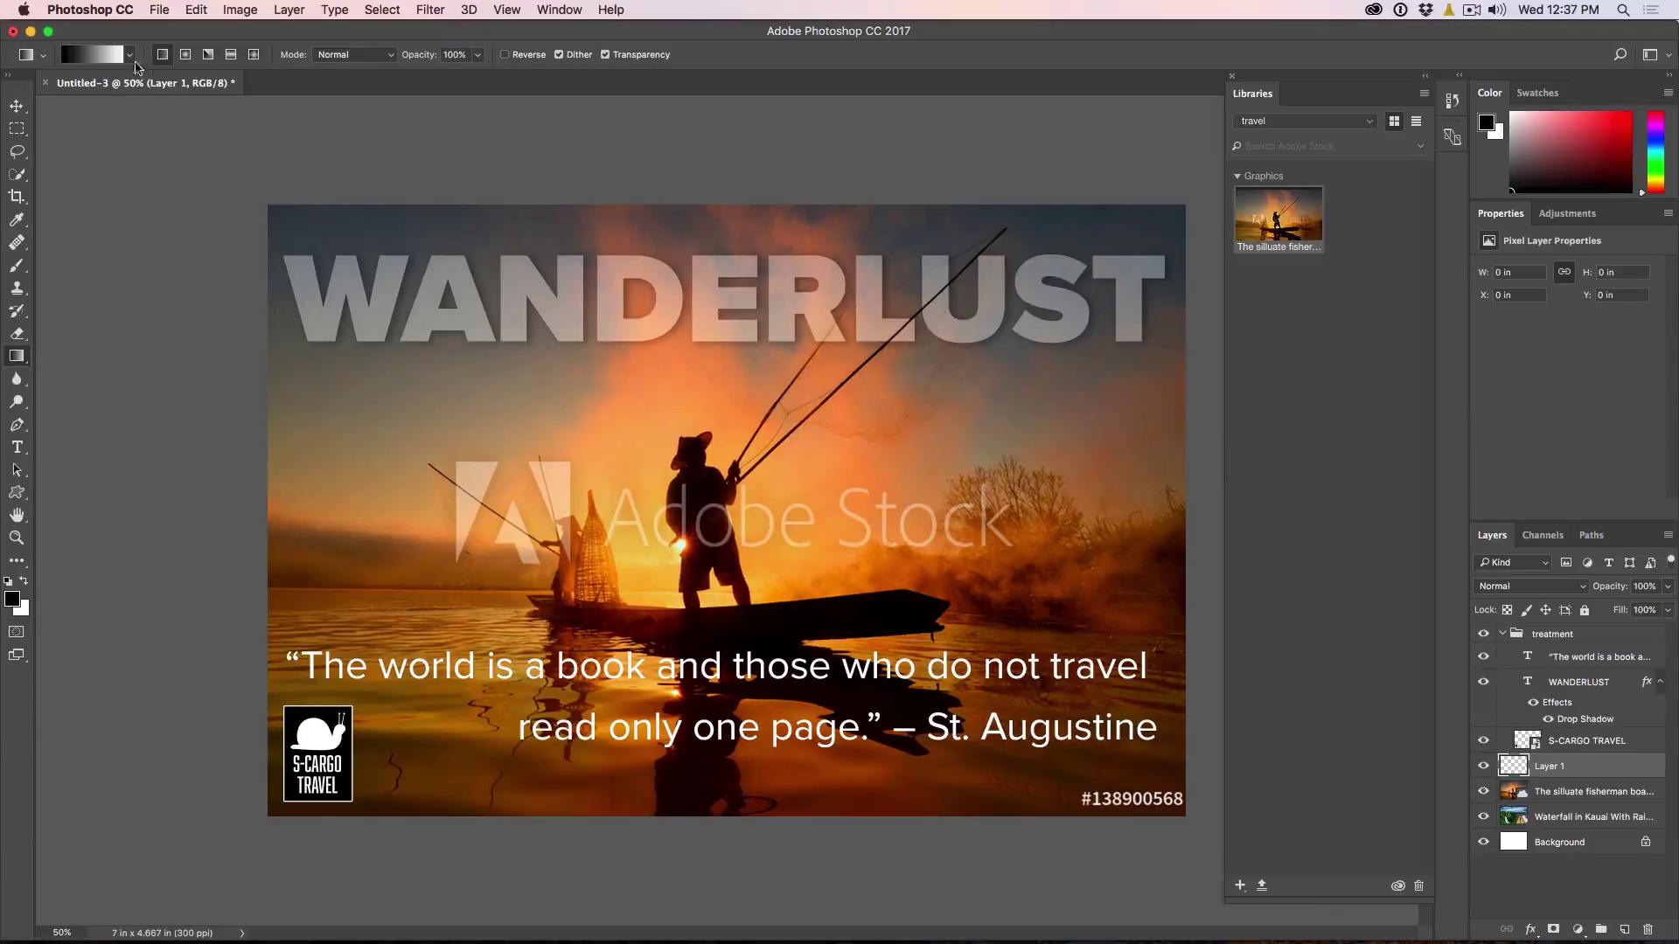
click(128, 57)
click(65, 87)
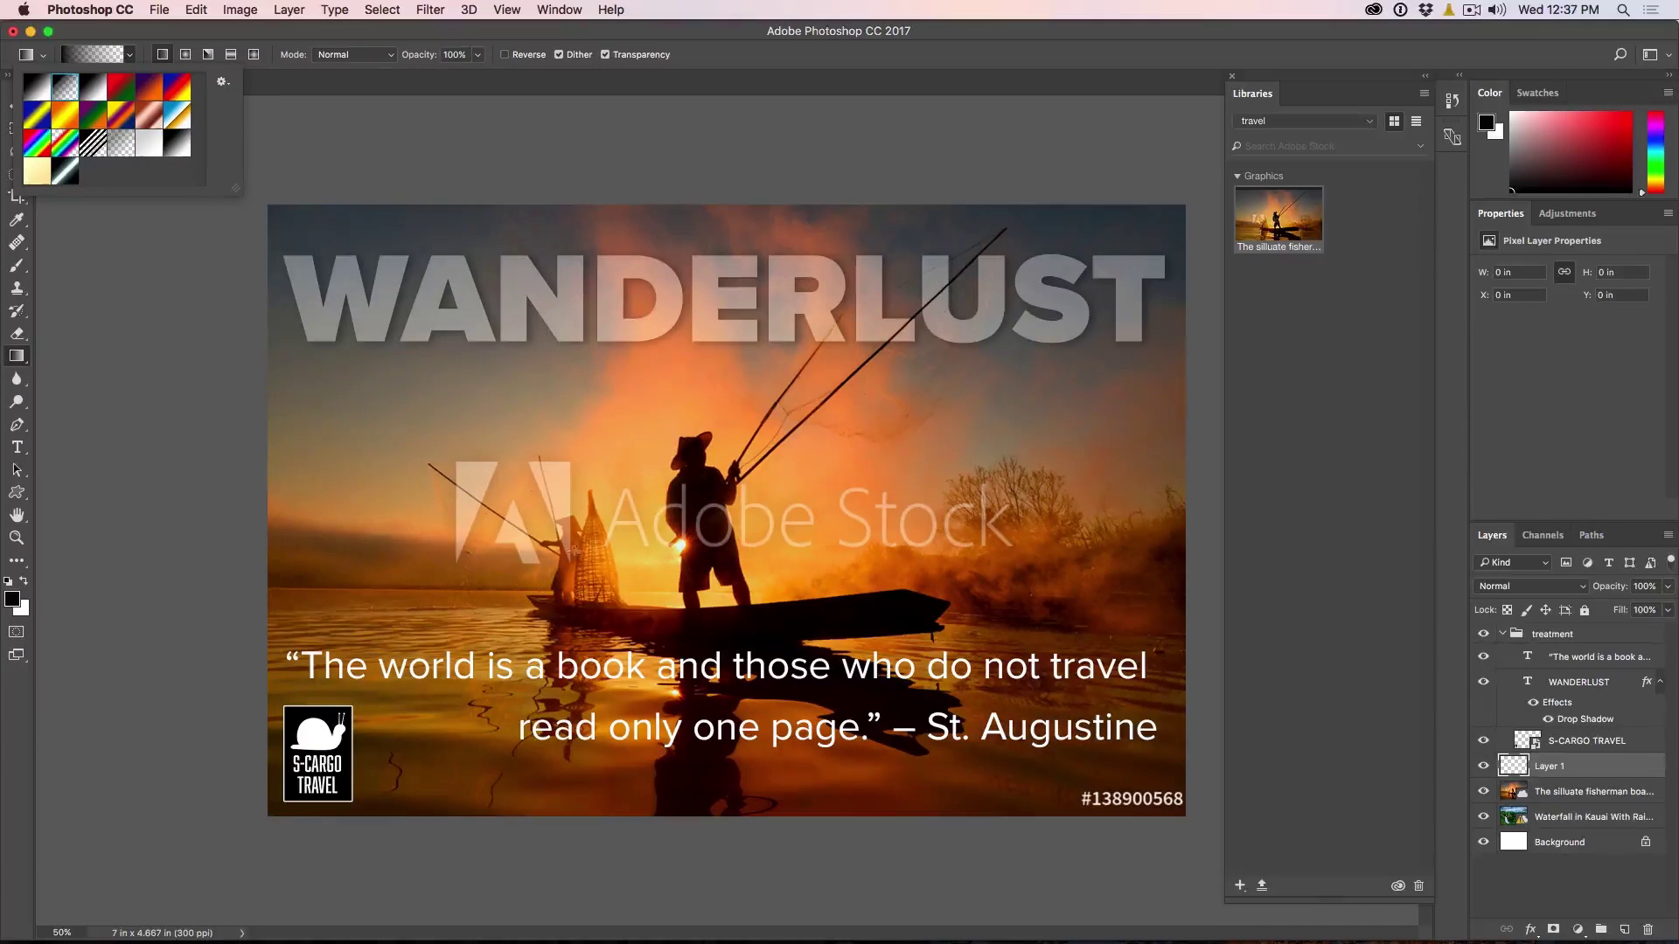
click(720, 818)
drag(717, 791, 721, 544)
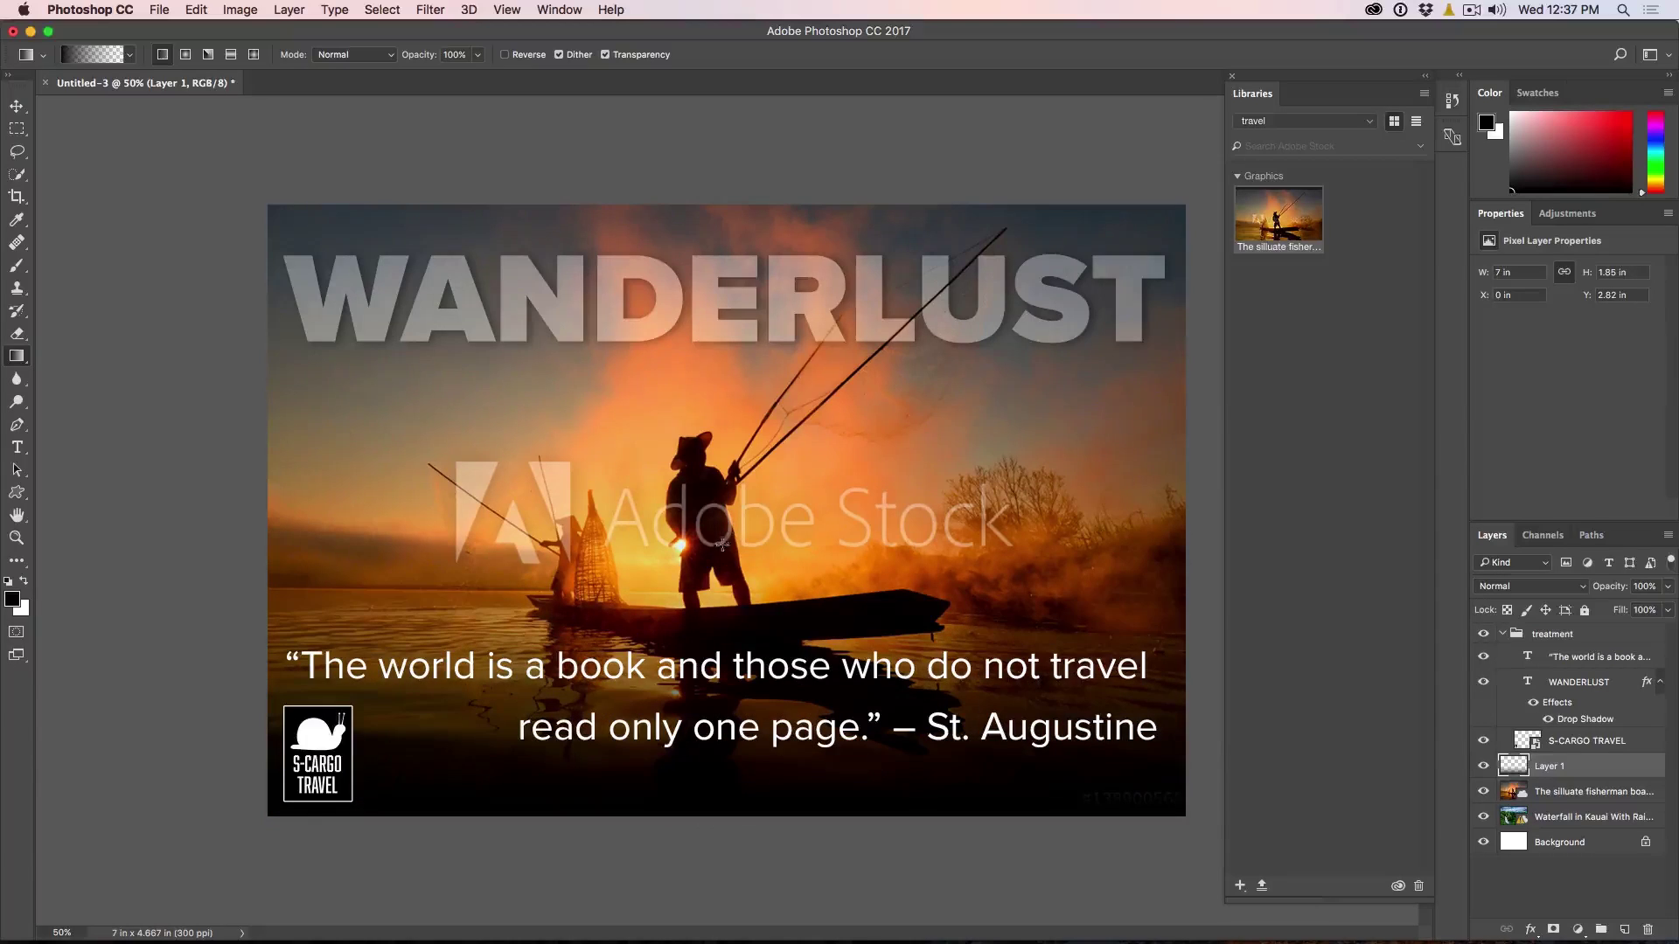
Nudge the quote slightly down and lower the fade layer's opacity to 55%
click(17, 105)
key(super)
drag(777, 674, 774, 678)
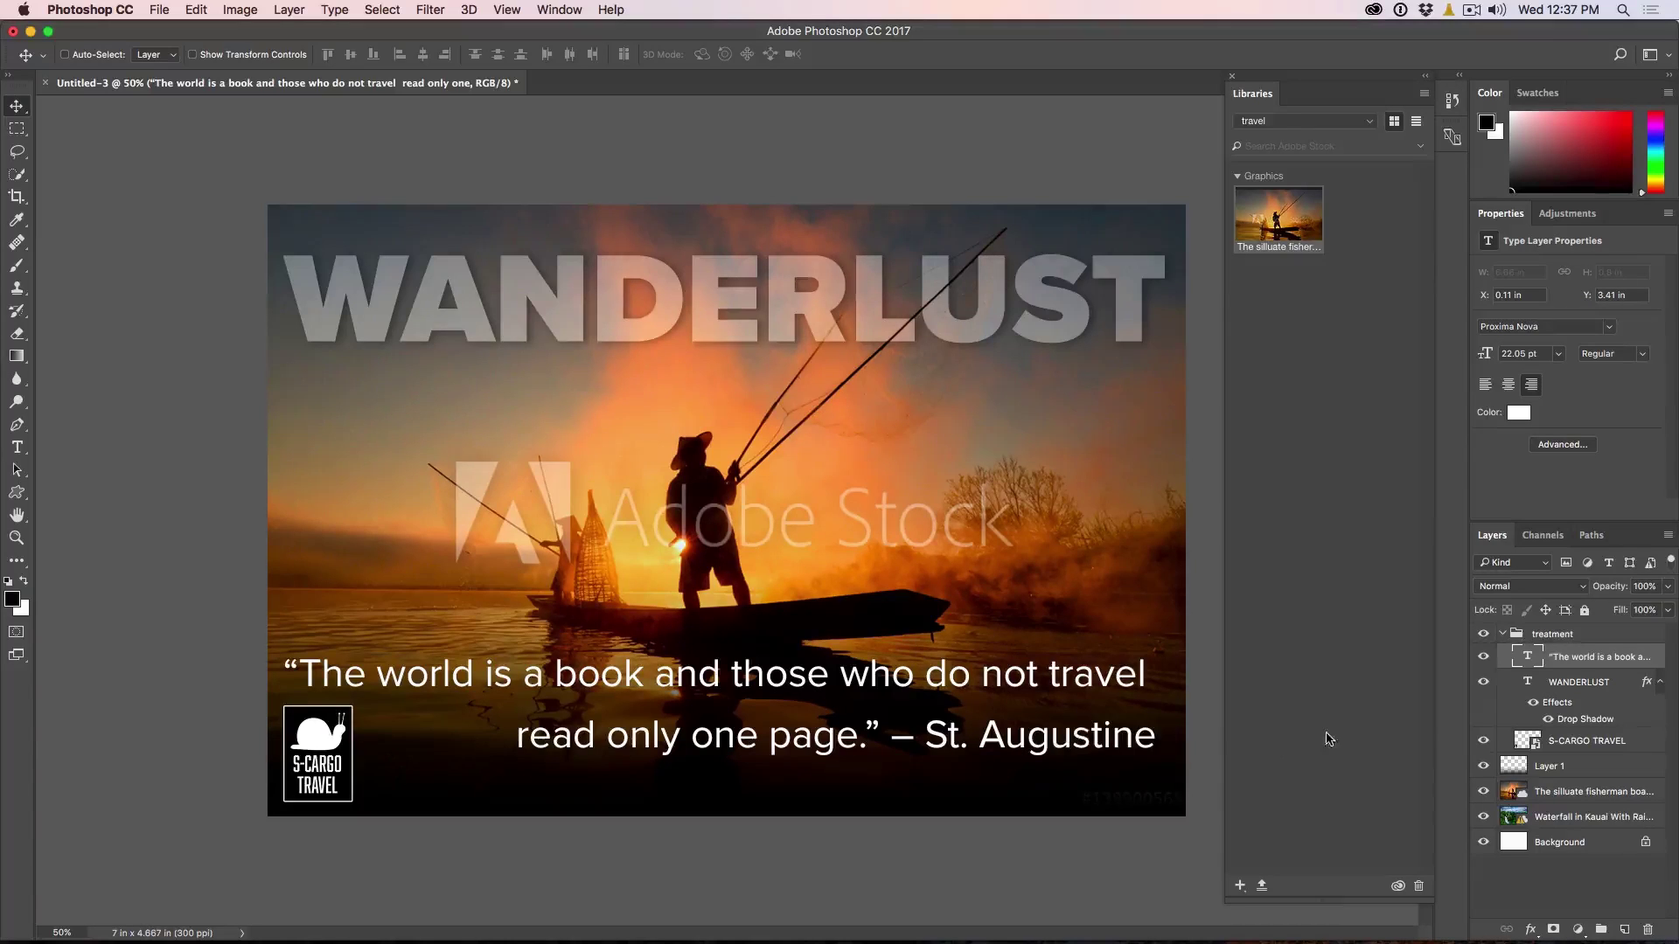
click(1556, 767)
drag(1606, 597, 1570, 591)
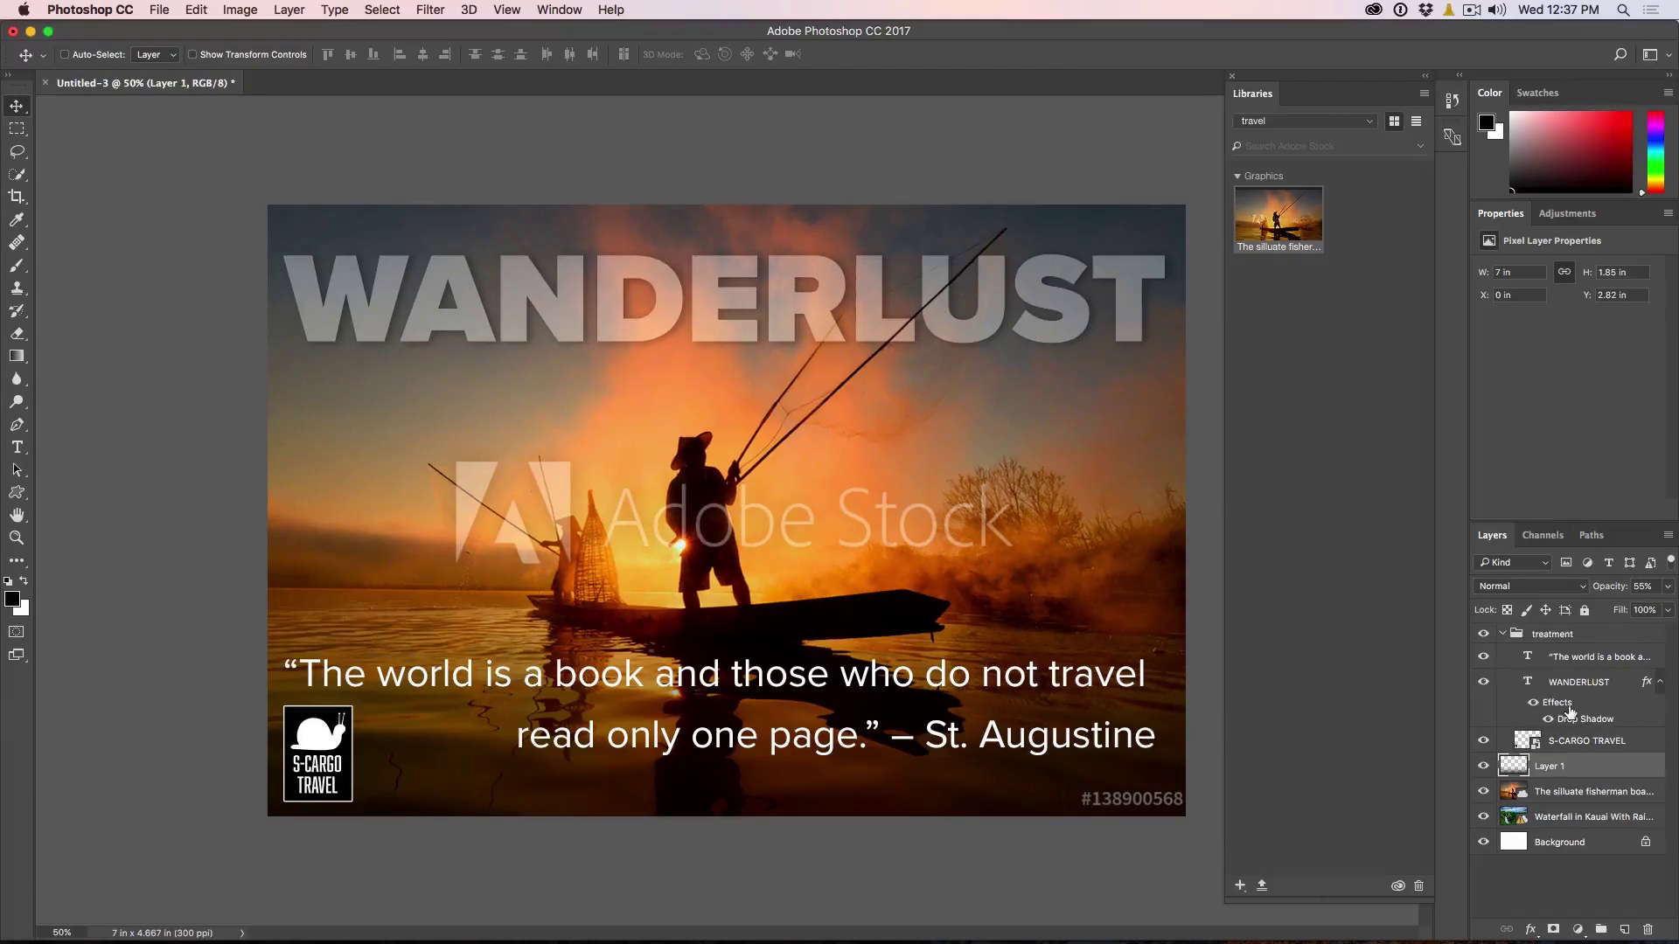
Scale the quote to about 90% and move it down beside the S-Cargo logo
click(1579, 657)
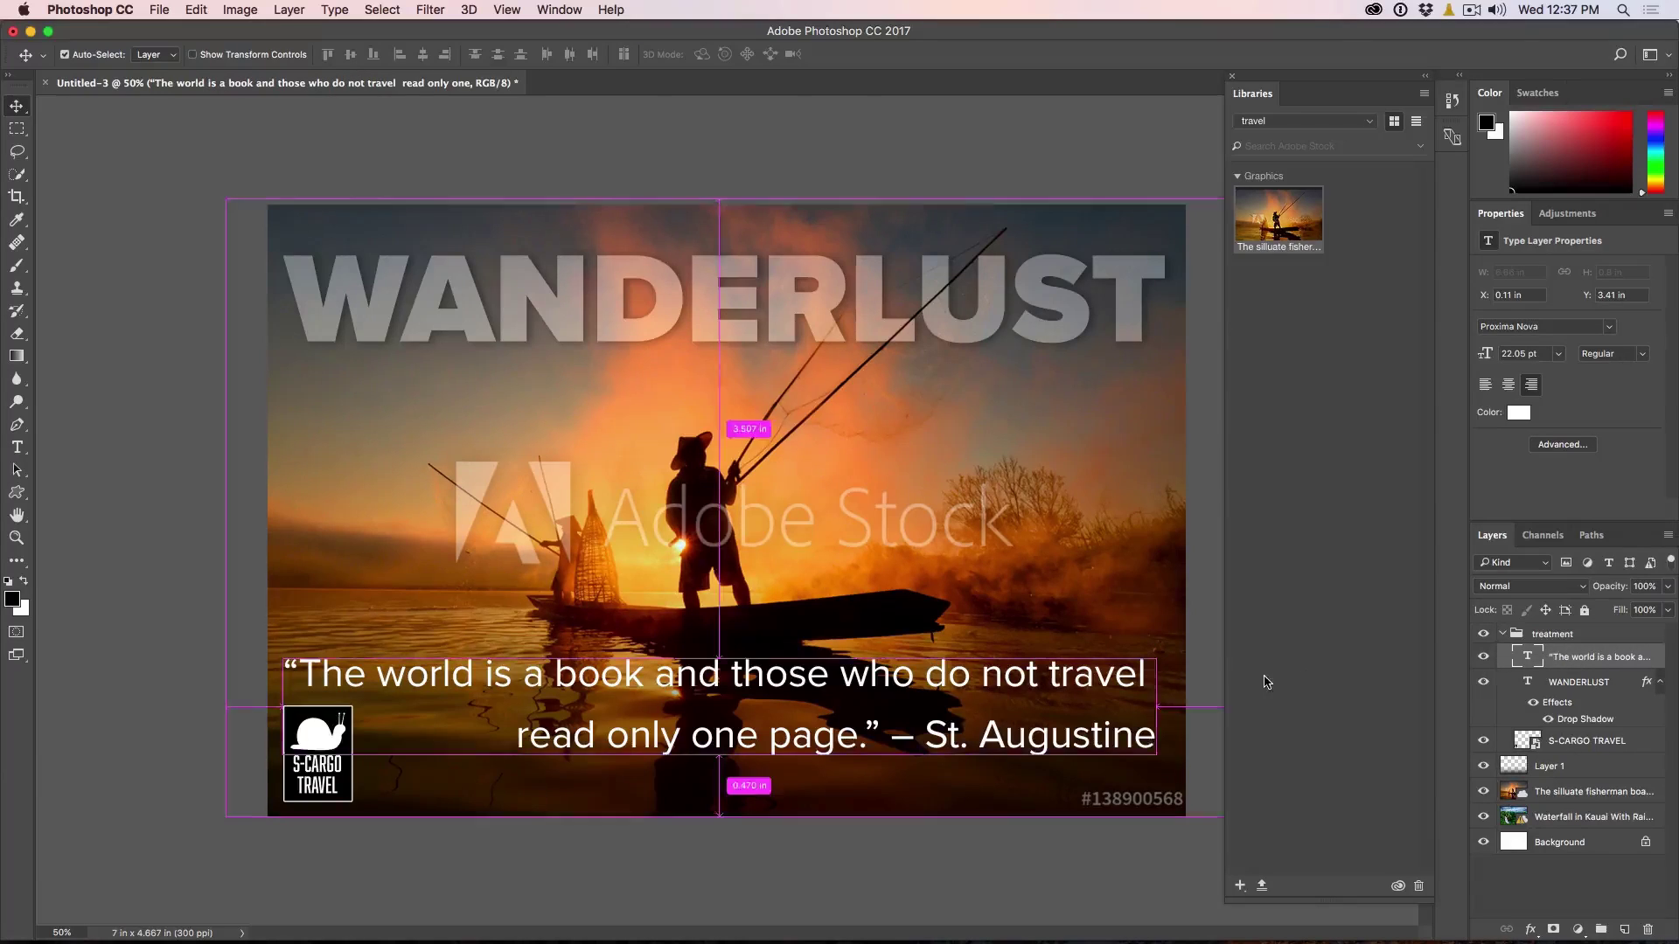
key(super+t)
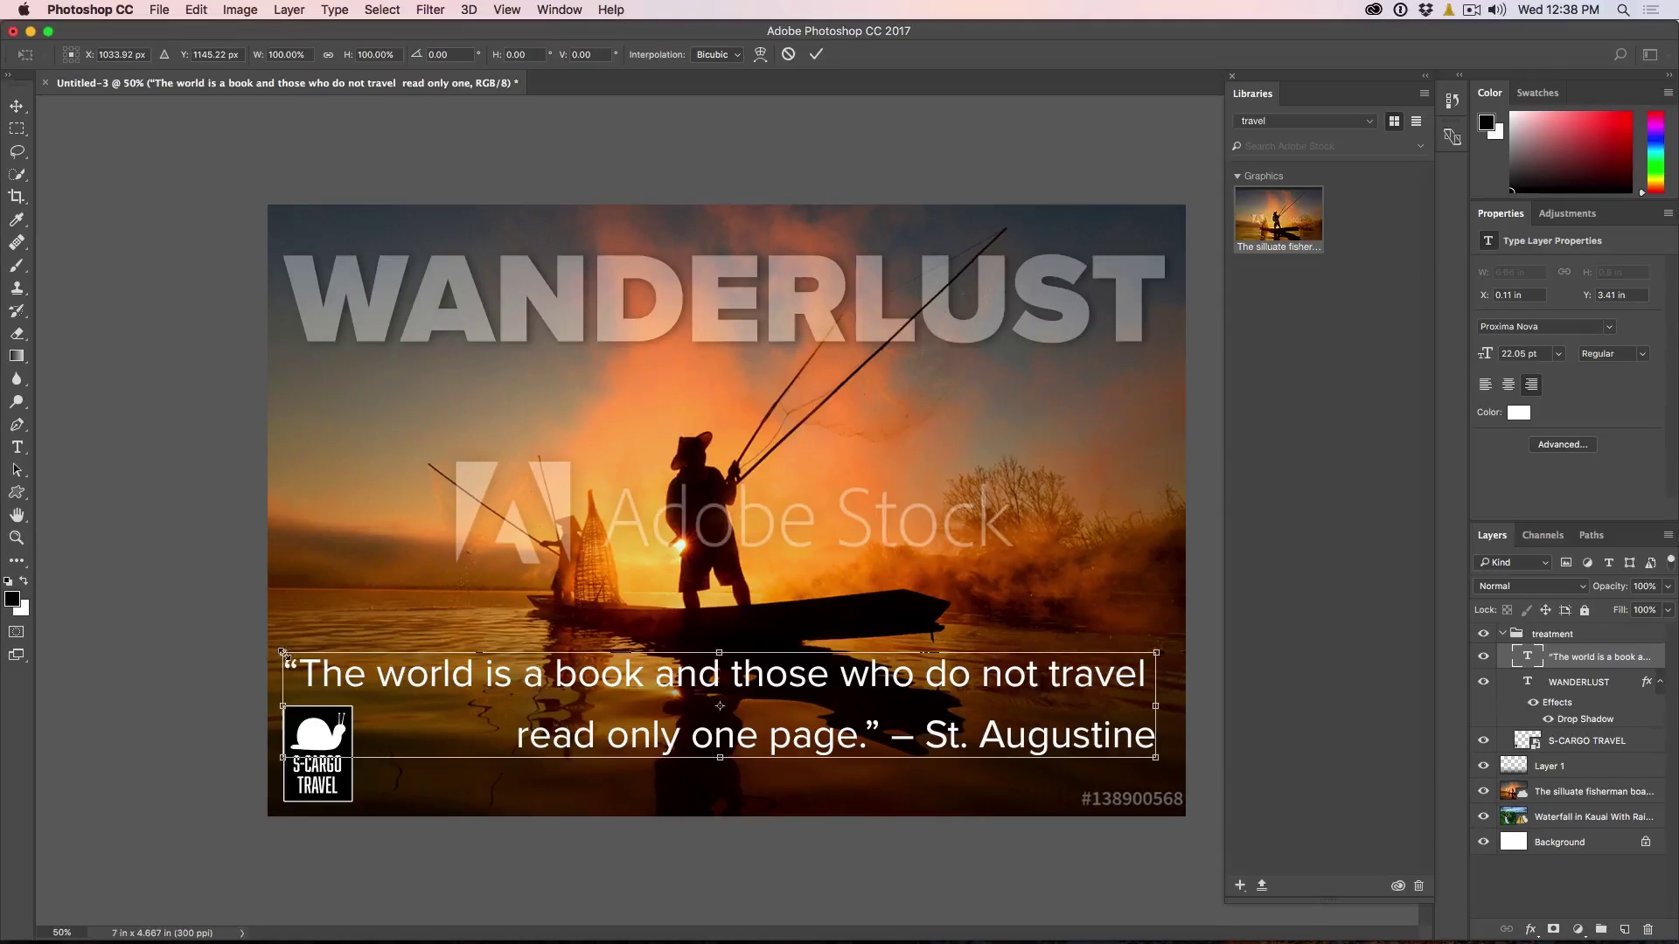
drag(285, 656, 393, 685)
key(Return)
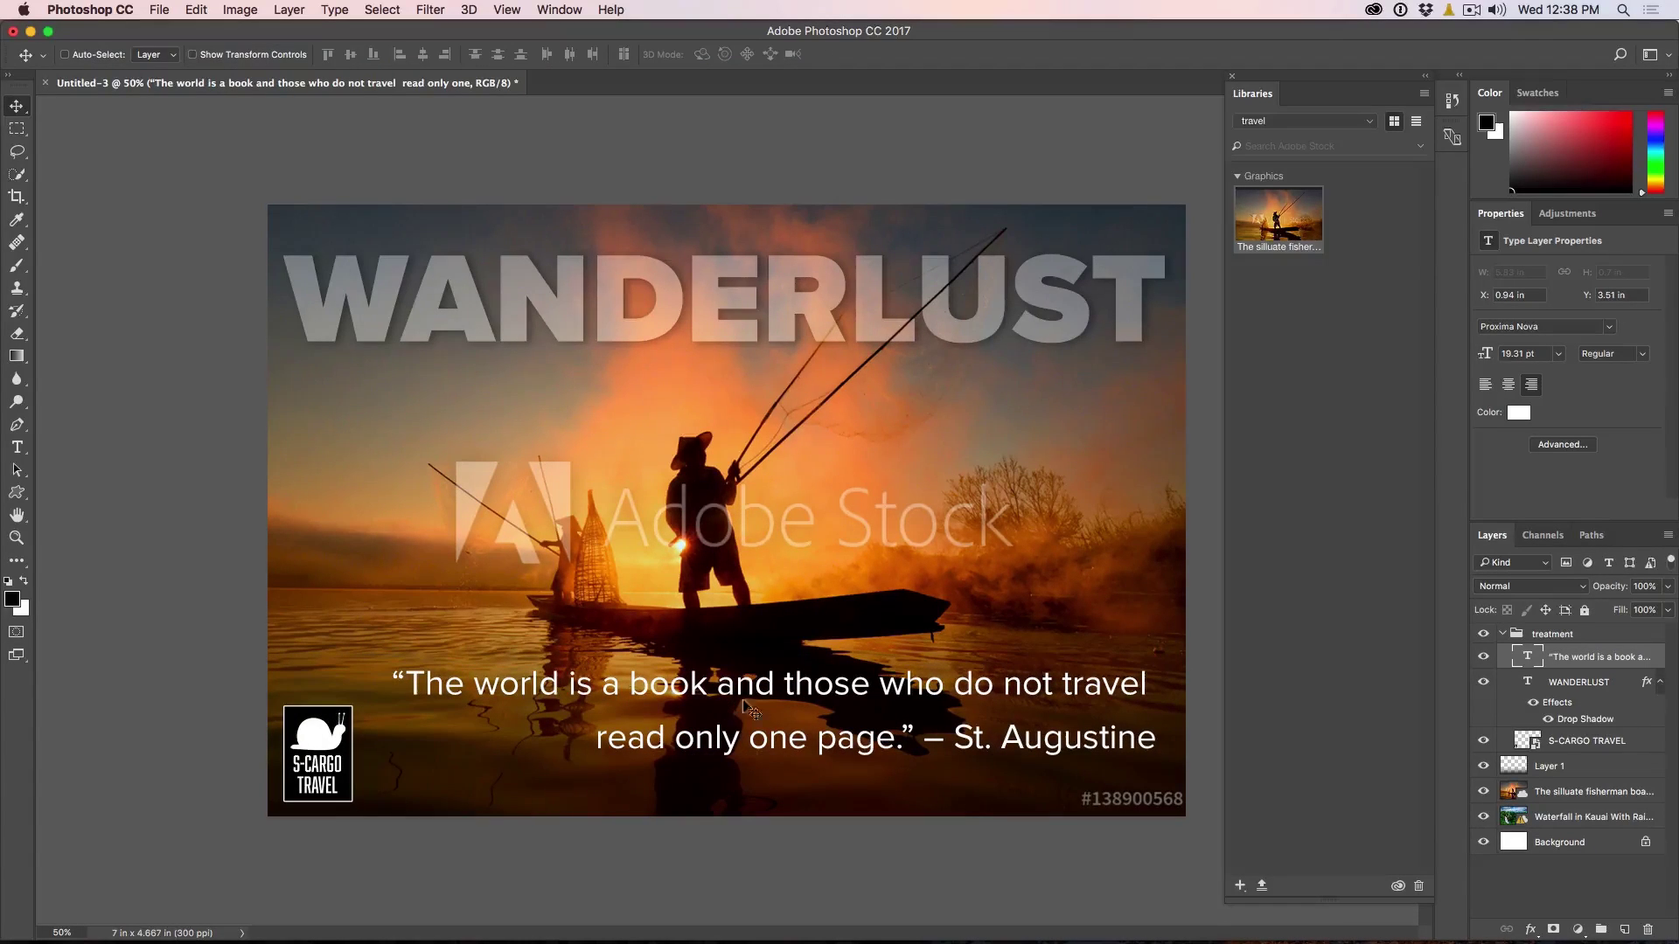
drag(1018, 719, 1017, 743)
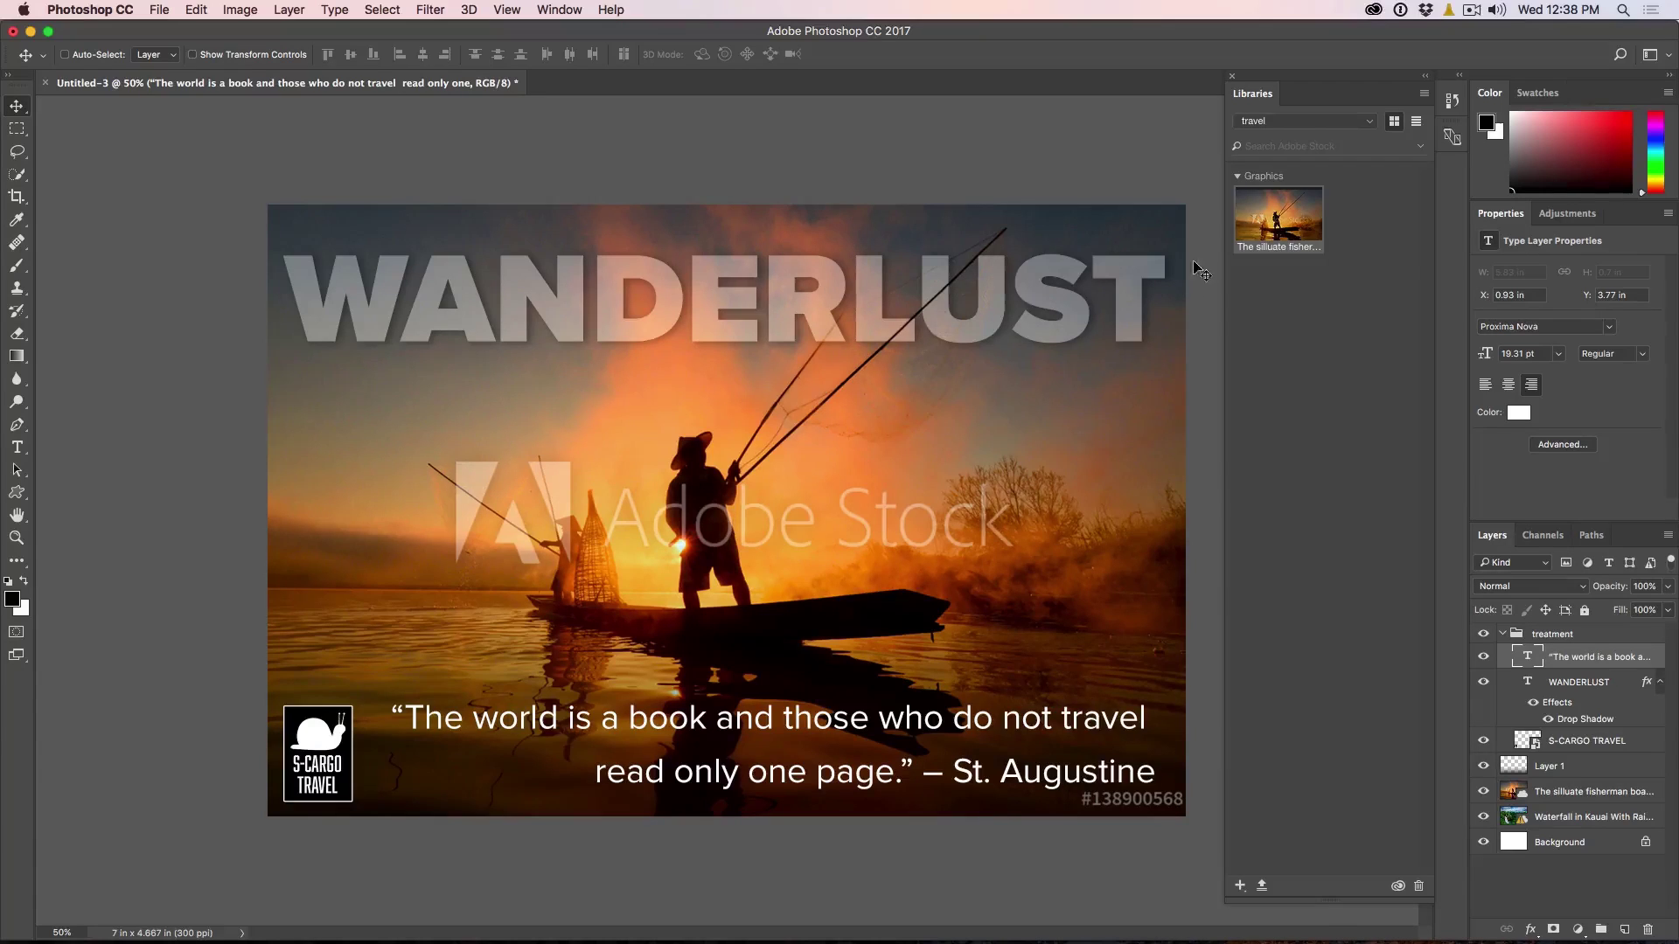
right_click(1268, 211)
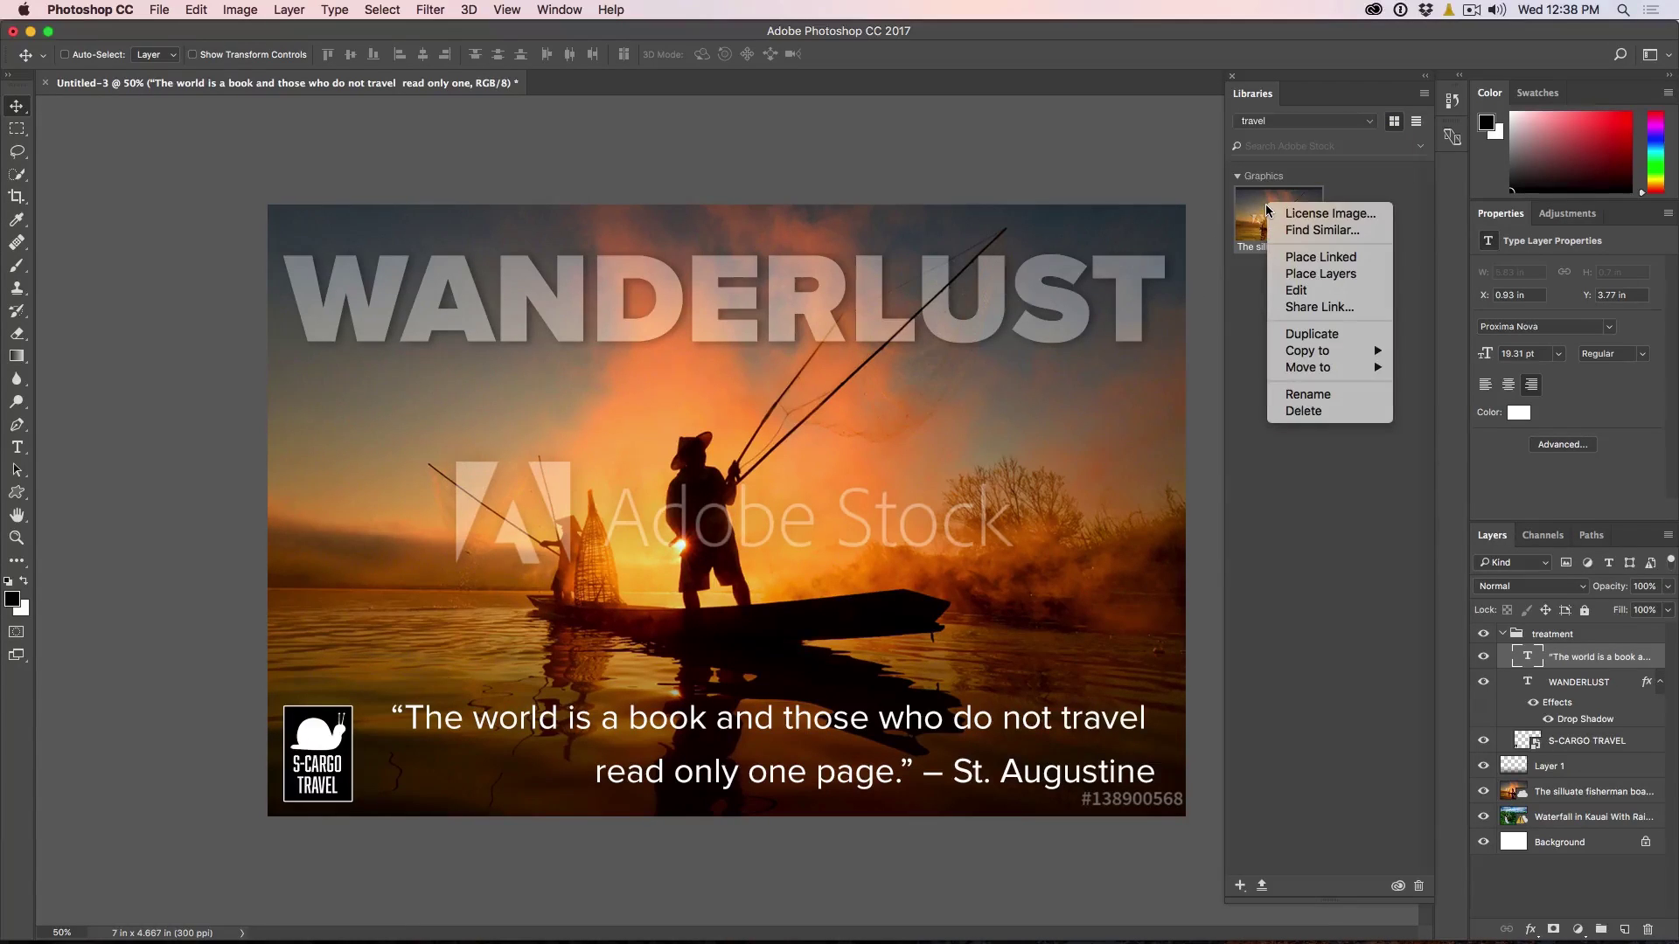
License the fisherman stock image in the travel library, spending one licence
click(1300, 216)
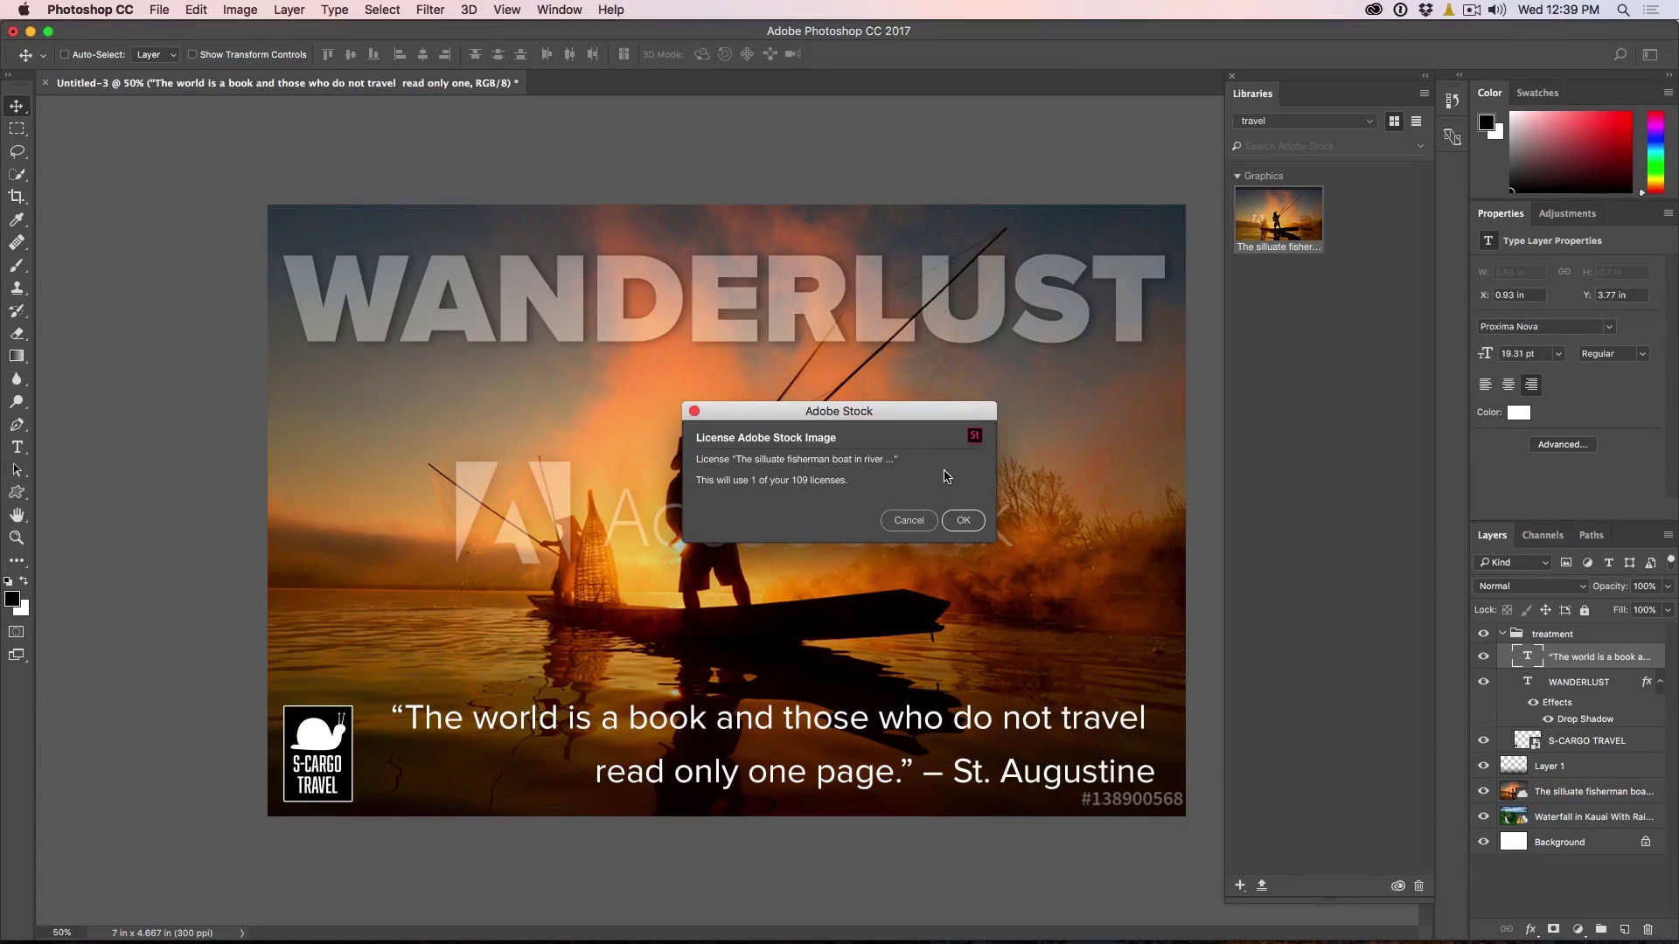
click(962, 520)
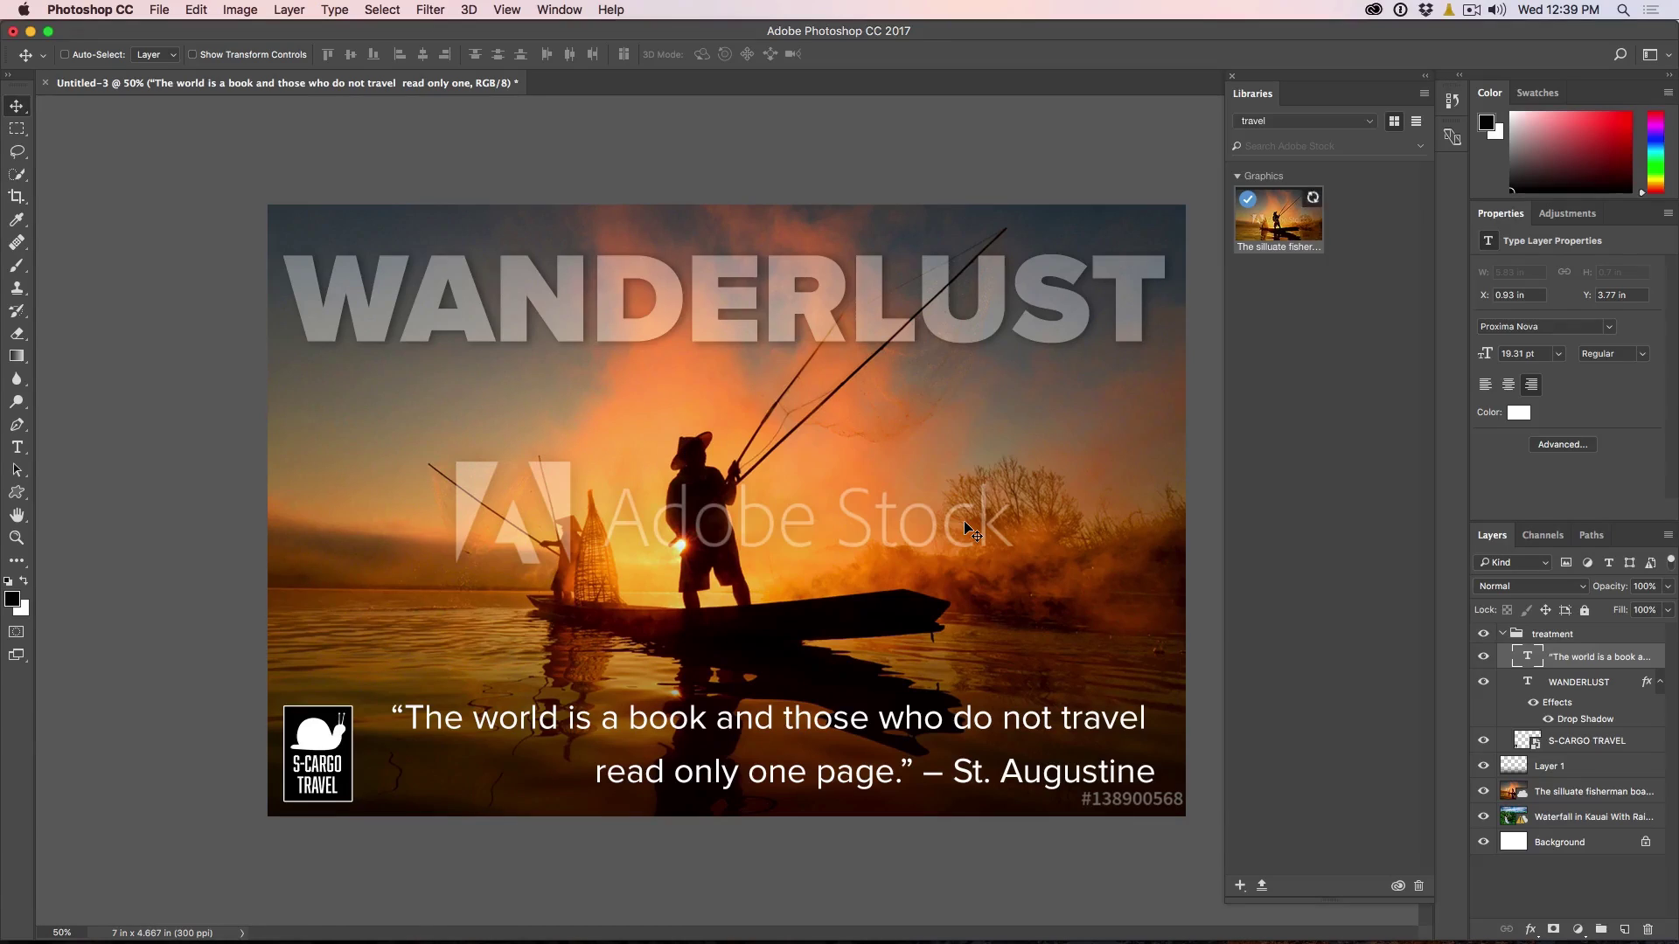